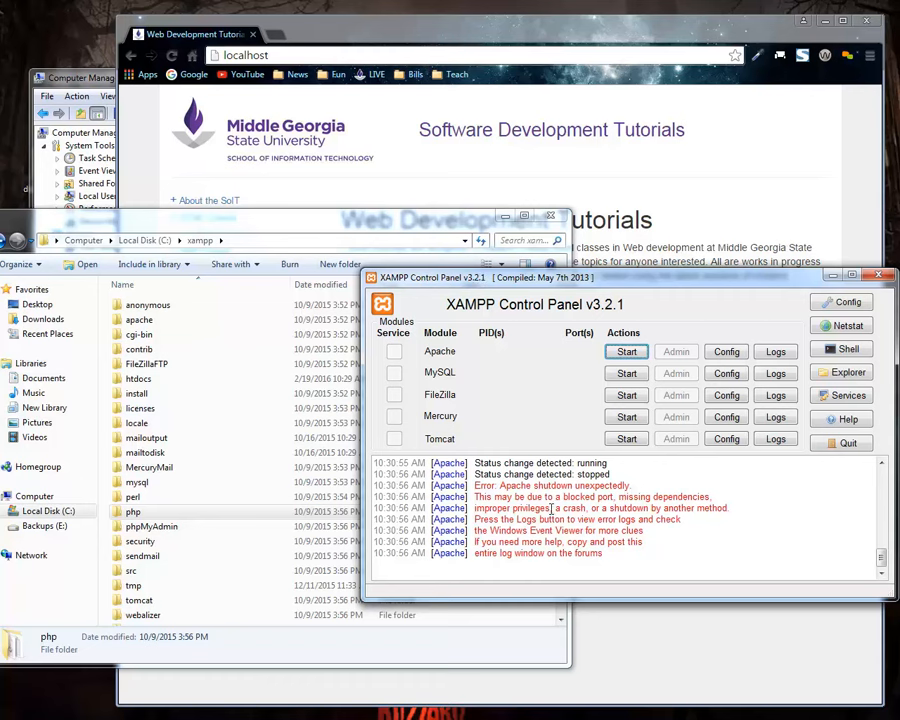
Try to start Apache in the XAMPP Control Panel and read the Apache error messages in the log.
{"action": "scroll", "coordinate": [555, 510], "scroll_direction": "up", "scroll_amount": 3}
{"action": "scroll", "coordinate": [562, 508], "scroll_direction": "down", "scroll_amount": 3}
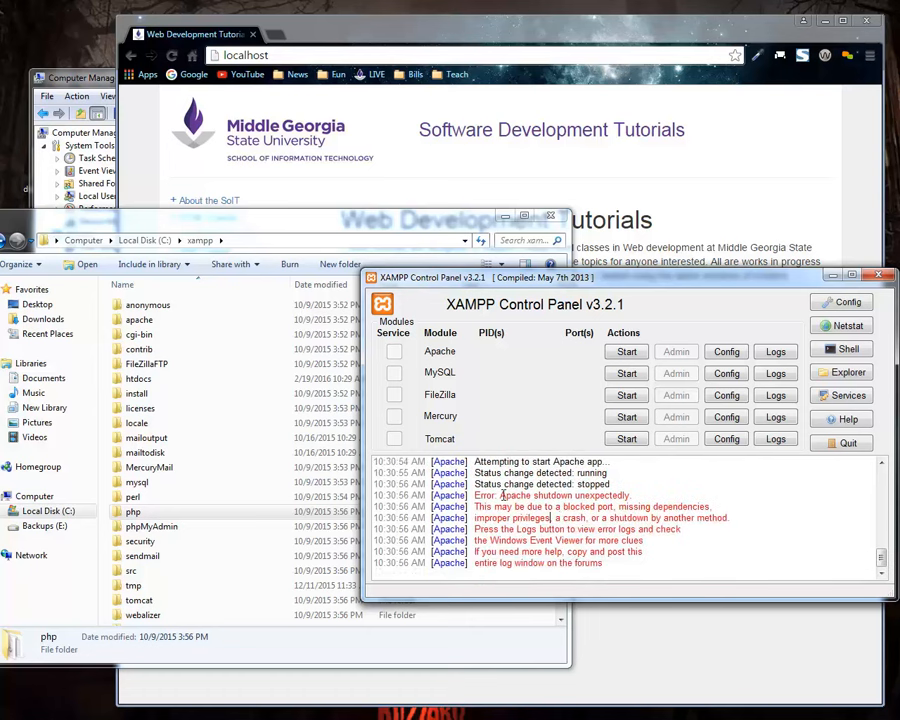
{"action": "left_click_drag", "start_coordinate": [497, 487], "coordinate": [519, 567]}
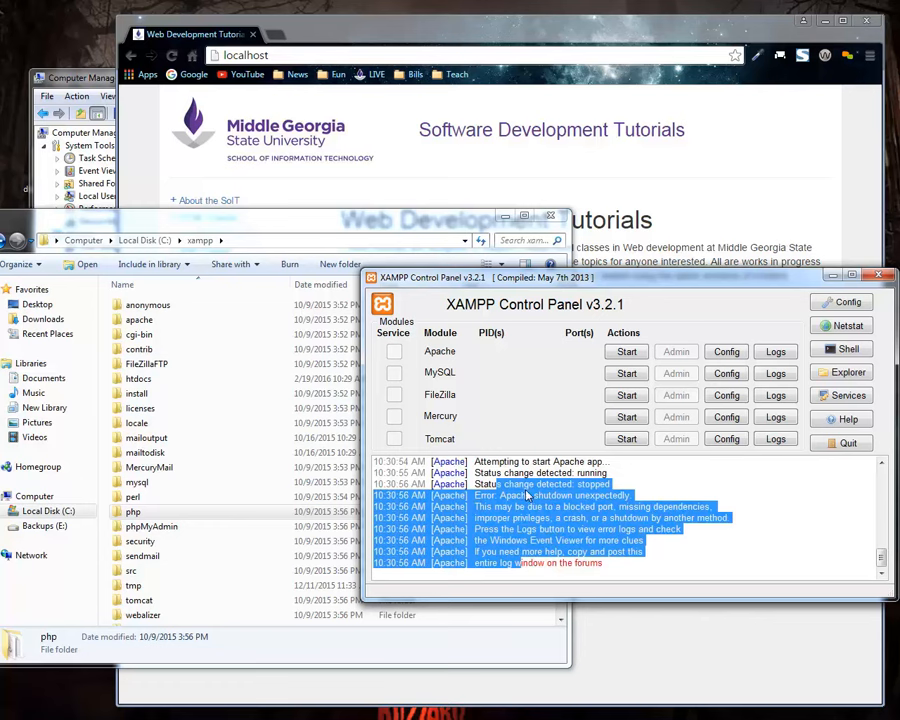
{"action": "left_click", "coordinate": [521, 500]}
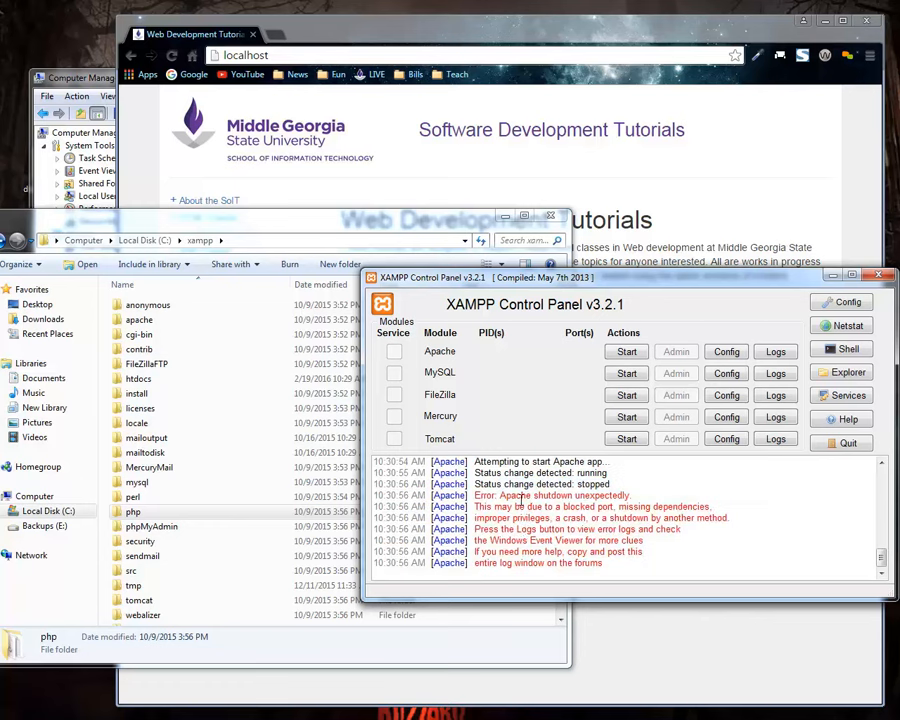
{"action": "left_click", "coordinate": [610, 351]}
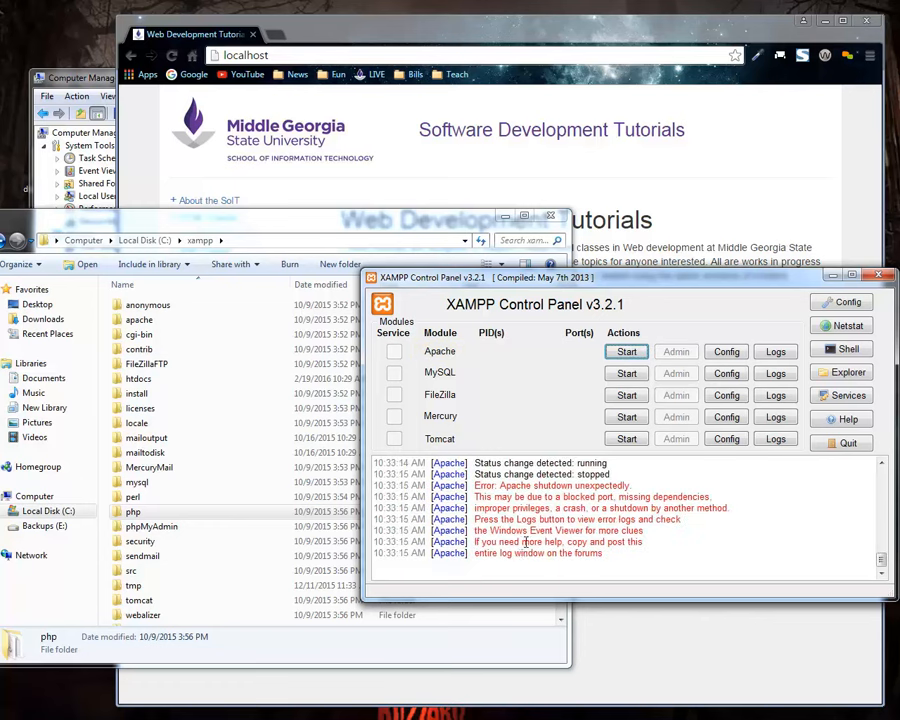
{"action": "left_click_drag", "start_coordinate": [512, 486], "coordinate": [528, 541]}
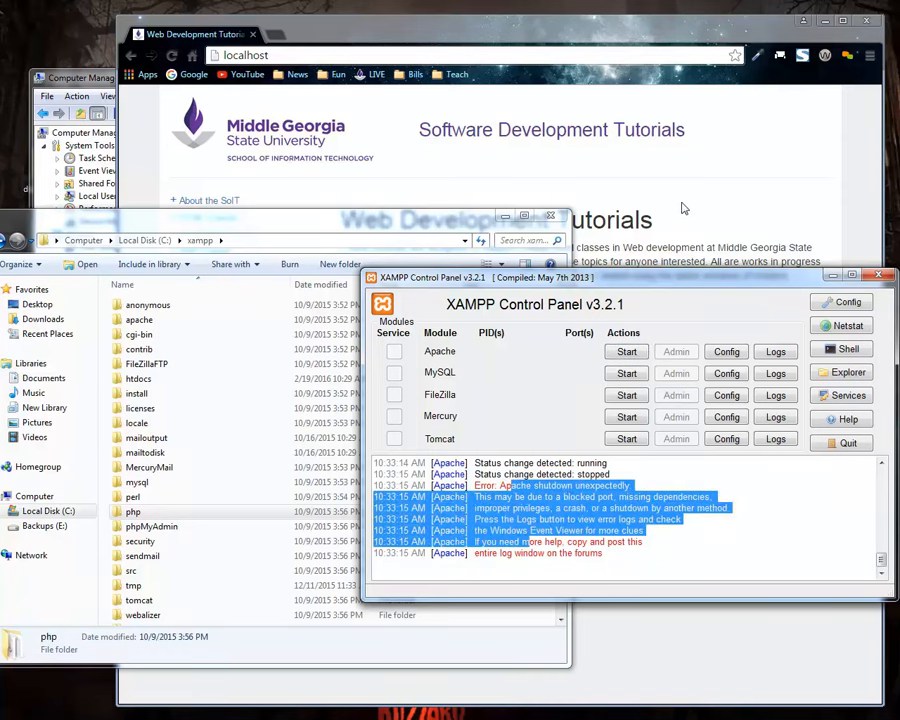
Switch to the browser and check the address and page served at localhost.
{"action": "left_click", "coordinate": [655, 220]}
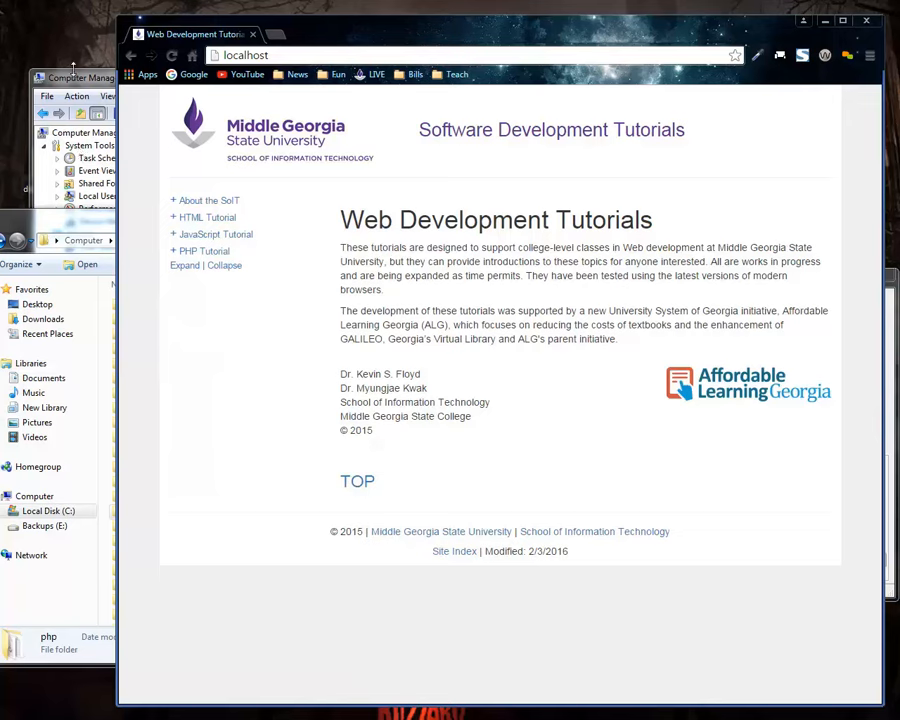
{"action": "left_click_drag", "start_coordinate": [0, 209], "coordinate": [9, 213]}
{"action": "left_click", "coordinate": [328, 203]}
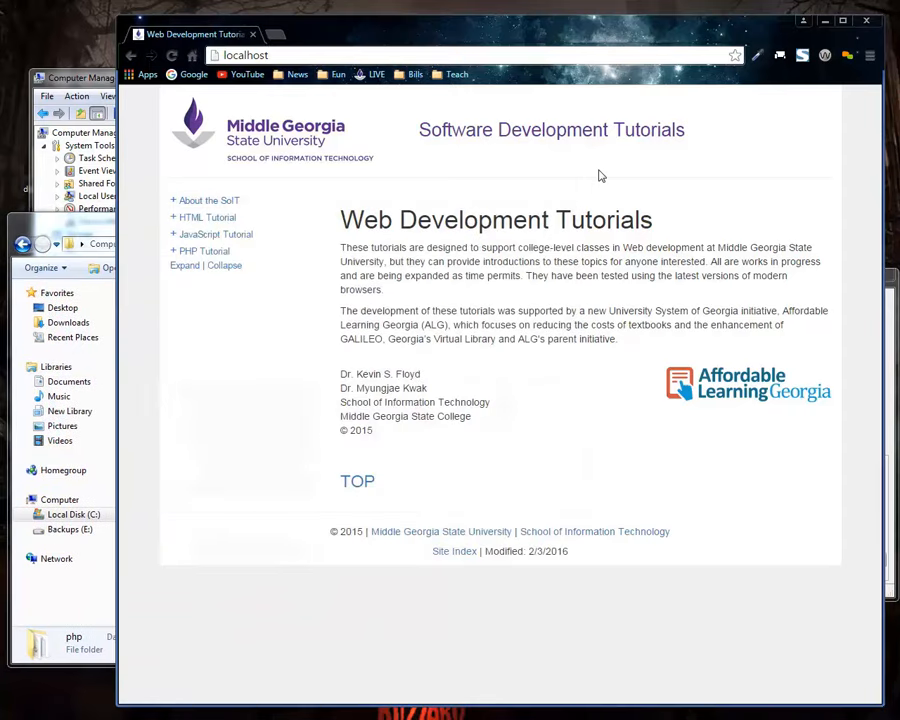
{"action": "left_click", "coordinate": [228, 57]}
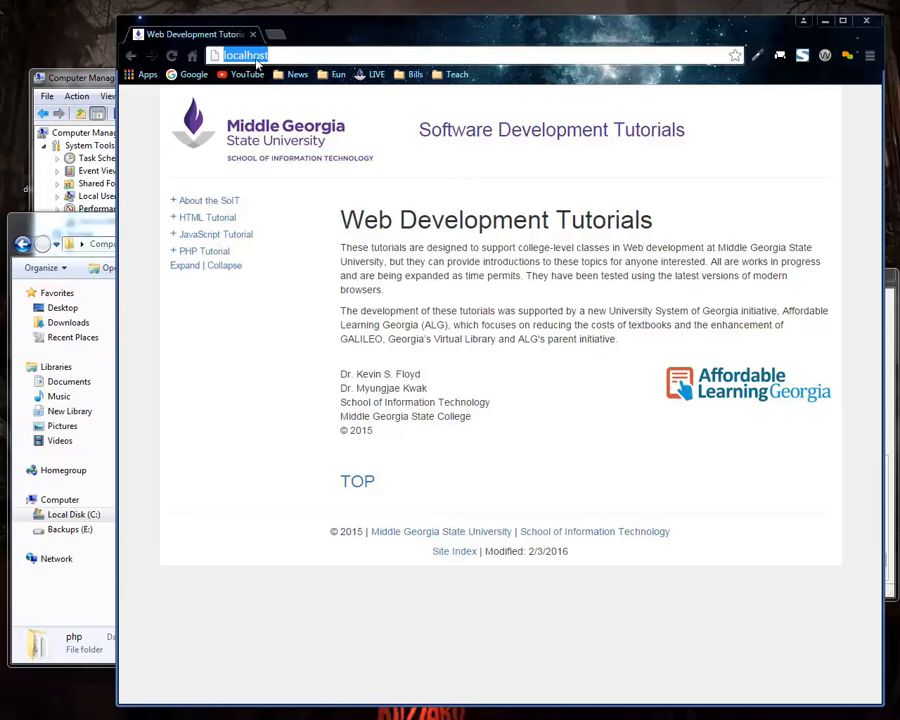
Retry starting Apache in the XAMPP Control Panel and inspect Apache's access.log and the control panel's error messages.
{"action": "key", "text": "alt+Tab"}
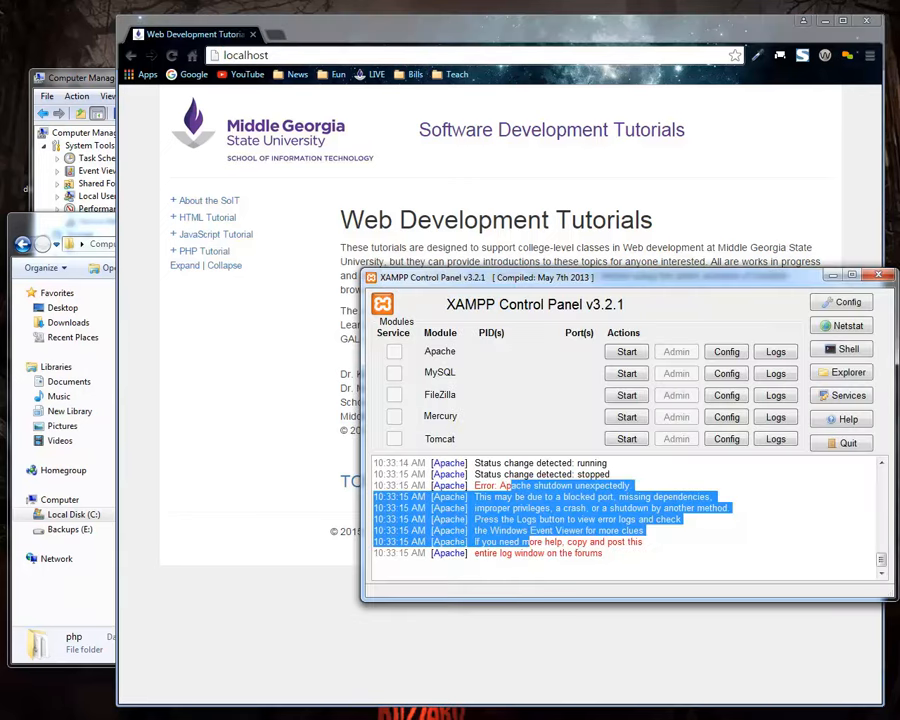
{"action": "left_click", "coordinate": [626, 353]}
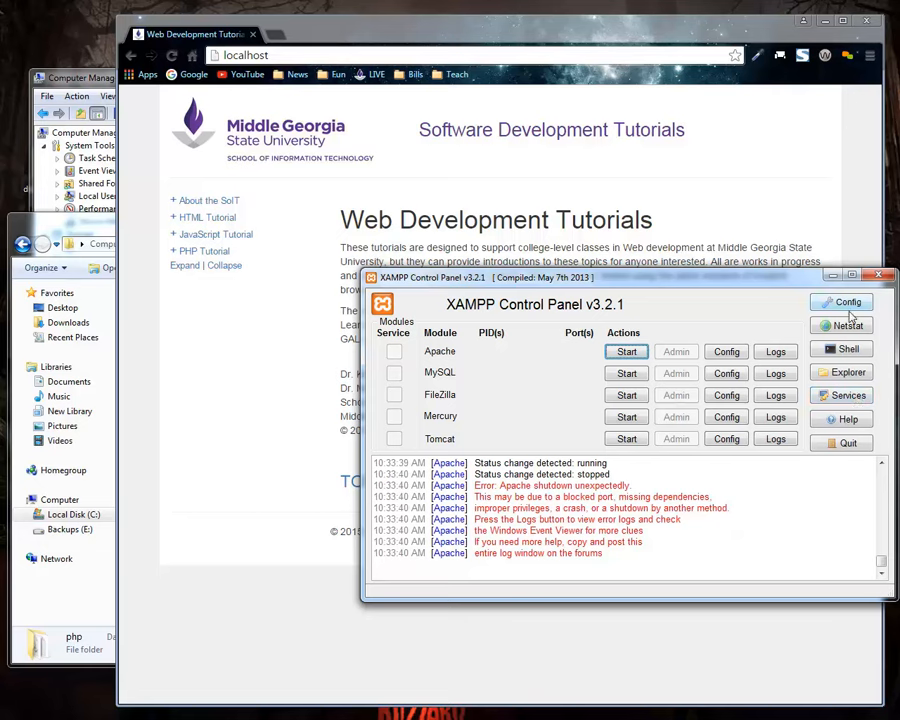
{"action": "left_click", "coordinate": [767, 358]}
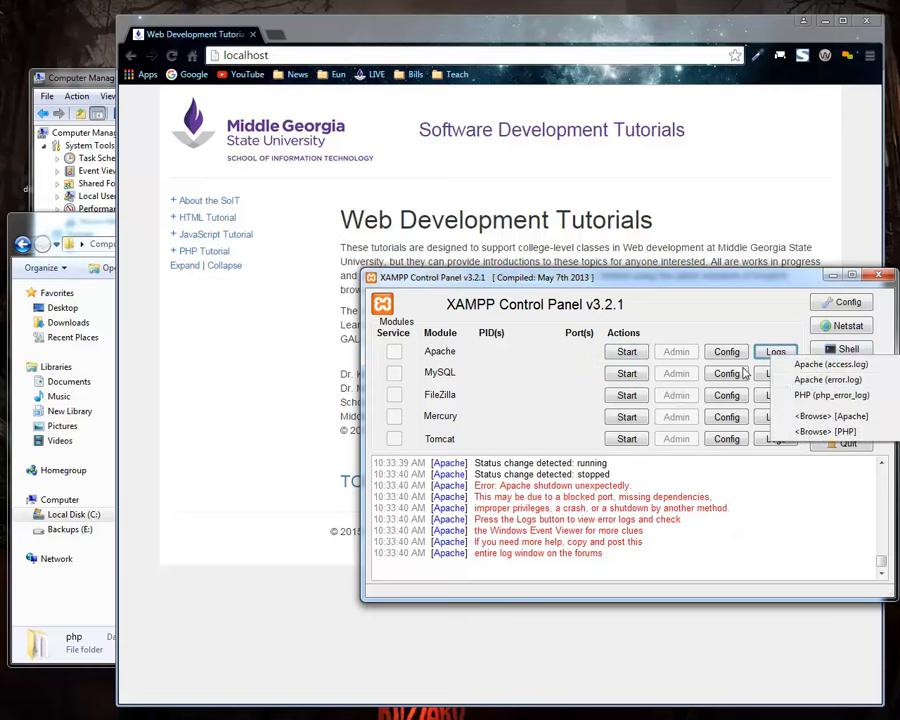
{"action": "left_click", "coordinate": [788, 365]}
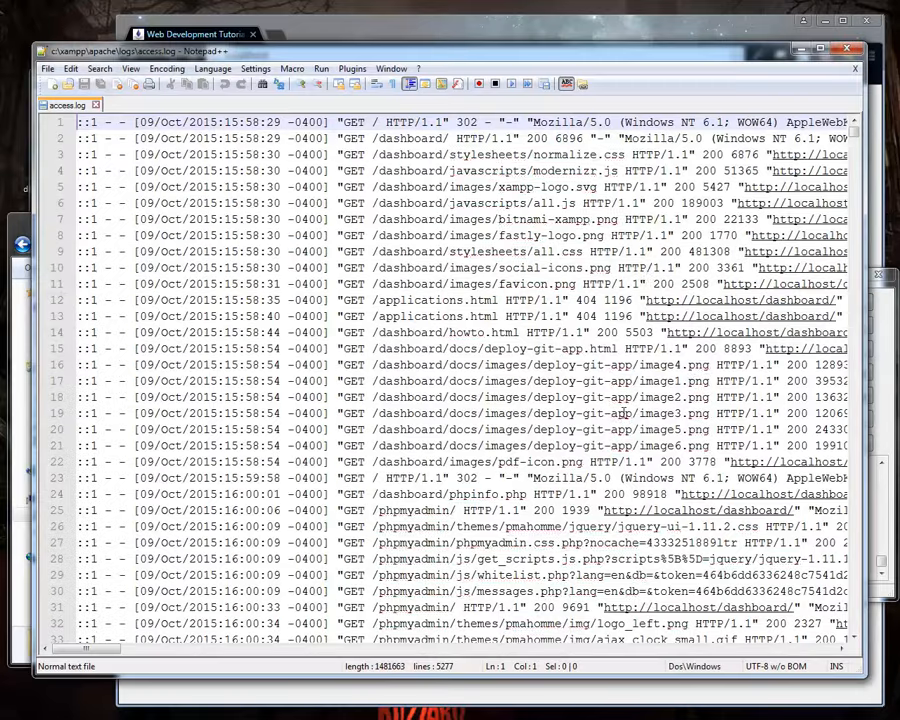
{"action": "left_click", "coordinate": [854, 69]}
{"action": "left_click", "coordinate": [847, 49]}
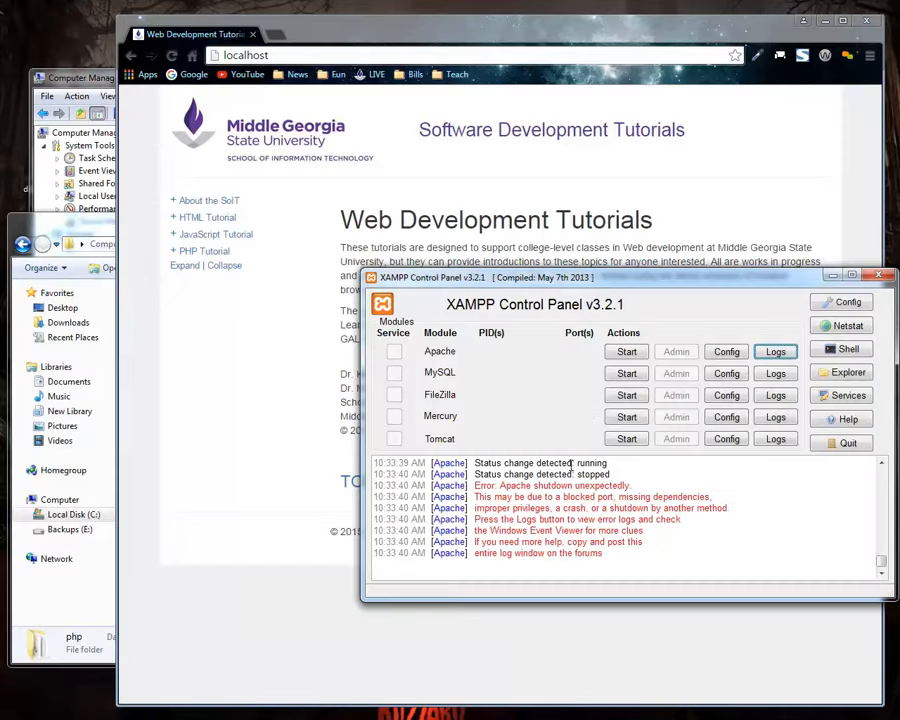
{"action": "left_click_drag", "start_coordinate": [538, 497], "coordinate": [560, 568]}
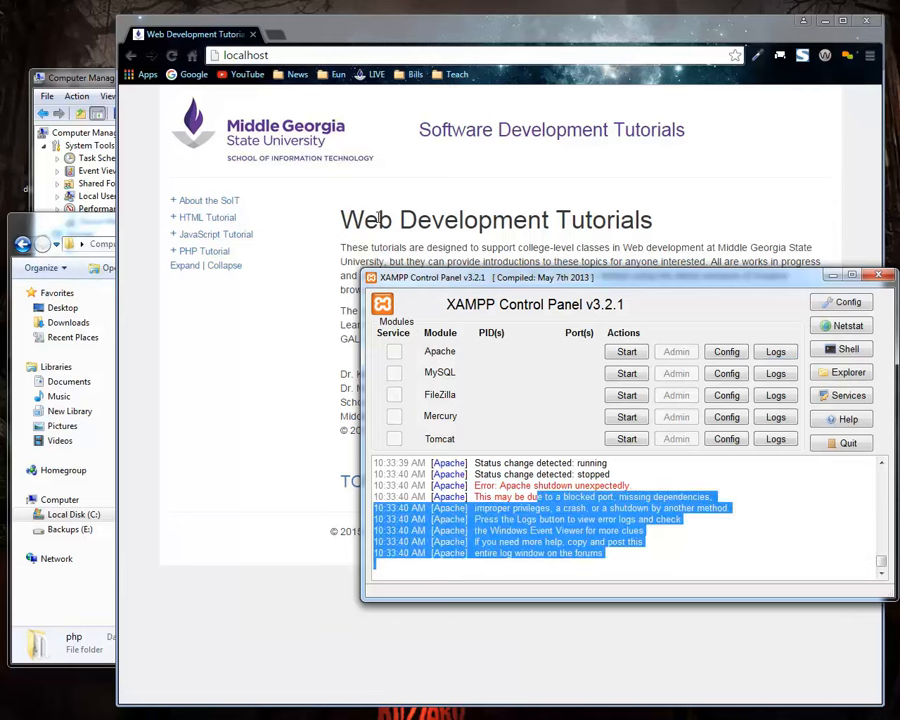
Switch to the browser and highlight the "Software Development Tutorials" heading on the localhost page.
{"action": "left_click", "coordinate": [388, 142]}
{"action": "left_click_drag", "start_coordinate": [420, 130], "coordinate": [684, 128]}
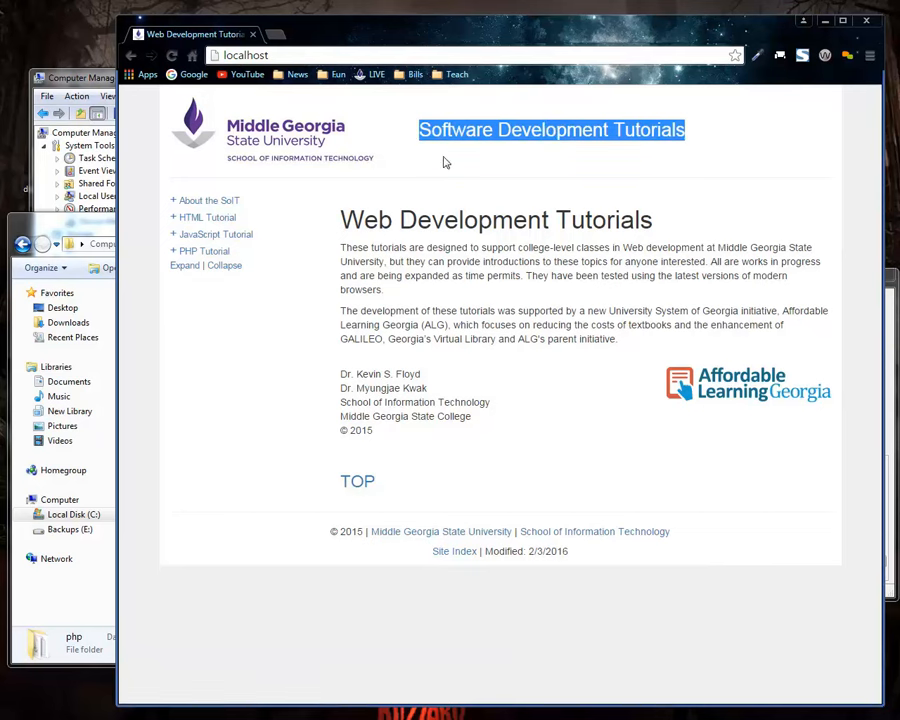
Switch to Computer Management, view the Internet Information Services default site, and open the Services list with a wider list area.
{"action": "left_click", "coordinate": [87, 87]}
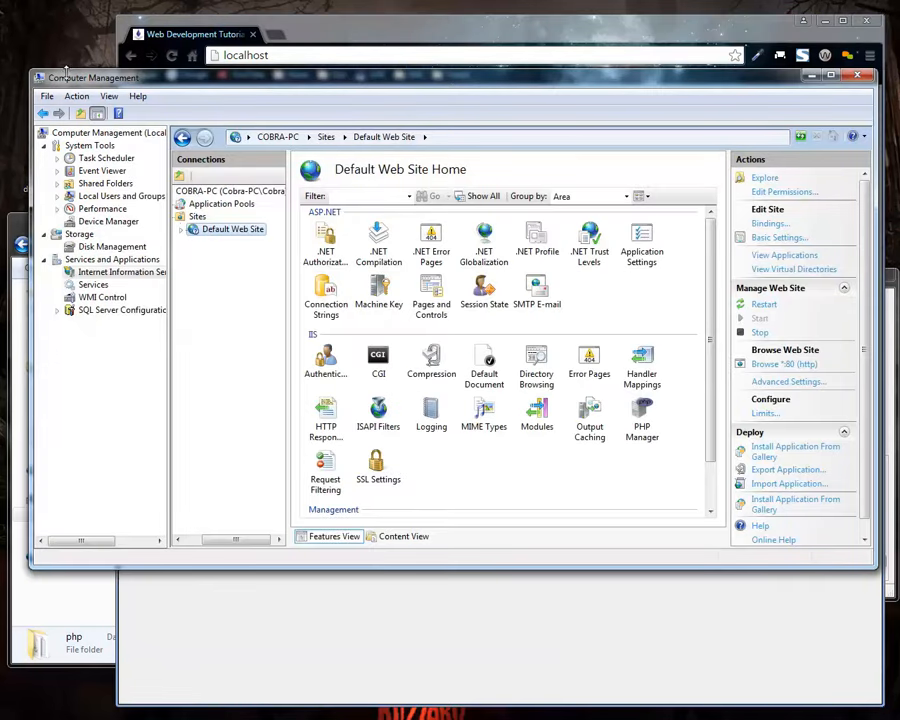
{"action": "left_click", "coordinate": [71, 137]}
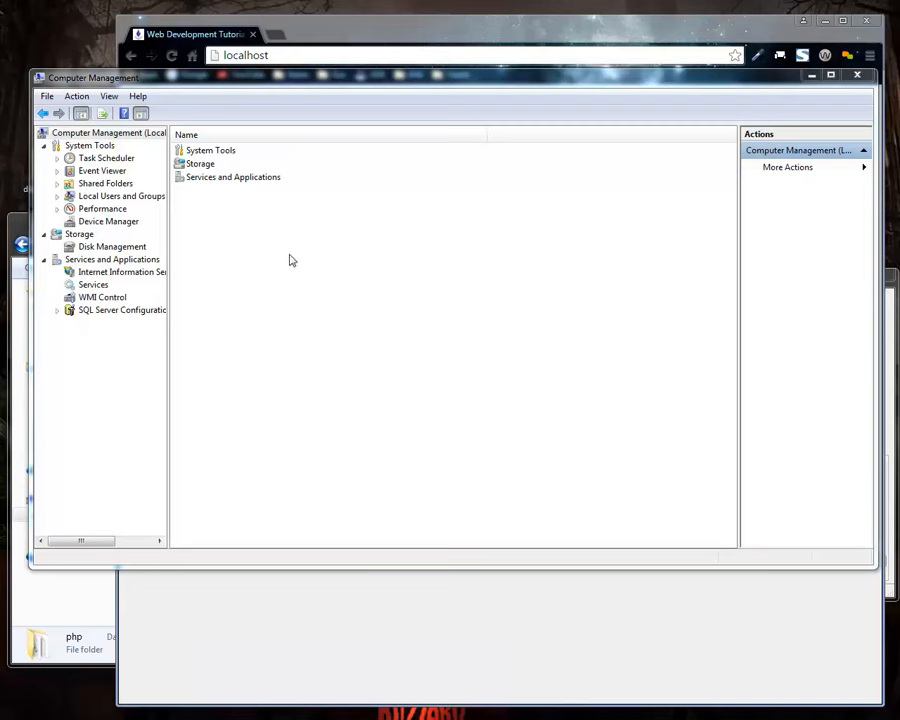
{"action": "left_click_drag", "start_coordinate": [234, 82], "coordinate": [228, 91]}
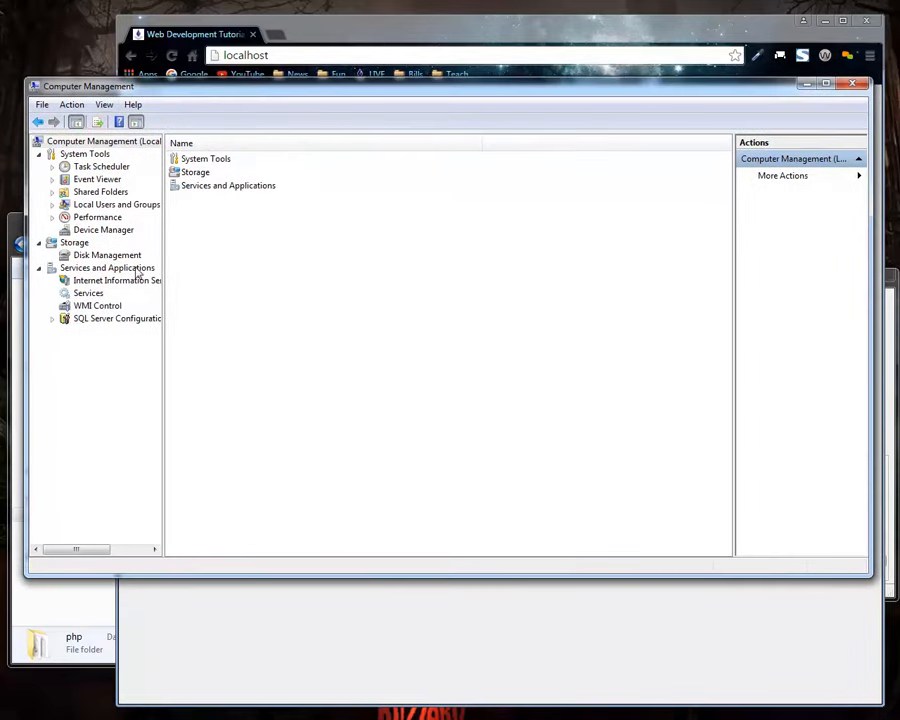
{"action": "left_click", "coordinate": [88, 282]}
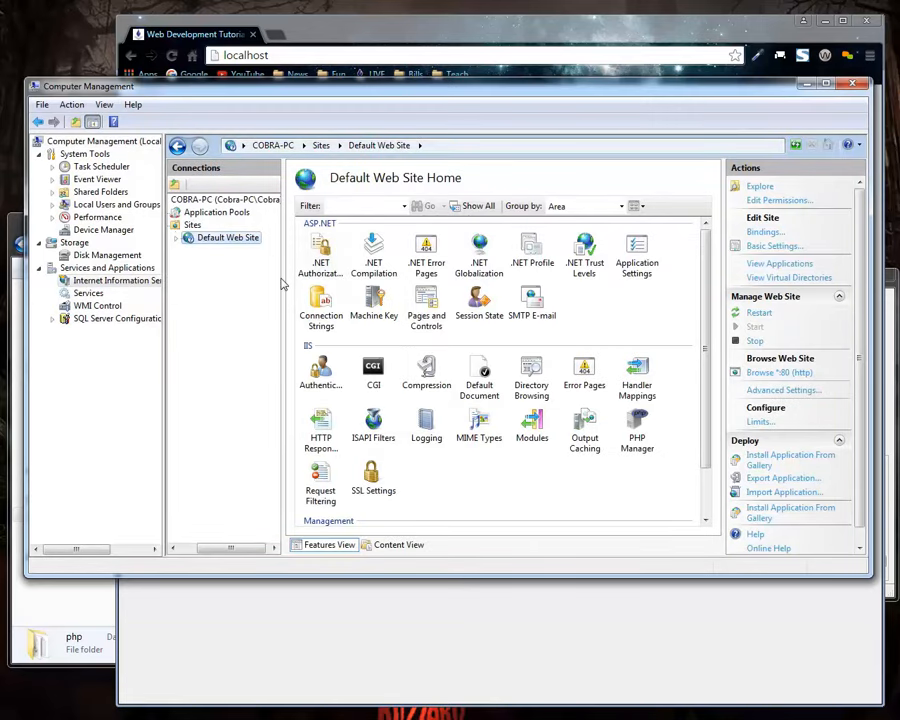
{"action": "left_click", "coordinate": [88, 293]}
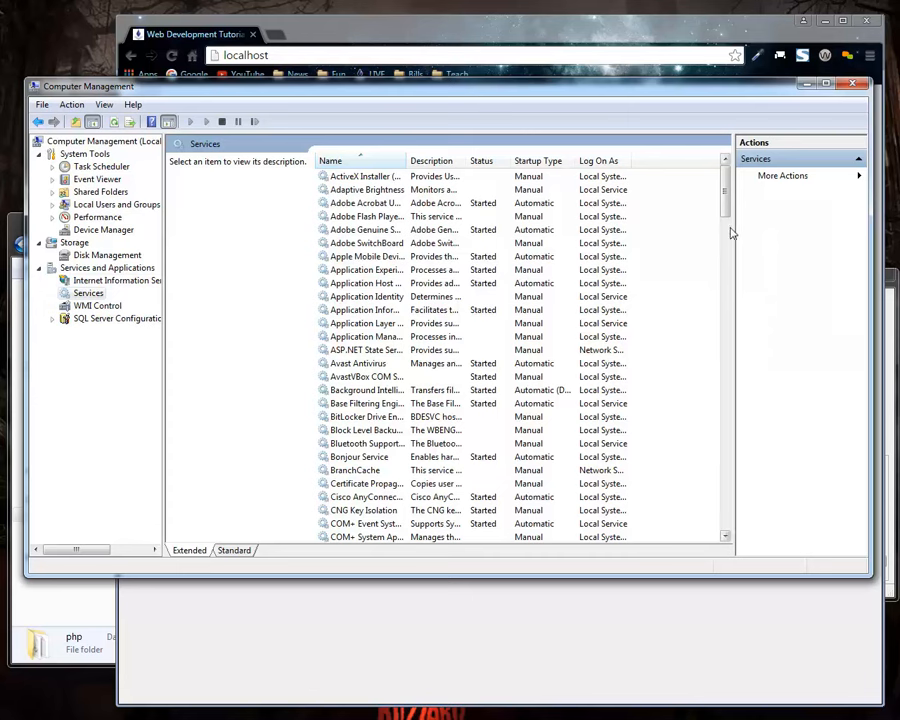
{"action": "left_click_drag", "start_coordinate": [734, 224], "coordinate": [749, 223]}
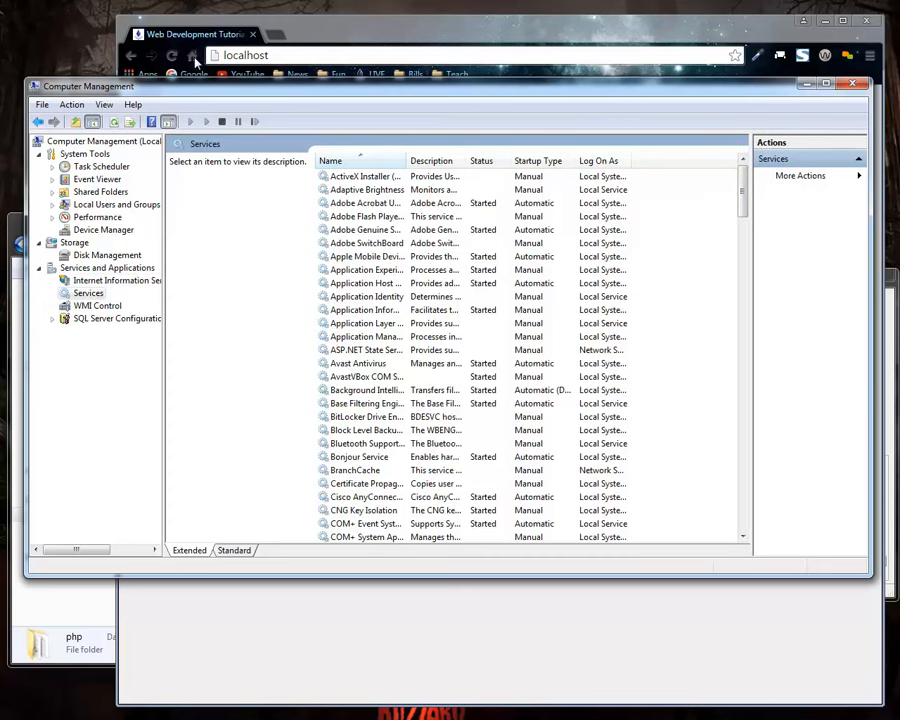
Switch to the XAMPP Control Panel and examine Netstat's TCP listening sockets sorted by port to see what occupies the web server port.
{"action": "key", "text": "alt+Tab"}
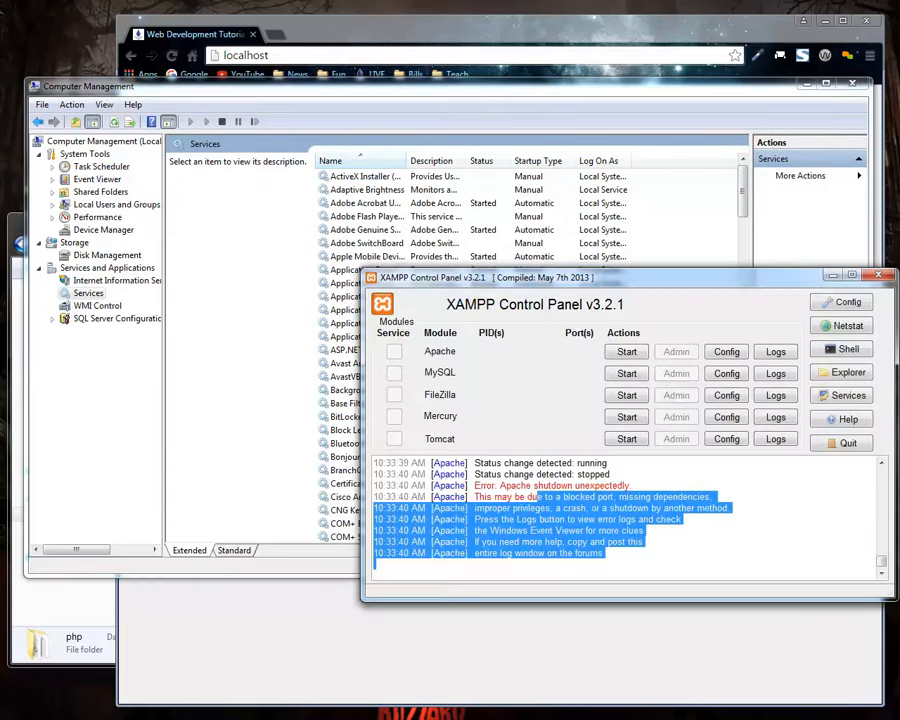
{"action": "left_click", "coordinate": [840, 327]}
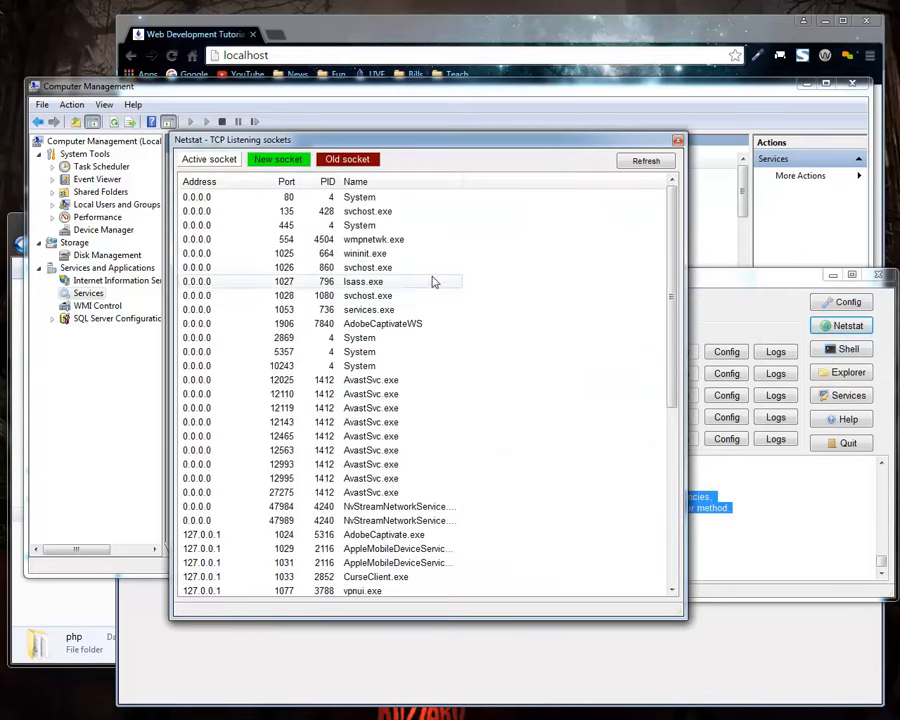
{"action": "left_click", "coordinate": [287, 182]}
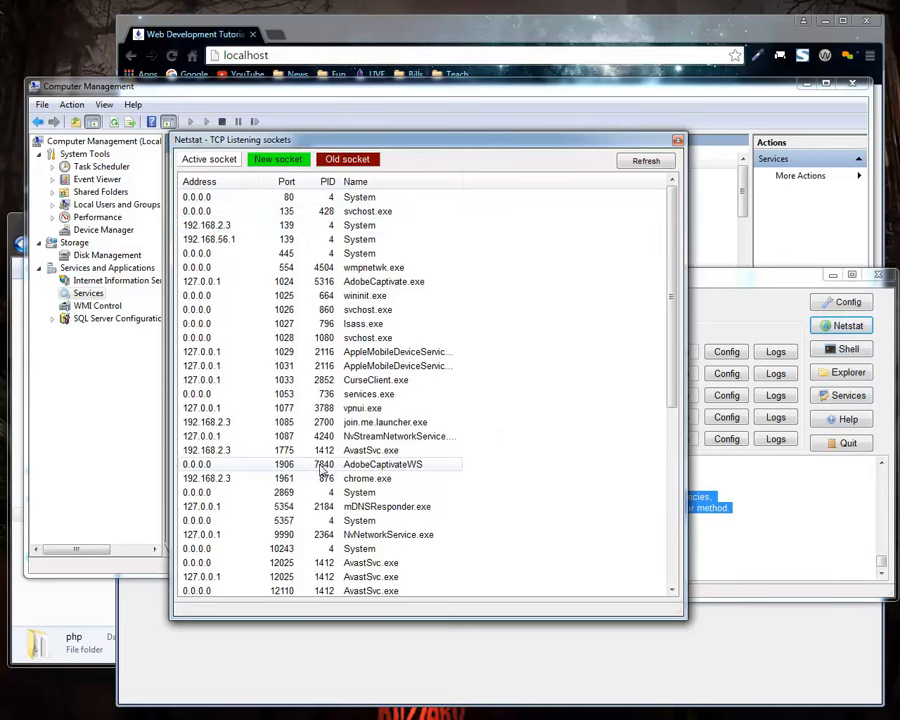
{"action": "left_click", "coordinate": [707, 301]}
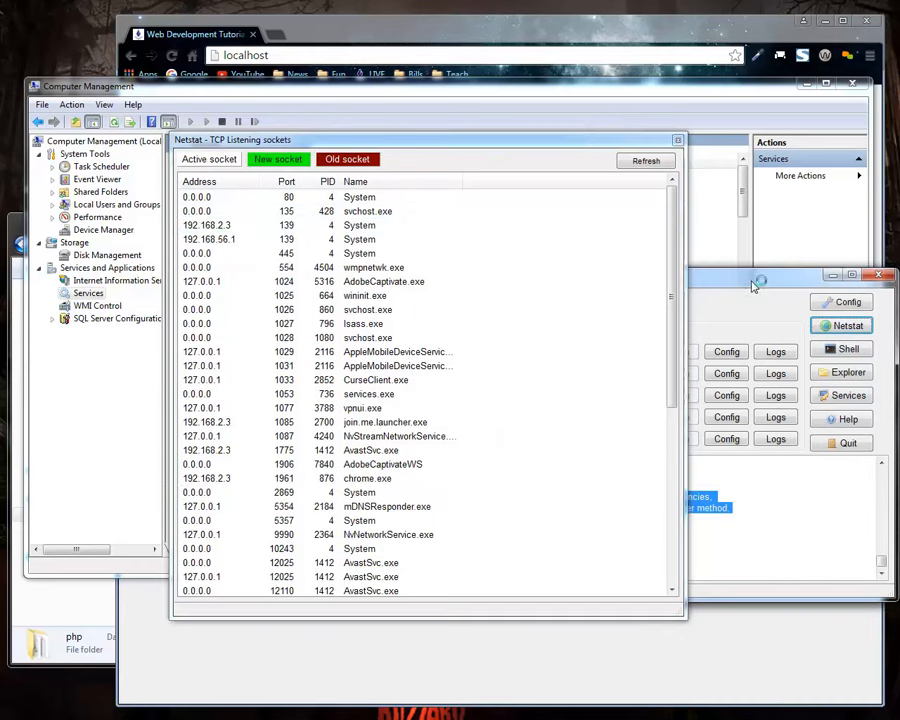
{"action": "left_click_drag", "start_coordinate": [755, 287], "coordinate": [798, 278]}
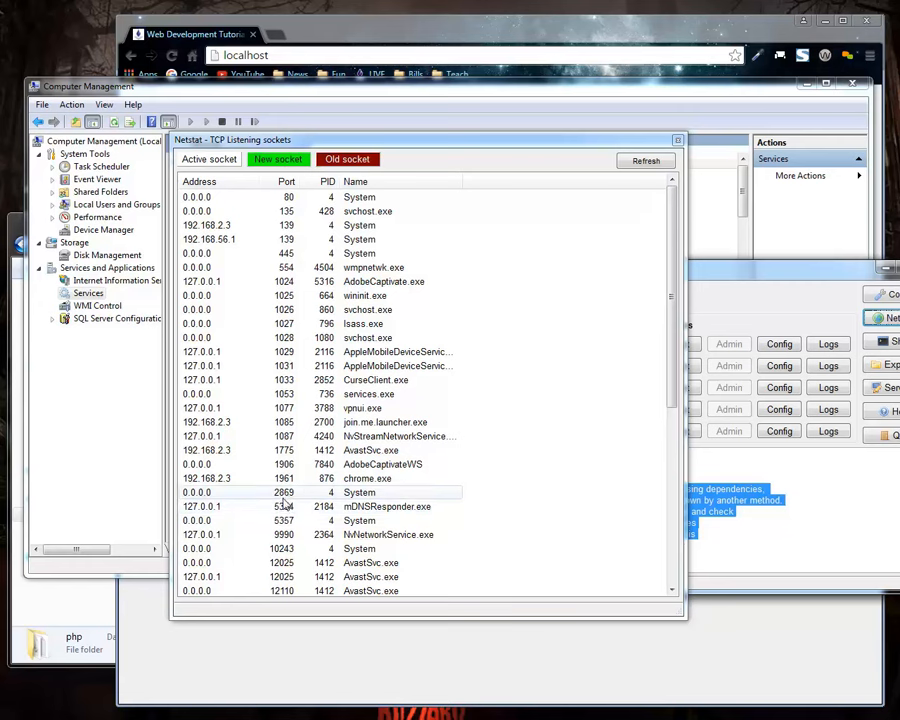
{"action": "left_click", "coordinate": [677, 140]}
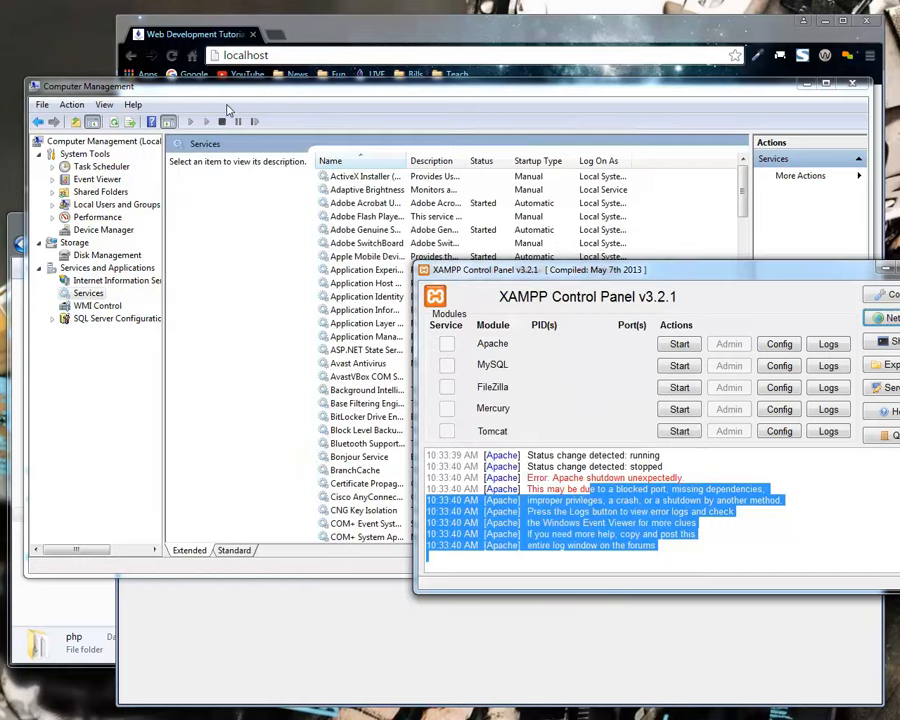
Switch to Computer Management, select the World Wide Web Publishing Service, and widen the Name column to show full service names.
{"action": "left_click", "coordinate": [349, 88]}
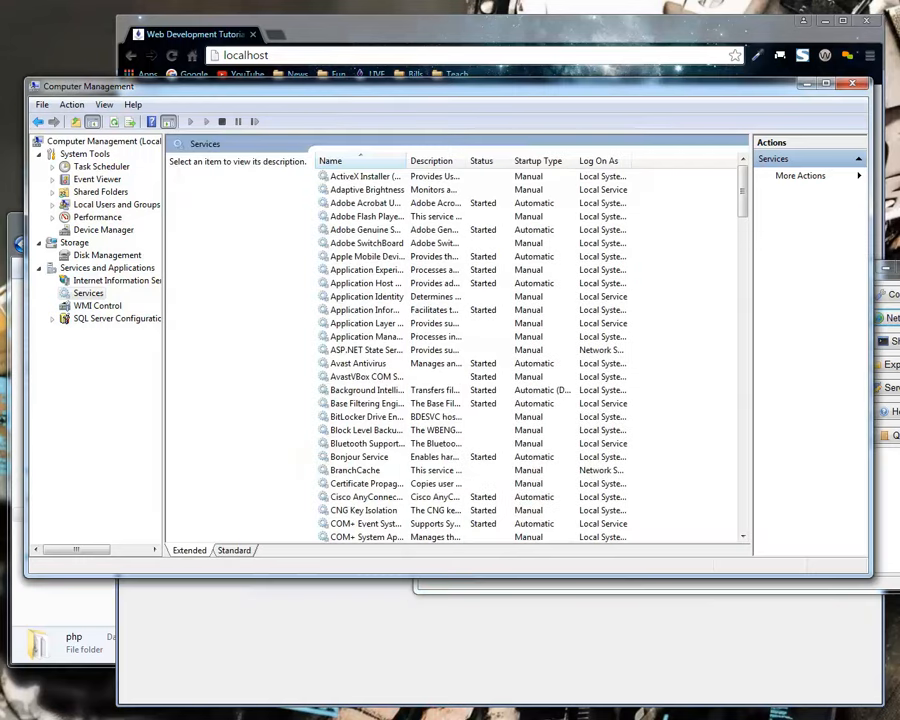
{"action": "key", "text": "alt+Tab"}
{"action": "left_click", "coordinate": [565, 92]}
{"action": "left_click_drag", "start_coordinate": [745, 193], "coordinate": [766, 168]}
{"action": "left_click_drag", "start_coordinate": [741, 183], "coordinate": [745, 497]}
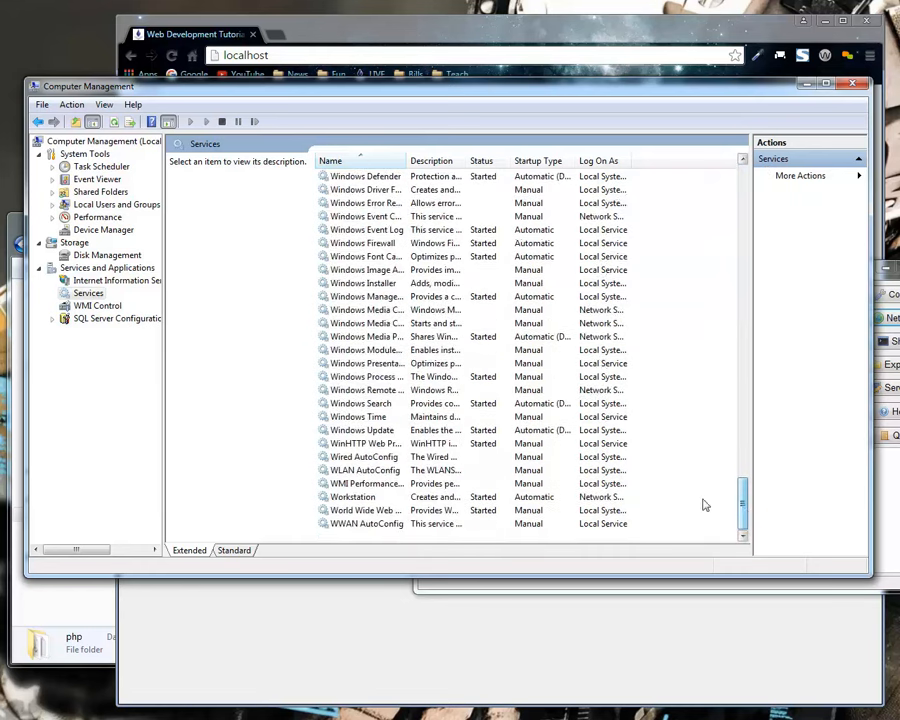
{"action": "left_click", "coordinate": [385, 512]}
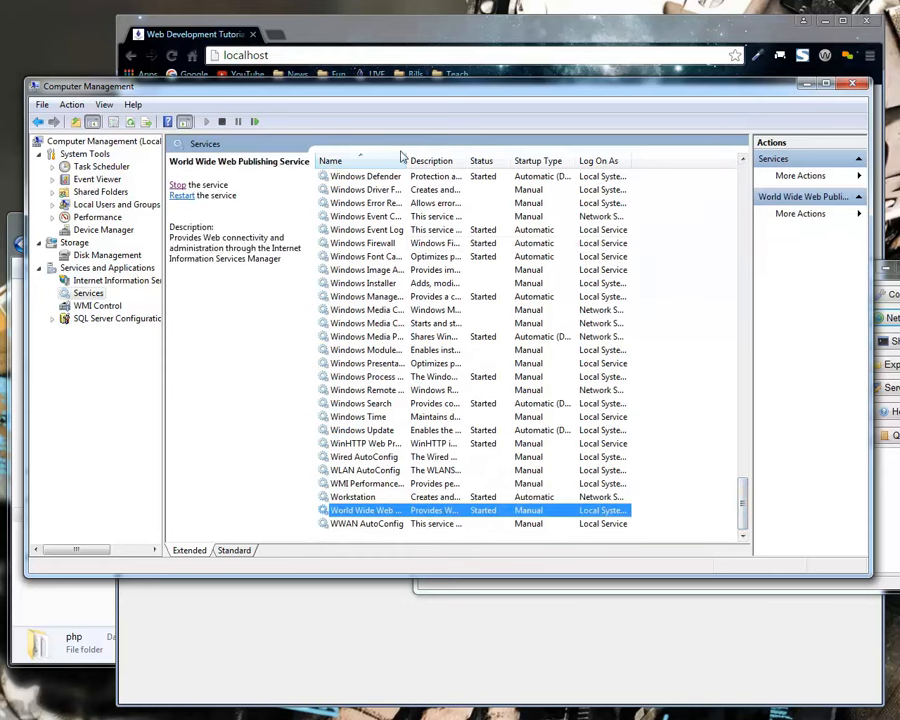
{"action": "left_click_drag", "start_coordinate": [404, 159], "coordinate": [514, 169]}
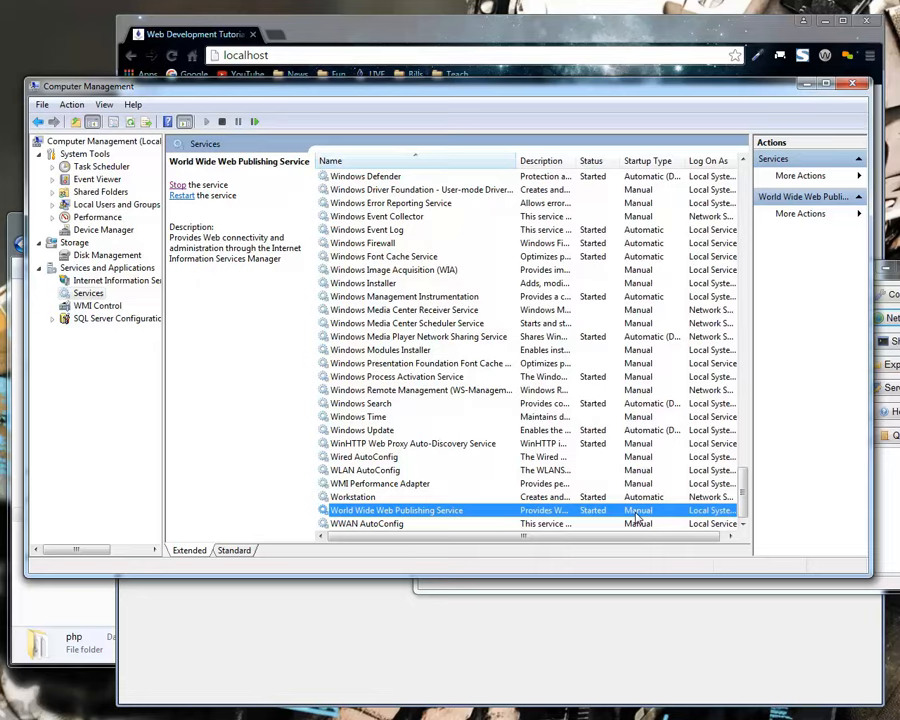
Check the startup type options in the World Wide Web Publishing Service's properties and close them without changes.
{"action": "double_click", "coordinate": [637, 517]}
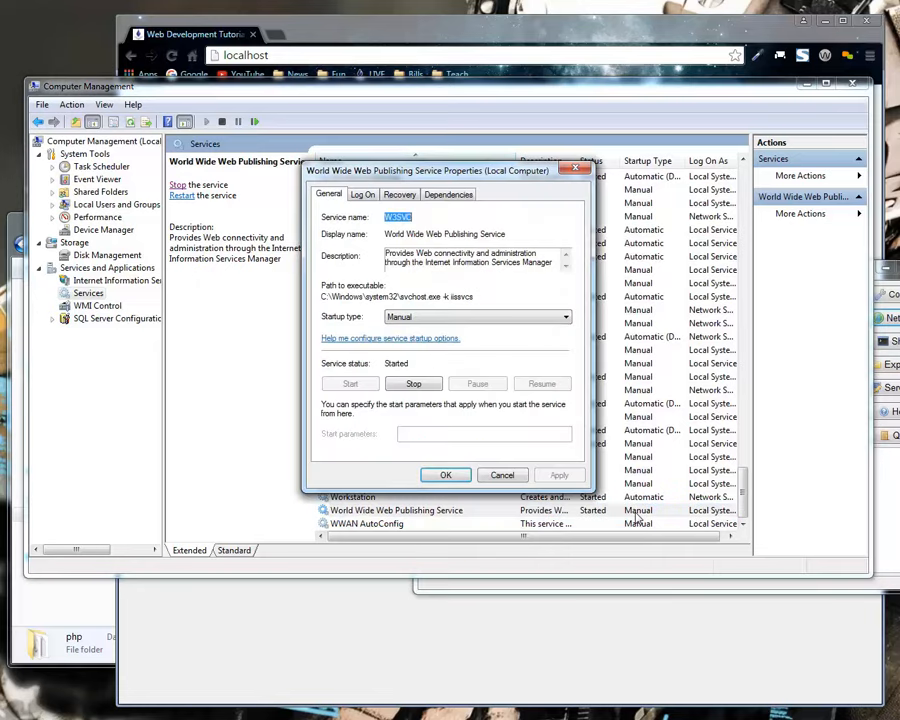
{"action": "left_click", "coordinate": [438, 316]}
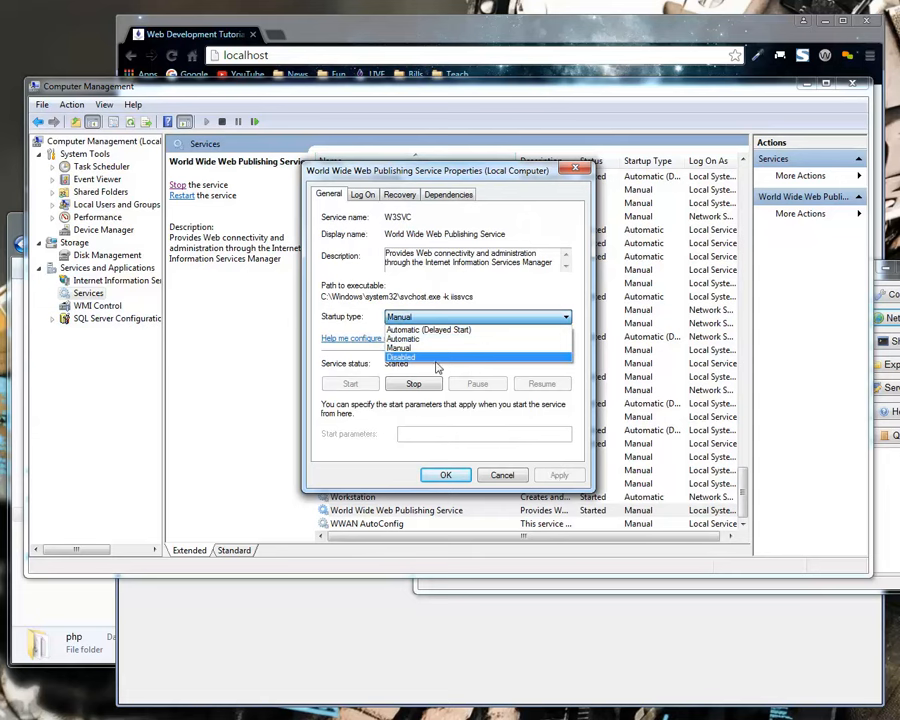
{"action": "left_click", "coordinate": [452, 398]}
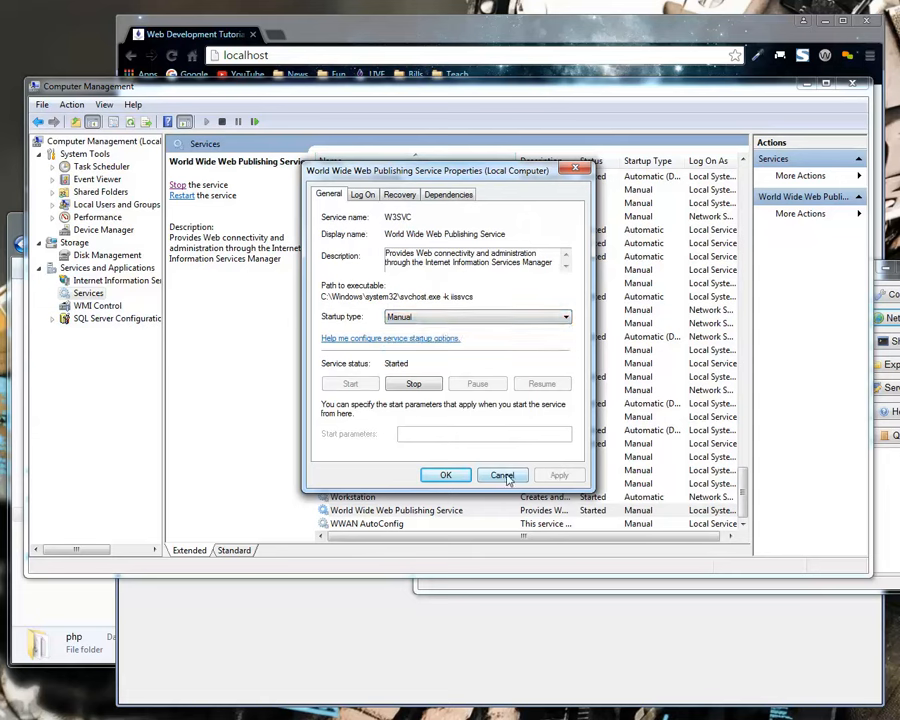
{"action": "left_click", "coordinate": [501, 474]}
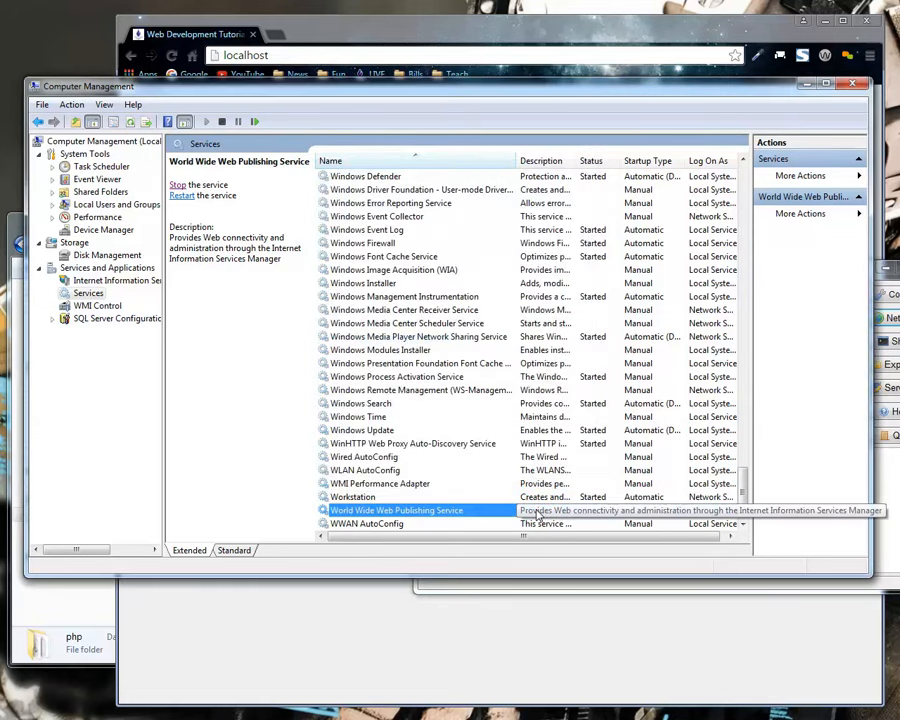
Stop the World Wide Web Publishing Service and reload the localhost page in the browser.
{"action": "right_click", "coordinate": [543, 512]}
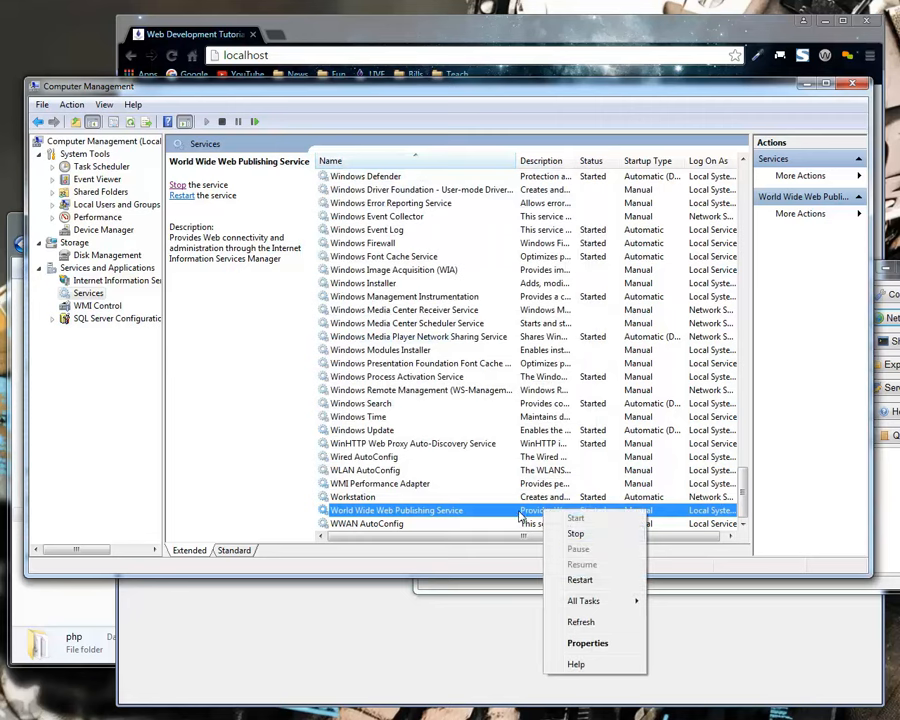
{"action": "left_click", "coordinate": [577, 535]}
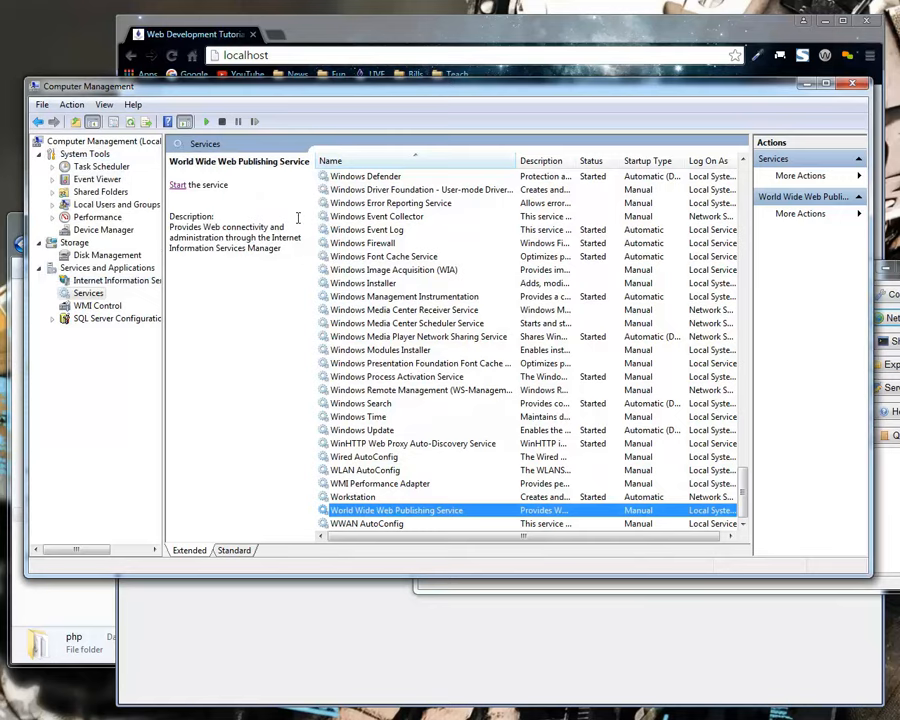
{"action": "left_click", "coordinate": [377, 22]}
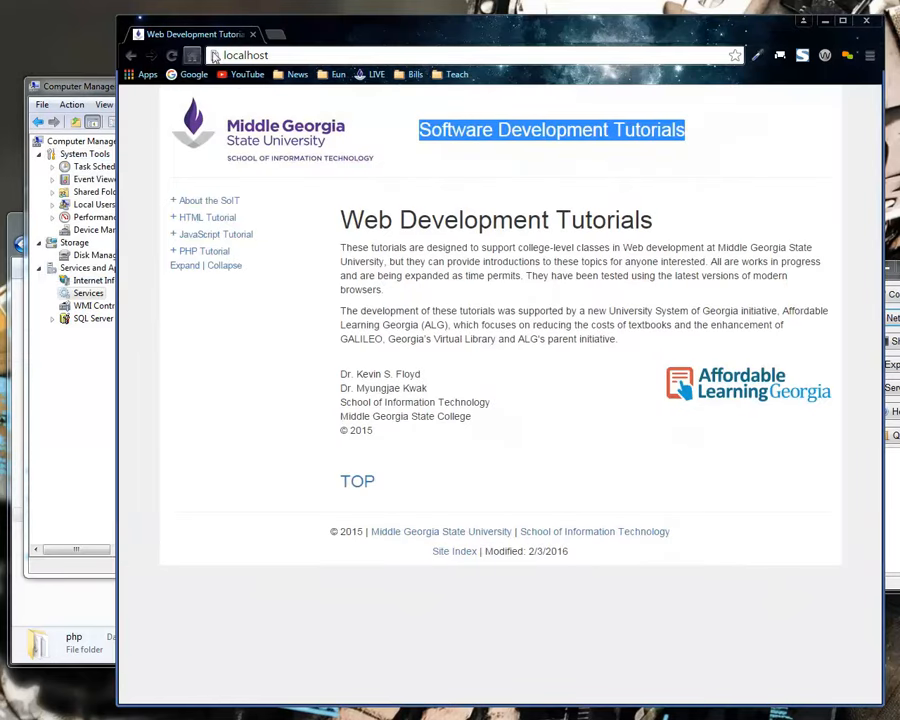
{"action": "left_click", "coordinate": [171, 55]}
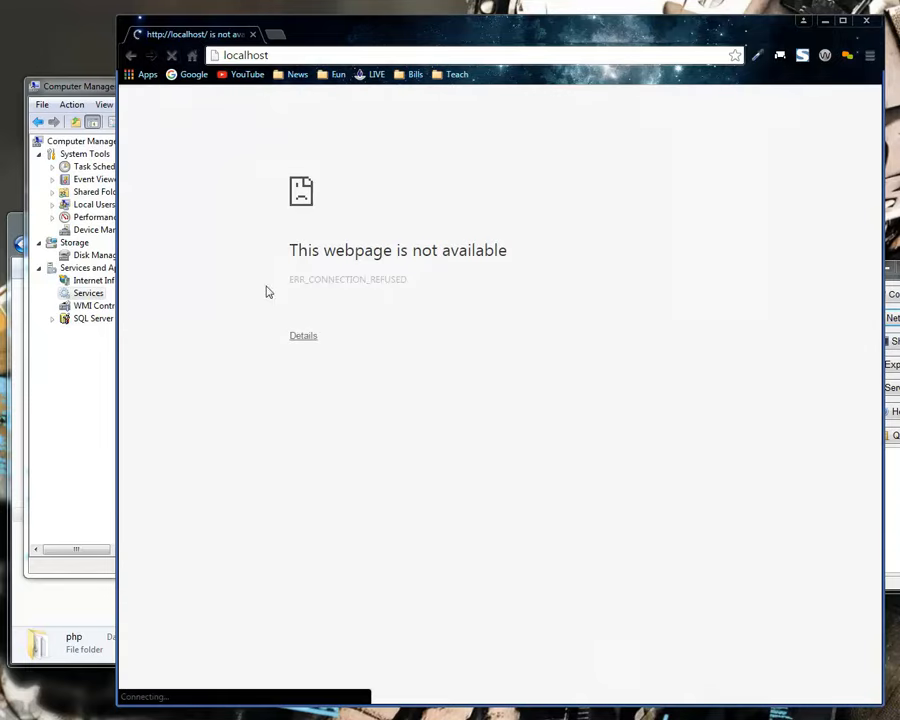
Switch to the XAMPP Control Panel, start Apache to test it with the Windows service stopped, and stop it again.
{"action": "left_click", "coordinate": [897, 270]}
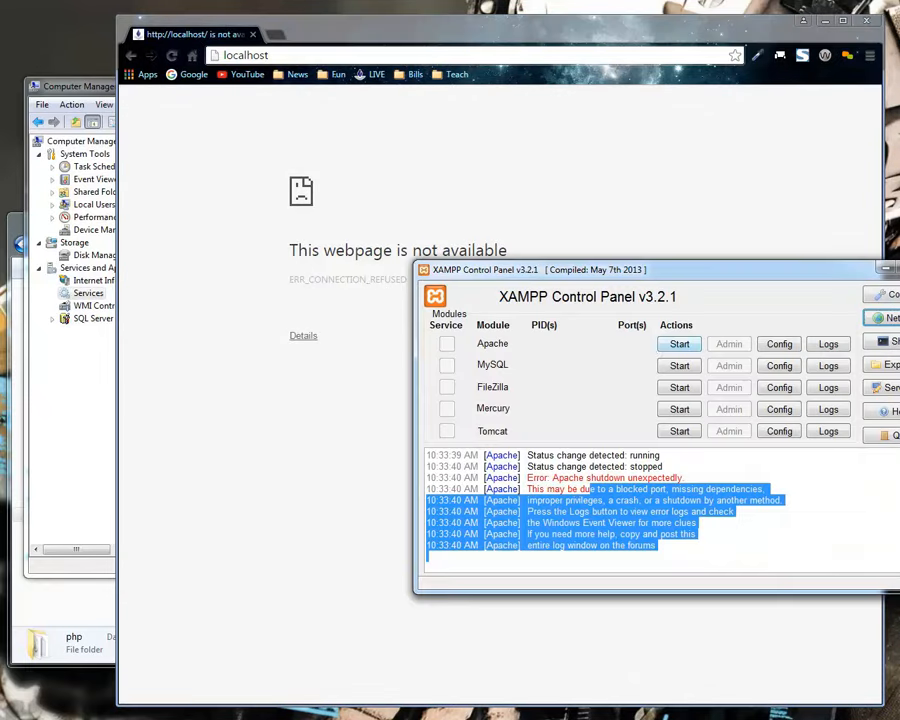
{"action": "left_click", "coordinate": [679, 345]}
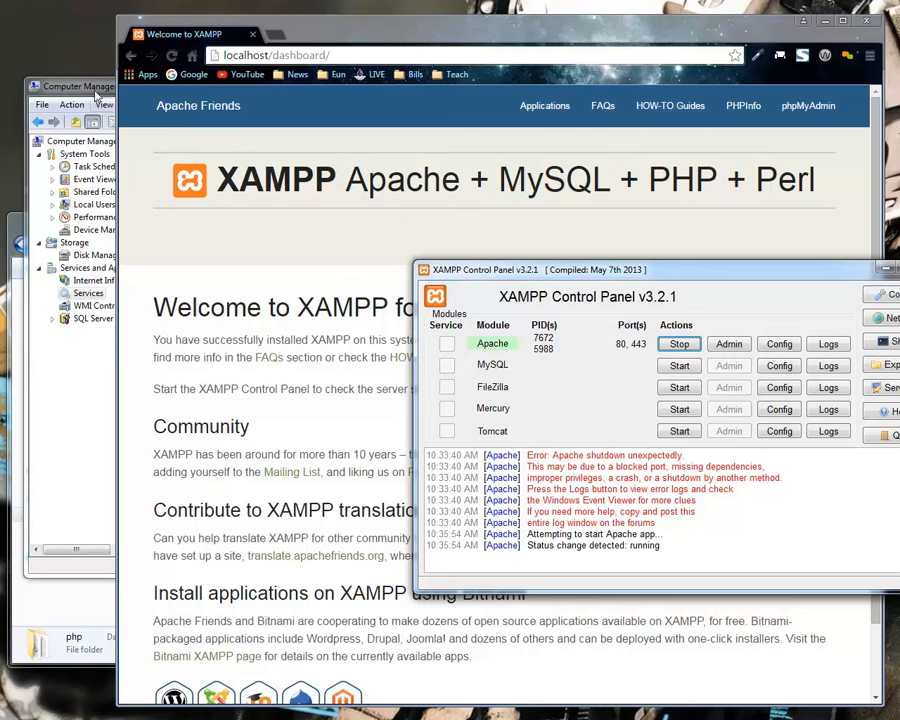
{"action": "left_click", "coordinate": [679, 344]}
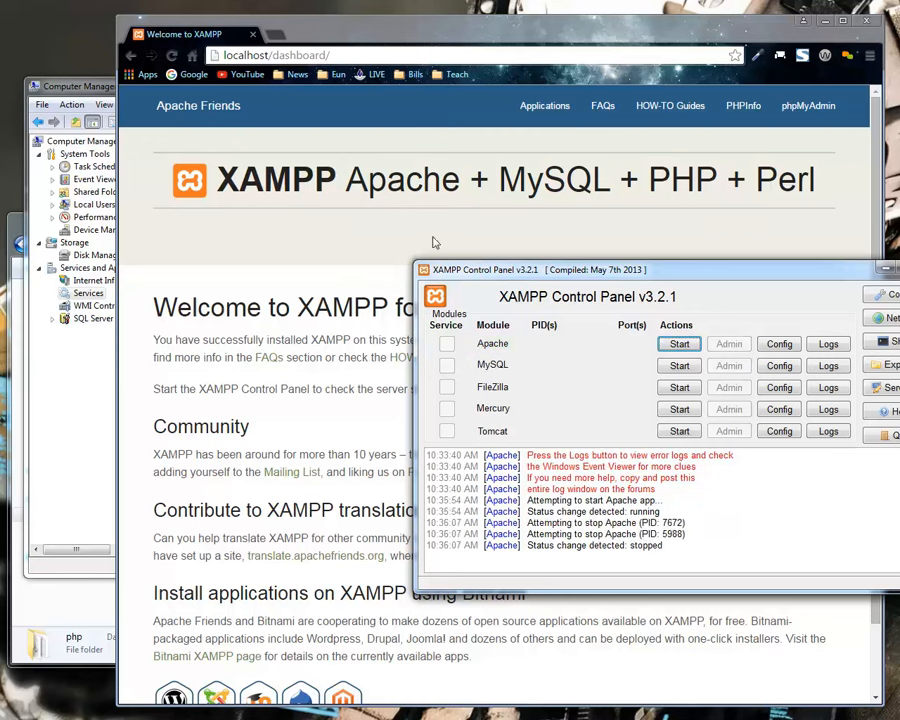
Switch to Computer Management, look through the Services list, and start the World Wide Web Publishing Service again.
{"action": "left_click", "coordinate": [107, 89]}
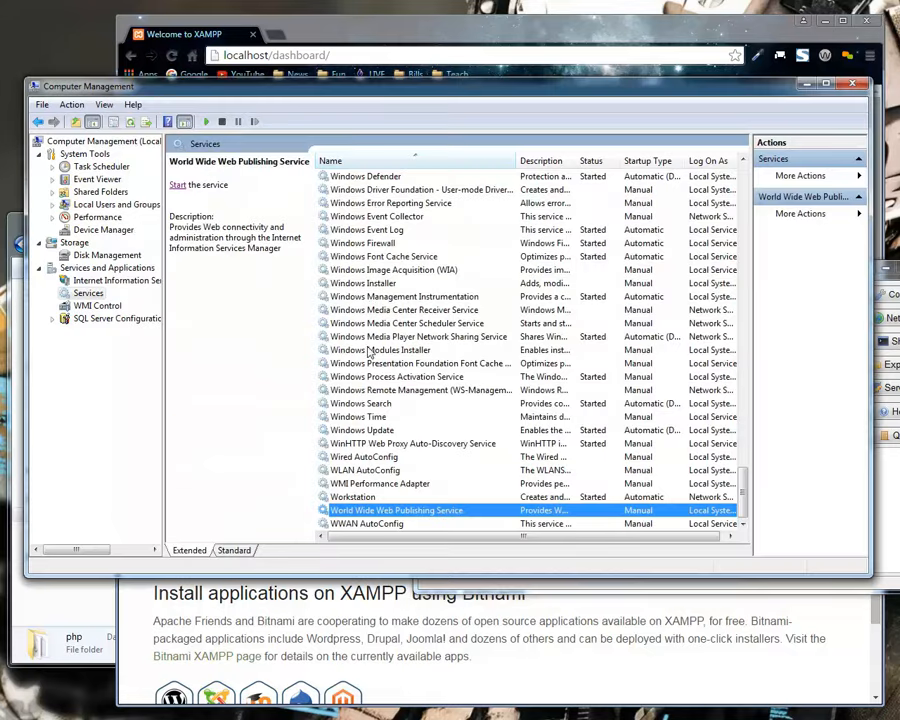
{"action": "scroll", "coordinate": [443, 342], "scroll_direction": "up", "scroll_amount": 4}
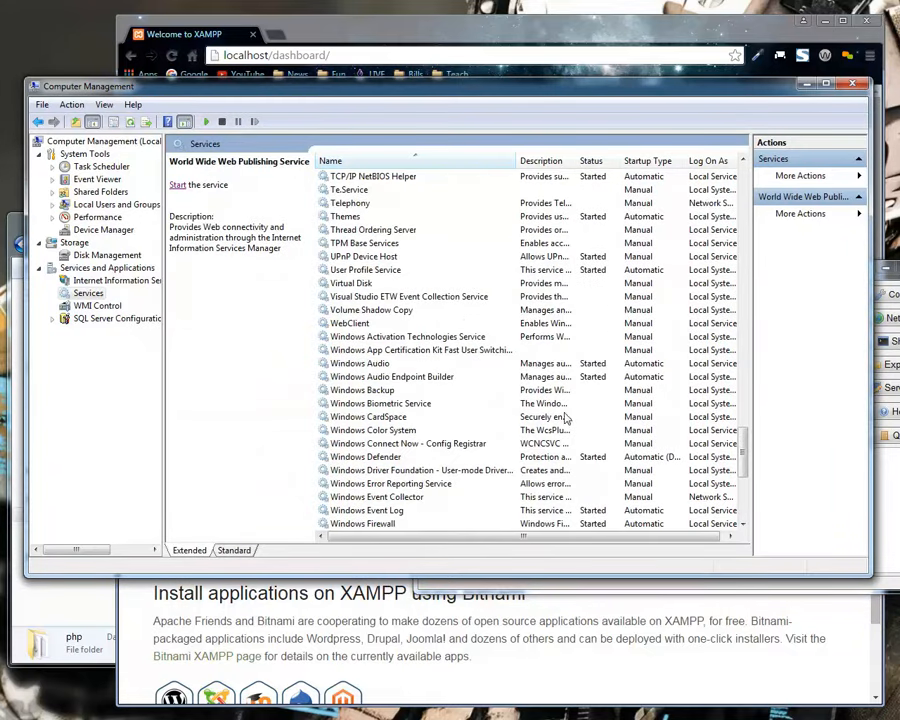
{"action": "left_click_drag", "start_coordinate": [742, 443], "coordinate": [672, 305]}
{"action": "scroll", "coordinate": [362, 293], "scroll_direction": "up", "scroll_amount": 5}
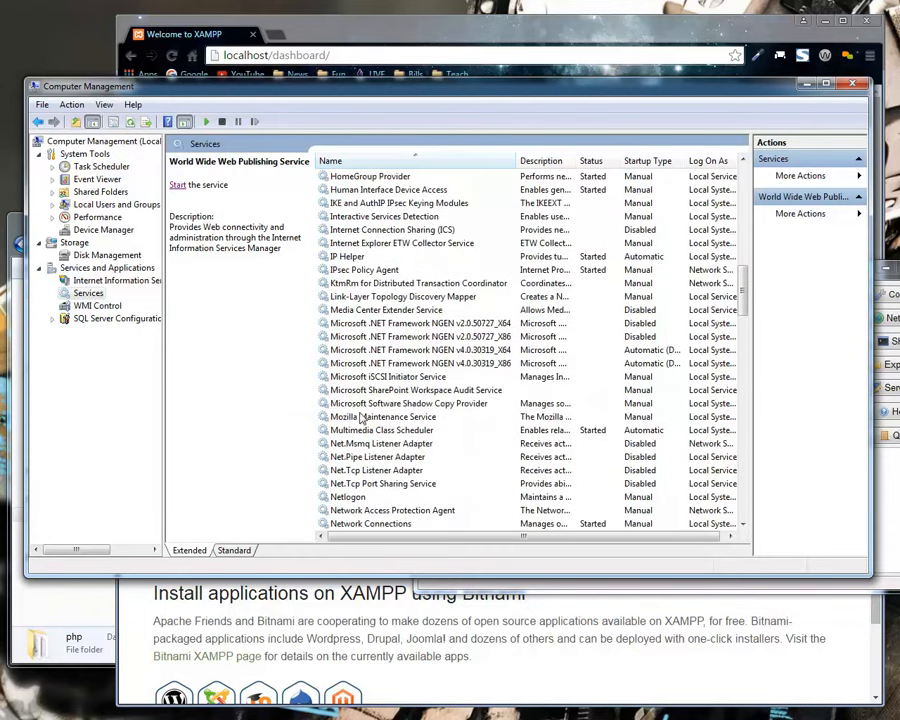
{"action": "left_click_drag", "start_coordinate": [745, 295], "coordinate": [754, 422]}
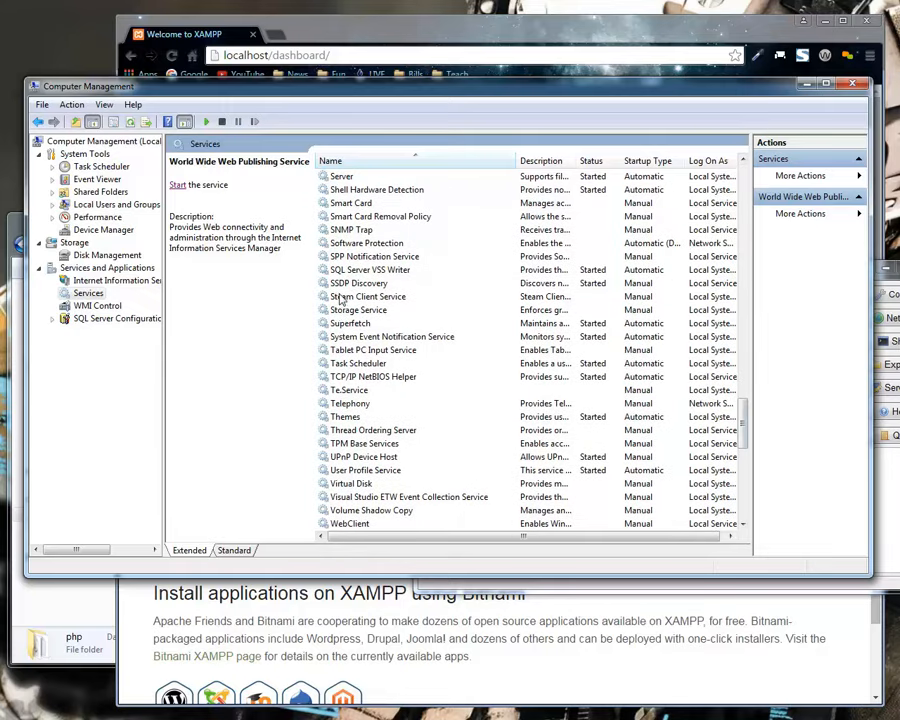
{"action": "left_click_drag", "start_coordinate": [745, 414], "coordinate": [745, 490]}
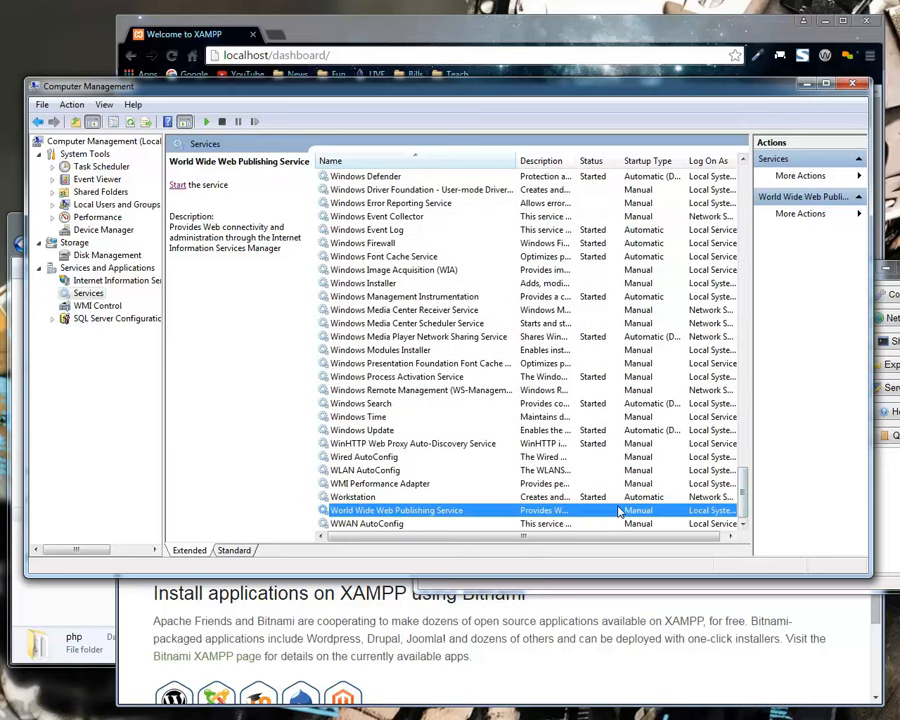
{"action": "right_click", "coordinate": [563, 513]}
{"action": "left_click", "coordinate": [600, 520]}
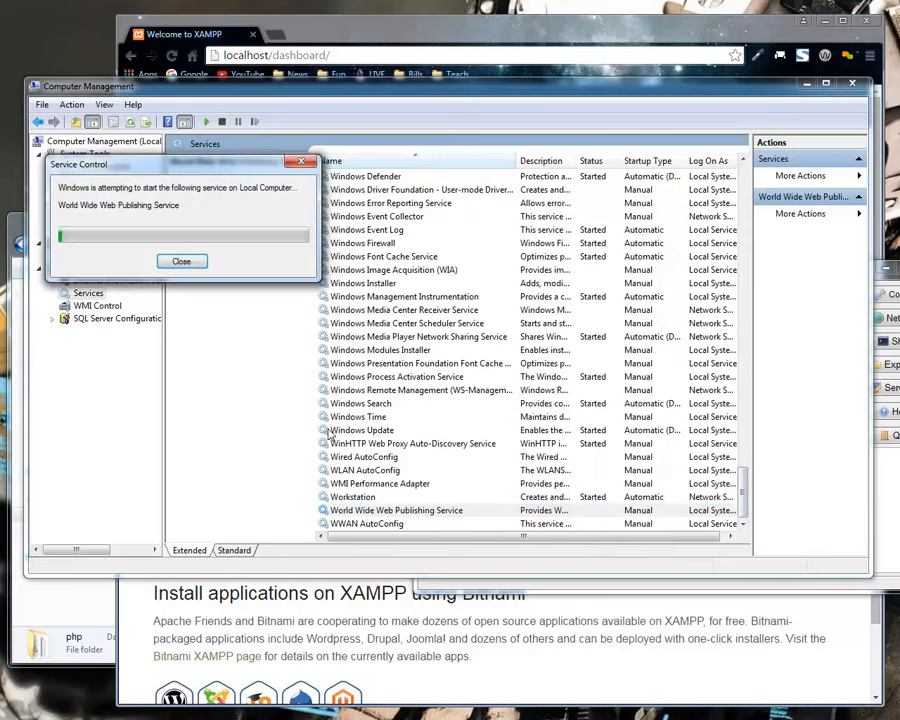
Switch to the XAMPP Control Panel, bring its window fully into view, and try to start Apache with the Windows service running.
{"action": "left_click", "coordinate": [893, 475]}
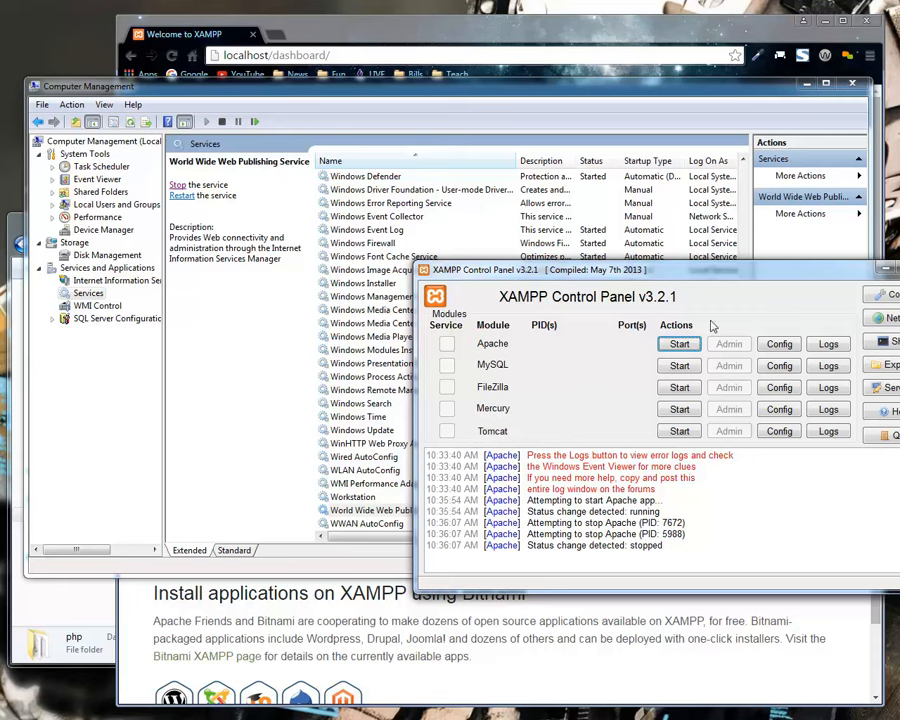
{"action": "left_click_drag", "start_coordinate": [704, 272], "coordinate": [661, 265]}
{"action": "left_click", "coordinate": [645, 337]}
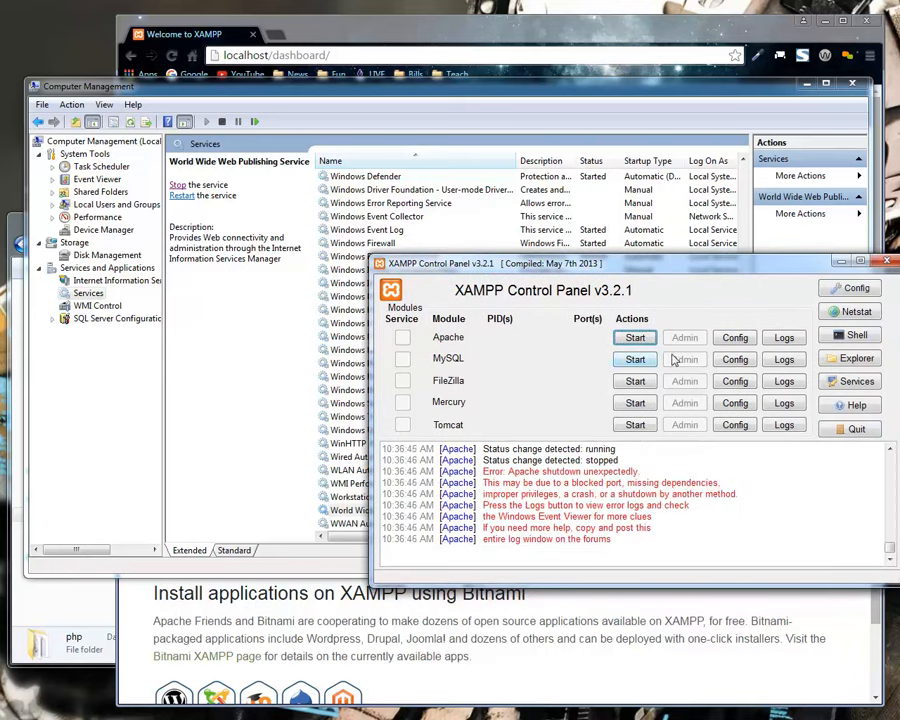
Open Apache's httpd.conf from XAMPP and search it for 80, keeping the Listen lines uncovered.
{"action": "left_click", "coordinate": [736, 339]}
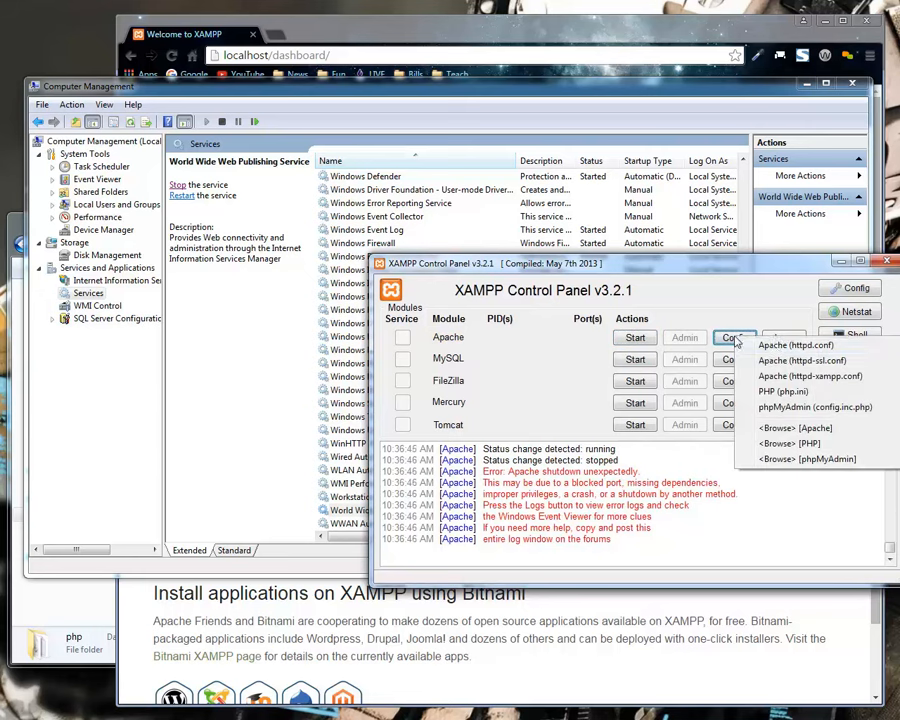
{"action": "left_click", "coordinate": [798, 347]}
{"action": "left_click", "coordinate": [305, 316]}
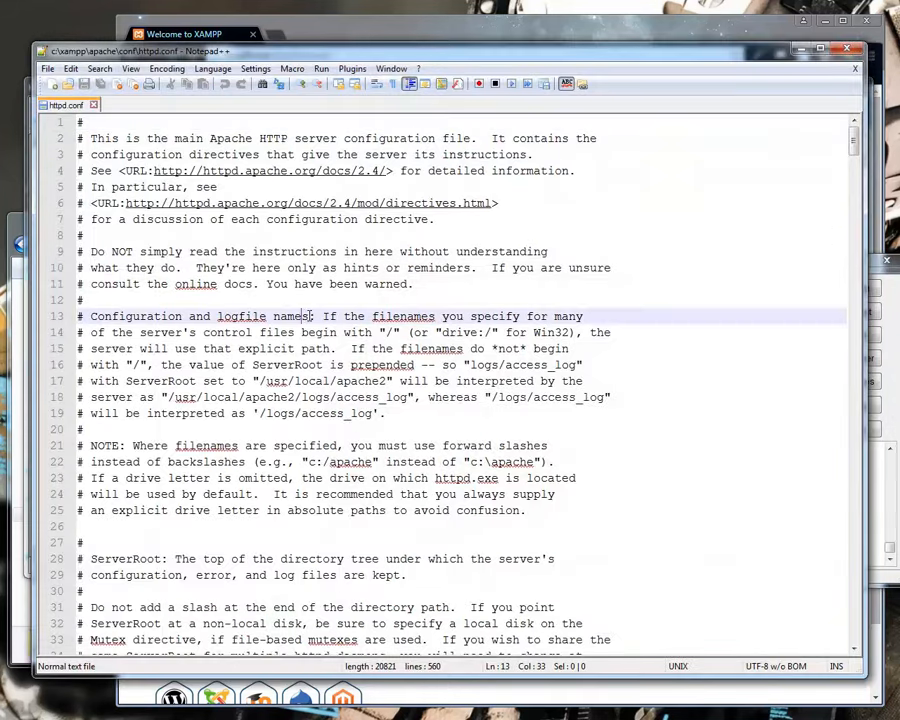
{"action": "mouse_move", "coordinate": [856, 143]}
{"action": "left_mouse_down"}
{"action": "mouse_move", "coordinate": [858, 196]}
{"action": "mouse_move", "coordinate": [864, 140]}
{"action": "left_mouse_up"}
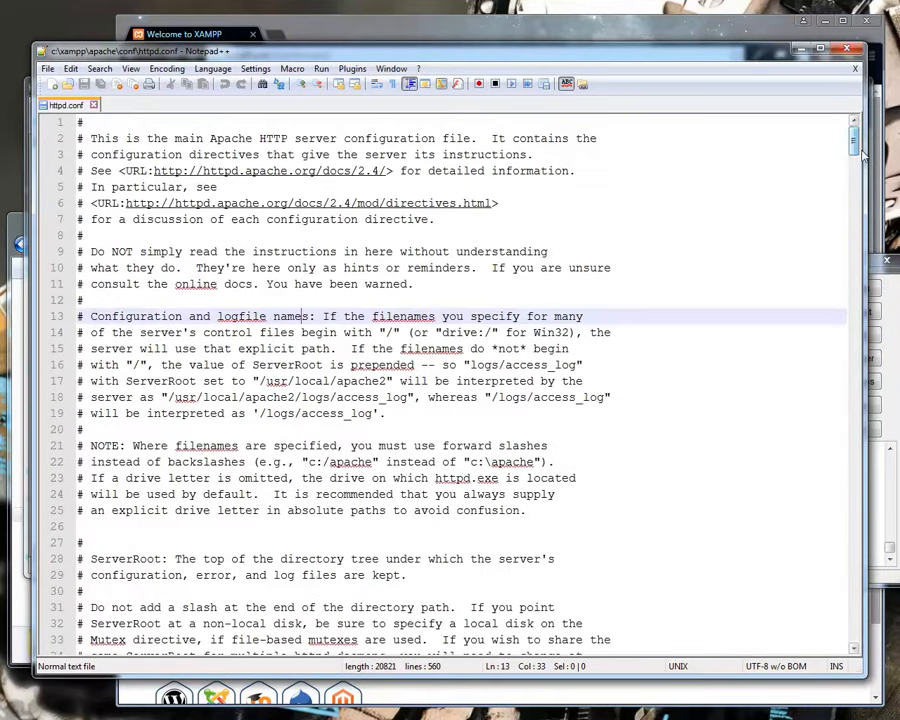
{"action": "key", "text": "ctrl+f"}
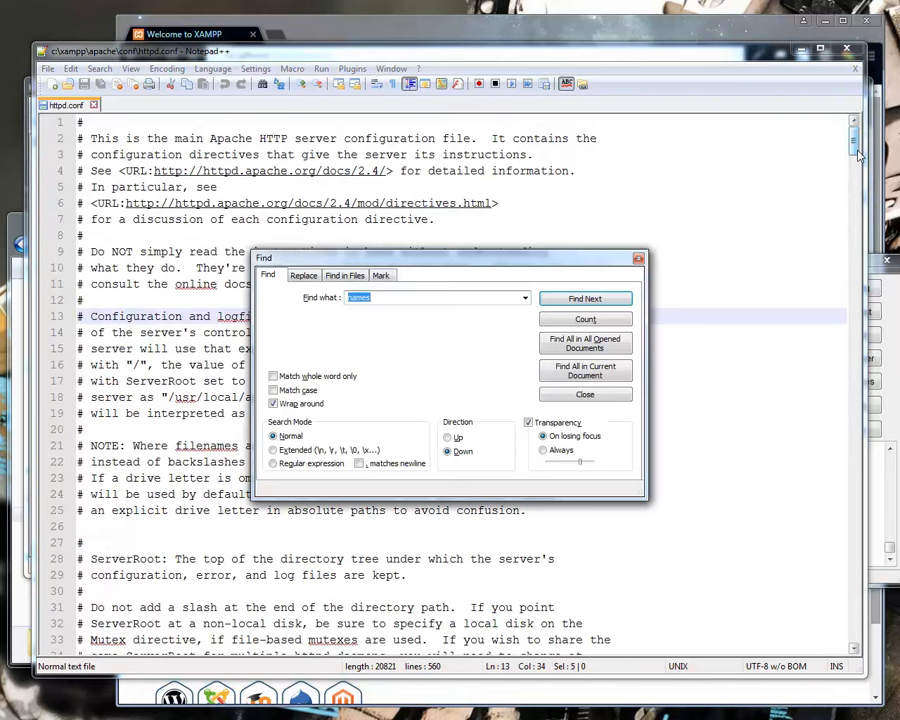
{"action": "type", "text": "80"}
{"action": "key", "text": "Return"}
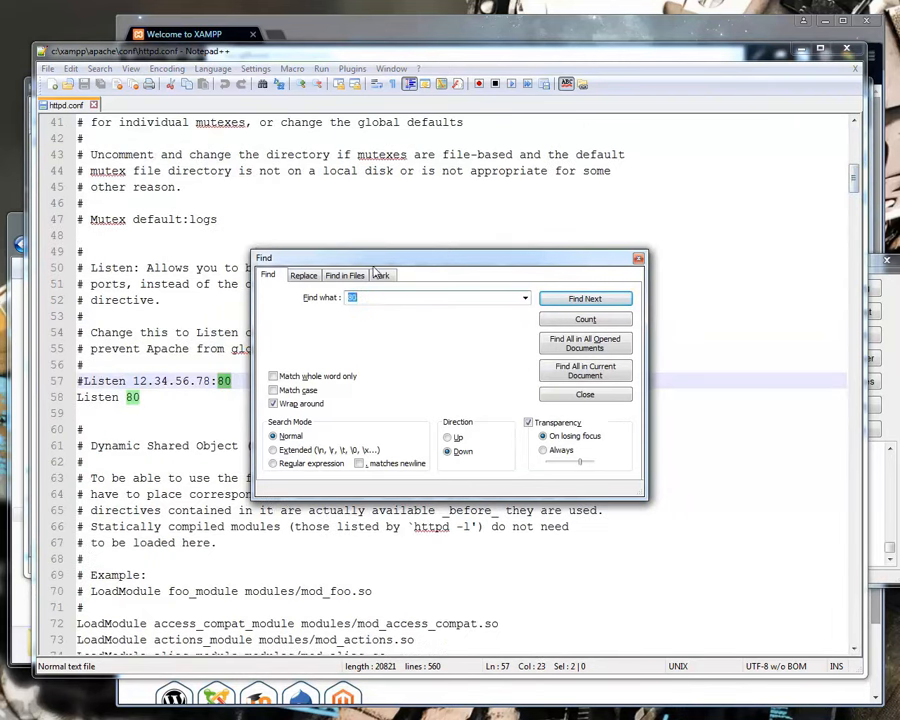
{"action": "left_click_drag", "start_coordinate": [368, 258], "coordinate": [425, 261]}
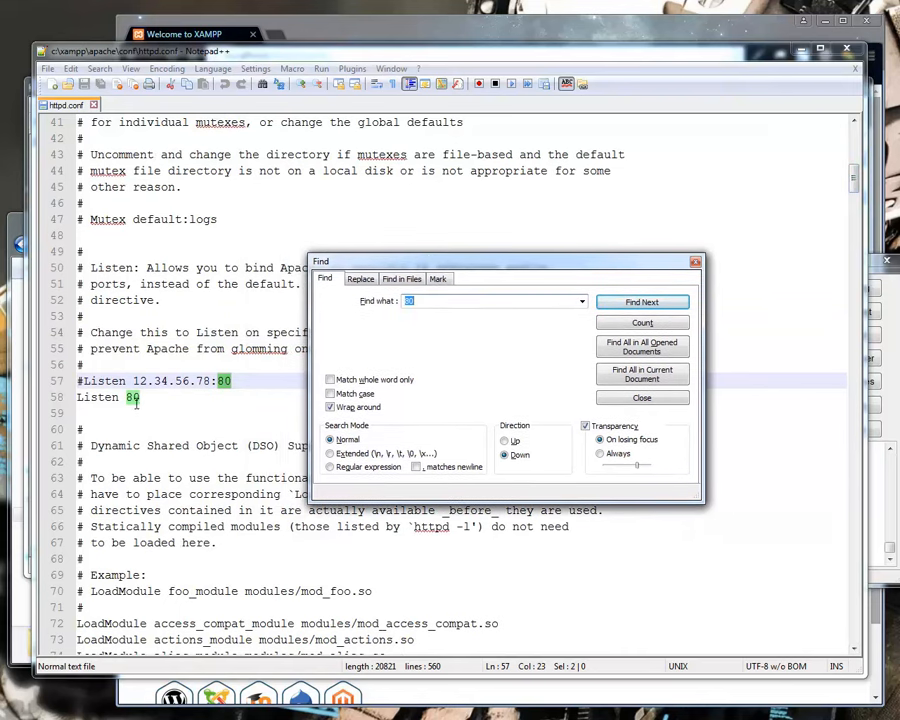
Change the active Listen directive on line 58 to port 8080.
{"action": "left_click_drag", "start_coordinate": [86, 381], "coordinate": [78, 381]}
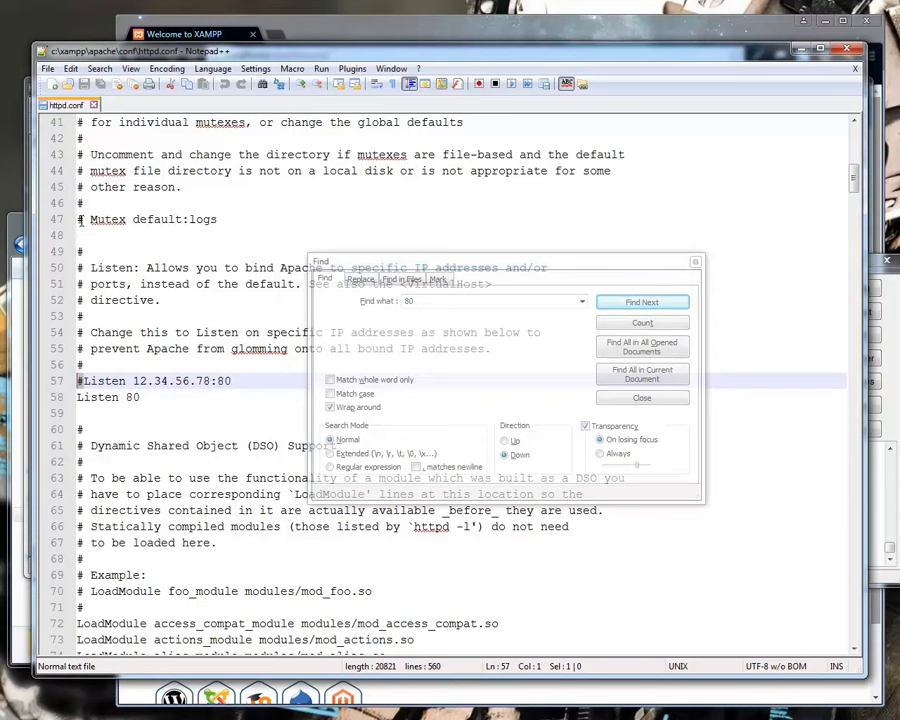
{"action": "left_click", "coordinate": [87, 397]}
{"action": "left_click", "coordinate": [147, 396]}
{"action": "type", "text": "8"}
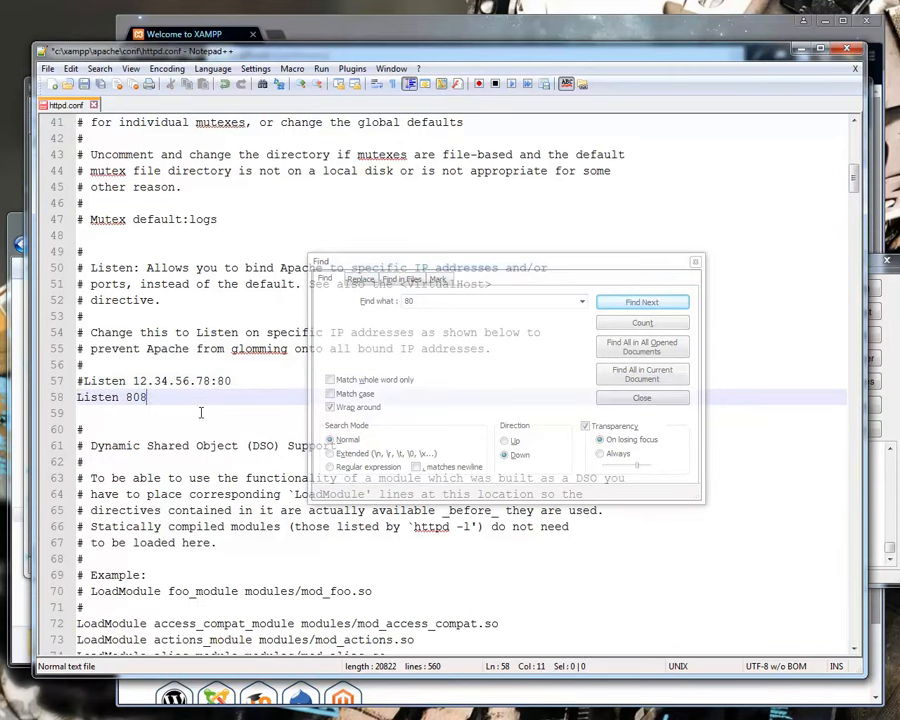
Find the next occurrence of 80 and change the ServerName directive to localhost:8080.
{"action": "left_click", "coordinate": [412, 266]}
{"action": "left_click", "coordinate": [643, 304]}
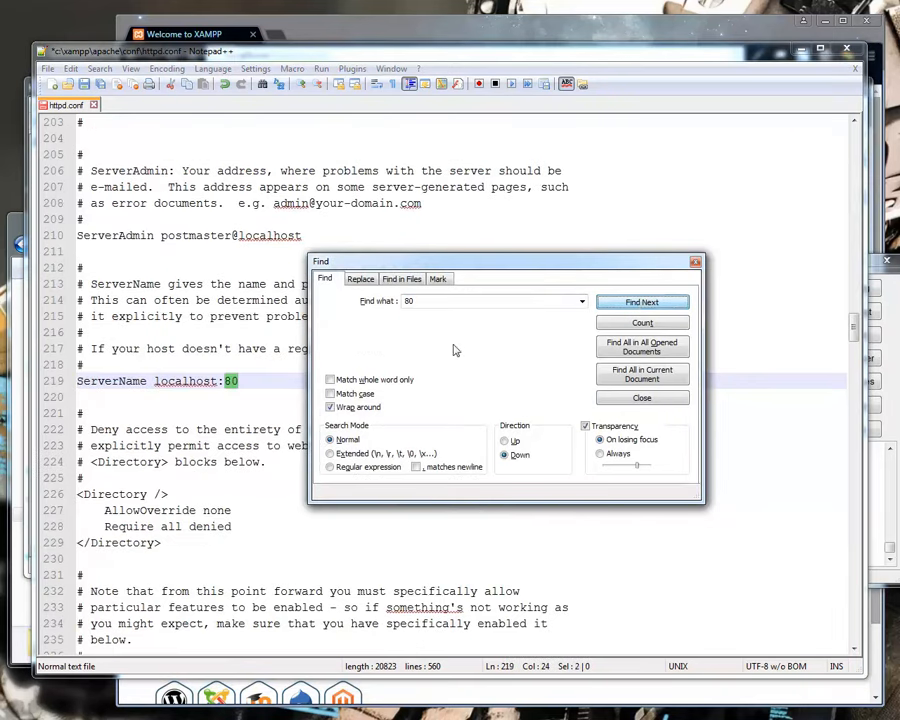
{"action": "left_click", "coordinate": [261, 383]}
{"action": "type", "text": "80"}
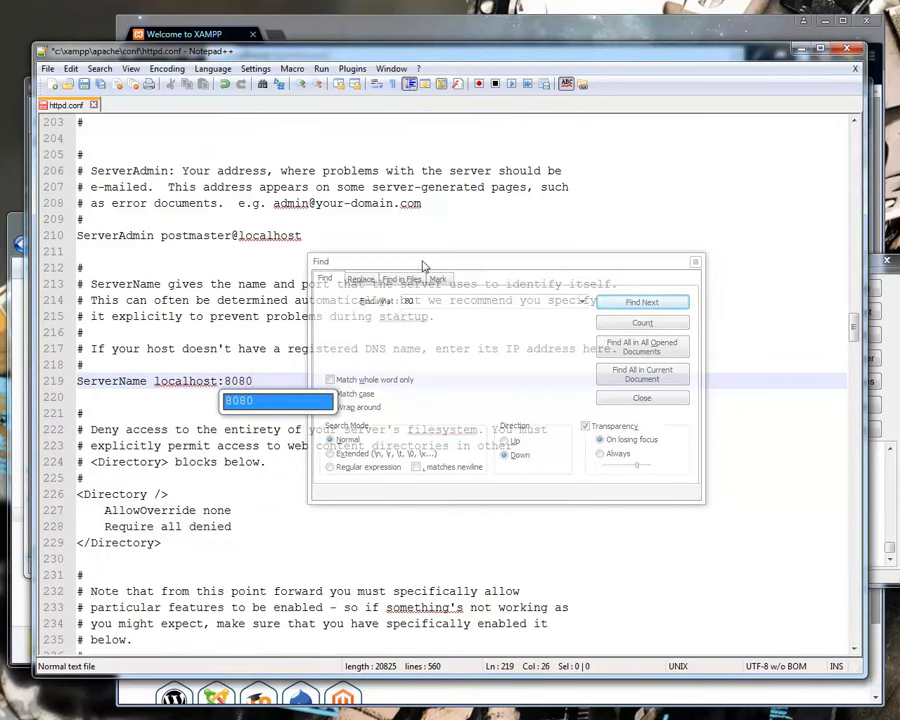
Continue the search for 80 and set the port in the commented Listen 12.34.56.78 example on line 57 to 8080.
{"action": "left_click", "coordinate": [508, 276]}
{"action": "left_click", "coordinate": [623, 300]}
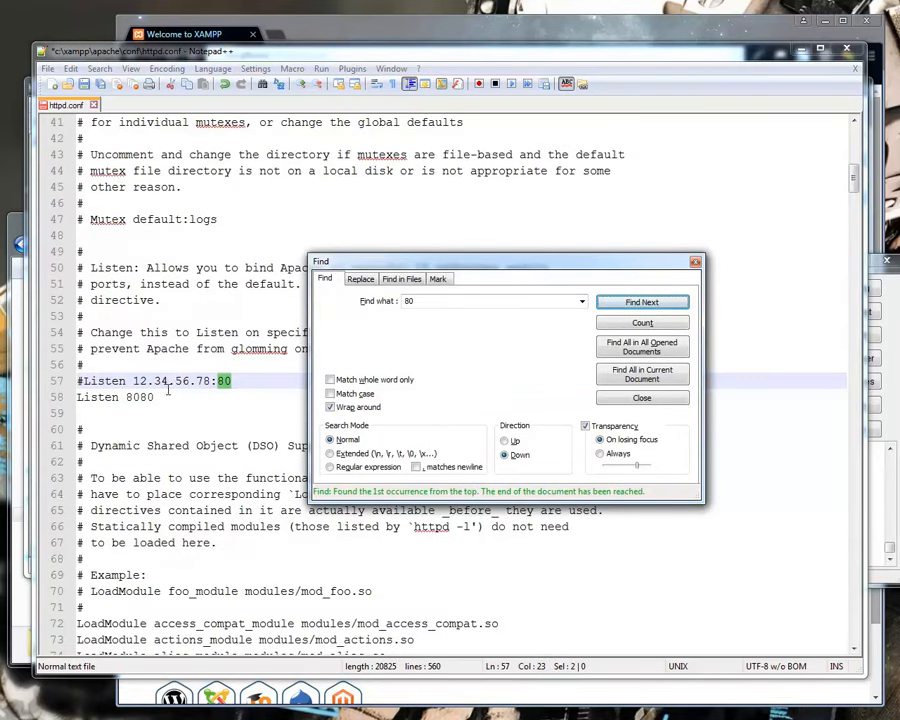
{"action": "left_click", "coordinate": [255, 380]}
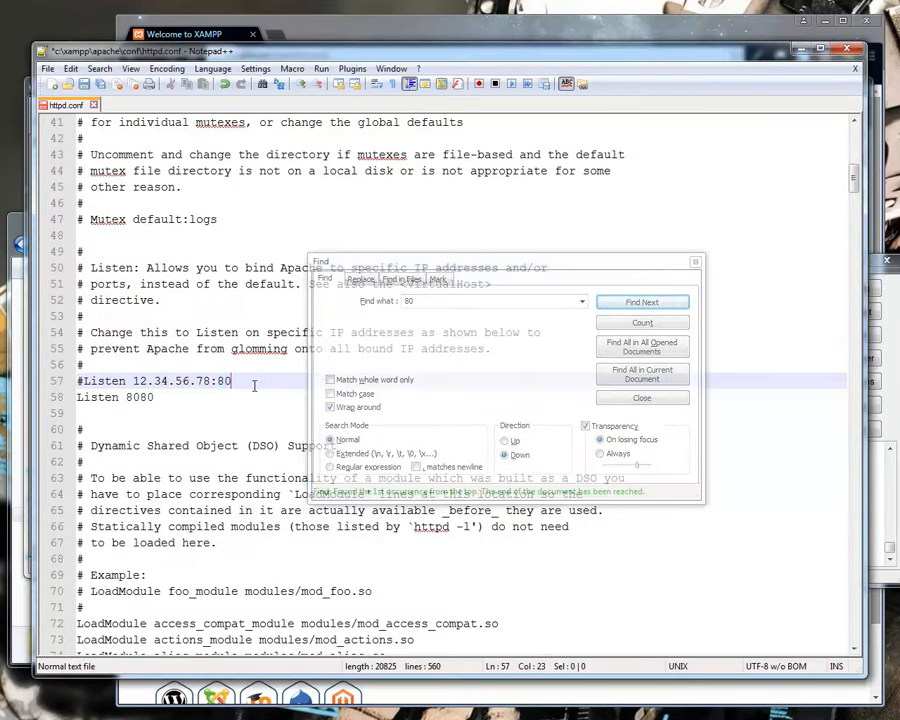
{"action": "type", "text": "80"}
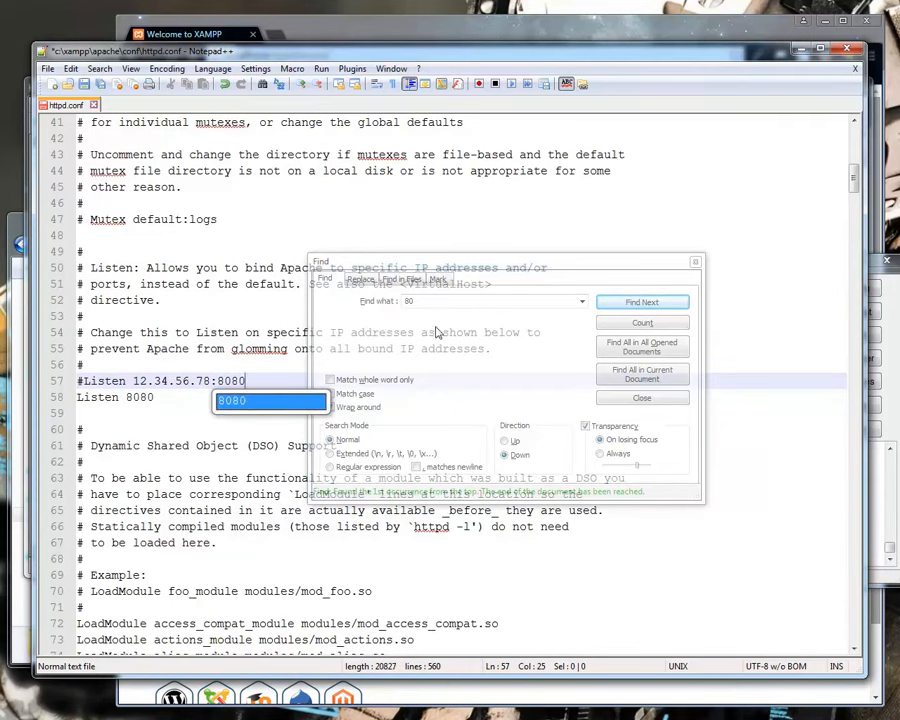
Check the remaining occurrences of 80, save httpd.conf, and close the search and the editor.
{"action": "left_click", "coordinate": [495, 261]}
{"action": "left_click", "coordinate": [655, 305]}
{"action": "left_click", "coordinate": [645, 302]}
{"action": "left_click", "coordinate": [645, 302]}
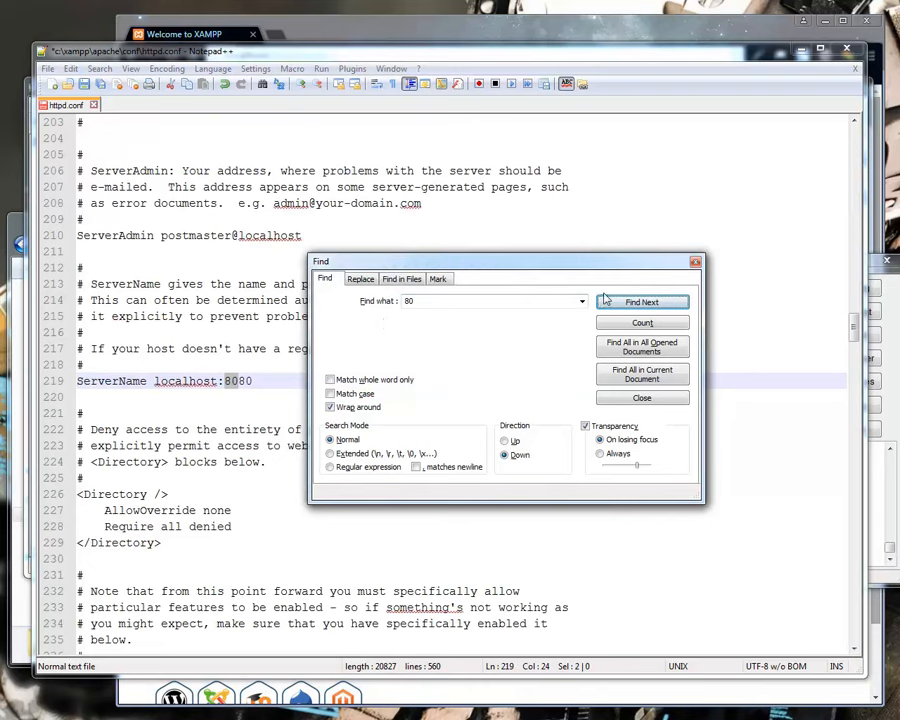
{"action": "left_click_drag", "start_coordinate": [419, 270], "coordinate": [476, 290]}
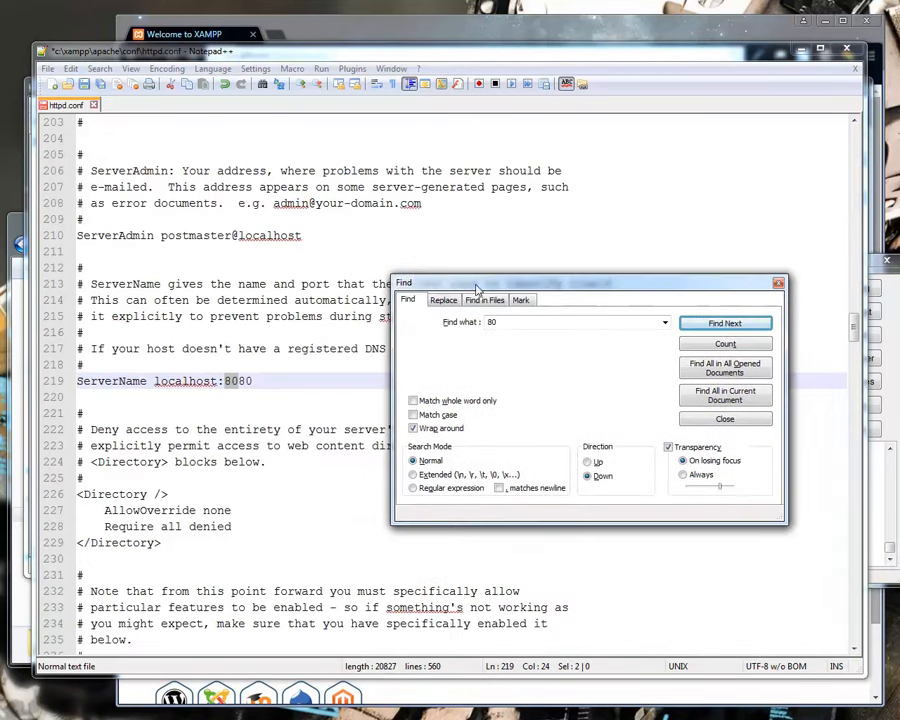
{"action": "left_click", "coordinate": [218, 237]}
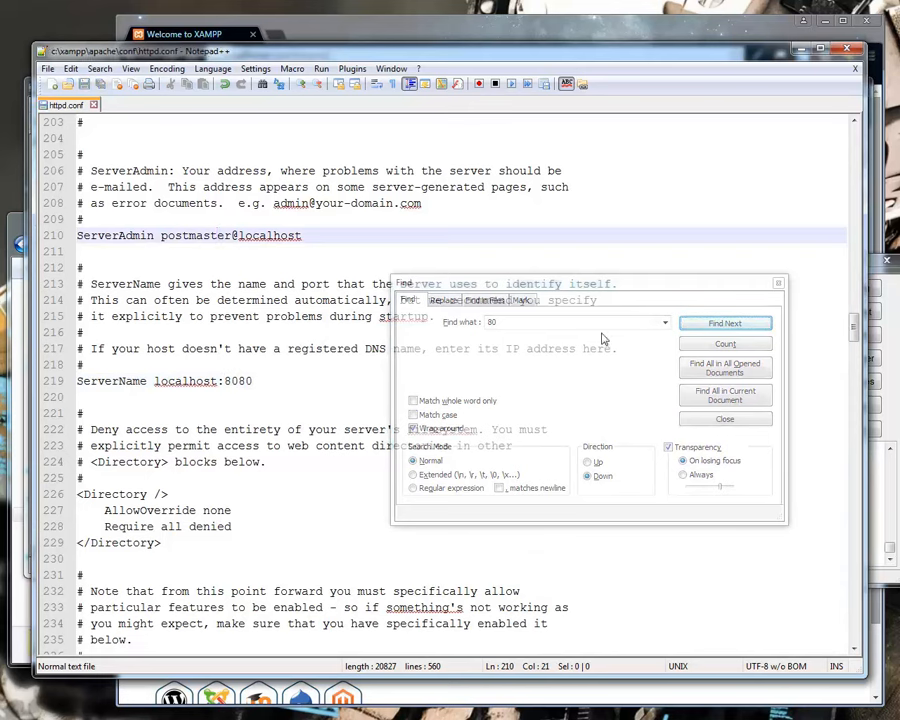
{"action": "left_click", "coordinate": [778, 283]}
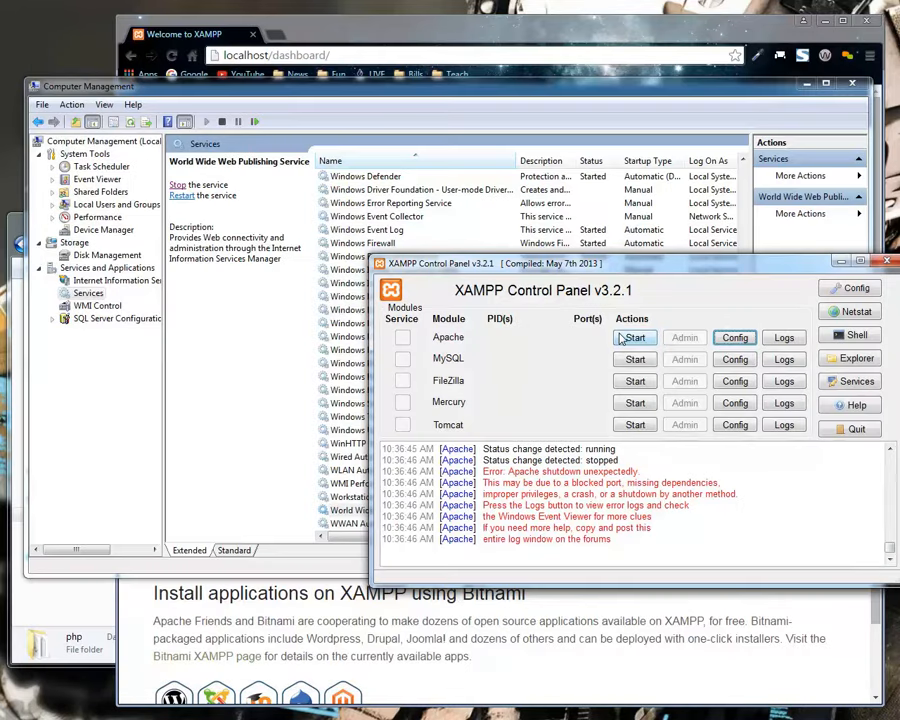
Start Apache in XAMPP and examine Netstat's TCP listening sockets for the web server ports.
{"action": "left_click", "coordinate": [633, 338]}
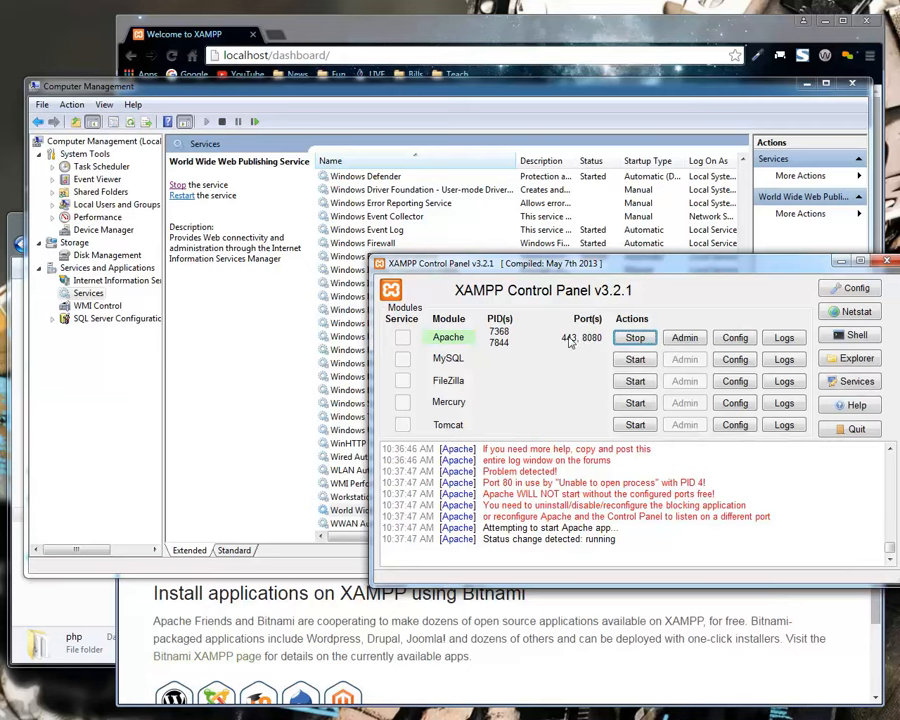
{"action": "left_click", "coordinate": [840, 312]}
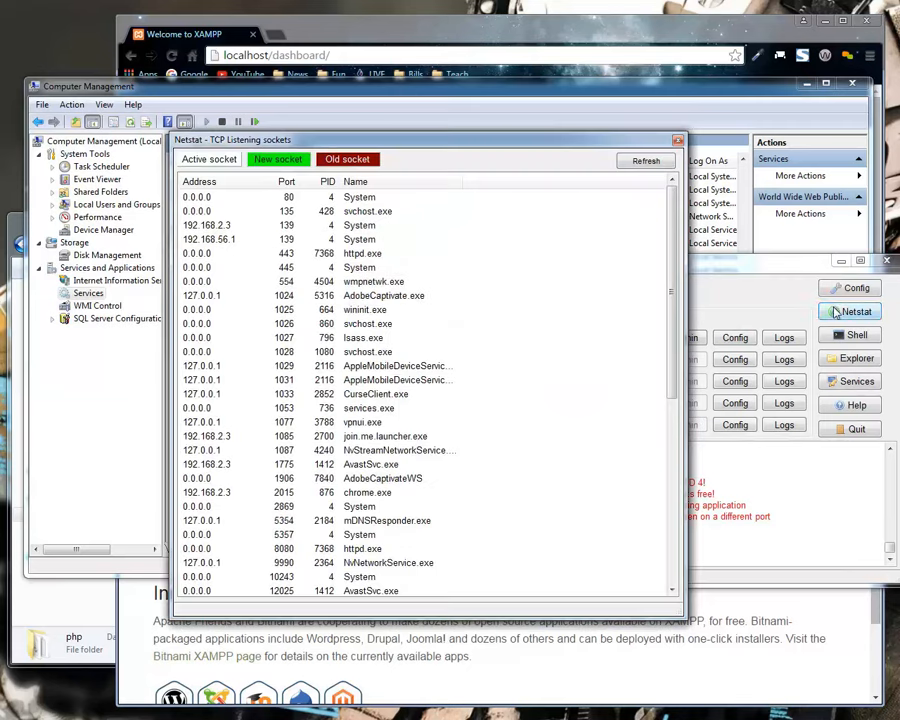
{"action": "left_click_drag", "start_coordinate": [672, 200], "coordinate": [623, 450]}
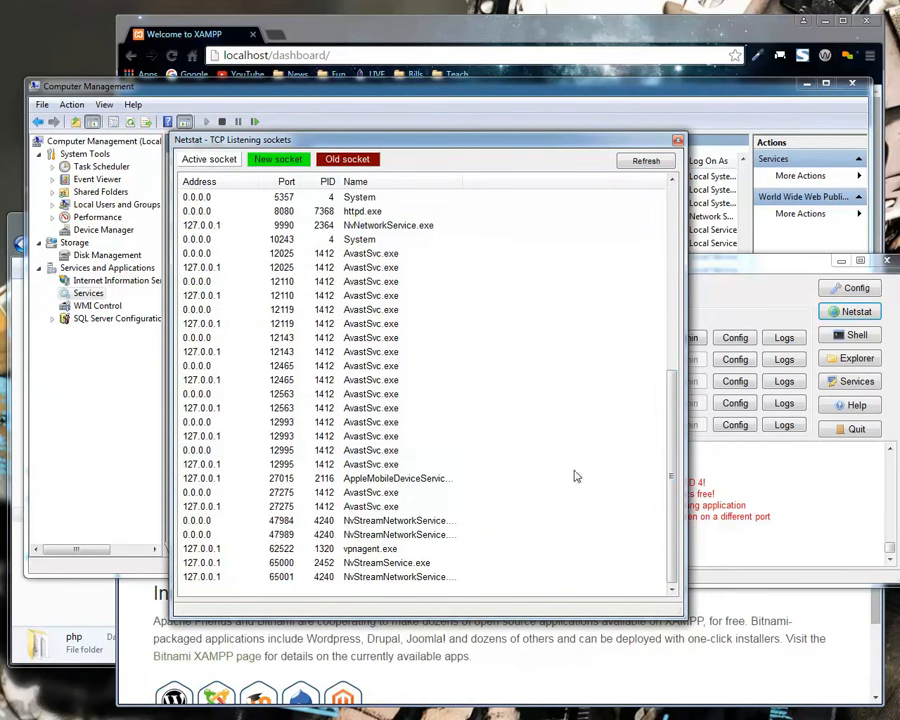
Close the Netstat list, reload localhost/dashboard/ in Chrome, and follow the logo link to the IIS site's home page.
{"action": "left_click_drag", "start_coordinate": [675, 430], "coordinate": [688, 235]}
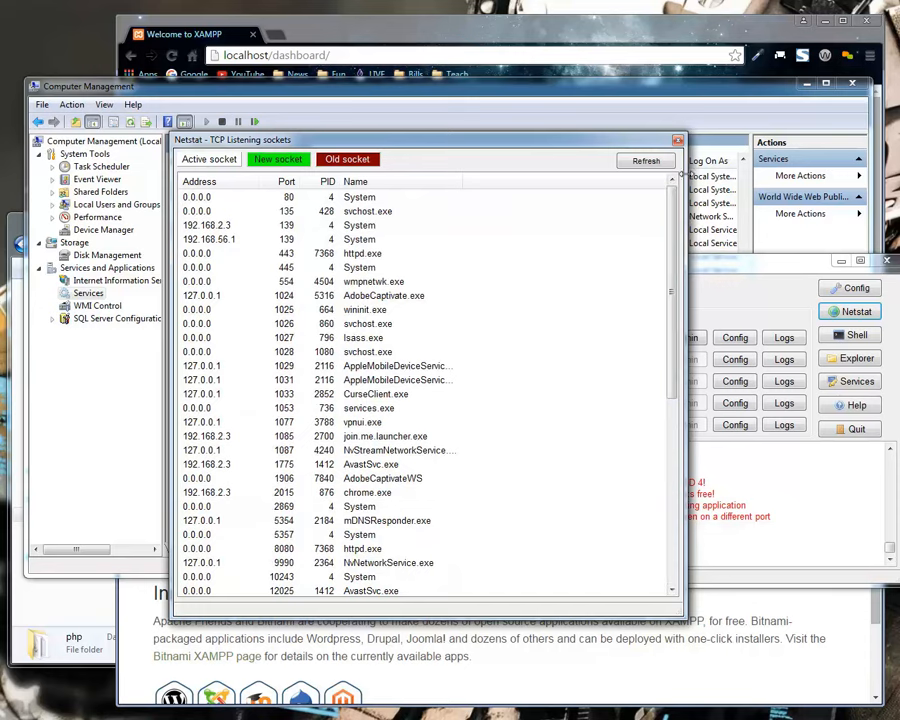
{"action": "left_click", "coordinate": [678, 139]}
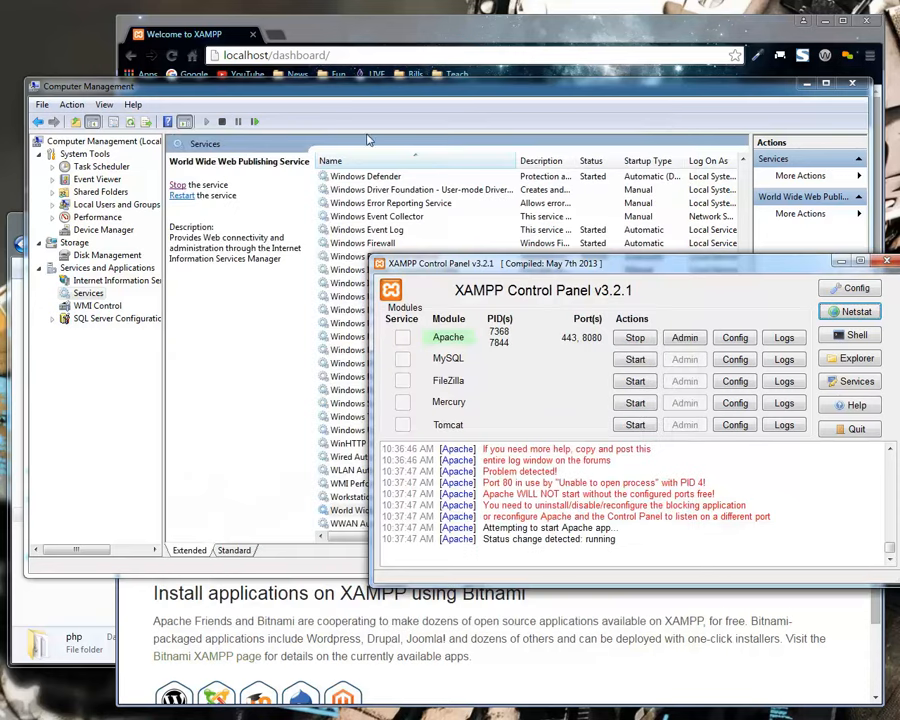
{"action": "left_click", "coordinate": [339, 32]}
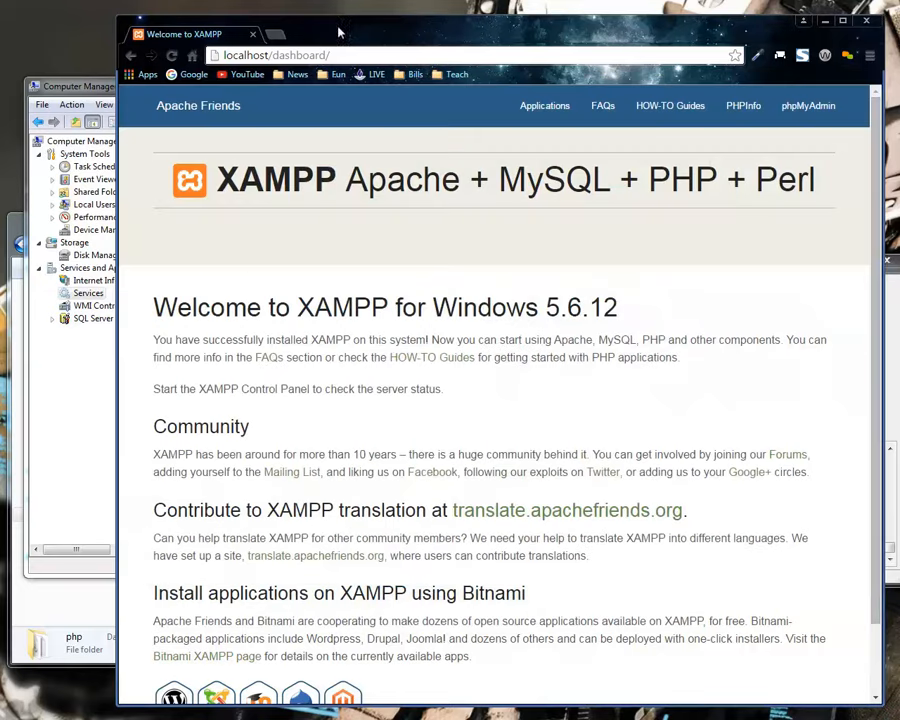
{"action": "left_click", "coordinate": [285, 55]}
{"action": "key", "text": "Return"}
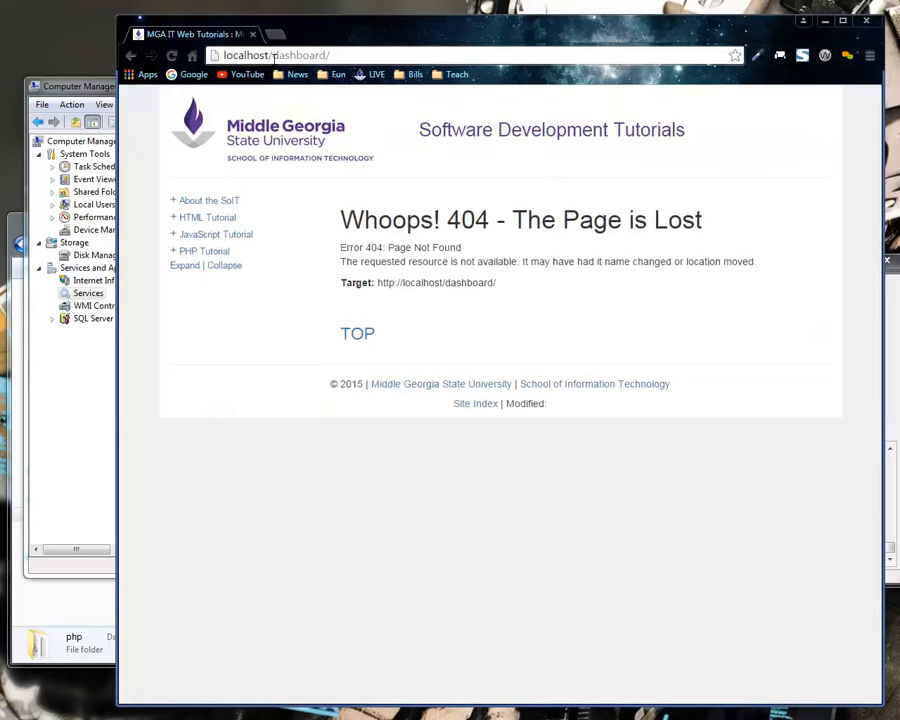
{"action": "left_click", "coordinate": [272, 126]}
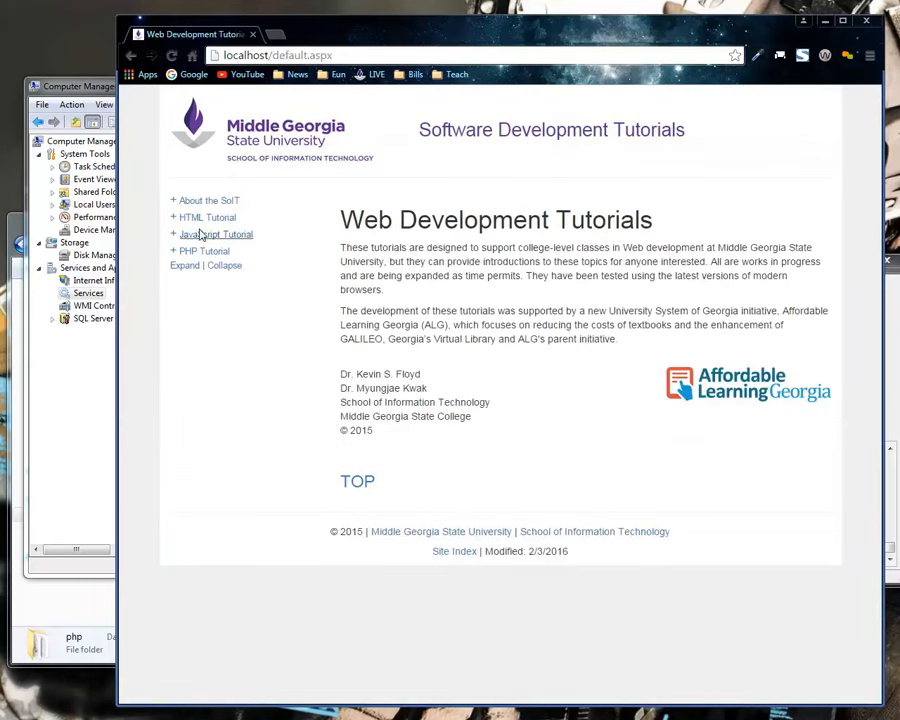
Load localhost:8080 in a new browser tab to check the XAMPP welcome page.
{"action": "left_click", "coordinate": [274, 34]}
{"action": "type", "text": "lcao"}
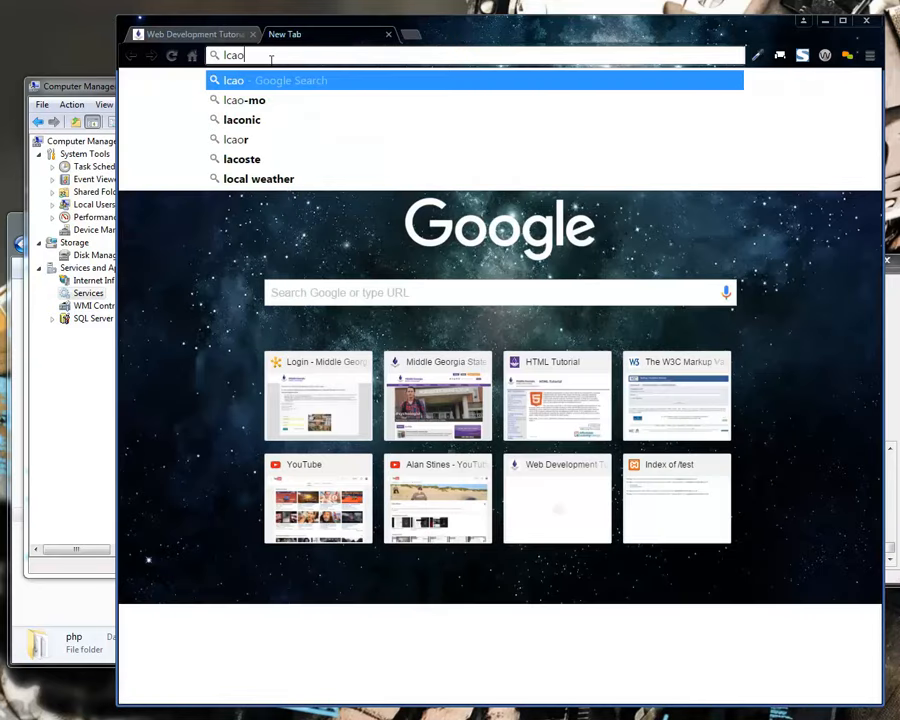
{"action": "key", "text": "BackSpace"}
{"action": "key", "text": "BackSpace"}
{"action": "key", "text": "BackSpace"}
{"action": "type", "text": "ocalhost:8"}
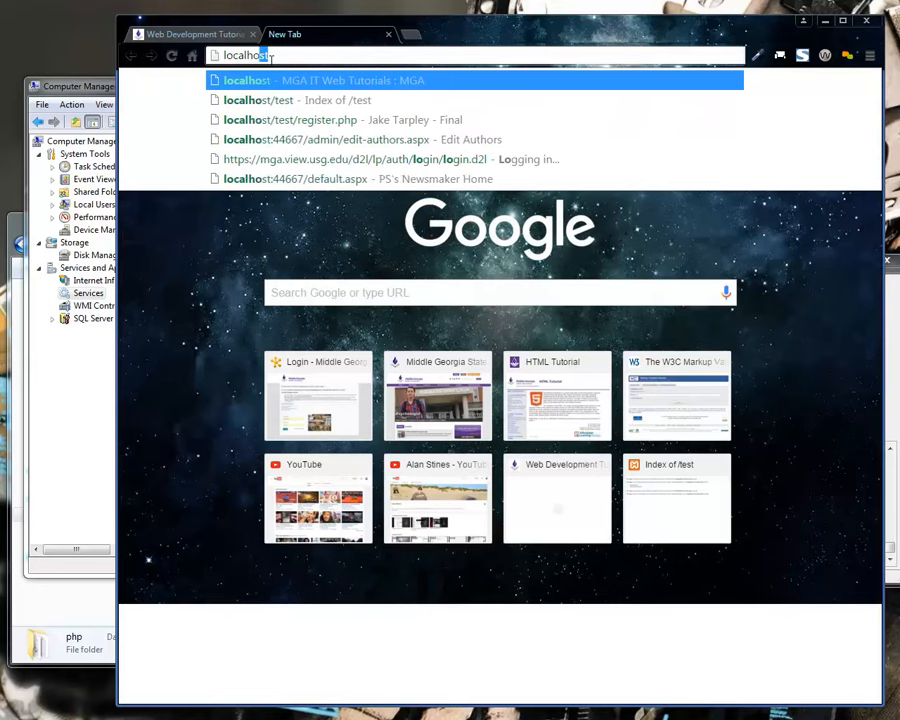
{"action": "type", "text": "080"}
{"action": "key", "text": "Return"}
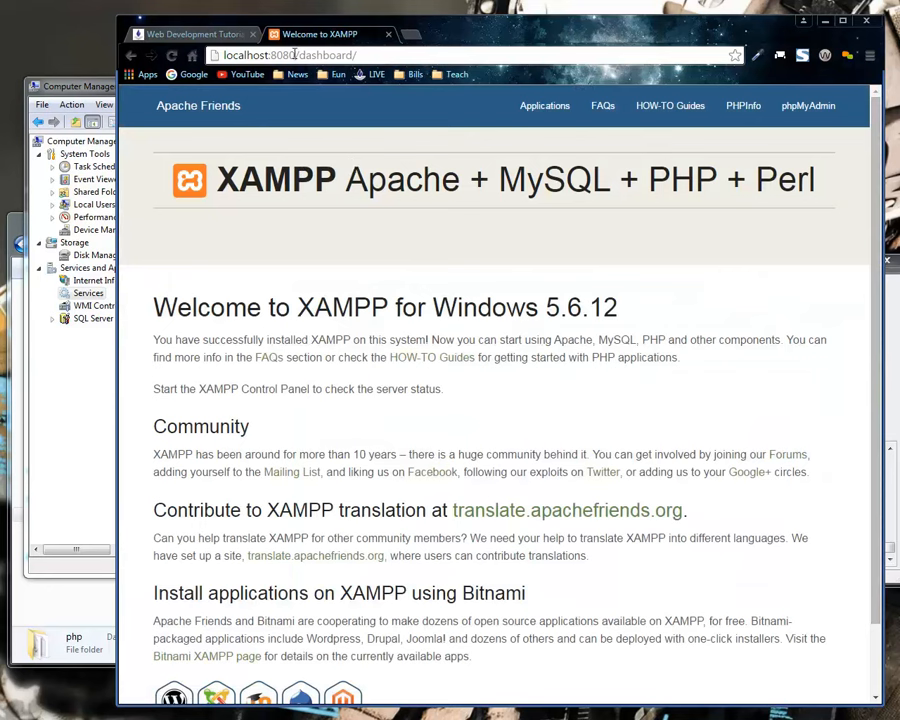
Return to the XAMPP Control Panel, browse to the xampp\htdocs folder, and open its KMP subfolder.
{"action": "left_click_drag", "start_coordinate": [300, 55], "coordinate": [358, 55]}
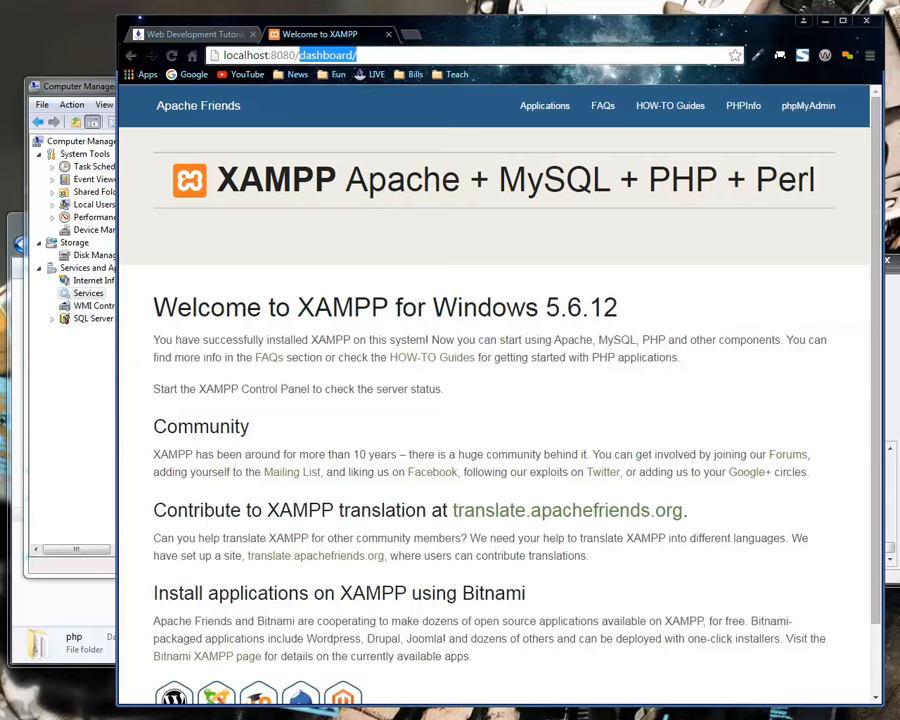
{"action": "key", "text": "alt+Tab"}
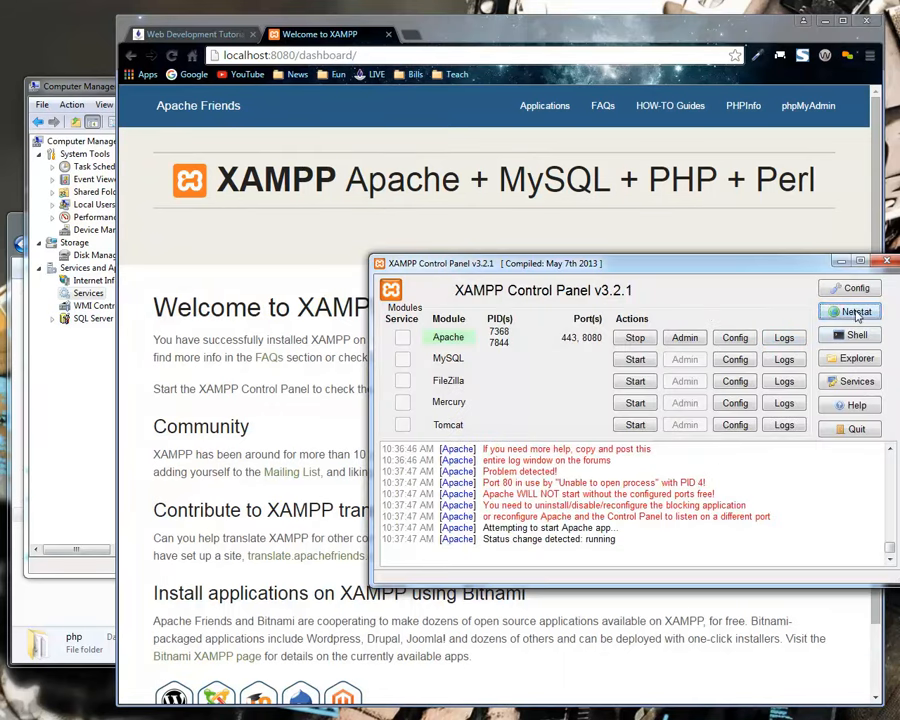
{"action": "left_click", "coordinate": [852, 358]}
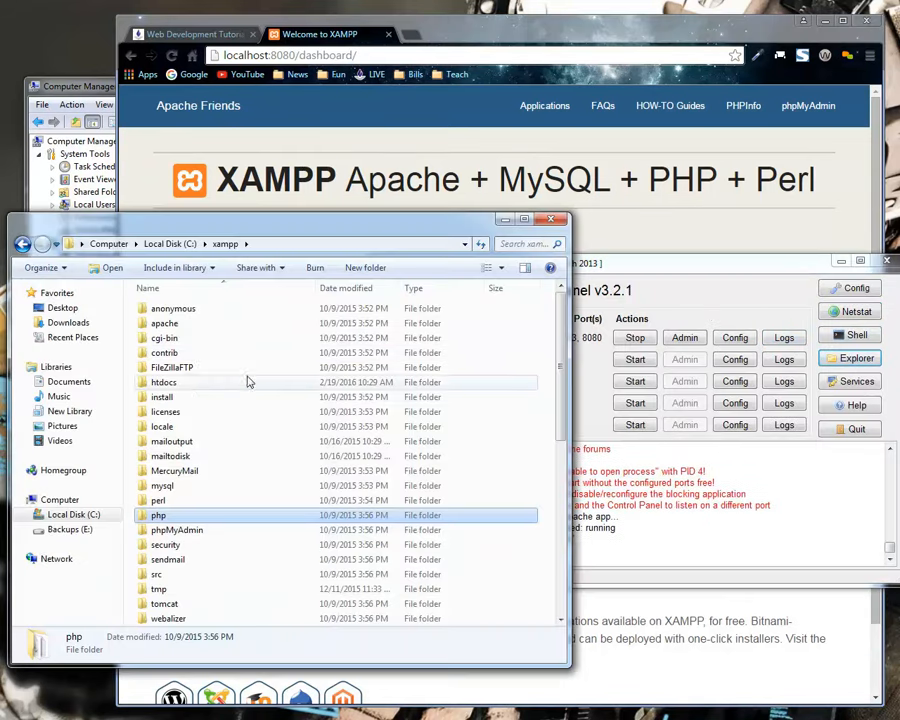
{"action": "double_click", "coordinate": [178, 389]}
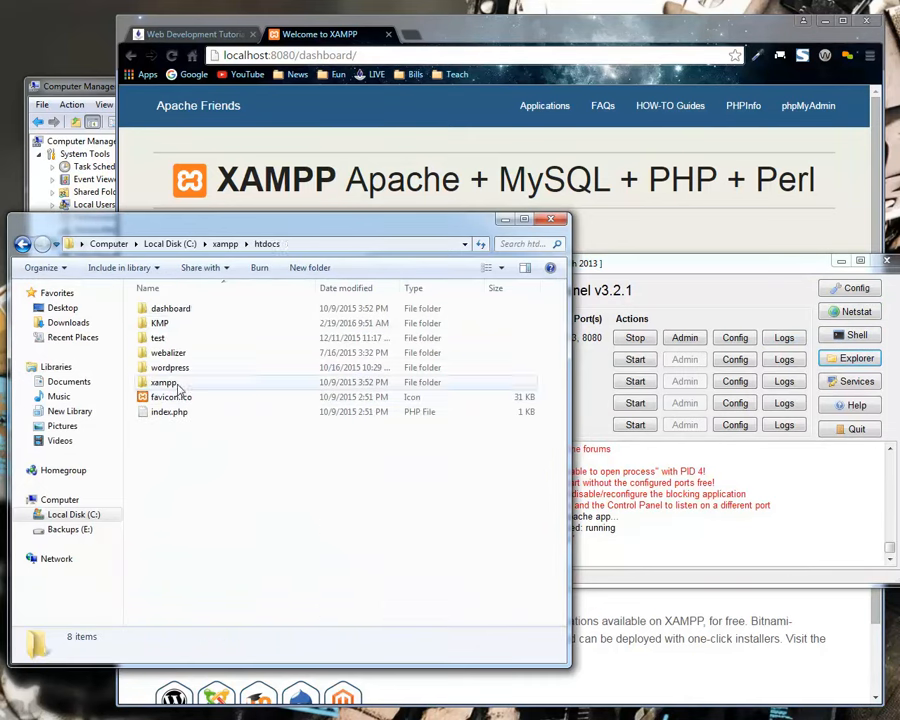
{"action": "left_click", "coordinate": [175, 327]}
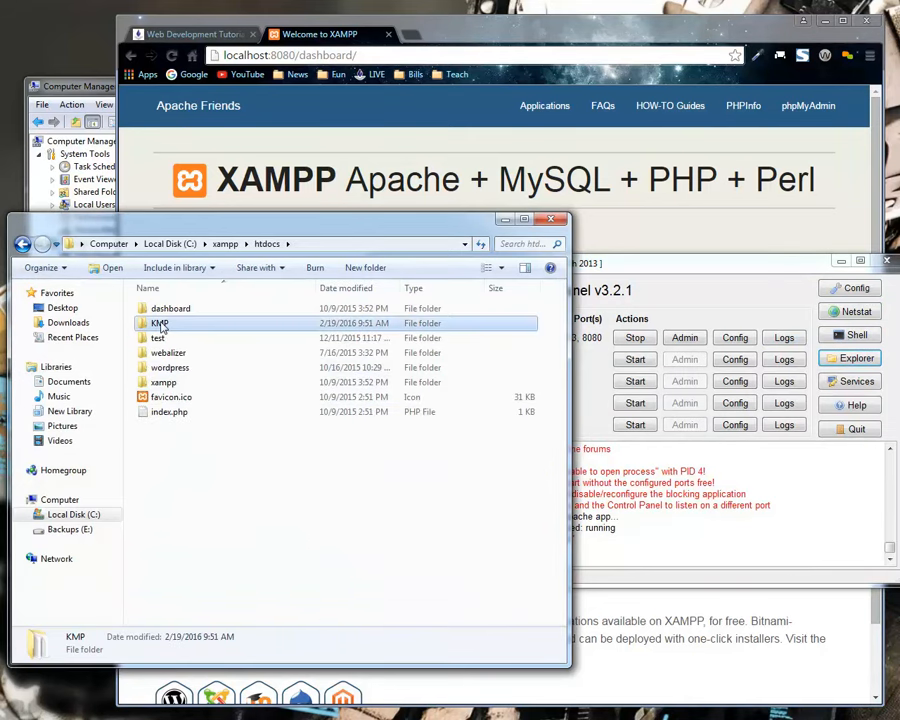
{"action": "double_click", "coordinate": [170, 325]}
Replace dashboard/ with kmp in the browser address and load localhost:8080/kmp.
{"action": "left_click", "coordinate": [380, 52]}
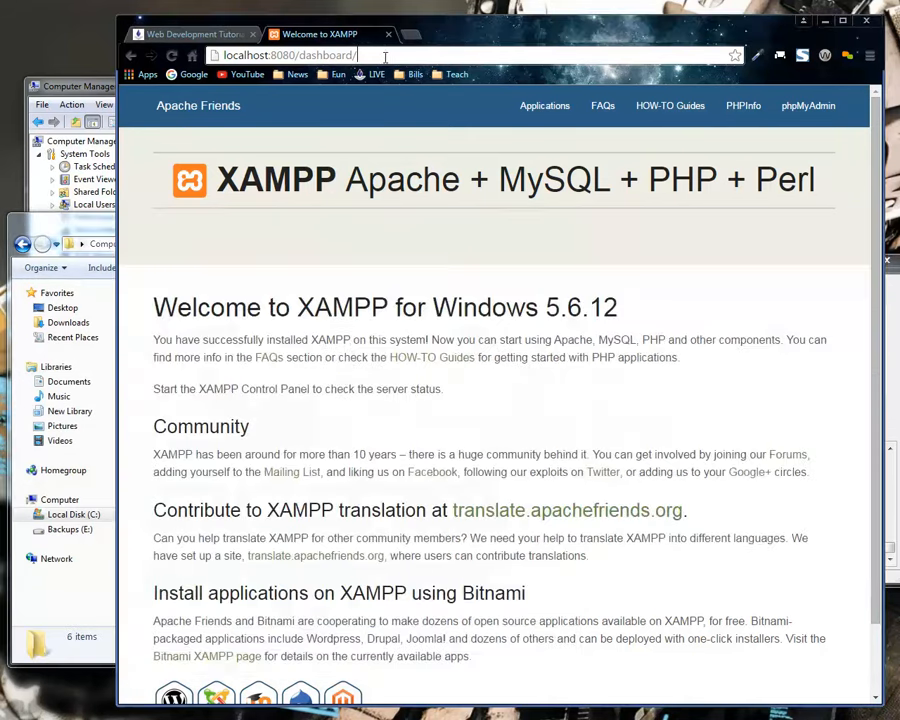
{"action": "left_click_drag", "start_coordinate": [380, 52], "coordinate": [304, 55]}
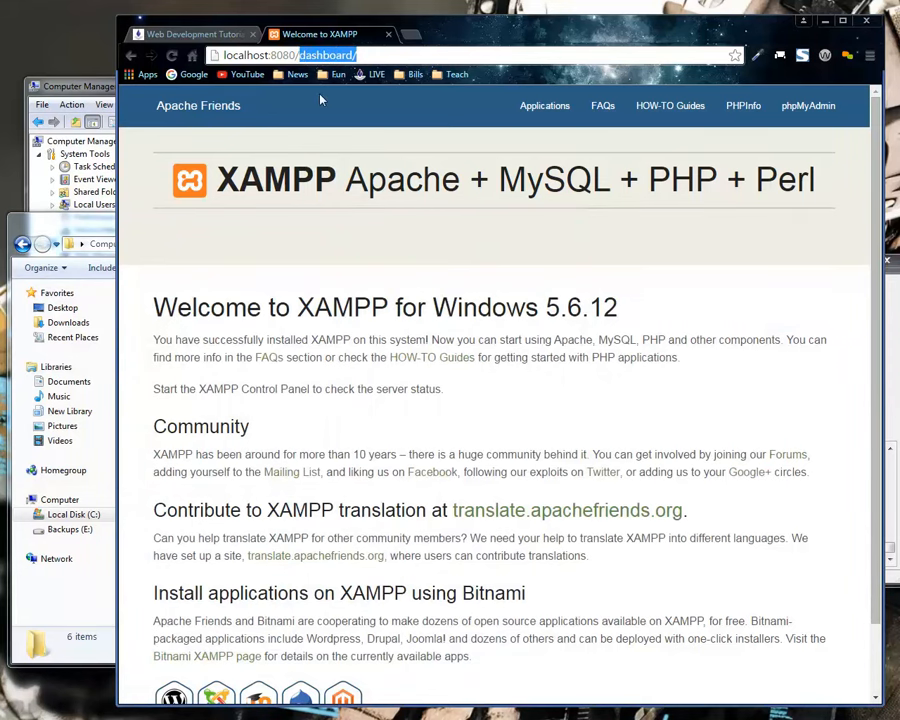
{"action": "type", "text": "kmp"}
{"action": "key", "text": "Return"}
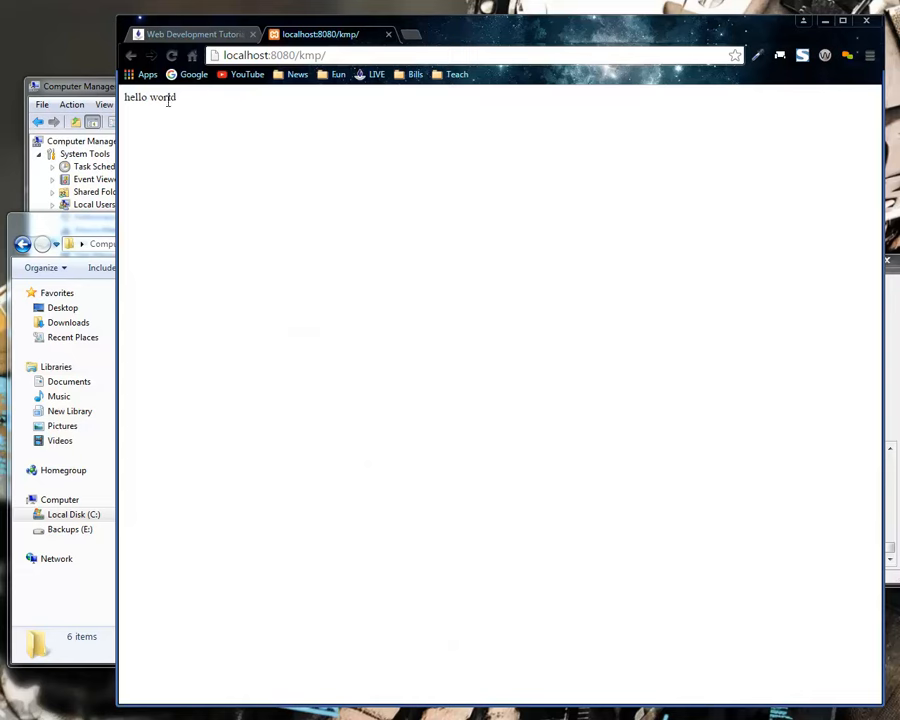
Load localhost:8080/kmp/index.htm and look through the page down to its footer.
{"action": "left_click", "coordinate": [383, 53]}
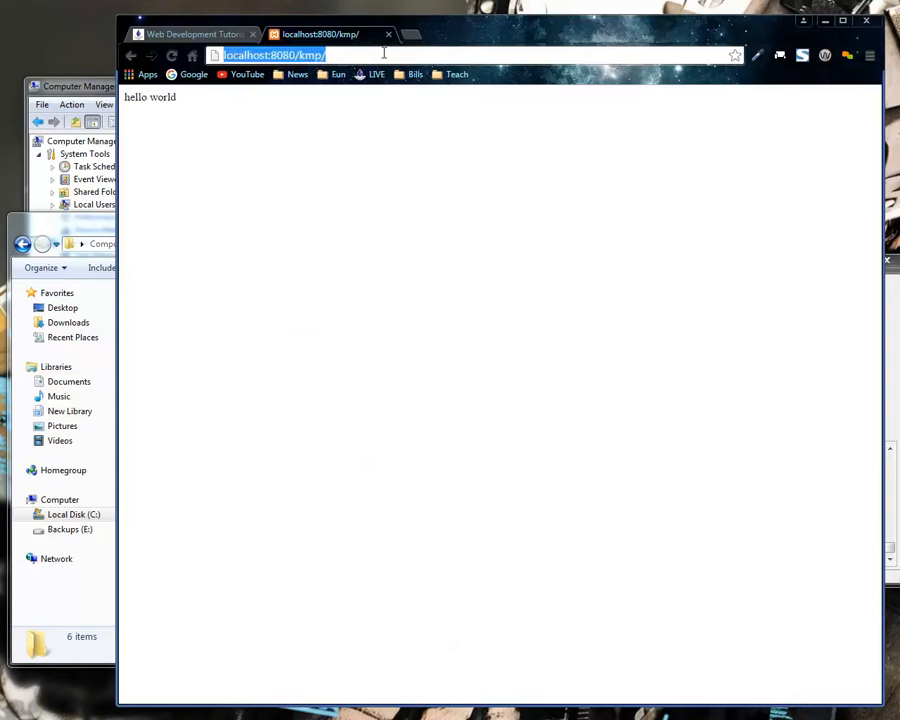
{"action": "left_click", "coordinate": [383, 53]}
{"action": "type", "text": "index.htm"}
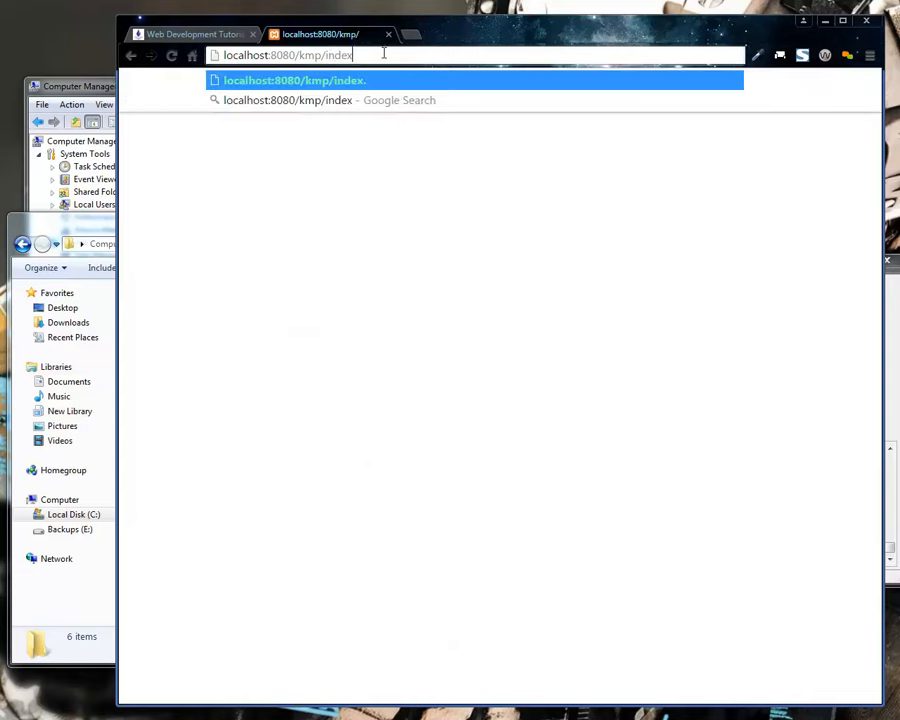
{"action": "key", "text": "Return"}
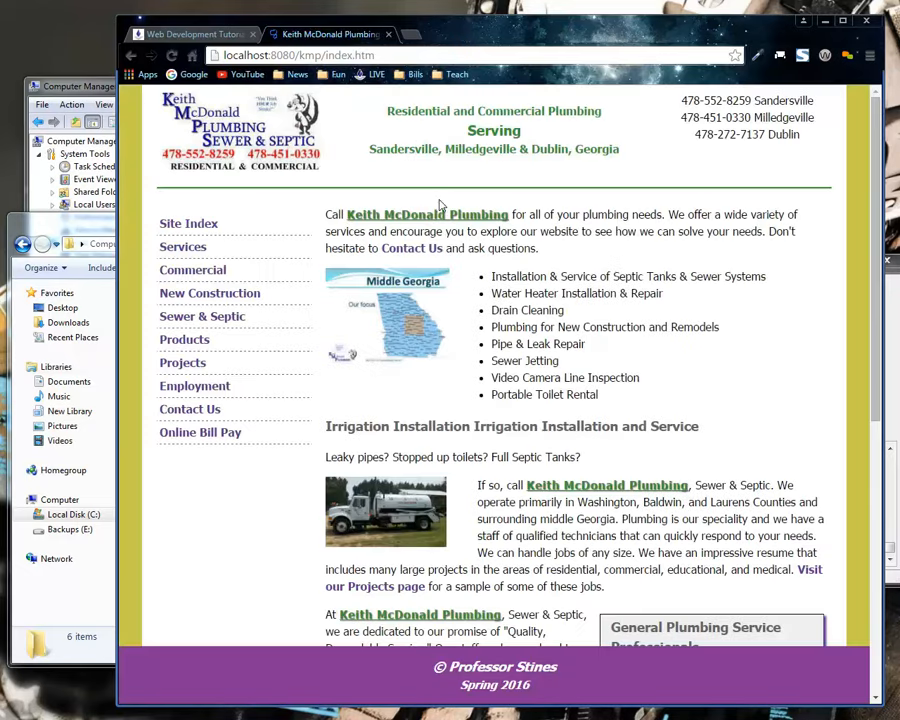
{"action": "scroll", "coordinate": [360, 360], "scroll_direction": "down", "scroll_amount": 5}
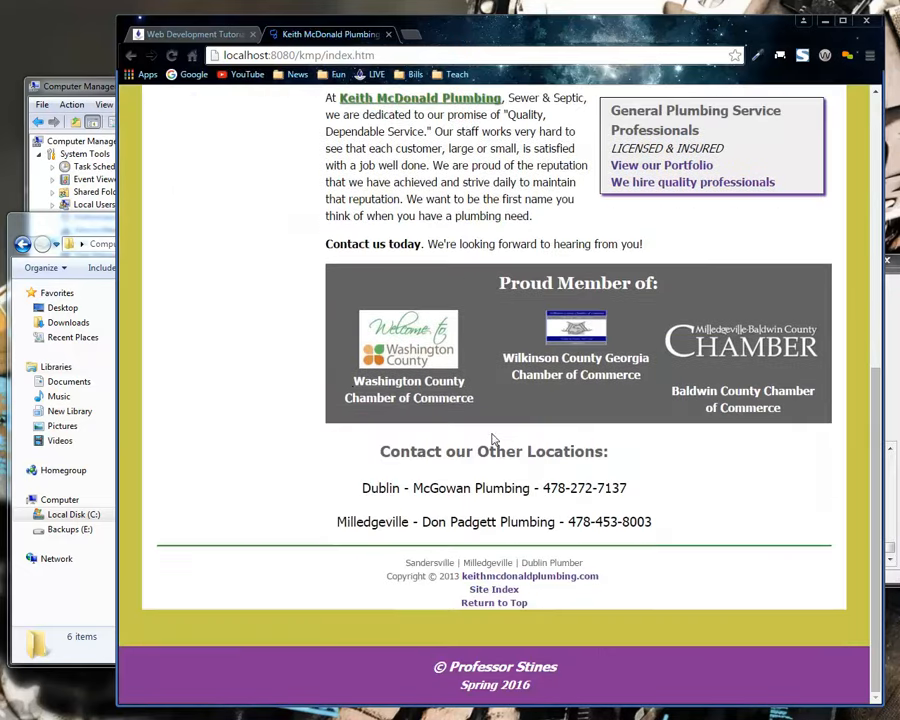
{"action": "scroll", "coordinate": [440, 385], "scroll_direction": "up", "scroll_amount": 5}
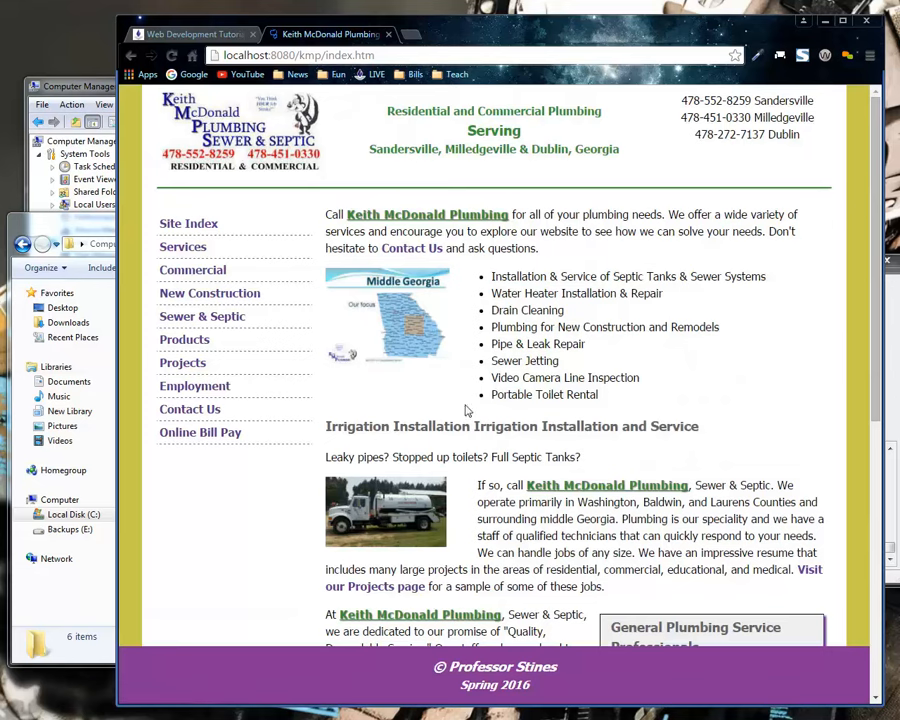
Stop Apache in the XAMPP Control Panel and open its httpd.conf file for editing.
{"action": "left_click", "coordinate": [896, 284]}
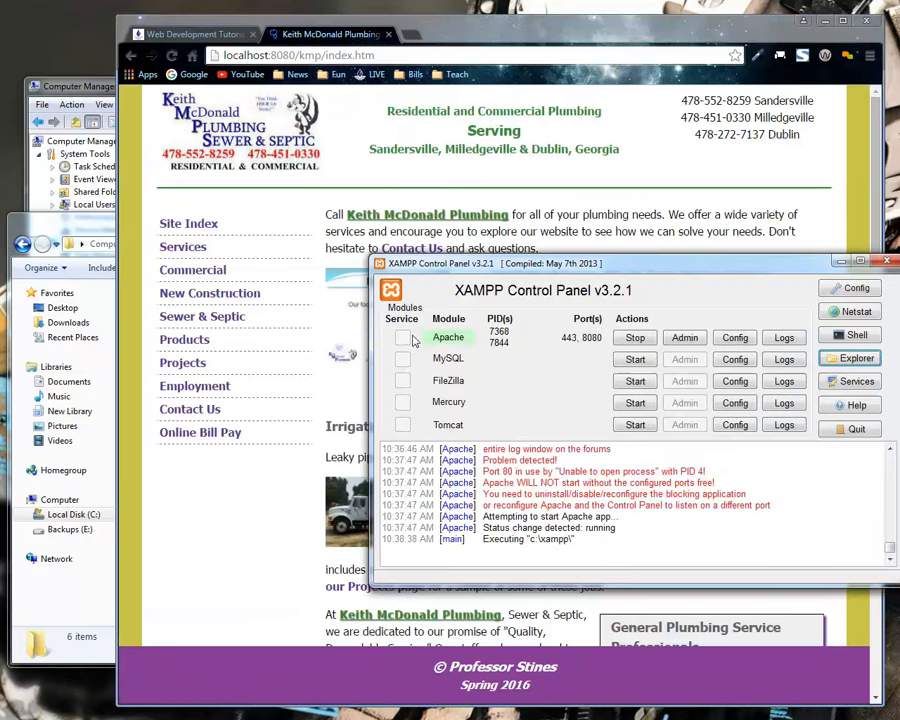
{"action": "left_click", "coordinate": [45, 88]}
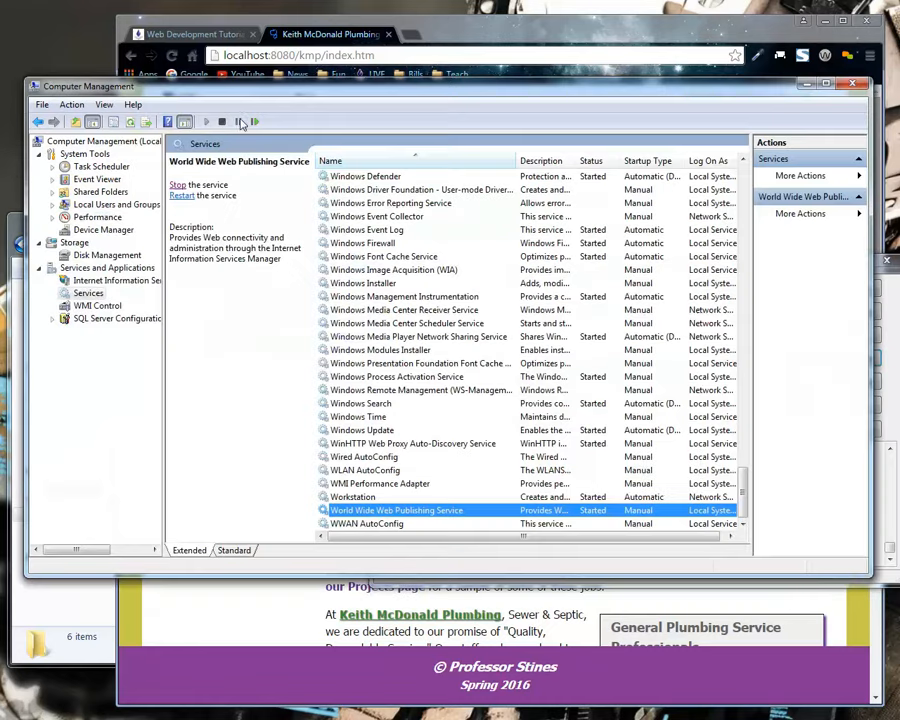
{"action": "left_click", "coordinate": [897, 315]}
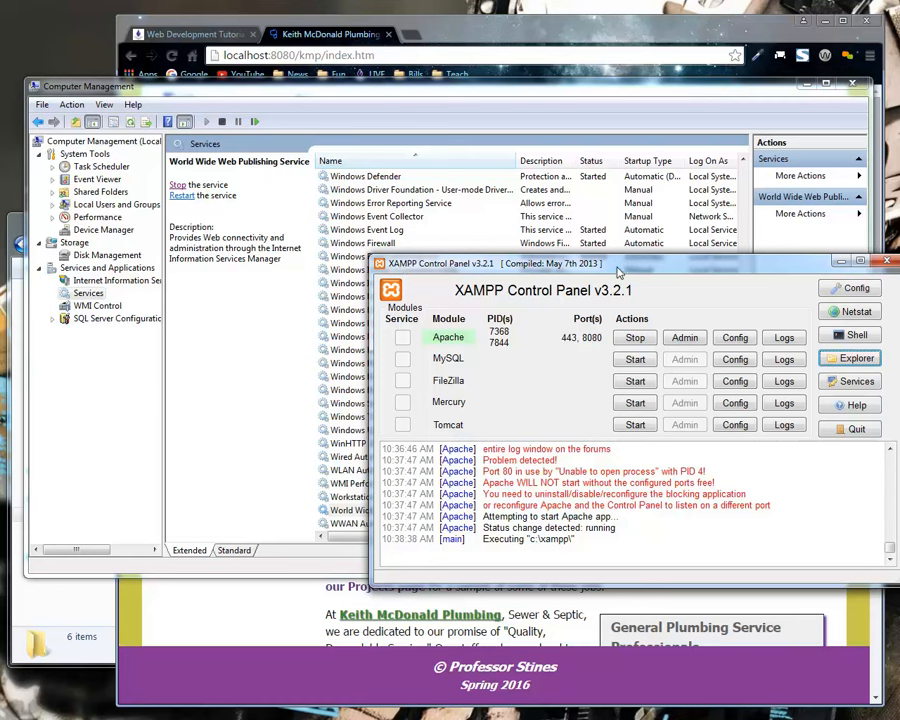
{"action": "left_click", "coordinate": [633, 337]}
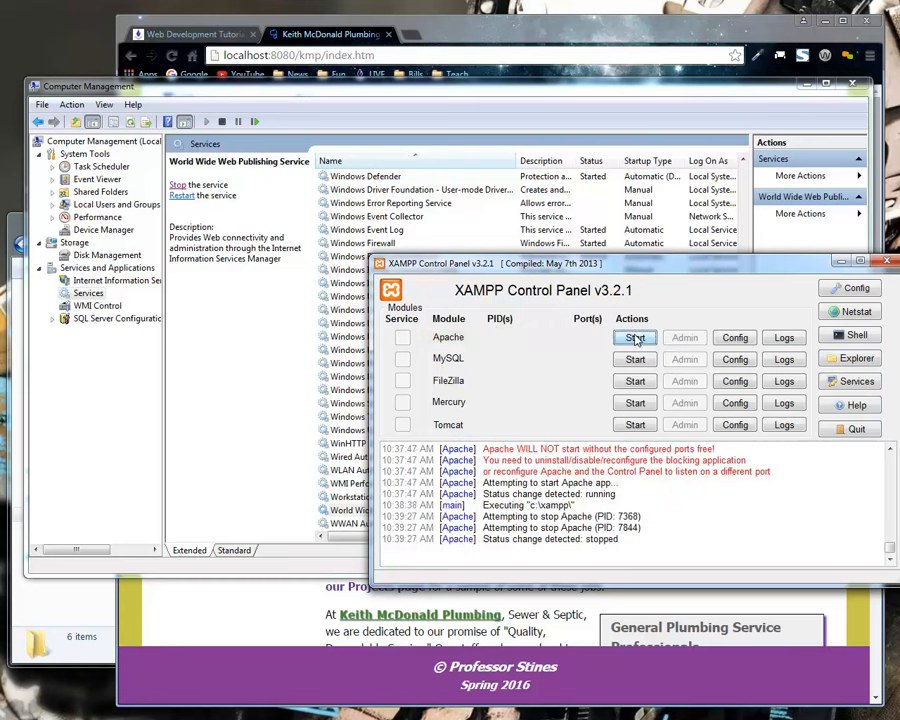
{"action": "left_click", "coordinate": [737, 342]}
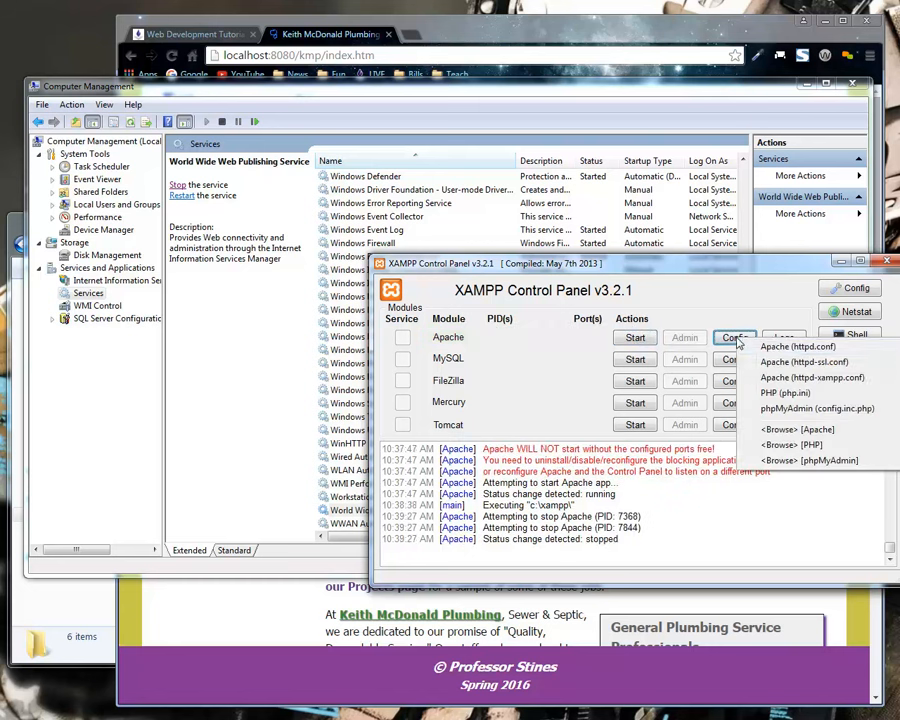
{"action": "left_click", "coordinate": [790, 346]}
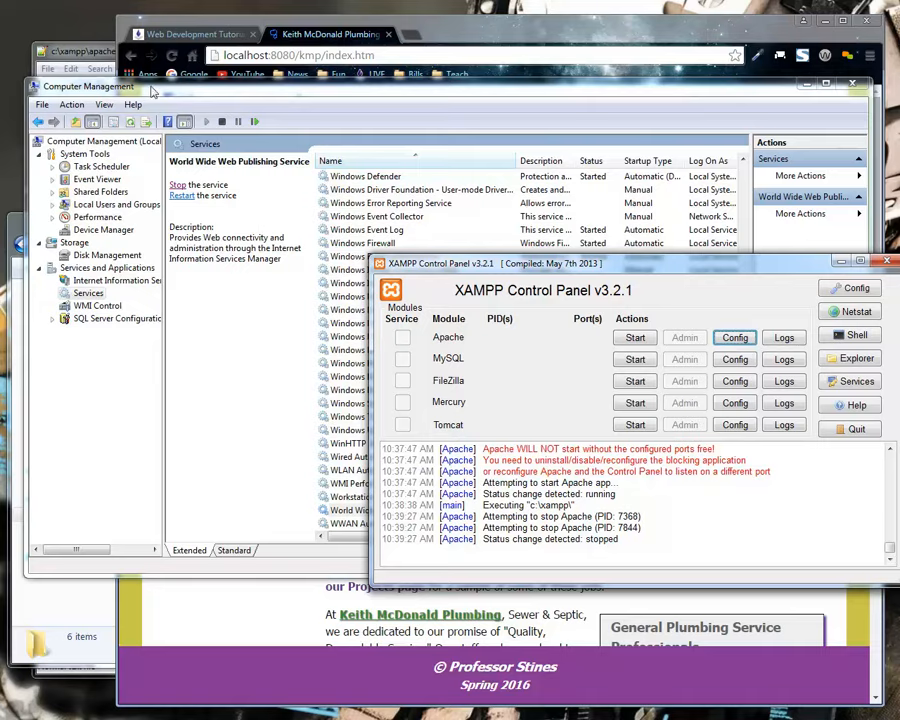
{"action": "left_click", "coordinate": [60, 44]}
{"action": "type", "text": "ddddddddddddddd"}
{"action": "key", "text": "BackSpace"}
{"action": "key", "text": "BackSpace"}
{"action": "key", "text": "BackSpace"}
{"action": "key", "text": "BackSpace"}
{"action": "key", "text": "BackSpace"}
{"action": "key", "text": "BackSpace"}
{"action": "key", "text": "BackSpace"}
{"action": "key", "text": "BackSpace"}
{"action": "key", "text": "BackSpace"}
{"action": "key", "text": "BackSpace"}
{"action": "key", "text": "BackSpace"}
{"action": "key", "text": "BackSpace"}
{"action": "key", "text": "BackSpace"}
{"action": "key", "text": "BackSpace"}
{"action": "key", "text": "BackSpace"}
{"action": "key", "text": "BackSpace"}
{"action": "key", "text": "BackSpace"}
{"action": "key", "text": "BackSpace"}
{"action": "key", "text": "BackSpace"}
{"action": "key", "text": "BackSpace"}
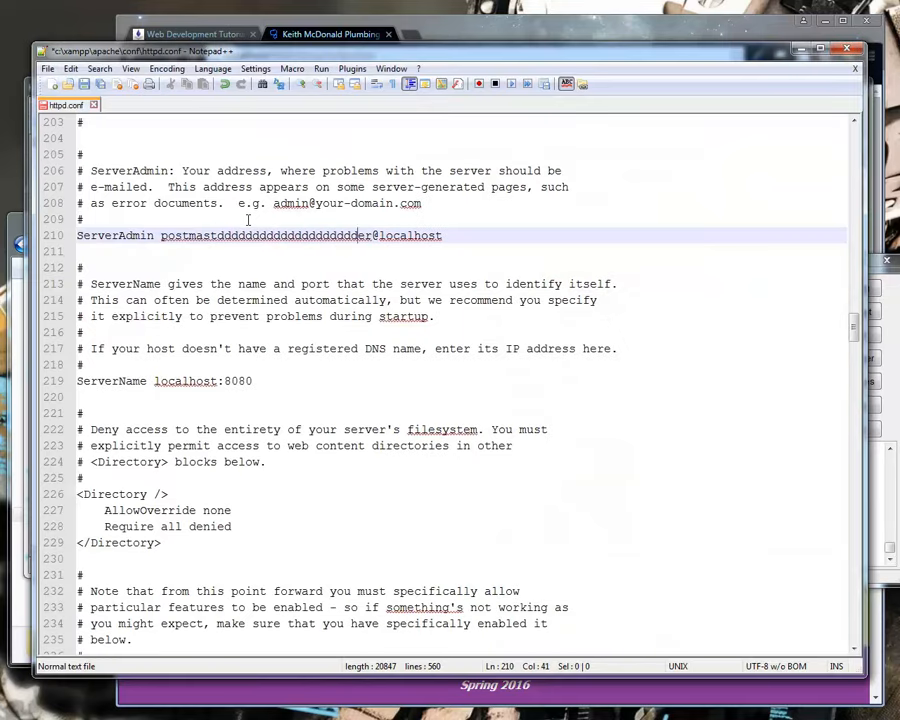
Search httpd.conf for 80 and set the ServerName directive on line 219 to localhost:80.
{"action": "key", "text": "ctrl+f"}
{"action": "type", "text": "80"}
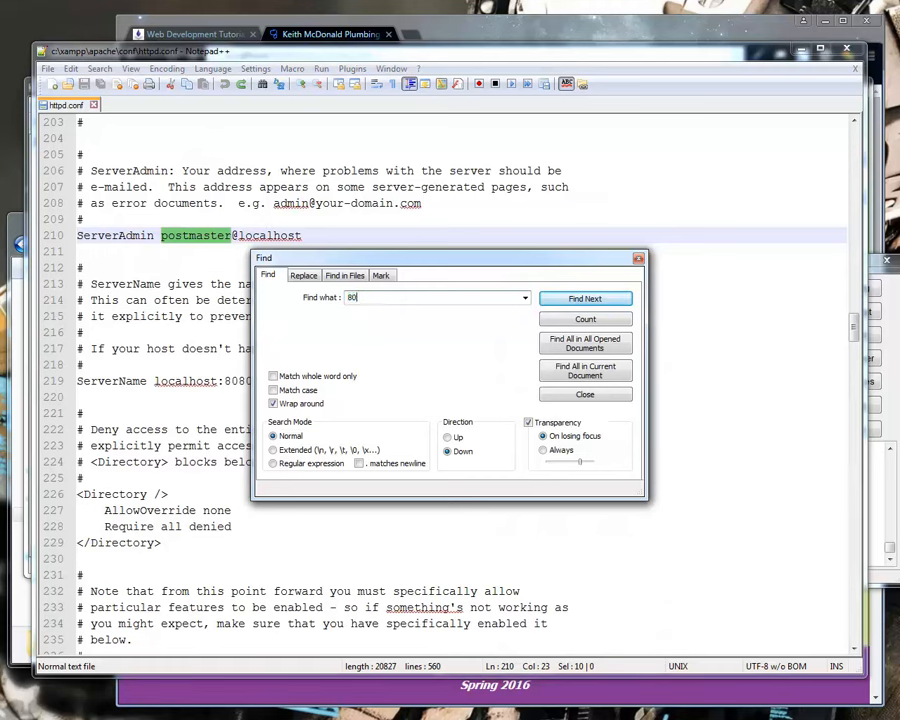
{"action": "key", "text": "Return"}
{"action": "left_click_drag", "start_coordinate": [320, 257], "coordinate": [534, 242]}
{"action": "left_click", "coordinate": [260, 383]}
{"action": "key", "text": "BackSpace"}
{"action": "key", "text": "BackSpace"}
Find the next occurrence of 80, set both Listen lines 57 and 58 to port 80, and save httpd.conf.
{"action": "left_click", "coordinate": [629, 281]}
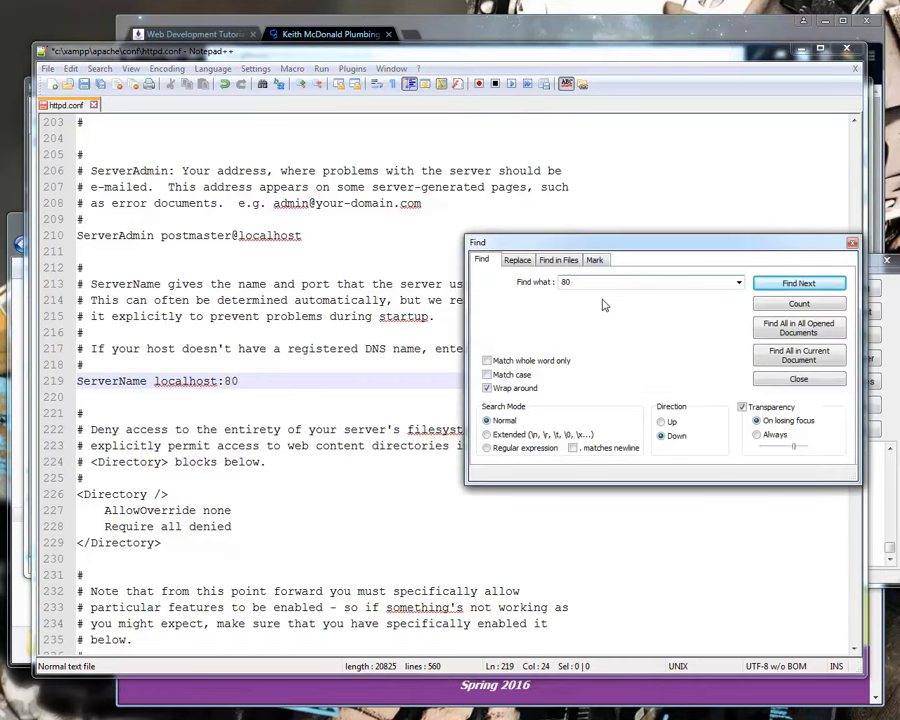
{"action": "key", "text": "Return"}
{"action": "left_click", "coordinate": [279, 380]}
{"action": "key", "text": "BackSpace"}
{"action": "key", "text": "BackSpace"}
{"action": "left_click", "coordinate": [190, 397]}
{"action": "key", "text": "BackSpace"}
{"action": "key", "text": "BackSpace"}
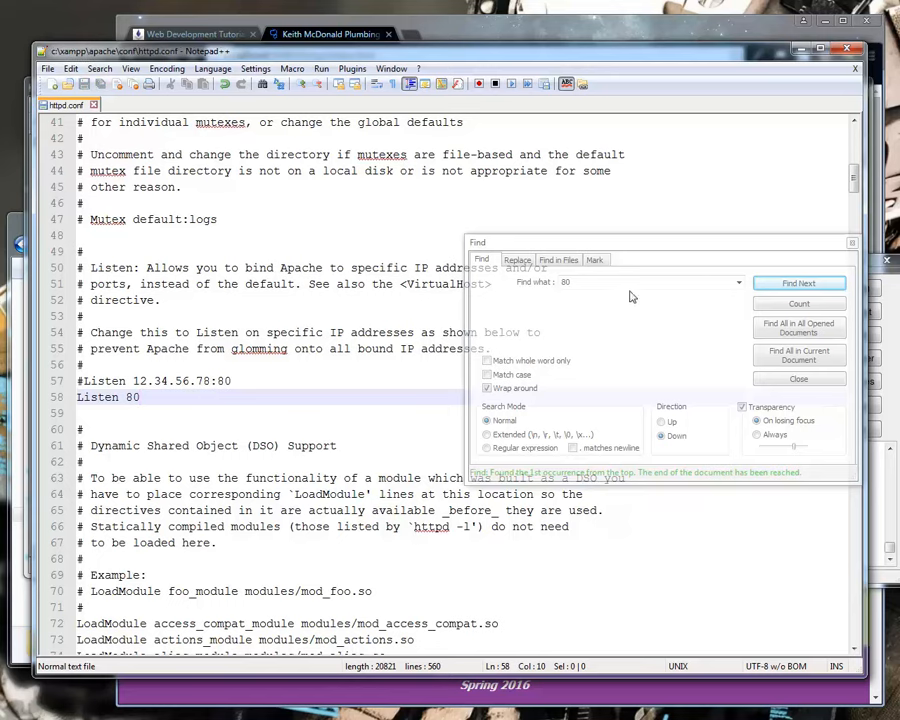
Check httpd.conf for further occurrences of 80 and for 3306, and close the search.
{"action": "left_click", "coordinate": [650, 282]}
{"action": "key", "text": "Return"}
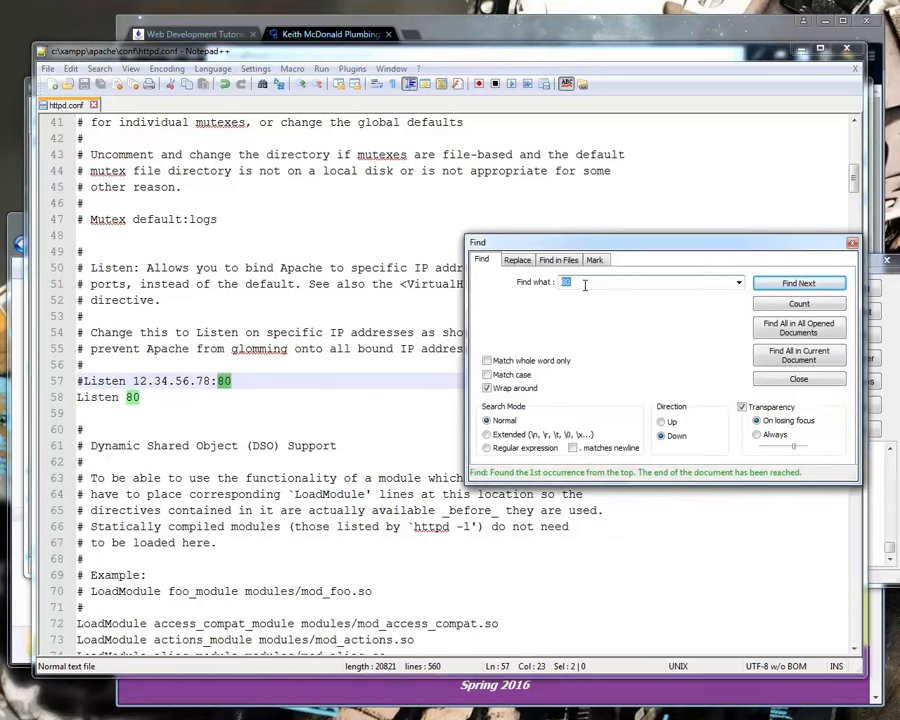
{"action": "type", "text": "3306"}
{"action": "key", "text": "Return"}
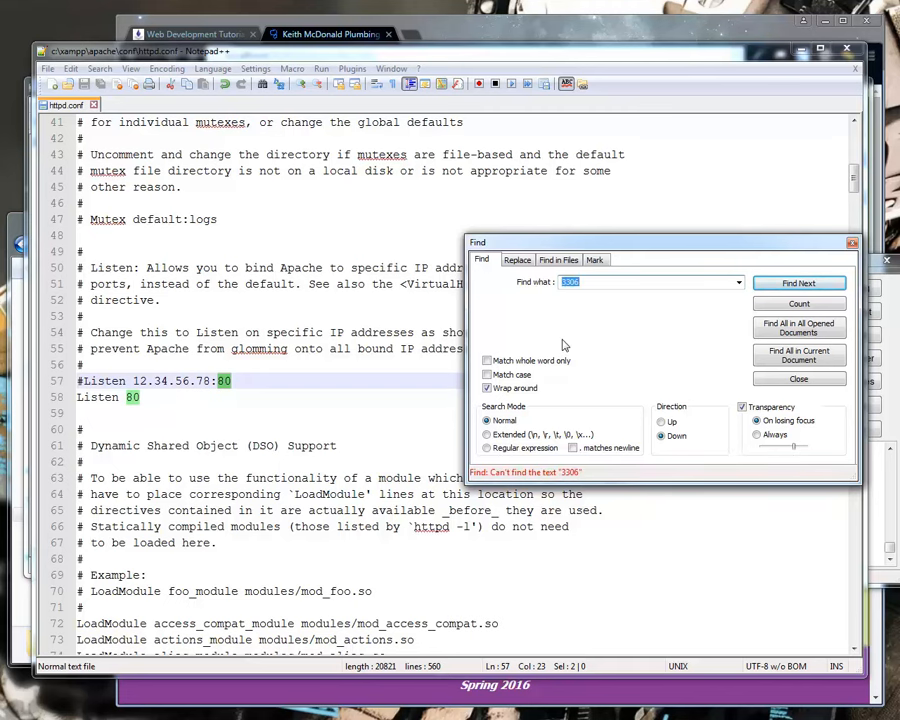
{"action": "left_click", "coordinate": [792, 284]}
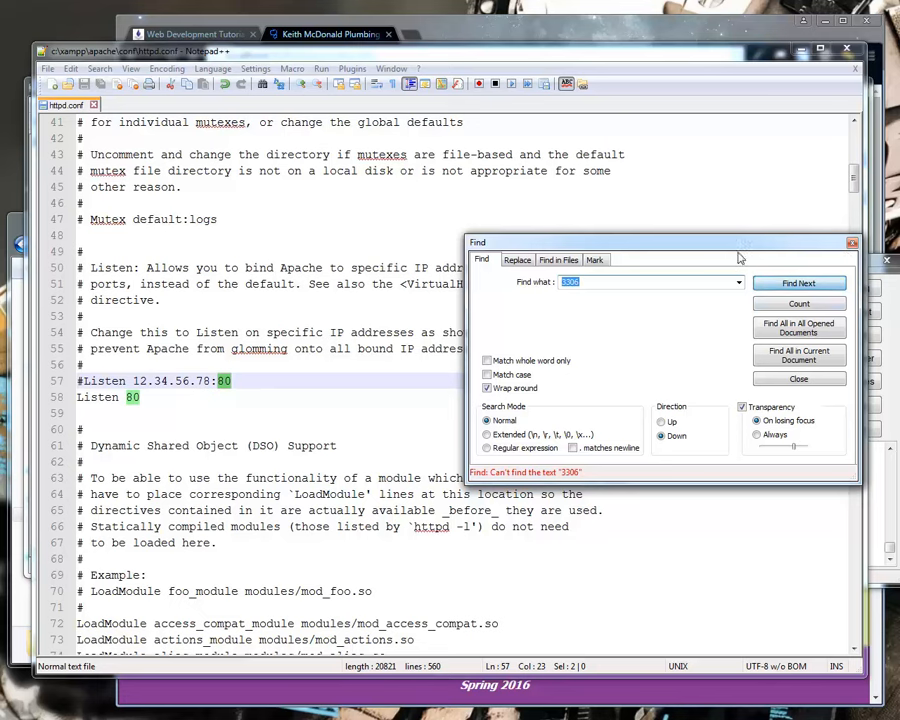
{"action": "left_click", "coordinate": [852, 243]}
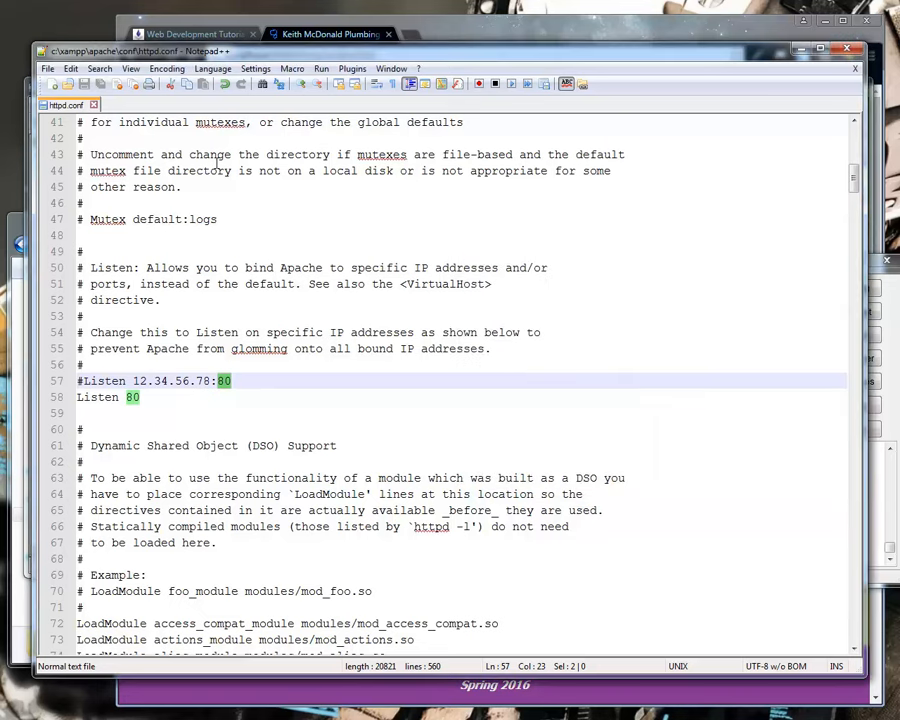
Close httpd.conf and open MySQL's my.ini configuration file from the XAMPP Control Panel.
{"action": "left_click", "coordinate": [134, 85]}
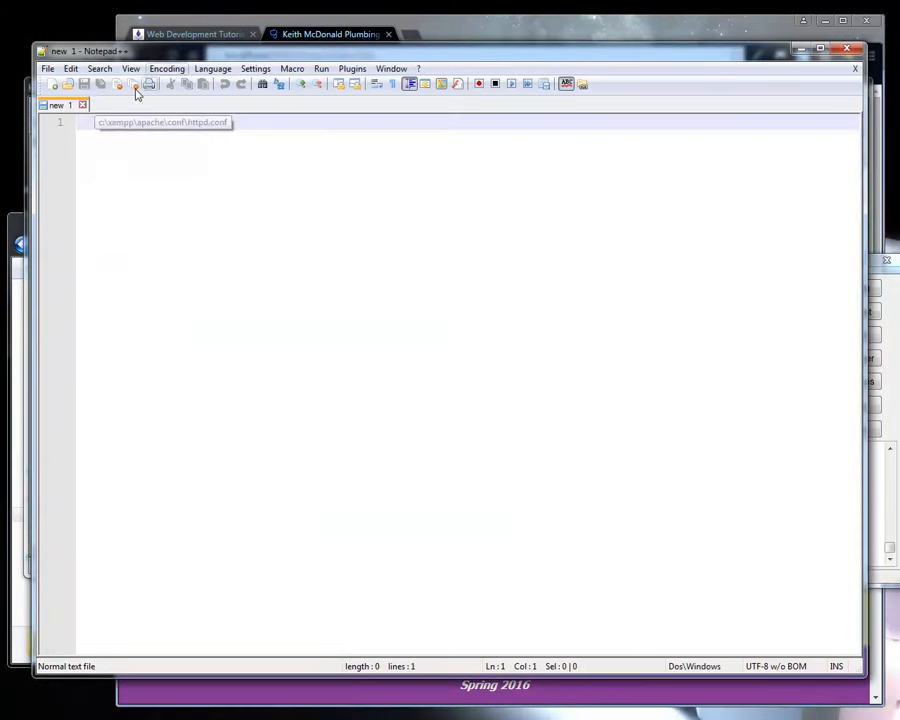
{"action": "left_click", "coordinate": [895, 292]}
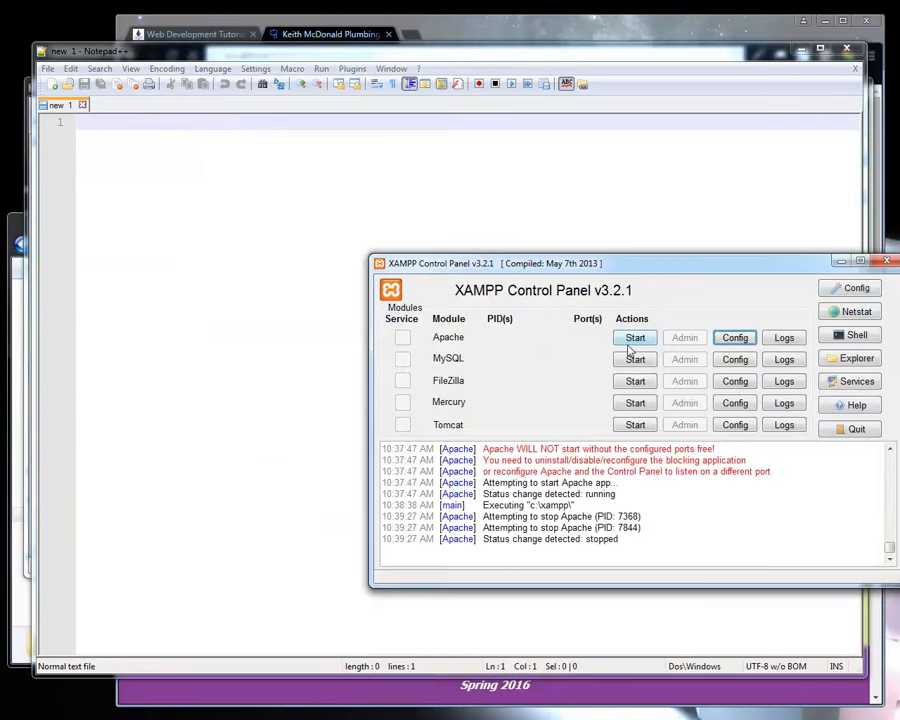
{"action": "left_click", "coordinate": [735, 359]}
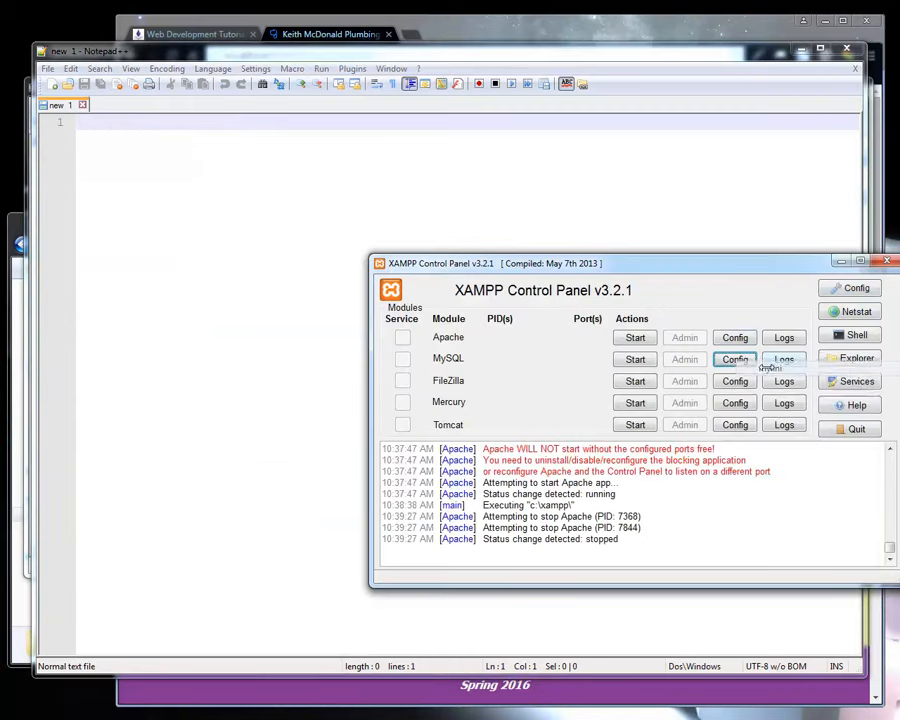
{"action": "left_click", "coordinate": [768, 373]}
Examine the port, password and socket settings in the [client] and [mysqld] sections of my.ini.
{"action": "left_click_drag", "start_coordinate": [243, 428], "coordinate": [213, 429]}
{"action": "scroll", "coordinate": [237, 464], "scroll_direction": "down", "scroll_amount": 4}
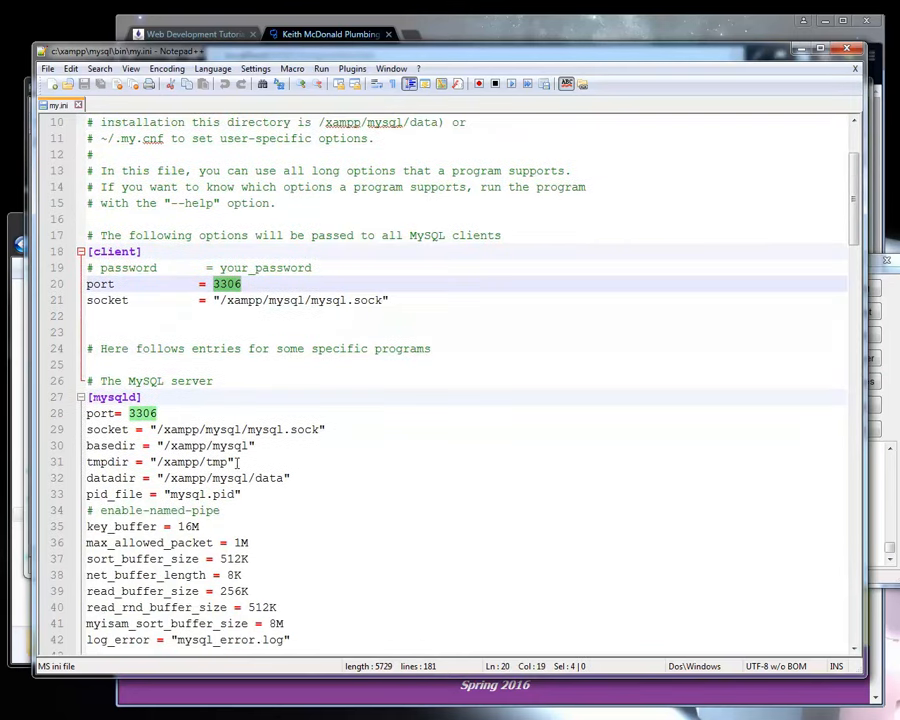
{"action": "scroll", "coordinate": [205, 383], "scroll_direction": "down", "scroll_amount": 3}
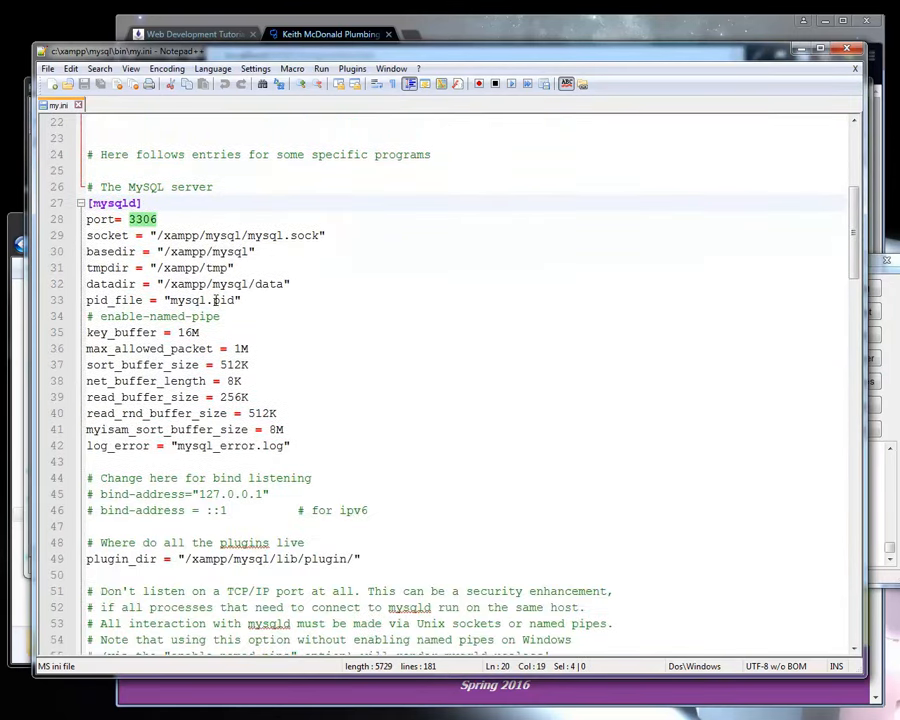
{"action": "scroll", "coordinate": [185, 268], "scroll_direction": "up", "scroll_amount": 3}
{"action": "left_click_drag", "start_coordinate": [95, 203], "coordinate": [226, 538]}
{"action": "scroll", "coordinate": [203, 455], "scroll_direction": "up", "scroll_amount": 3}
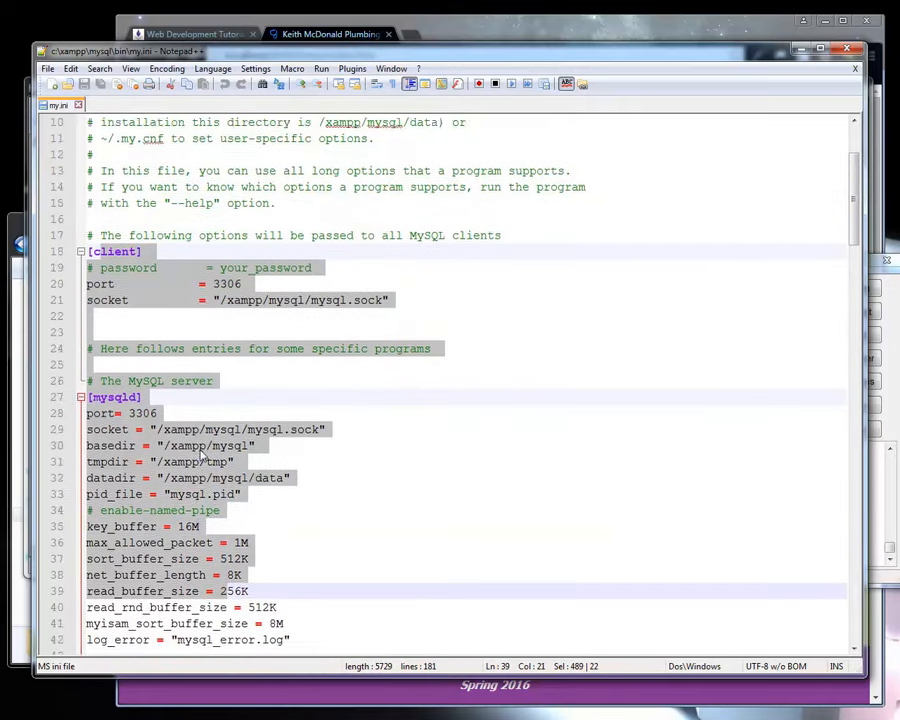
{"action": "scroll", "coordinate": [200, 455], "scroll_direction": "up", "scroll_amount": 1}
{"action": "scroll", "coordinate": [168, 258], "scroll_direction": "up", "scroll_amount": 2}
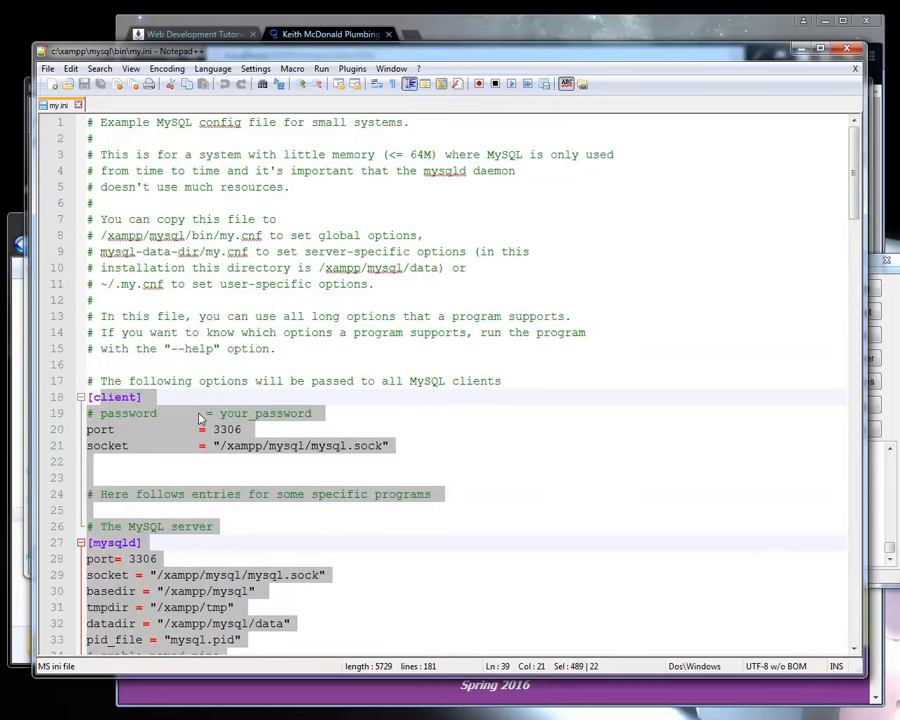
{"action": "scroll", "coordinate": [184, 370], "scroll_direction": "down", "scroll_amount": 1}
{"action": "left_click", "coordinate": [214, 368]}
{"action": "left_click_drag", "start_coordinate": [214, 365], "coordinate": [422, 394]}
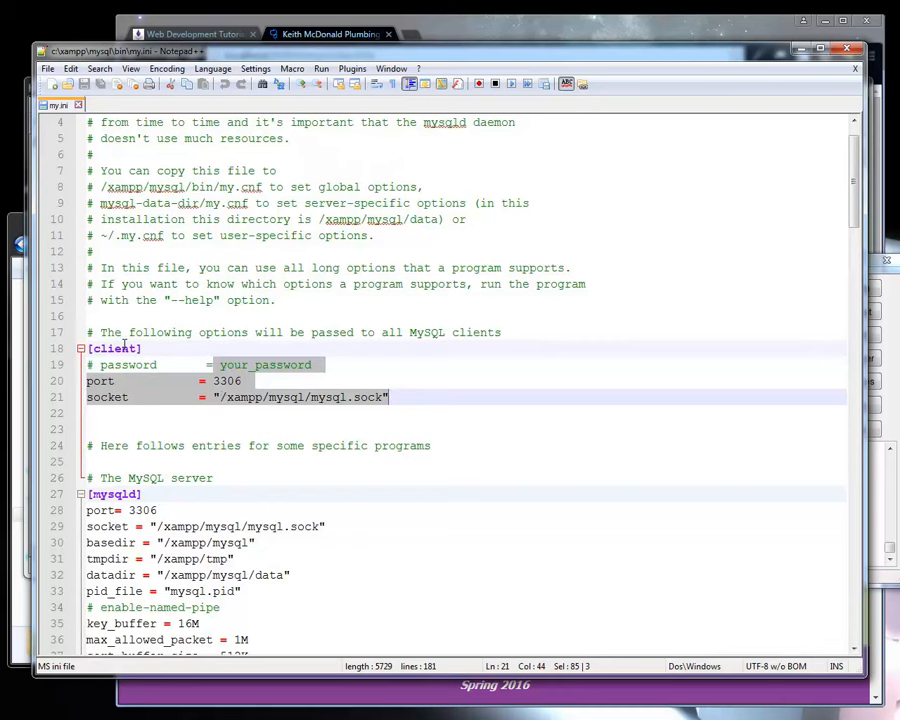
{"action": "left_click_drag", "start_coordinate": [93, 170], "coordinate": [318, 288]}
{"action": "left_click", "coordinate": [264, 365]}
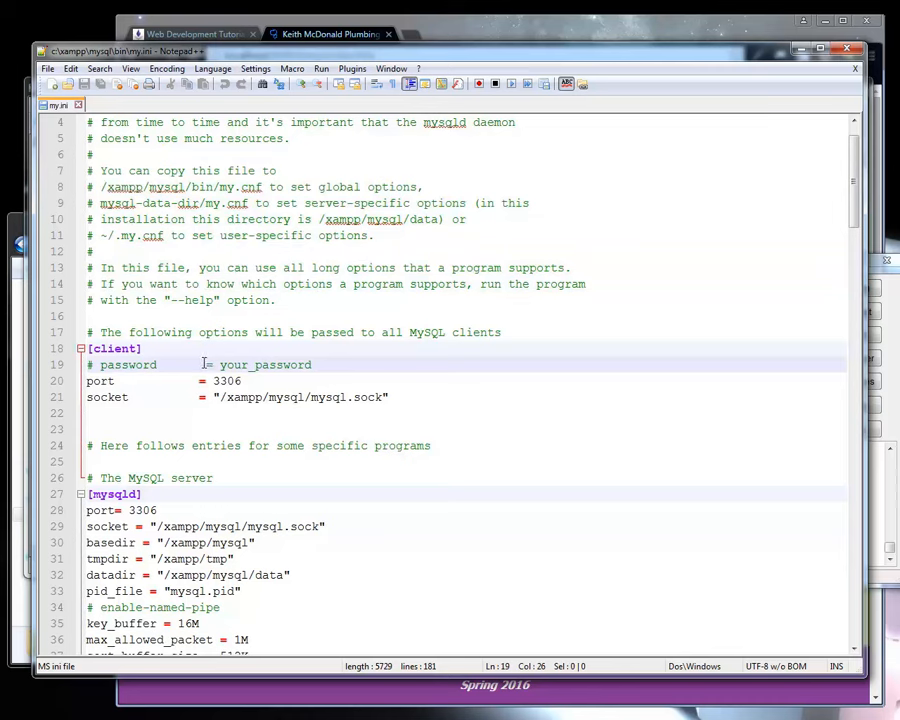
{"action": "left_click_drag", "start_coordinate": [205, 364], "coordinate": [385, 396]}
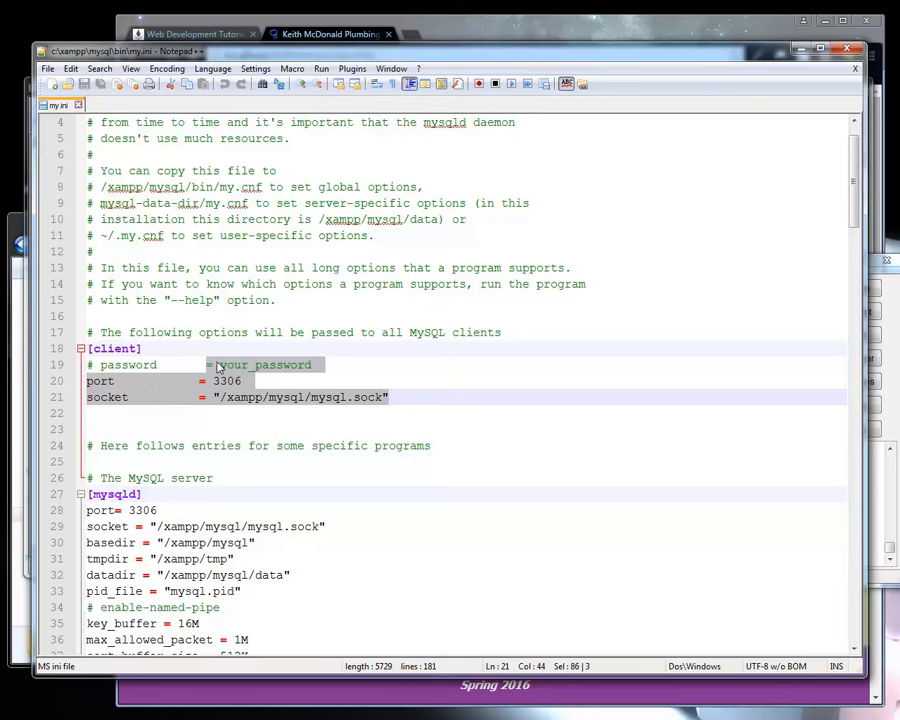
Look through the rest of my.ini down to its last section, and close the file and Notepad++.
{"action": "scroll", "coordinate": [176, 517], "scroll_direction": "down", "scroll_amount": 3}
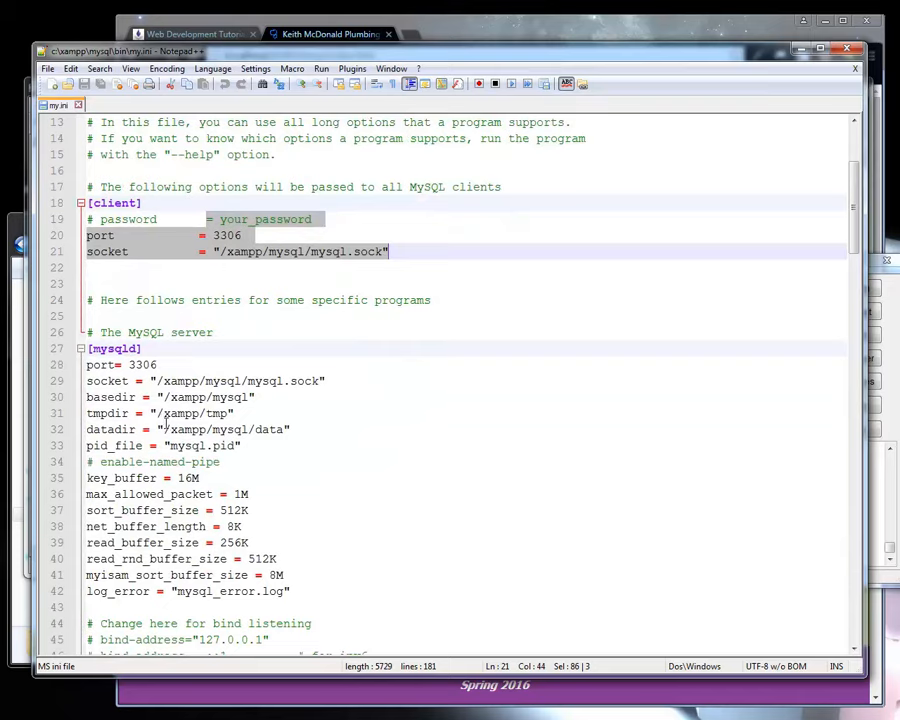
{"action": "scroll", "coordinate": [185, 440], "scroll_direction": "down", "scroll_amount": 3}
{"action": "scroll", "coordinate": [185, 440], "scroll_direction": "up", "scroll_amount": 4}
{"action": "scroll", "coordinate": [190, 435], "scroll_direction": "down", "scroll_amount": 3}
{"action": "scroll", "coordinate": [193, 431], "scroll_direction": "down", "scroll_amount": 20}
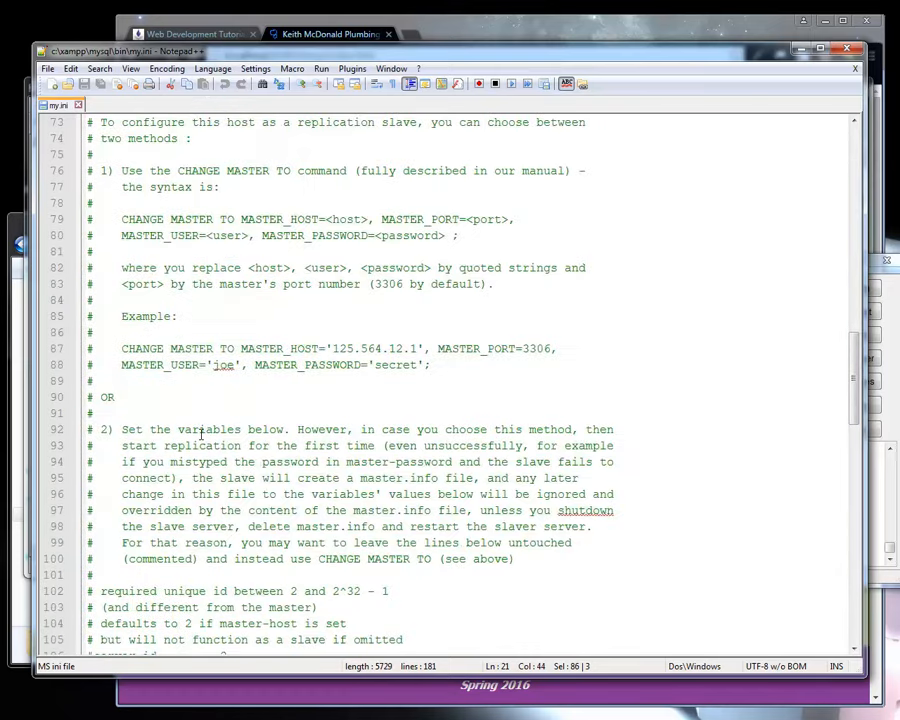
{"action": "scroll", "coordinate": [201, 432], "scroll_direction": "down", "scroll_amount": 12}
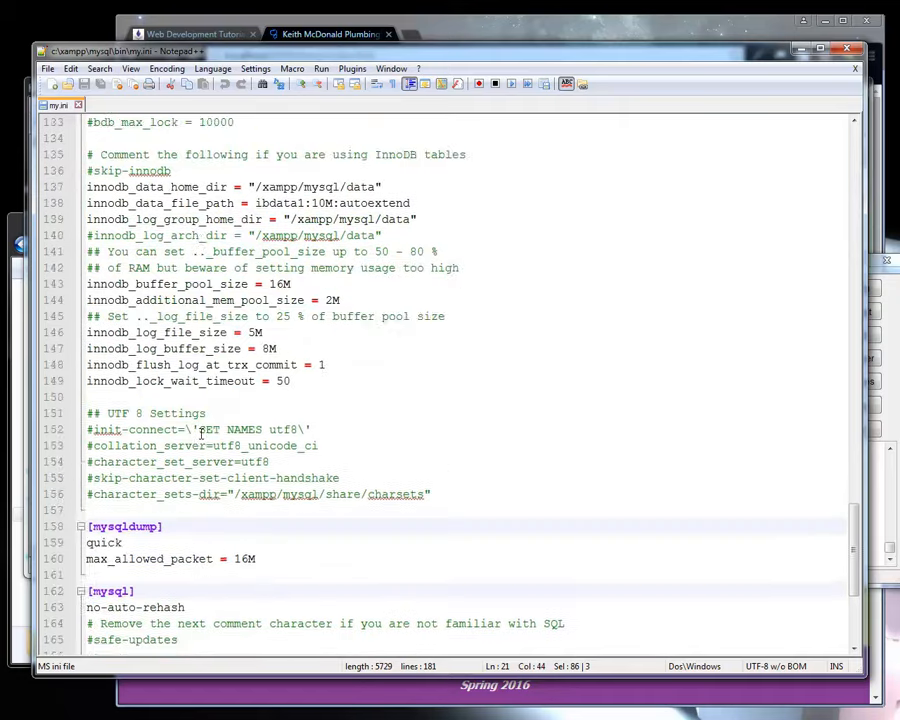
{"action": "scroll", "coordinate": [201, 432], "scroll_direction": "down", "scroll_amount": 5}
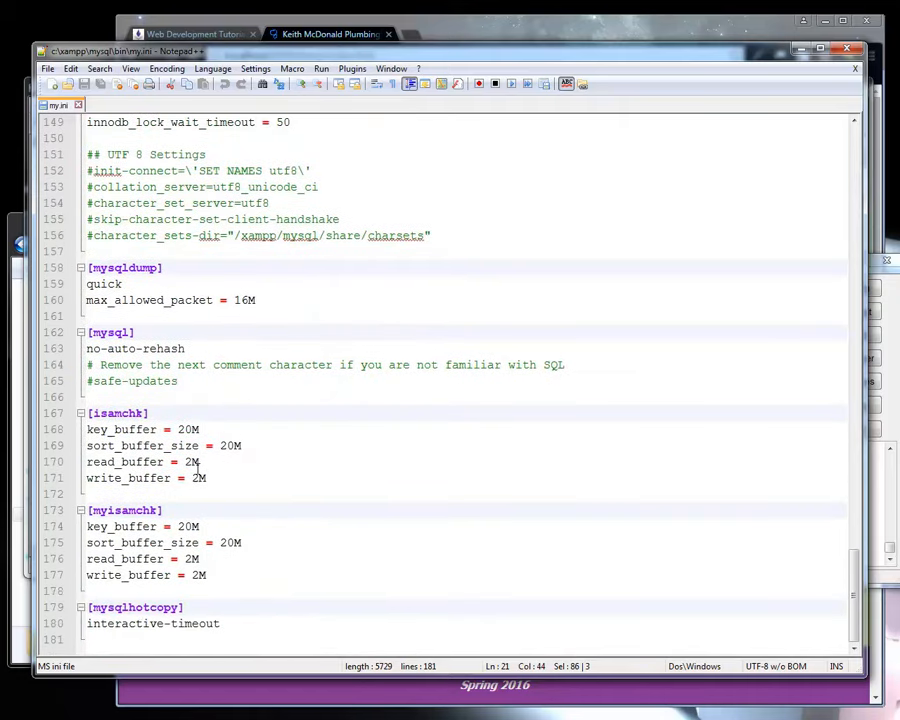
{"action": "scroll", "coordinate": [200, 466], "scroll_direction": "up", "scroll_amount": 20}
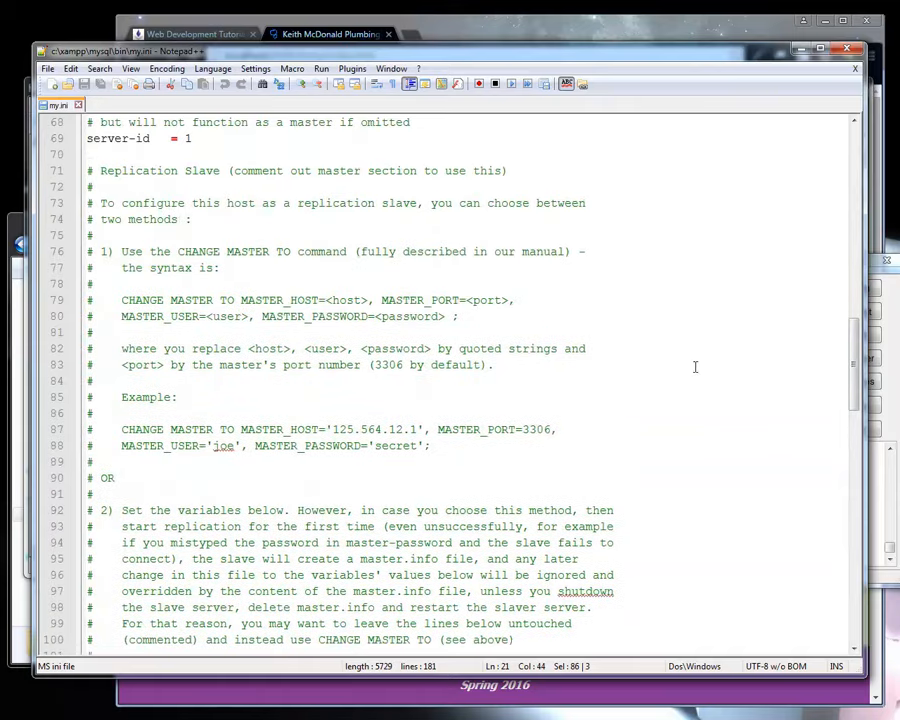
{"action": "left_click_drag", "start_coordinate": [859, 330], "coordinate": [858, 135]}
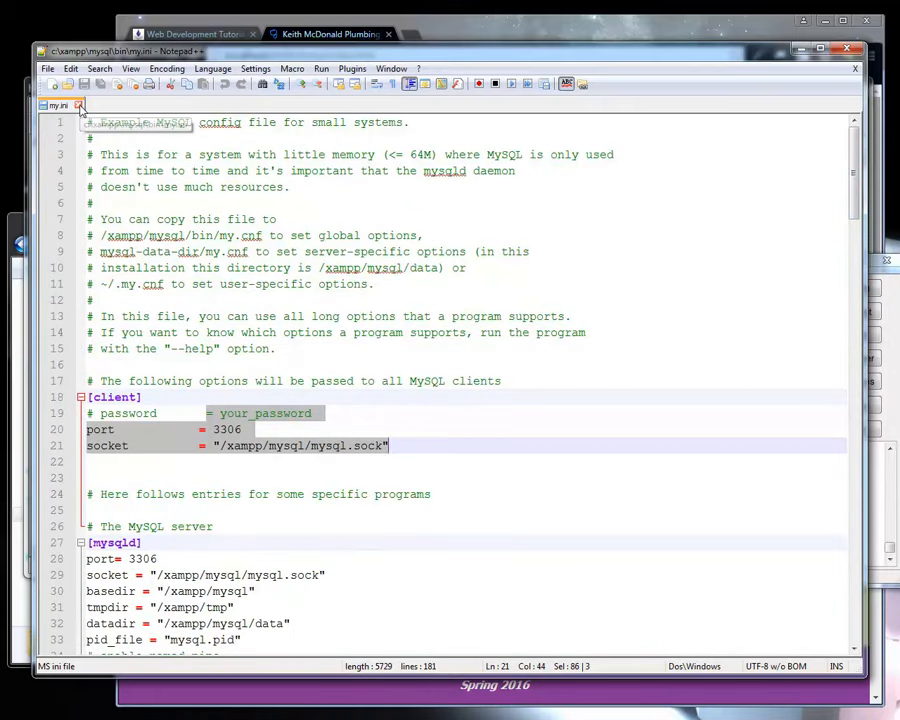
{"action": "left_click", "coordinate": [79, 106]}
{"action": "left_click", "coordinate": [847, 49]}
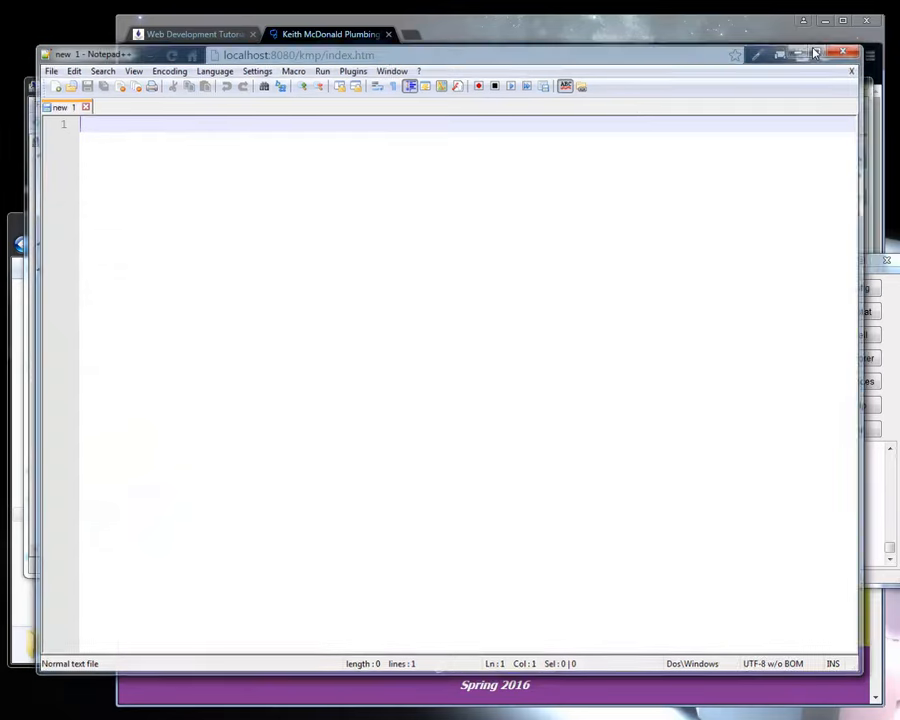
Review the startup type options of the World Wide Web Publishing Service in Computer Management and cancel its properties.
{"action": "left_click", "coordinate": [474, 95]}
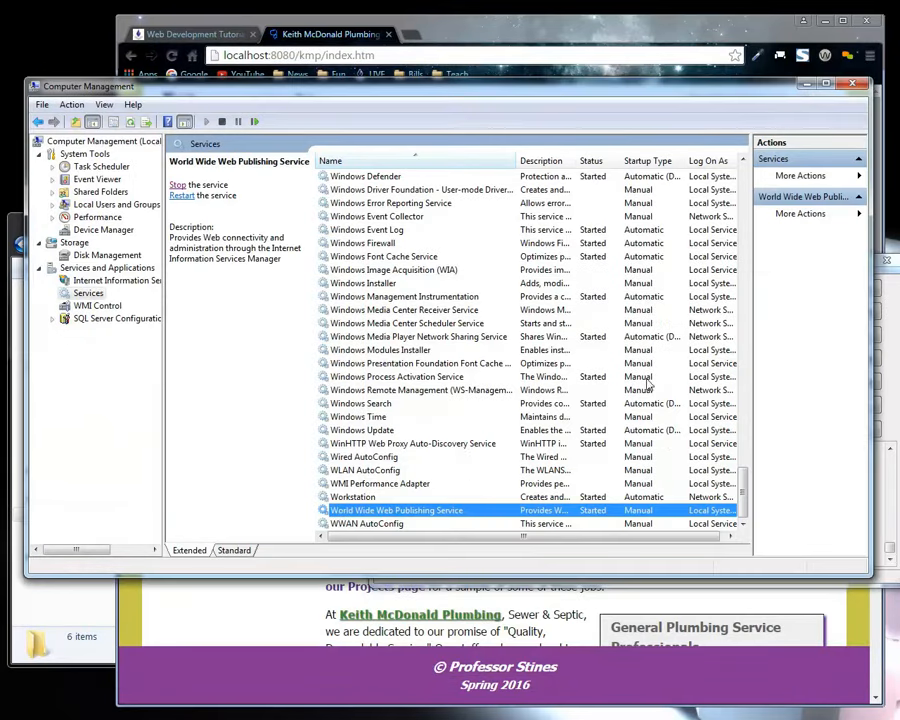
{"action": "scroll", "coordinate": [395, 456], "scroll_direction": "up", "scroll_amount": 8}
{"action": "scroll", "coordinate": [395, 456], "scroll_direction": "up", "scroll_amount": 6}
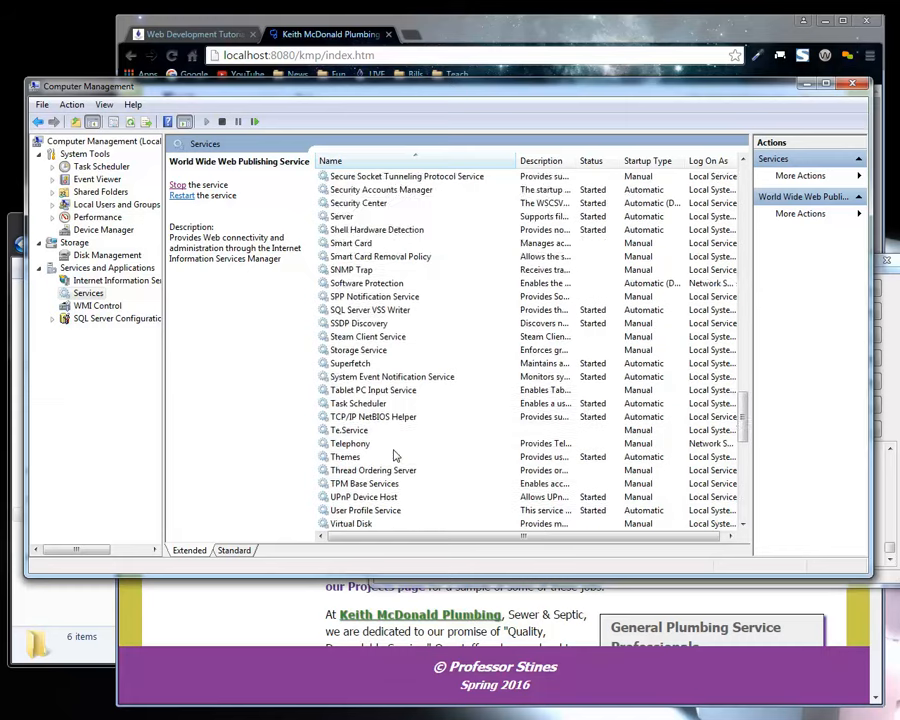
{"action": "scroll", "coordinate": [395, 456], "scroll_direction": "down", "scroll_amount": 13}
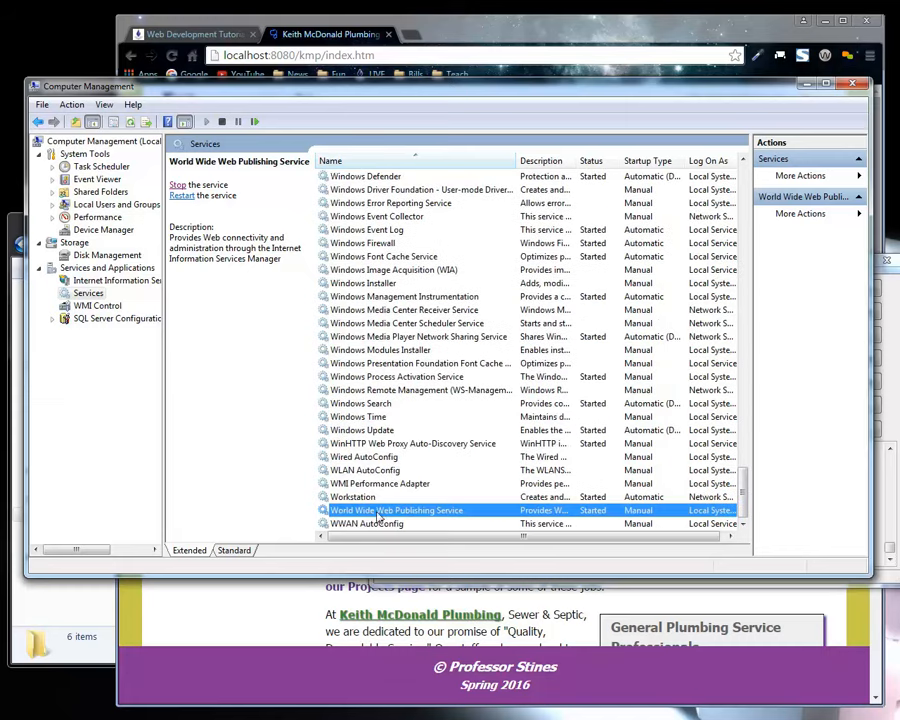
{"action": "double_click", "coordinate": [639, 515]}
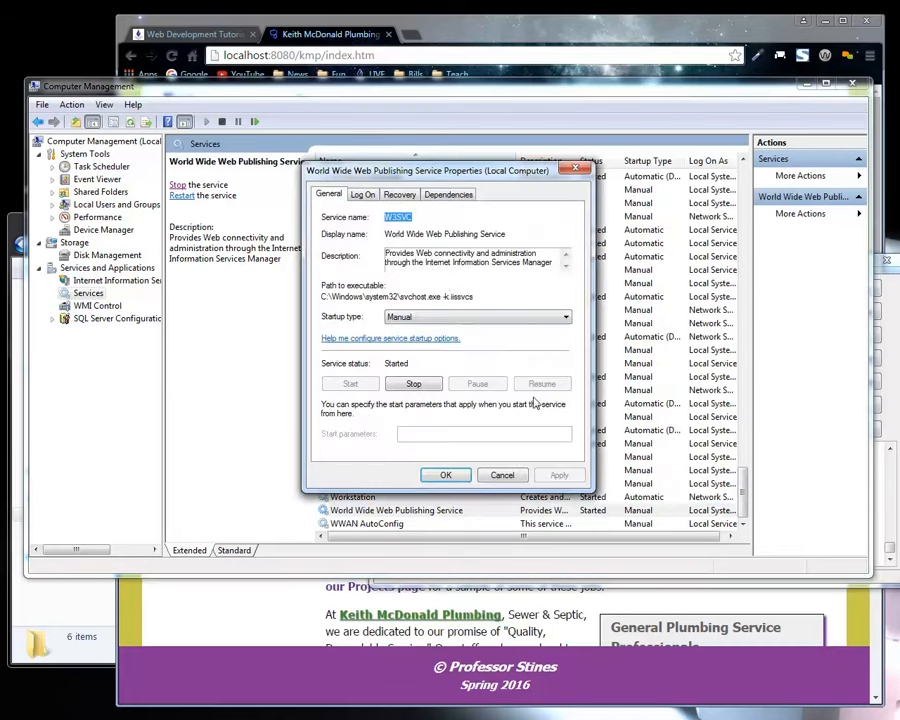
{"action": "left_click", "coordinate": [415, 318]}
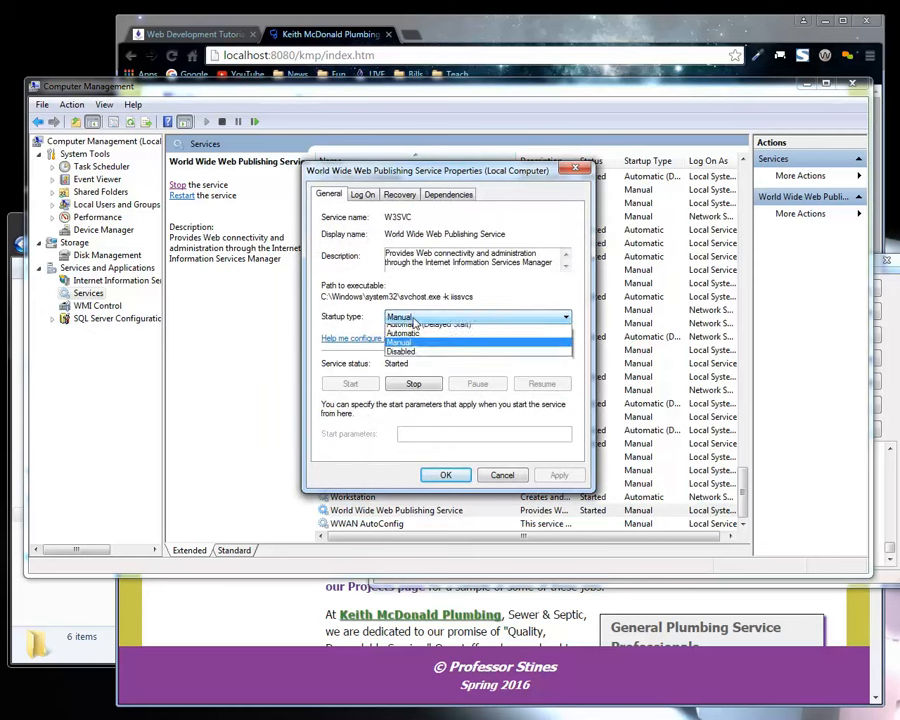
{"action": "left_click", "coordinate": [402, 348]}
{"action": "left_click", "coordinate": [502, 475]}
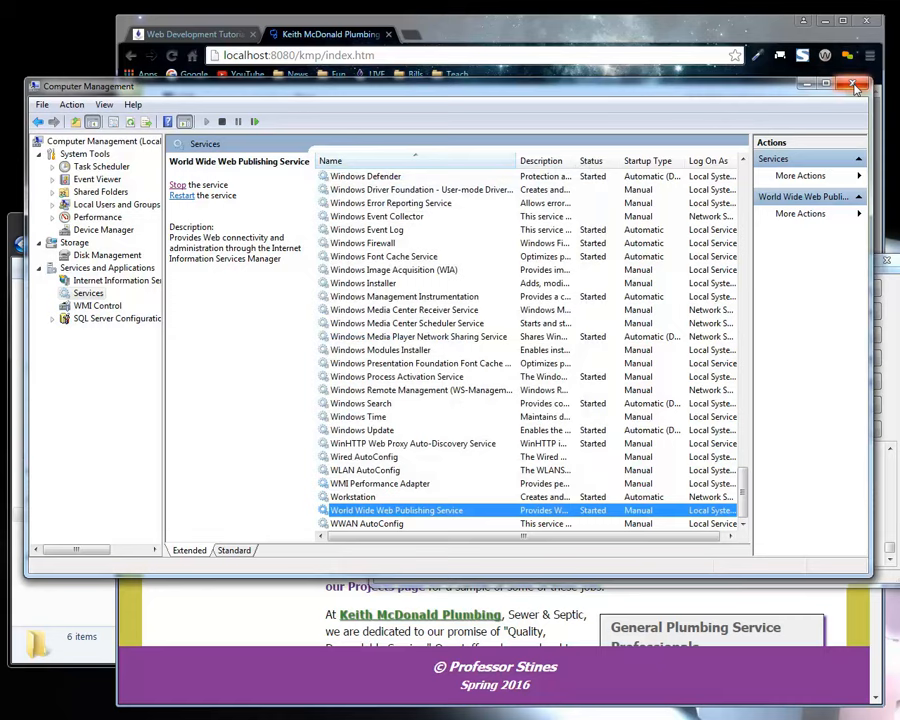
Browse the localhost site's About the SoIT and Website Index pages in Chrome, and view its Default Web Site in IIS Manager.
{"action": "left_click", "coordinate": [112, 280]}
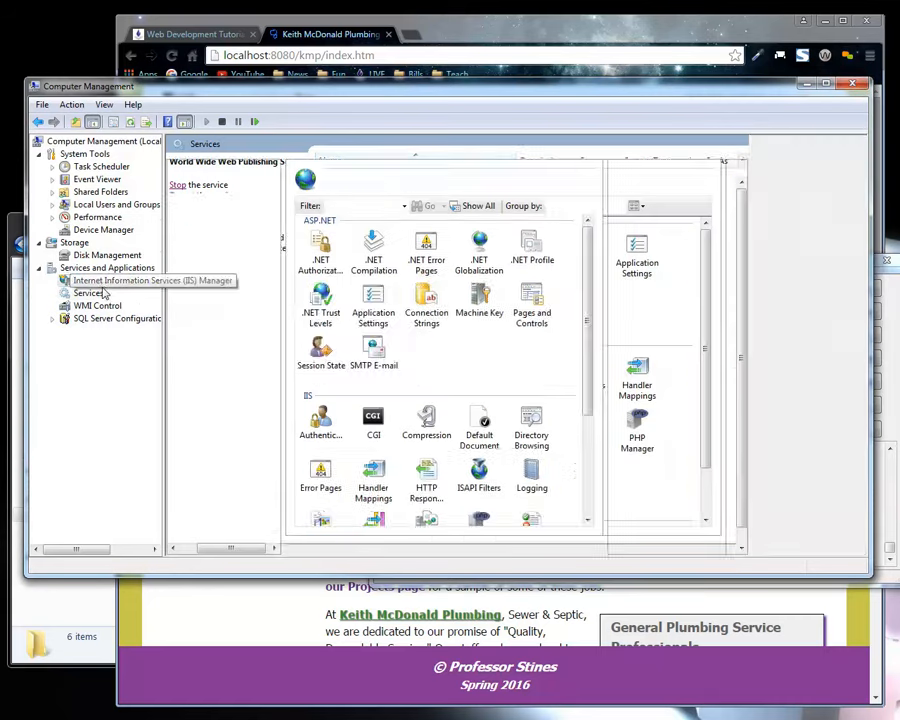
{"action": "left_click", "coordinate": [268, 57]}
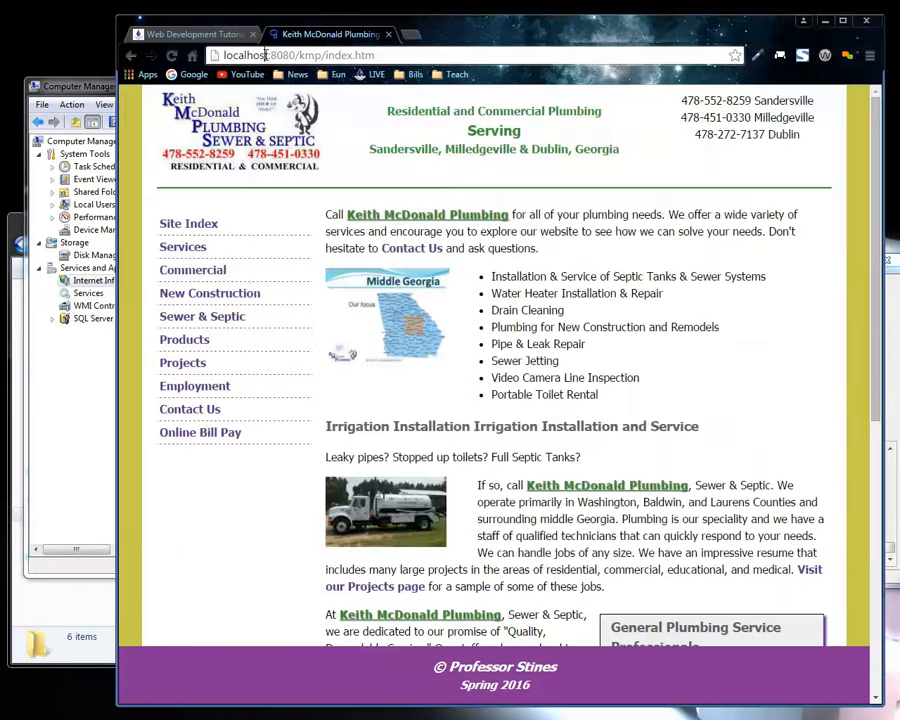
{"action": "left_click", "coordinate": [190, 35]}
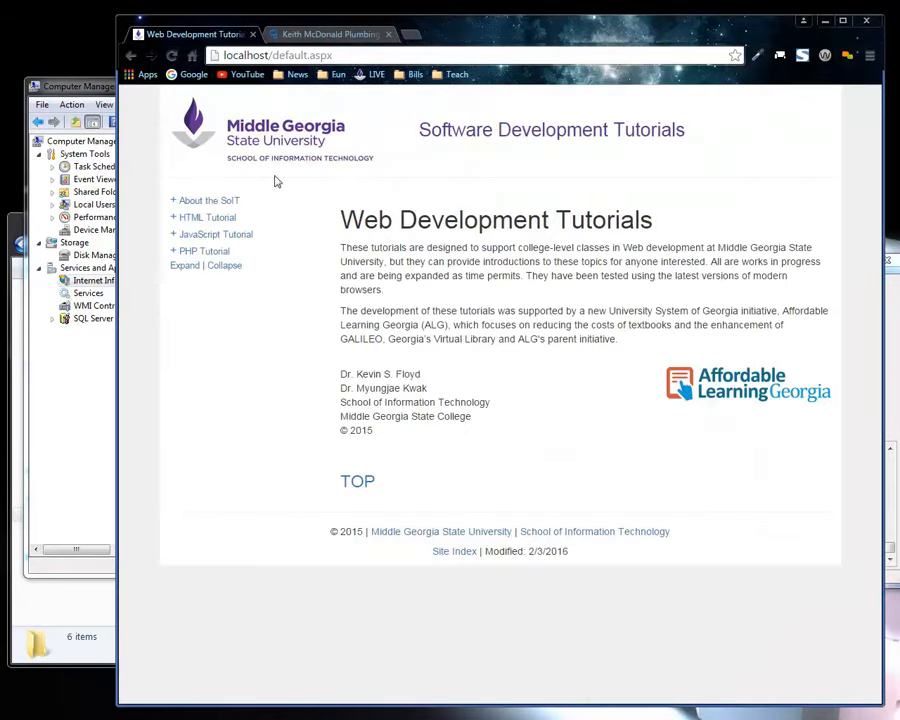
{"action": "left_click", "coordinate": [203, 202]}
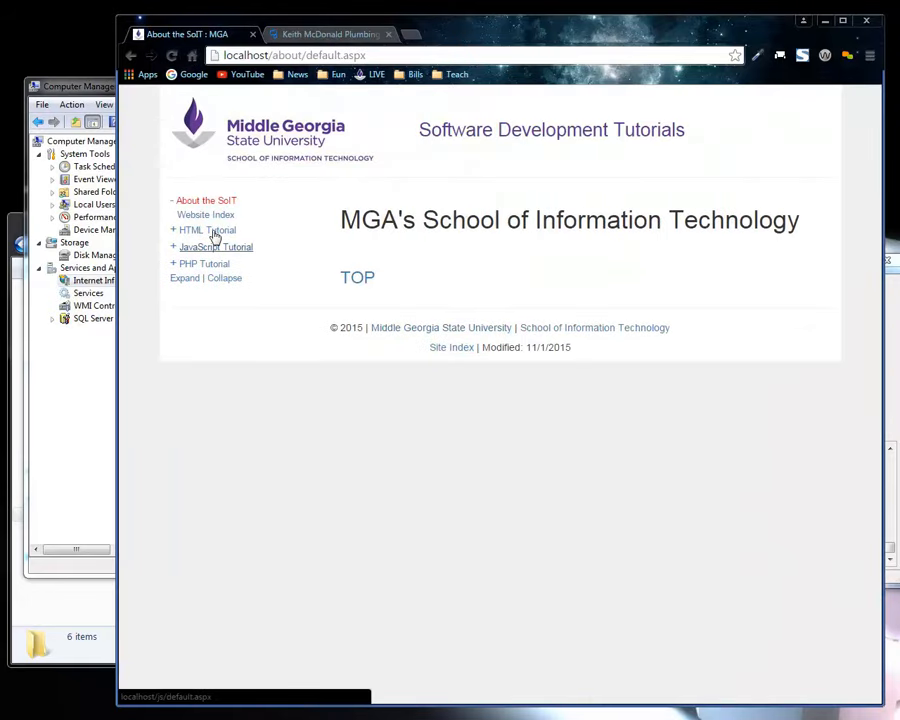
{"action": "left_click", "coordinate": [198, 214]}
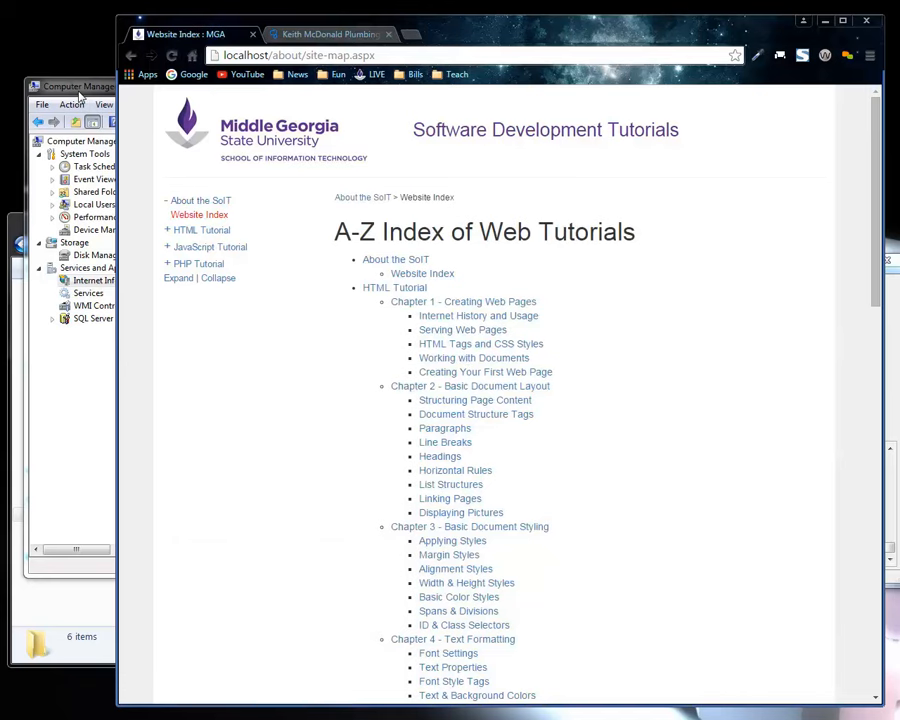
{"action": "left_click", "coordinate": [108, 140]}
{"action": "left_click_drag", "start_coordinate": [285, 230], "coordinate": [347, 222]}
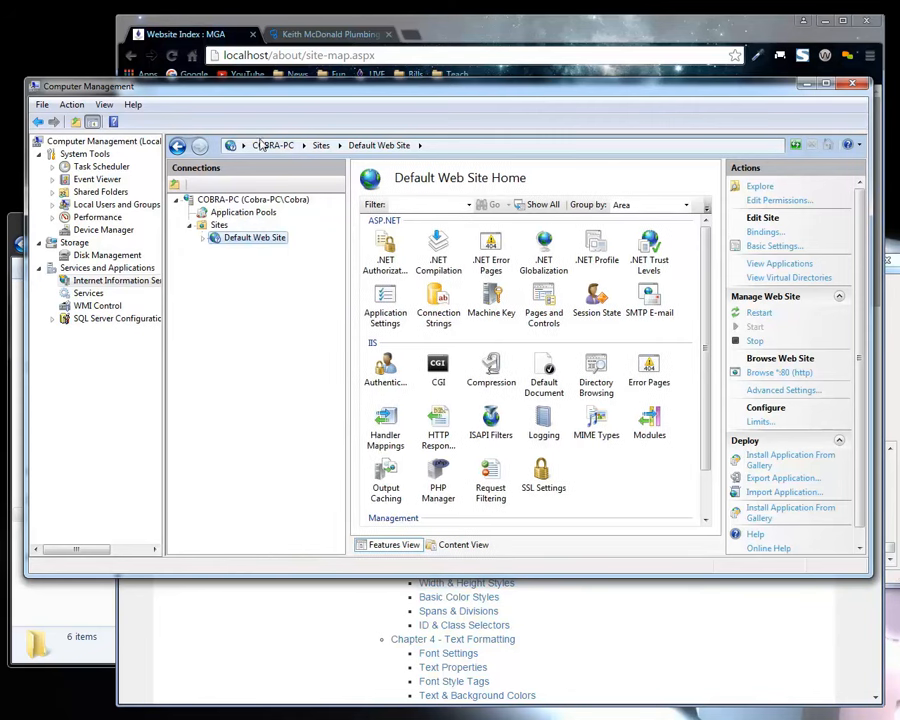
Search Google for "web platform installer php" in a new Chrome tab.
{"action": "left_click", "coordinate": [350, 22]}
{"action": "left_click", "coordinate": [416, 40]}
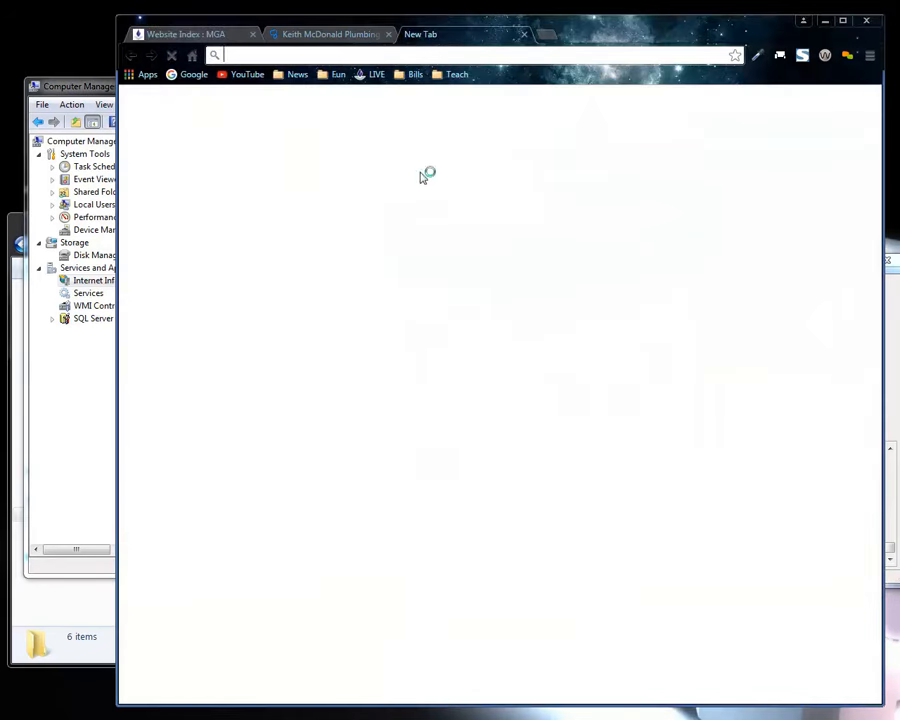
{"action": "type", "text": "web ok"}
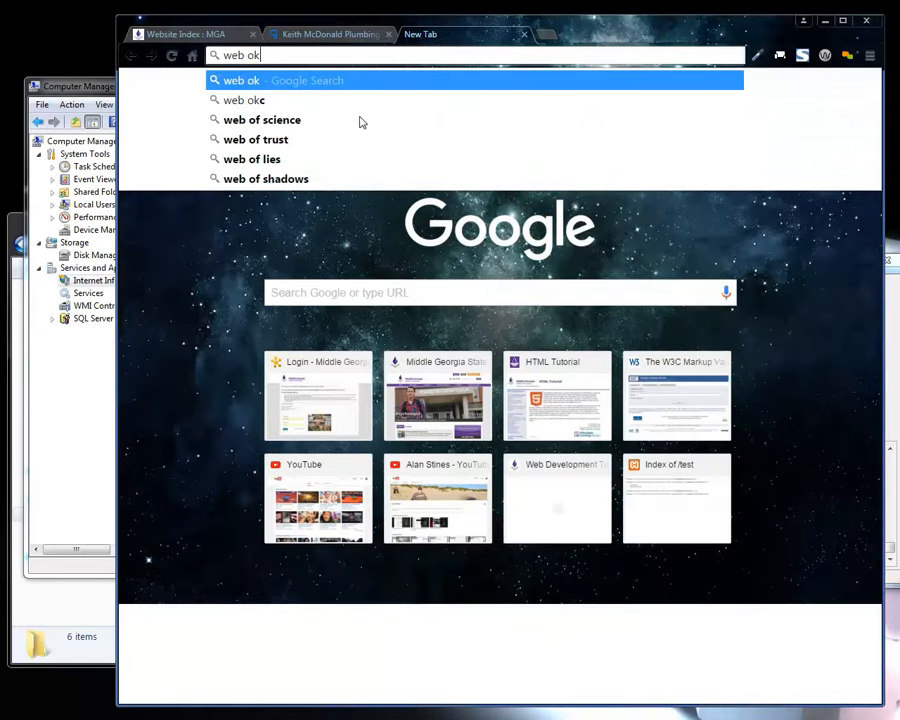
{"action": "key", "text": "BackSpace"}
{"action": "type", "text": "pla"}
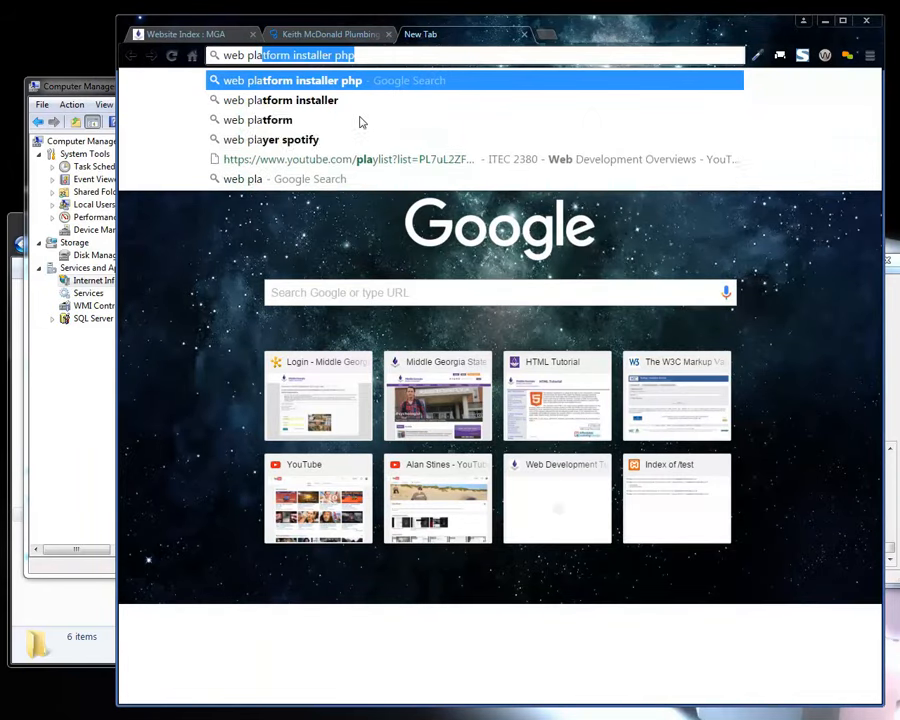
{"action": "key", "text": "Return"}
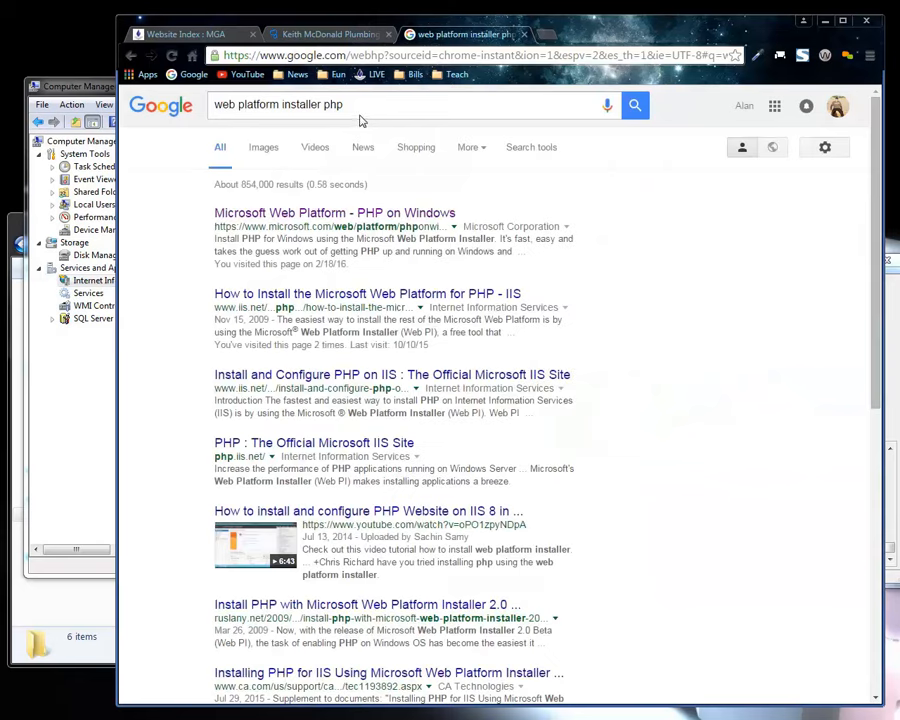
Shorten the Google query to "web platform installer" and run the search again.
{"action": "left_click", "coordinate": [350, 108]}
{"action": "key", "text": "BackSpace"}
{"action": "key", "text": "BackSpace"}
{"action": "key", "text": "BackSpace"}
{"action": "key", "text": "BackSpace"}
{"action": "key", "text": "BackSpace"}
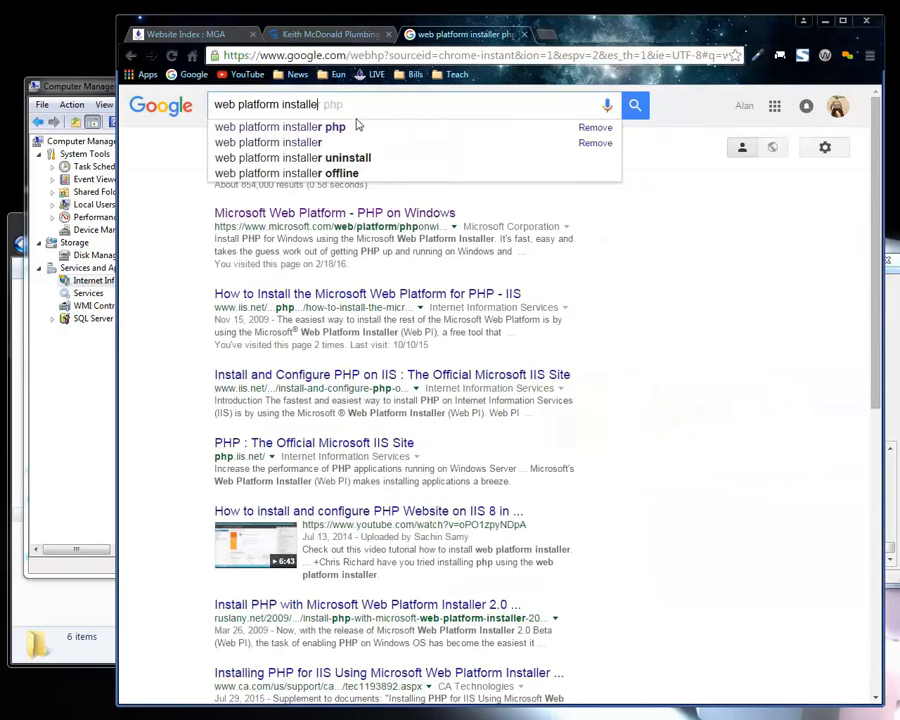
{"action": "type", "text": "r"}
{"action": "key", "text": "Return"}
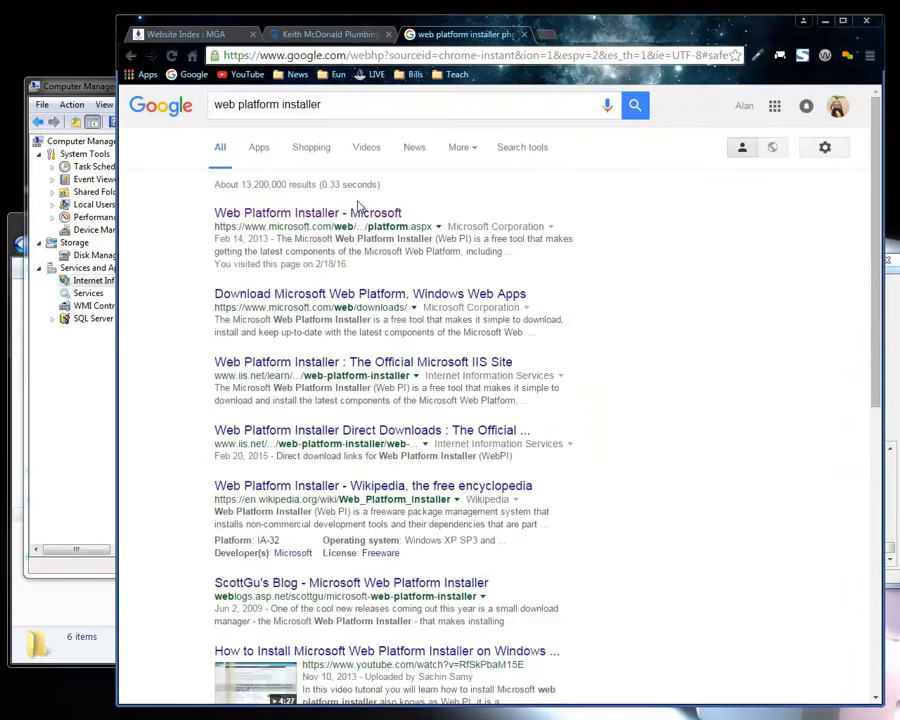
Open Microsoft's Web Platform Installer page from the search results and highlight its title and introductory description.
{"action": "left_click", "coordinate": [234, 219]}
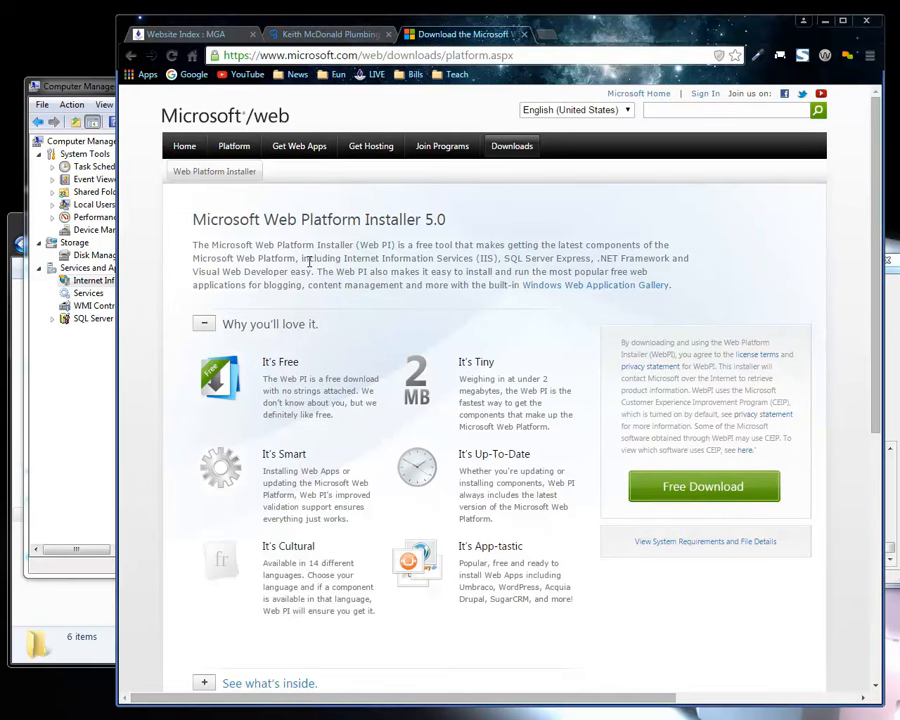
{"action": "left_click_drag", "start_coordinate": [257, 220], "coordinate": [273, 271]}
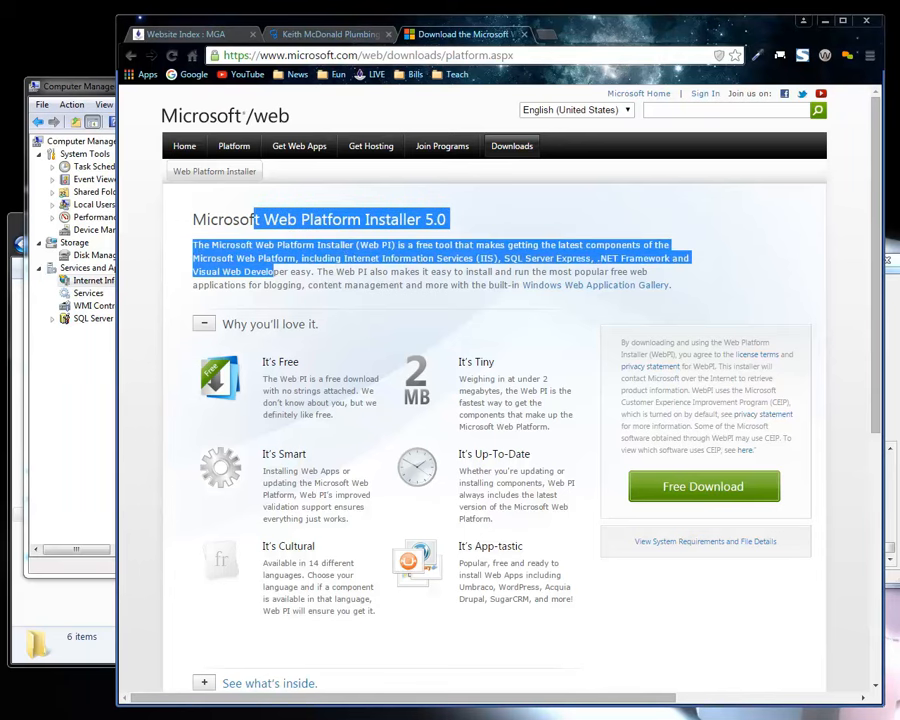
Review the Default Web Site in Computer Management's IIS Manager alongside the Web Platform Installer and localhost Website Index pages in Chrome.
{"action": "key", "text": "alt+Tab"}
{"action": "key", "text": "super+Down"}
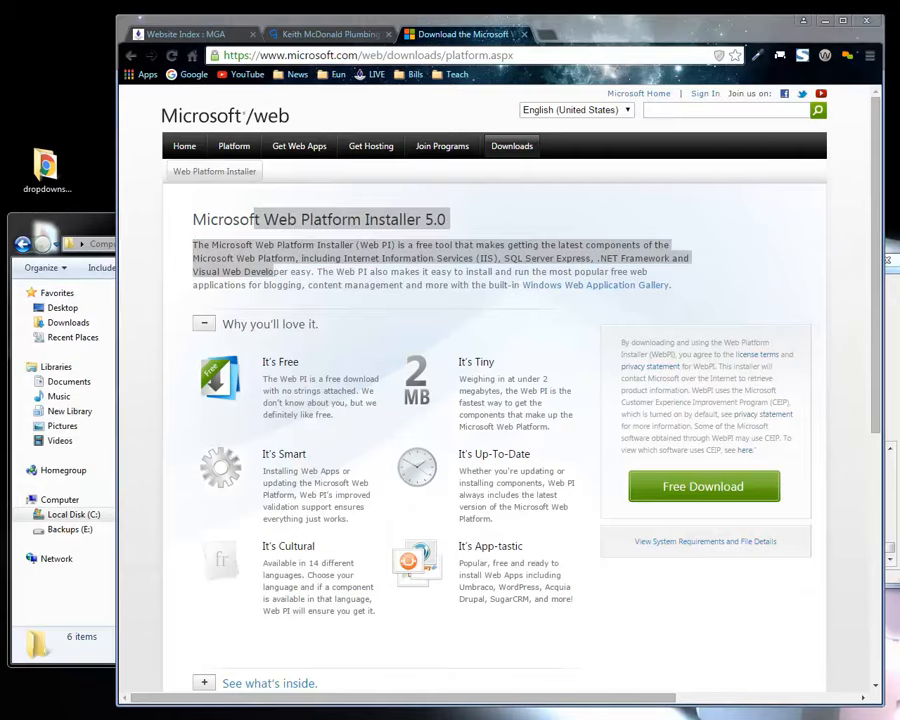
{"action": "key", "text": "alt+Tab"}
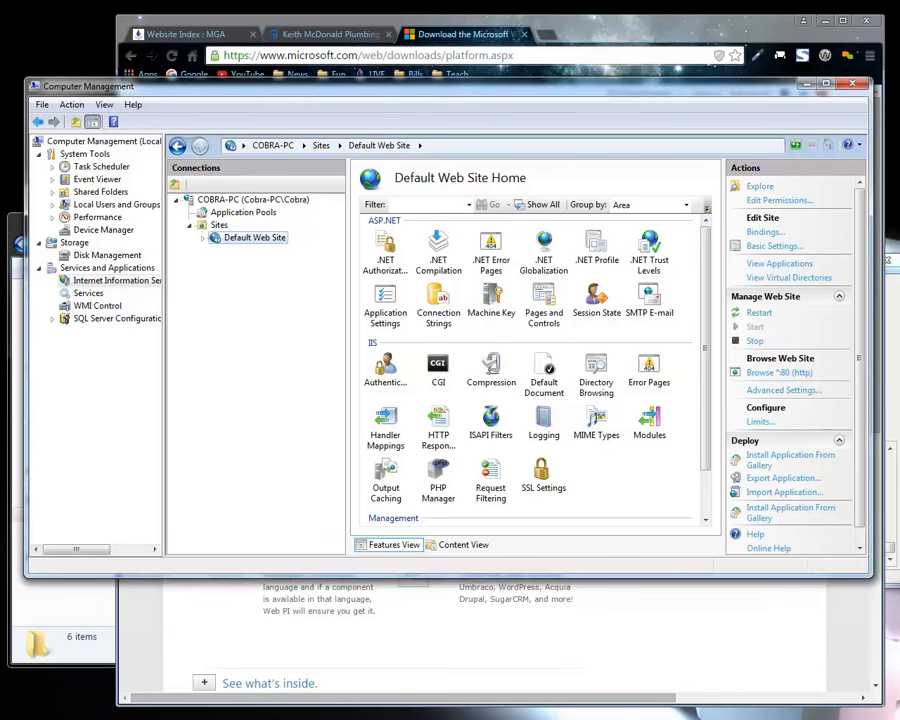
{"action": "left_click", "coordinate": [476, 37]}
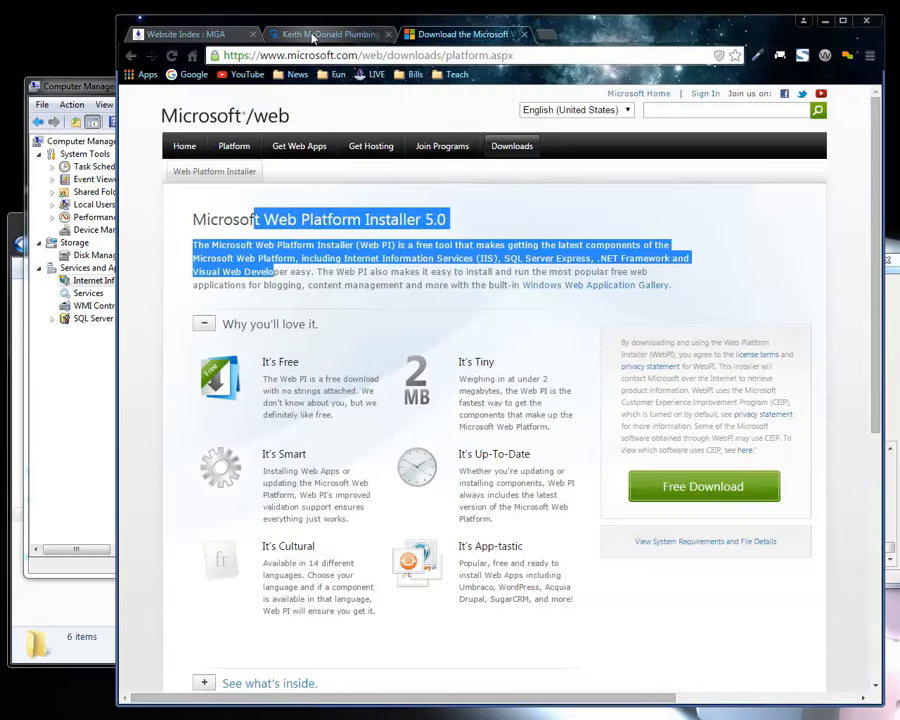
{"action": "left_click", "coordinate": [185, 34]}
{"action": "left_click", "coordinate": [98, 112]}
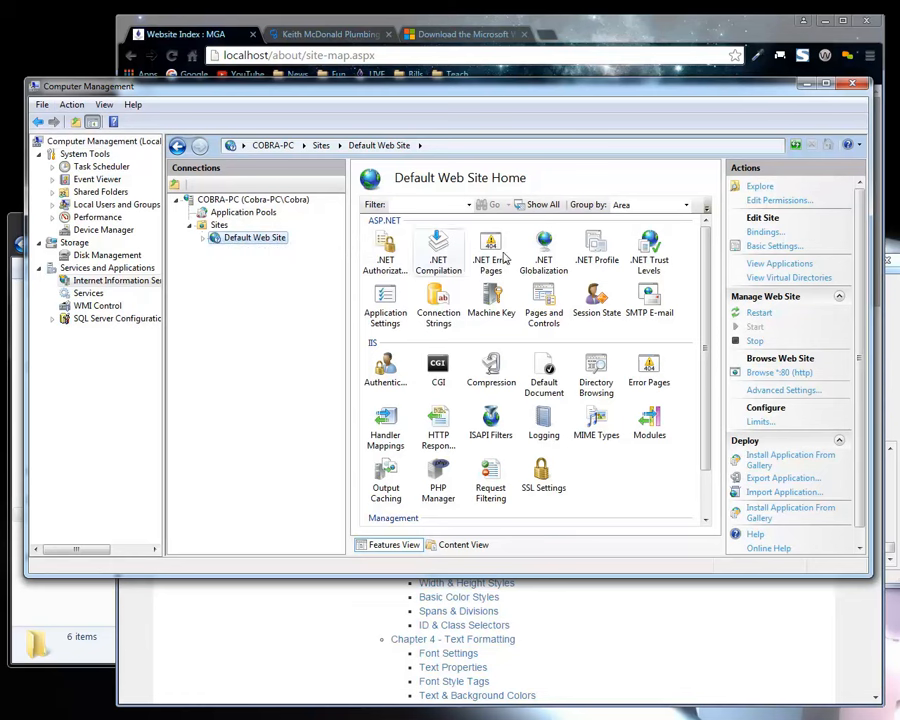
{"action": "left_click", "coordinate": [108, 284]}
Close the XAMPP Control Panel and minimize the Computer Management and Chrome windows.
{"action": "key", "text": "alt+Tab"}
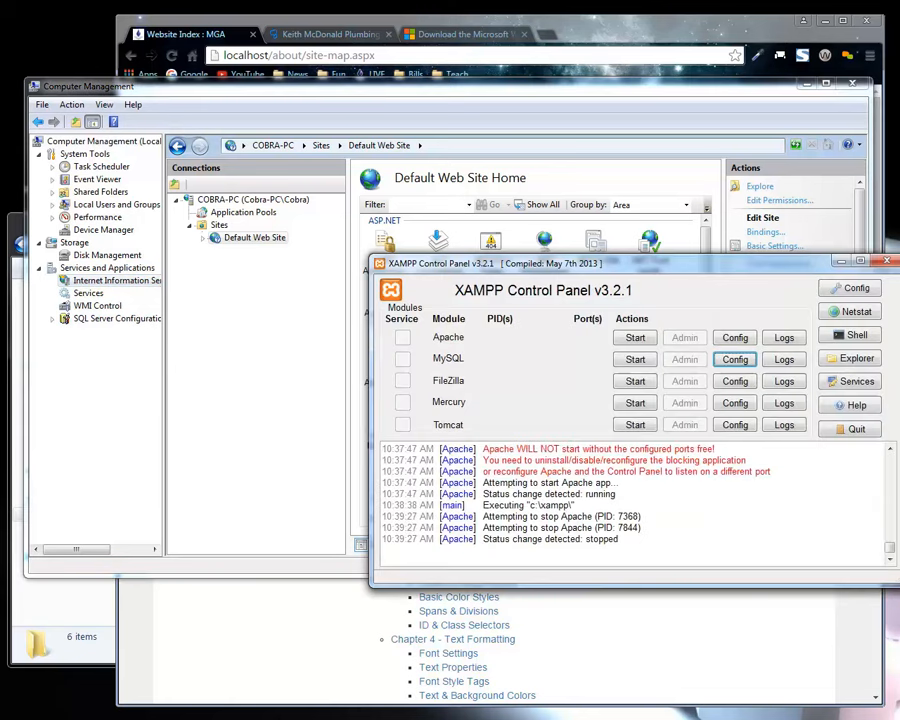
{"action": "left_click", "coordinate": [886, 261]}
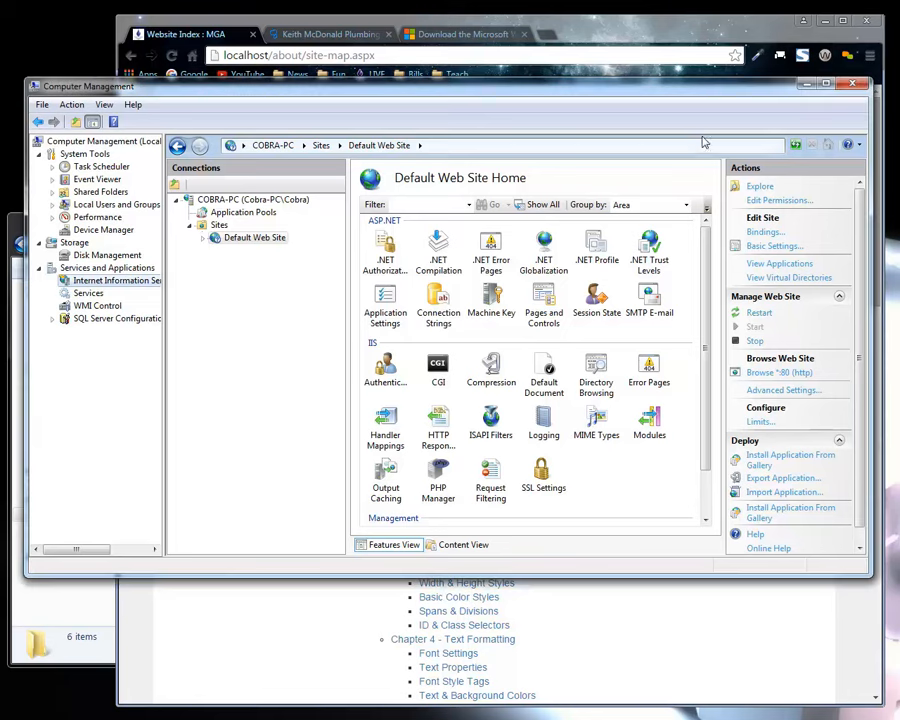
{"action": "left_click", "coordinate": [826, 83]}
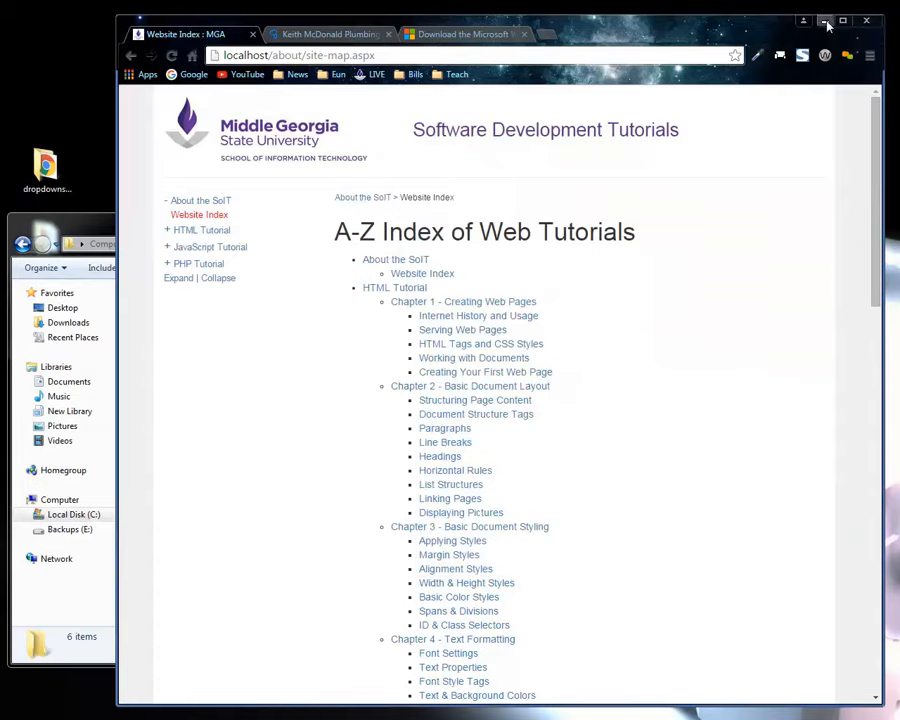
{"action": "left_click", "coordinate": [823, 22]}
Bring up the Web Platform Installer 5.0 window and reposition it higher on the desktop.
{"action": "left_click_drag", "start_coordinate": [523, 204], "coordinate": [558, 111]}
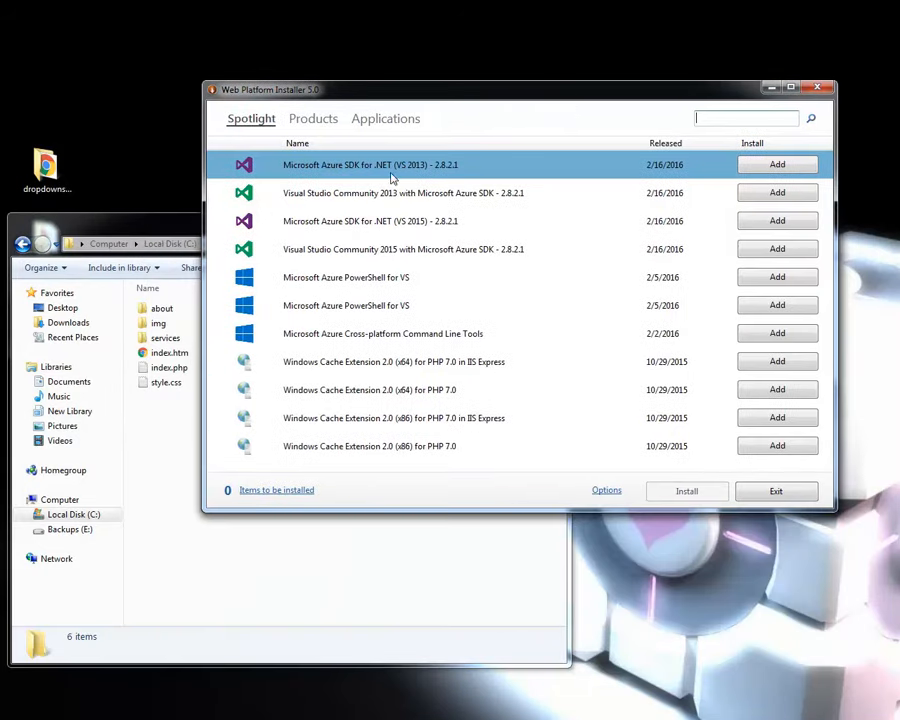
{"action": "left_click", "coordinate": [143, 228]}
{"action": "left_click", "coordinate": [571, 96]}
{"action": "left_click_drag", "start_coordinate": [289, 90], "coordinate": [287, 46]}
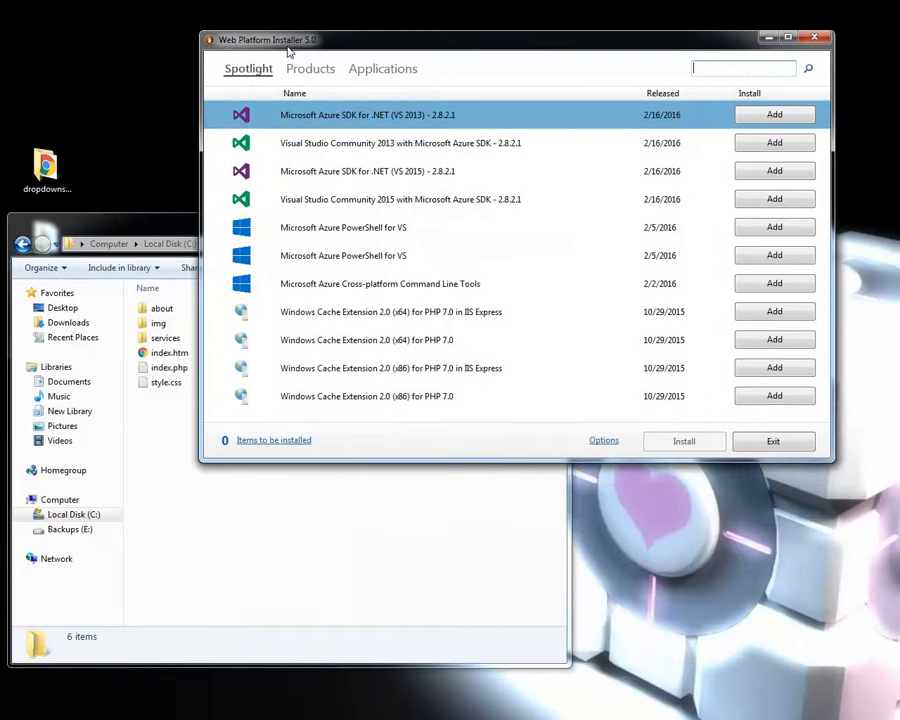
Look through the Server products in Web Platform Installer, examining IIS Recommended Configuration and the IIS Express entries.
{"action": "left_click", "coordinate": [311, 74]}
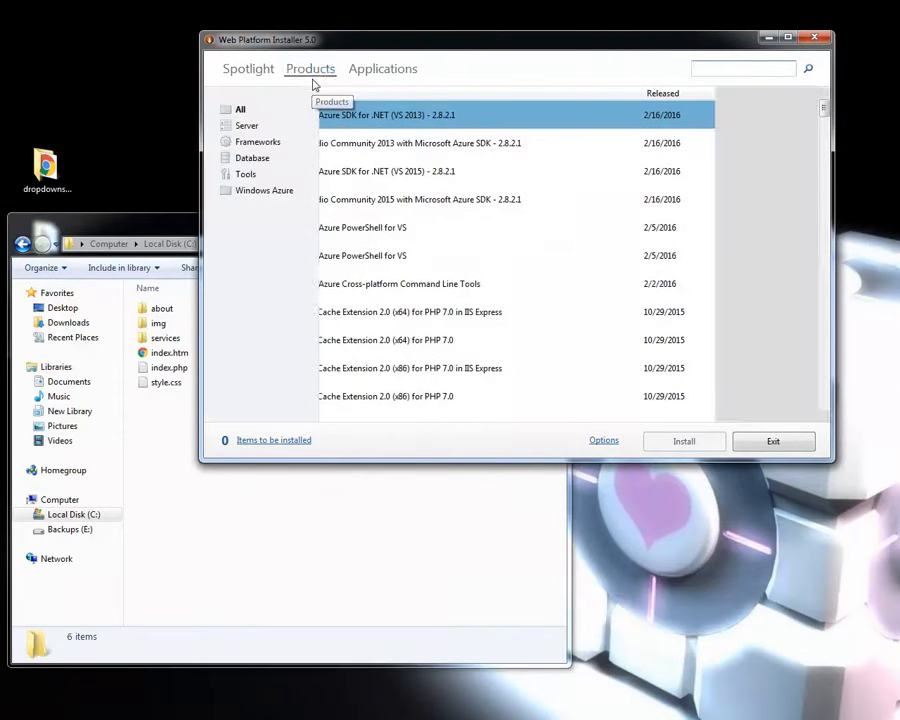
{"action": "left_click", "coordinate": [250, 127]}
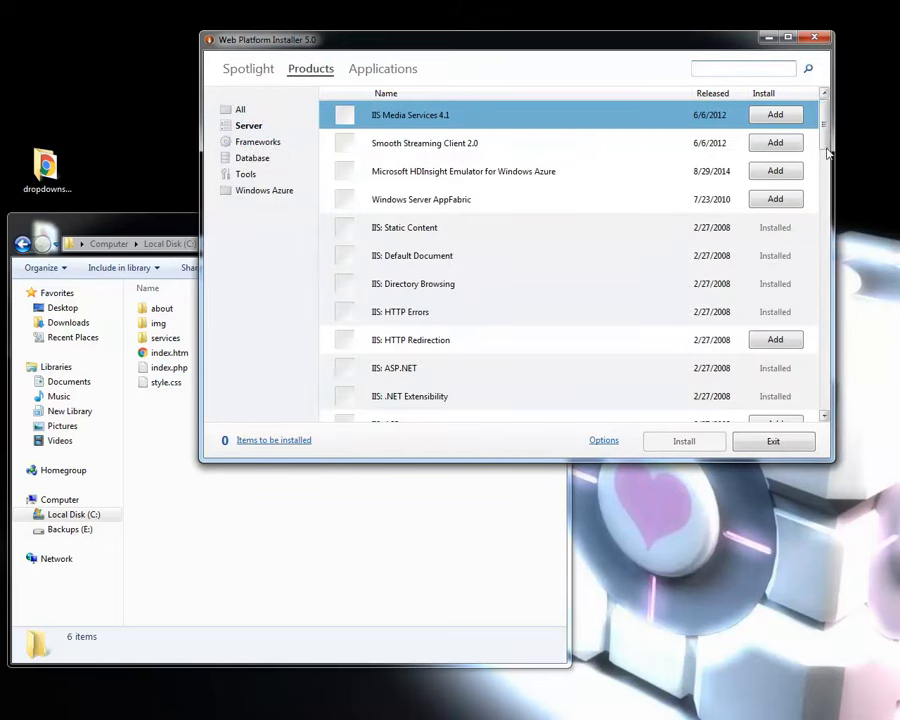
{"action": "left_click_drag", "start_coordinate": [823, 135], "coordinate": [812, 342]}
{"action": "left_click", "coordinate": [401, 197]}
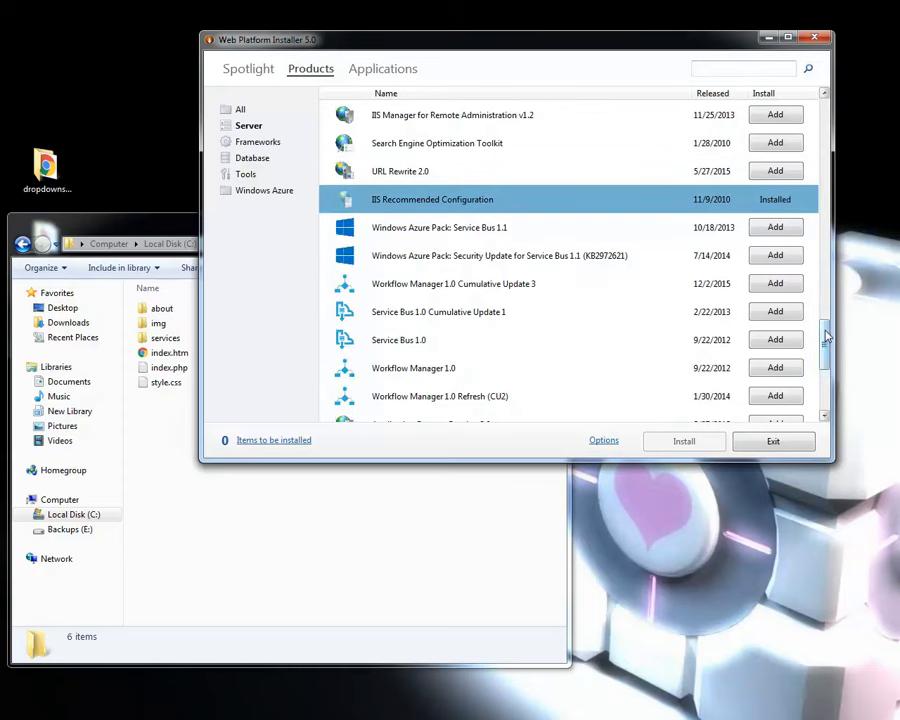
{"action": "scroll", "coordinate": [826, 340], "scroll_direction": "down", "scroll_amount": 4}
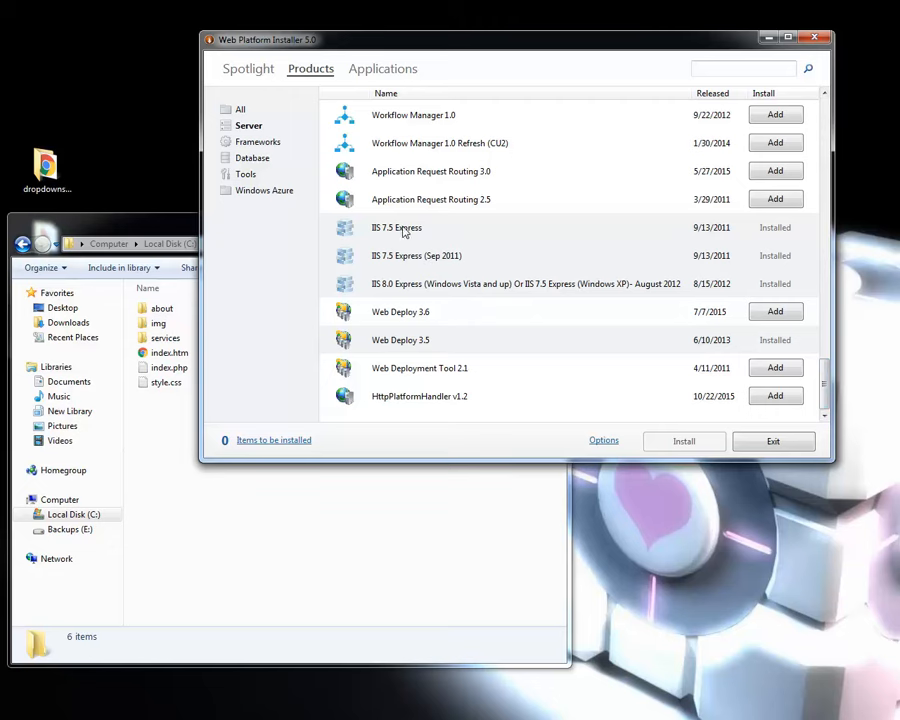
{"action": "mouse_move", "coordinate": [824, 368]}
{"action": "left_mouse_down"}
{"action": "mouse_move", "coordinate": [840, 321]}
{"action": "mouse_move", "coordinate": [865, 115]}
{"action": "left_mouse_up"}
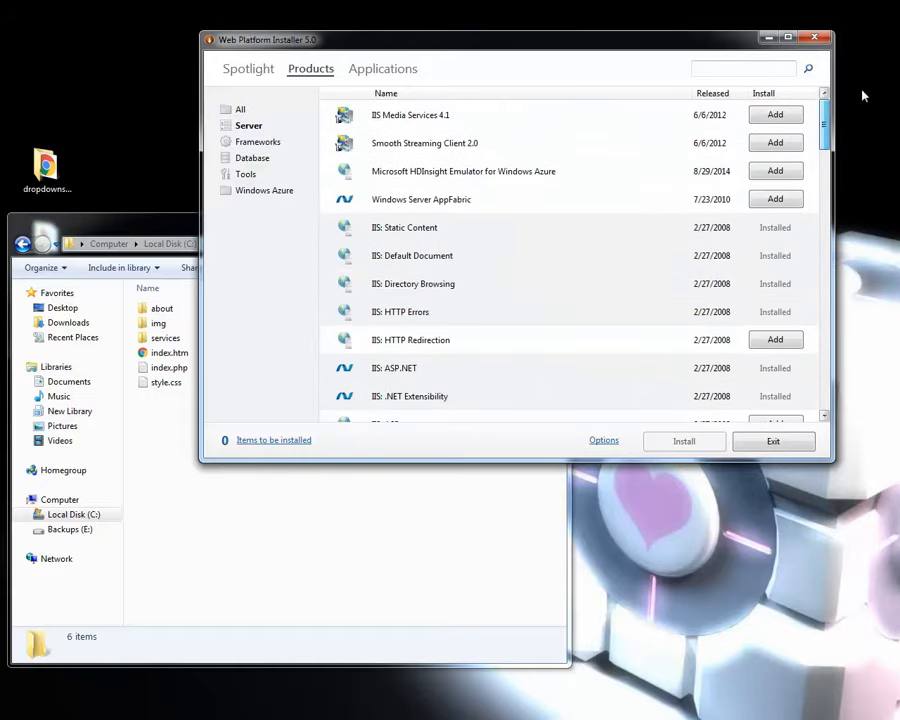
Look through the Frameworks products, examining PHP 5.6.16 For IIS Express and the Python and .NET Framework entries.
{"action": "left_click", "coordinate": [252, 144]}
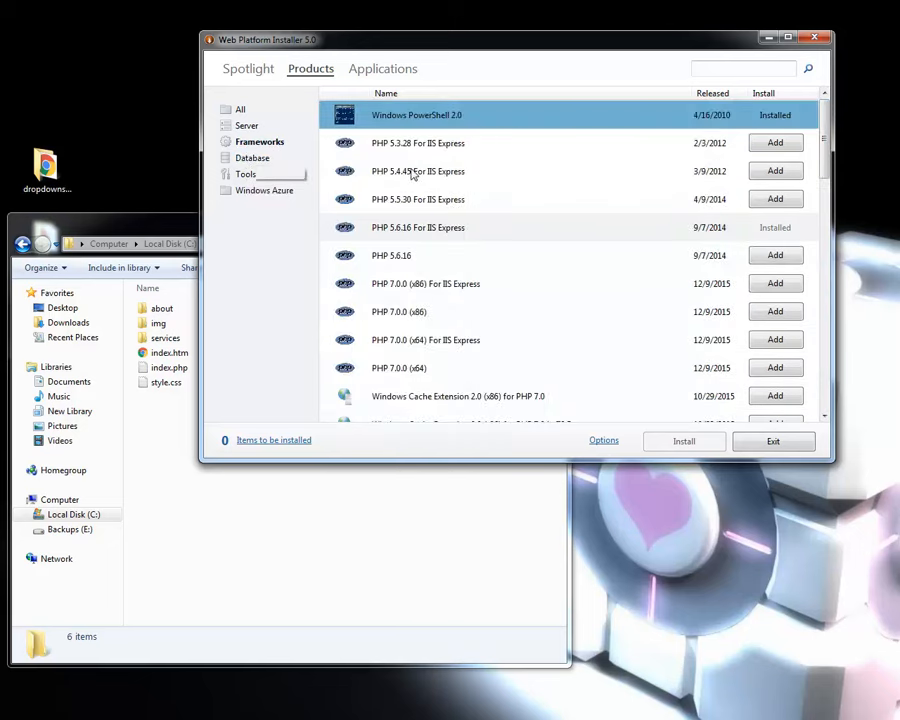
{"action": "left_click", "coordinate": [404, 234]}
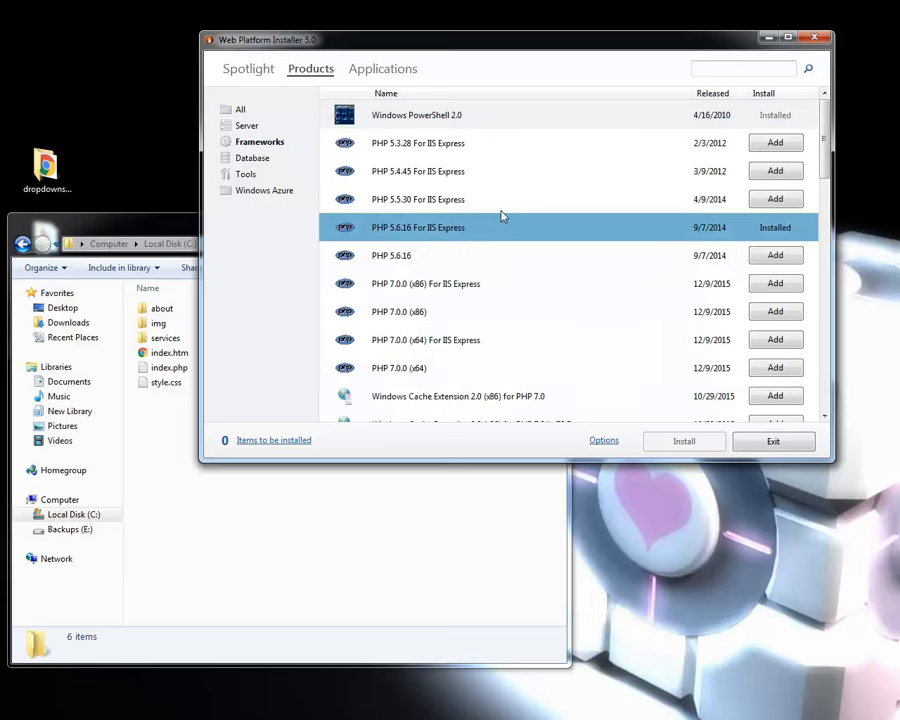
{"action": "scroll", "coordinate": [440, 300], "scroll_direction": "down", "scroll_amount": 8}
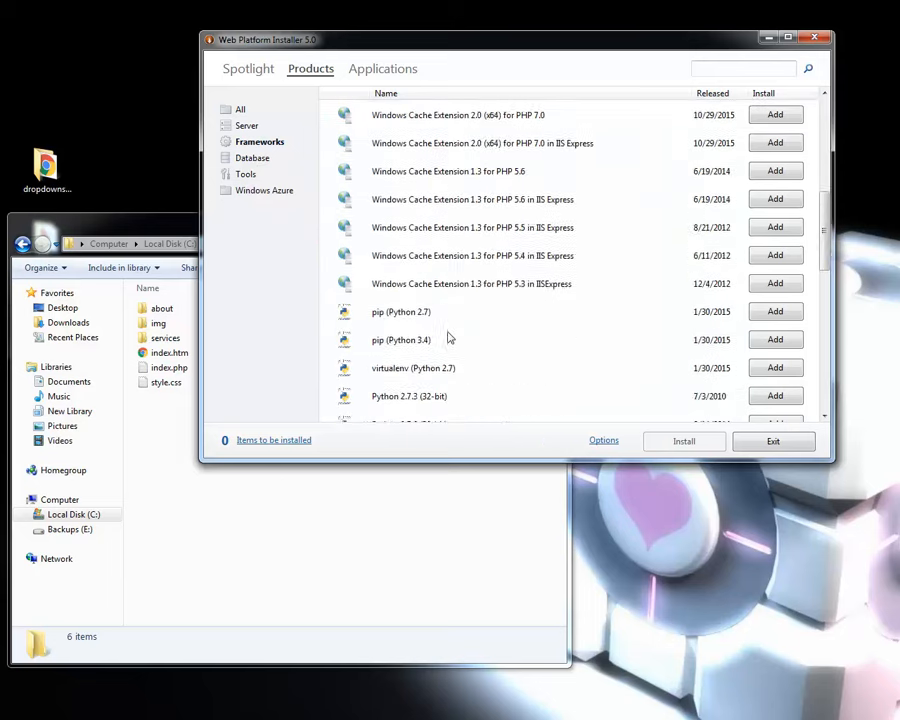
{"action": "scroll", "coordinate": [452, 337], "scroll_direction": "down", "scroll_amount": 5}
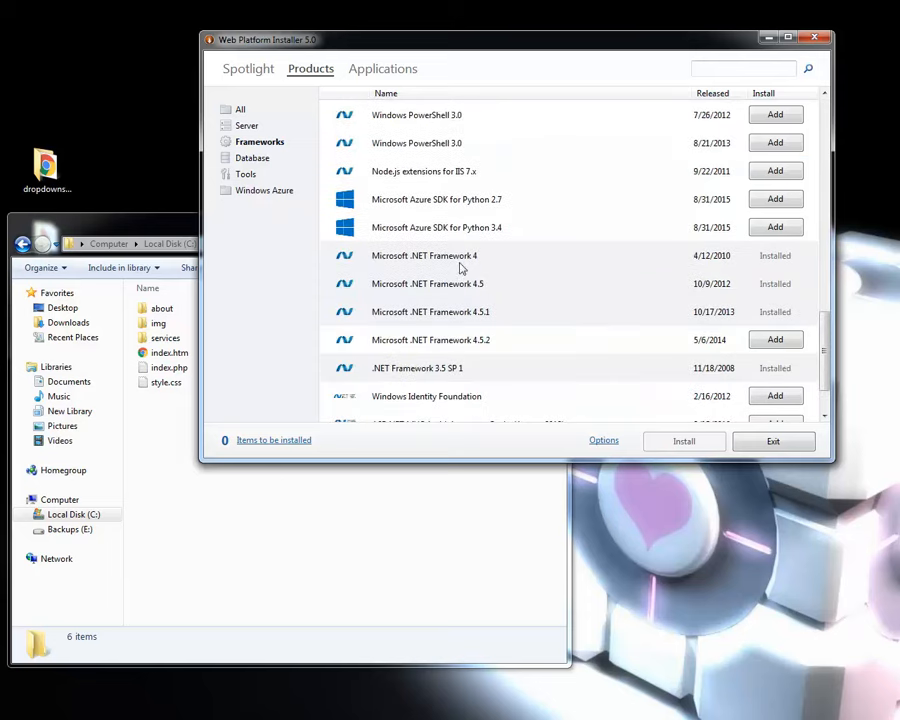
{"action": "scroll", "coordinate": [452, 345], "scroll_direction": "down", "scroll_amount": 2}
{"action": "scroll", "coordinate": [425, 364], "scroll_direction": "up", "scroll_amount": 7}
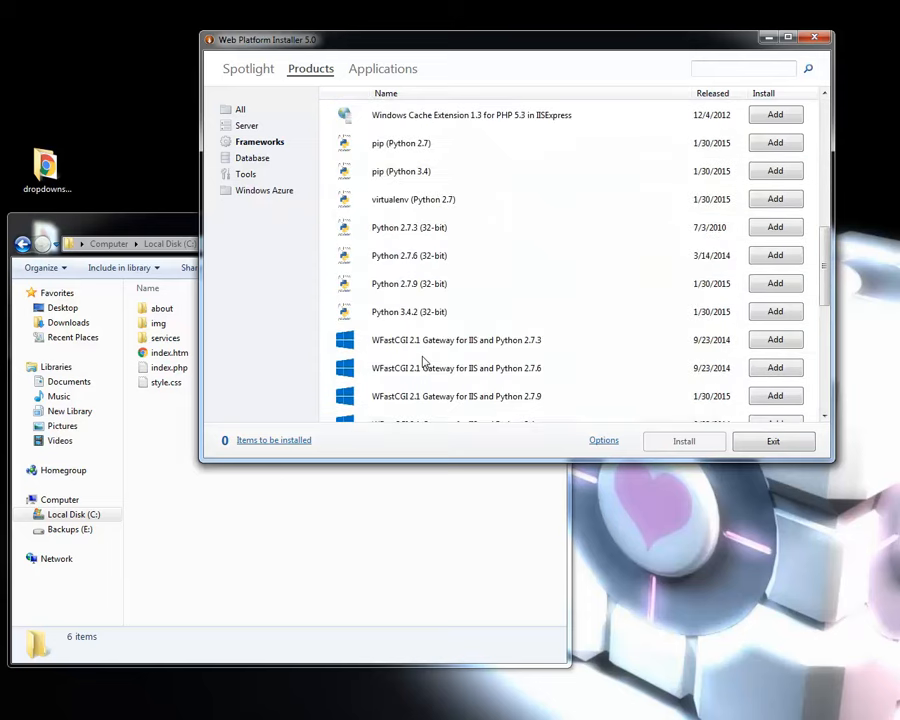
Review the Tools products, selecting Expression Encoder 4 with Service Pack 2, Expression Web 4 Trial and PHP Manager for IIS.
{"action": "left_click", "coordinate": [252, 176]}
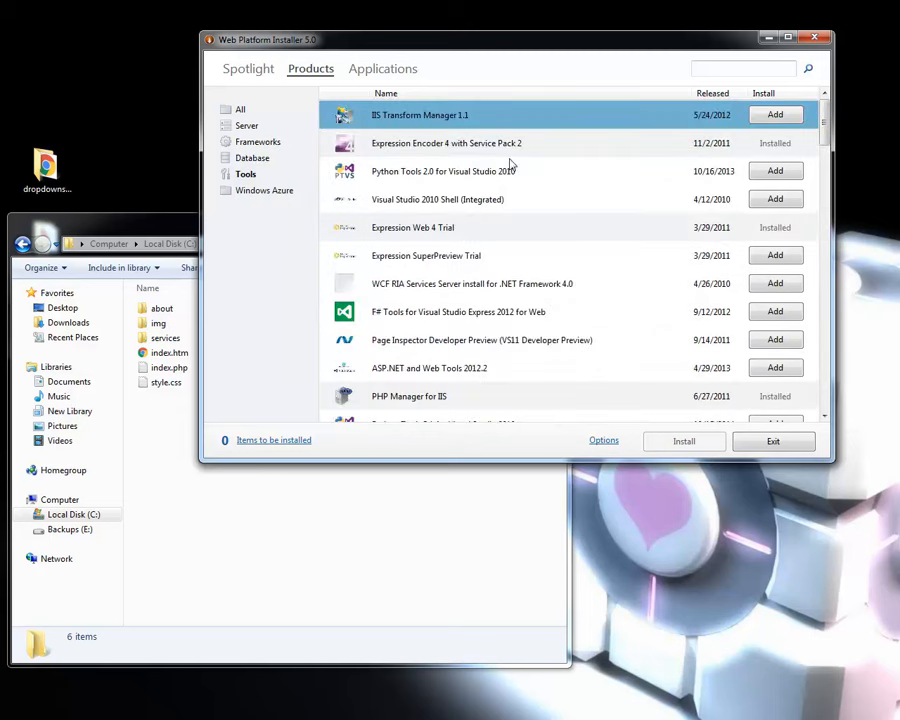
{"action": "left_click", "coordinate": [474, 151]}
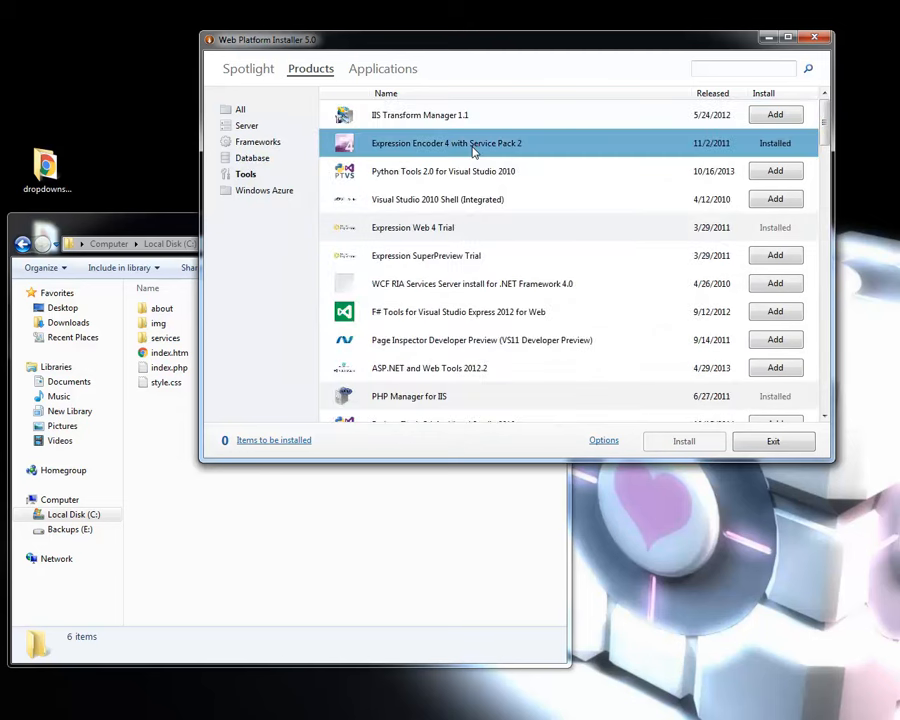
{"action": "left_click", "coordinate": [418, 228]}
{"action": "left_click", "coordinate": [417, 140]}
{"action": "left_click", "coordinate": [403, 230]}
{"action": "scroll", "coordinate": [400, 280], "scroll_direction": "down", "scroll_amount": 2}
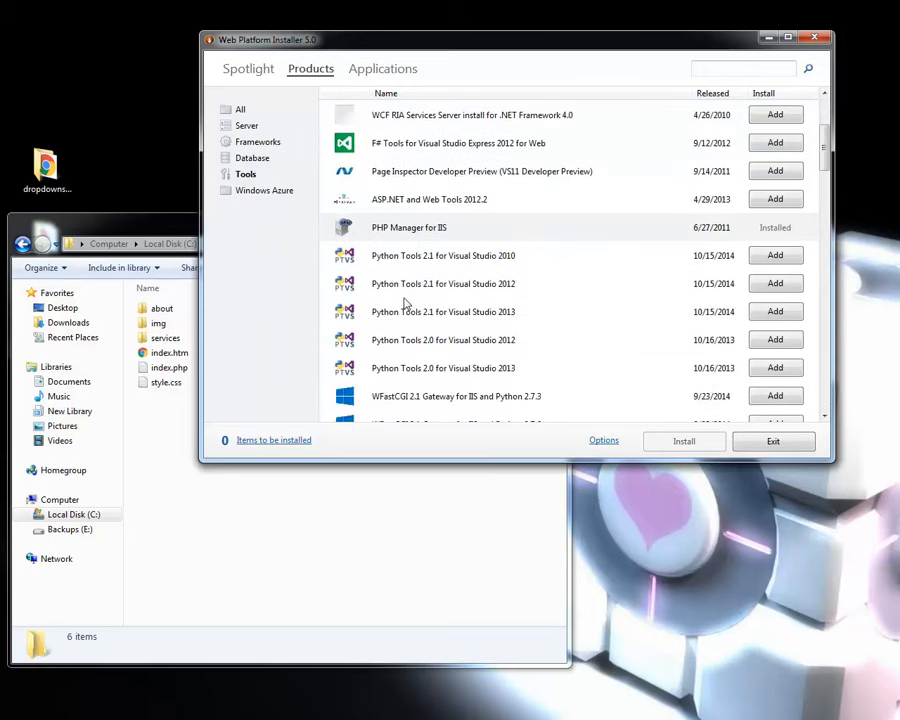
{"action": "left_click", "coordinate": [366, 232]}
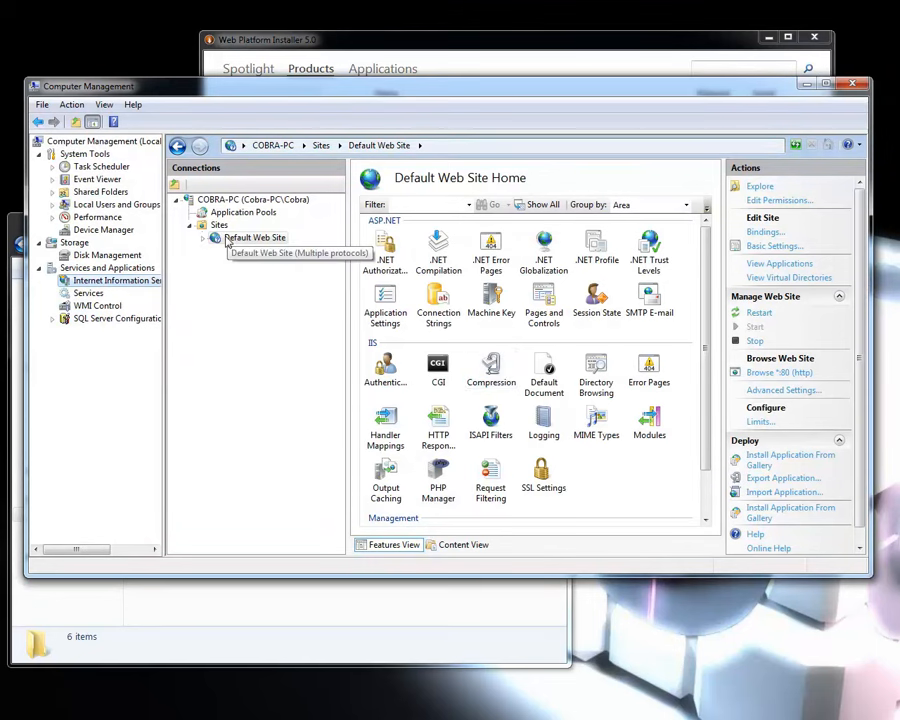
Switch to Computer Management and view the Default Web Site's PHP Manager settings and its list of enabled and disabled PHP extensions.
{"action": "double_click", "coordinate": [445, 487]}
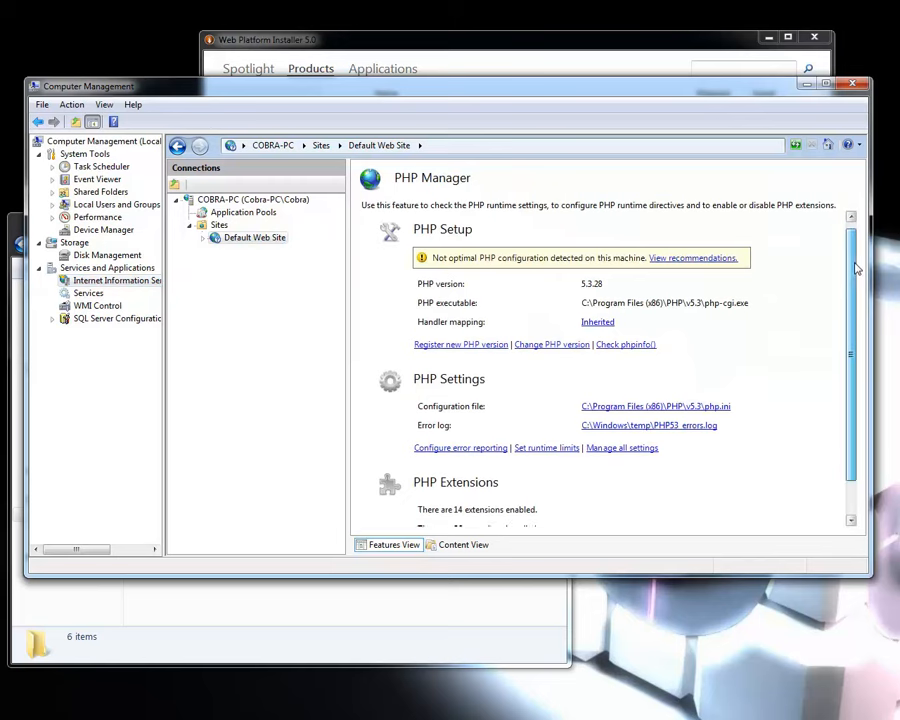
{"action": "left_click_drag", "start_coordinate": [852, 255], "coordinate": [855, 313]}
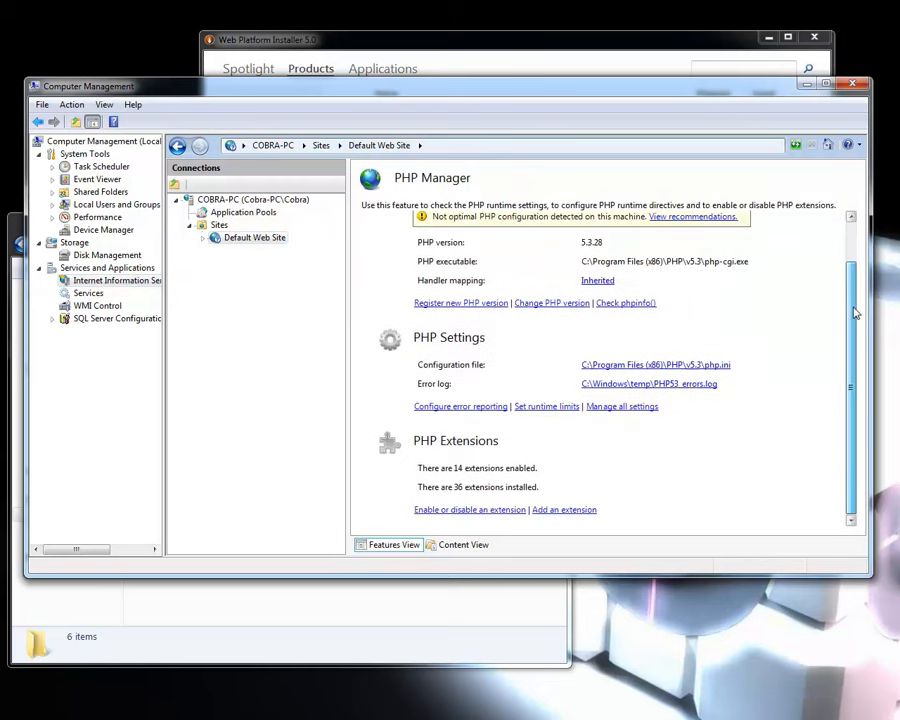
{"action": "left_click", "coordinate": [472, 510]}
{"action": "mouse_move", "coordinate": [708, 296]}
{"action": "left_mouse_down"}
{"action": "mouse_move", "coordinate": [708, 416]}
{"action": "mouse_move", "coordinate": [717, 290]}
{"action": "left_mouse_up"}
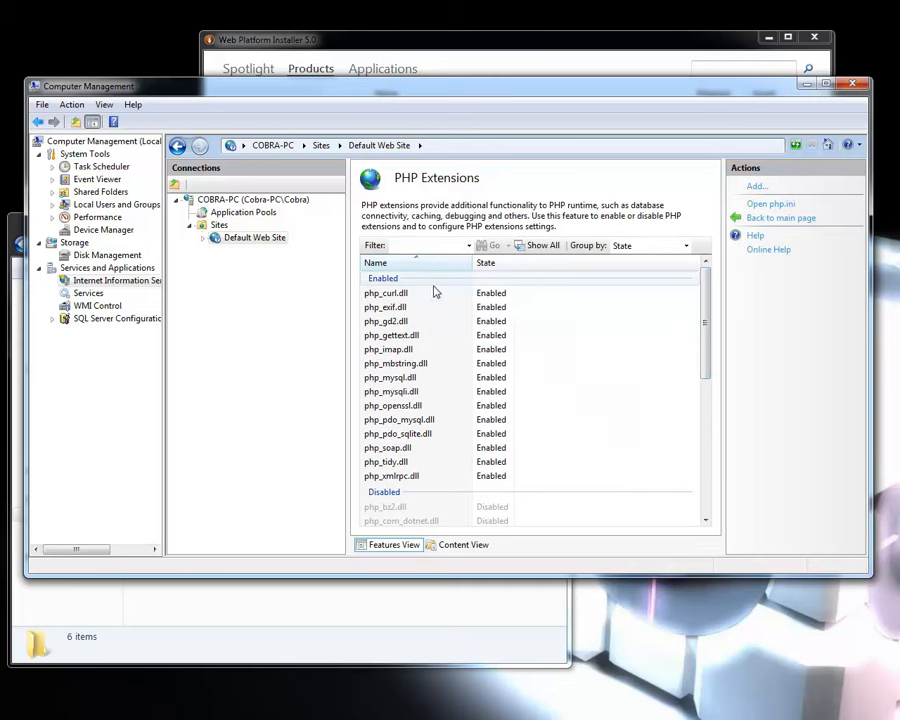
Inspect the folders under Default Web Site in the connections tree, collapse them, and return to the site's home view.
{"action": "left_click", "coordinate": [203, 237]}
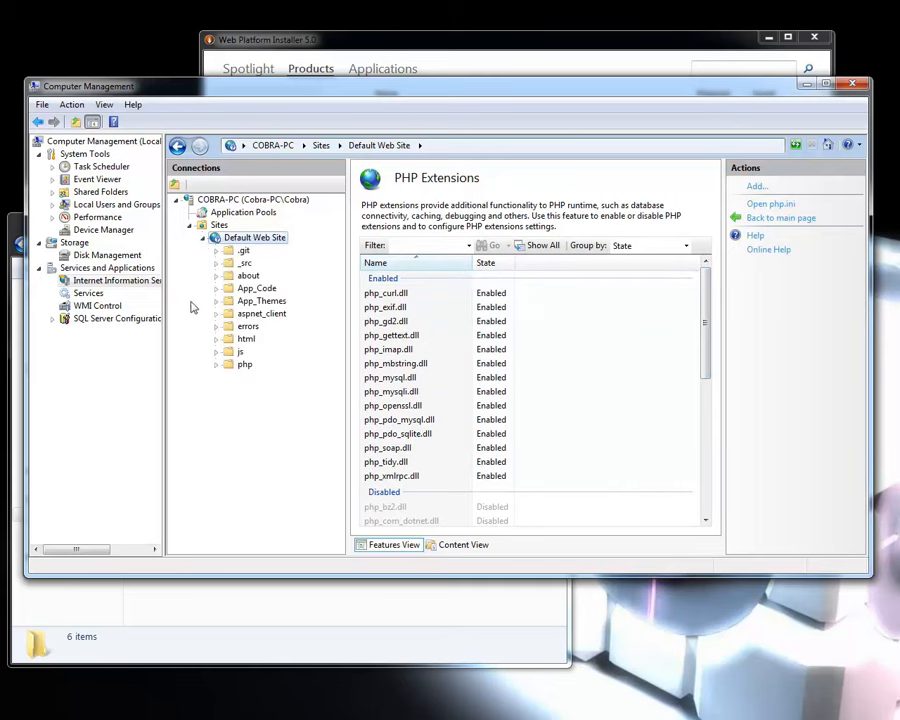
{"action": "left_click", "coordinate": [203, 238]}
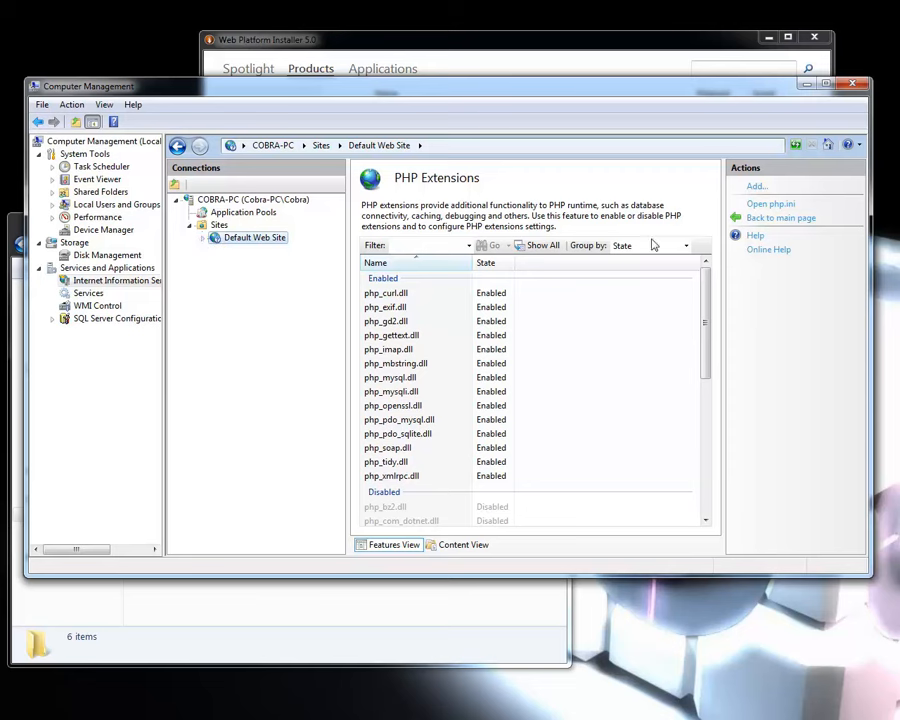
{"action": "left_click", "coordinate": [386, 146]}
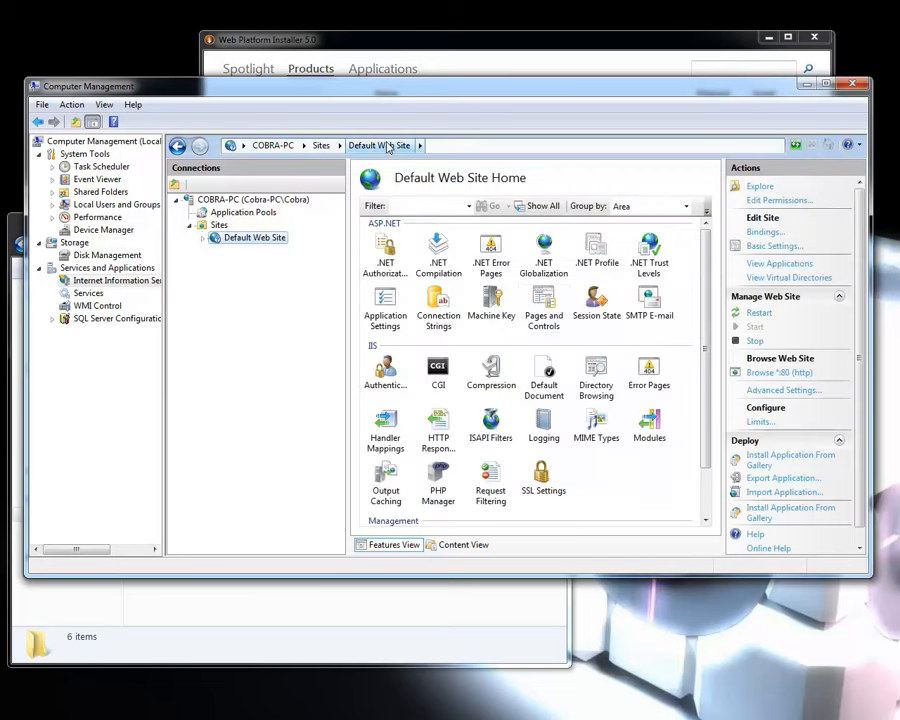
Switch back to Web Platform Installer and examine the rest of the Tools products, including the Visual Studio editions.
{"action": "left_click", "coordinate": [481, 45]}
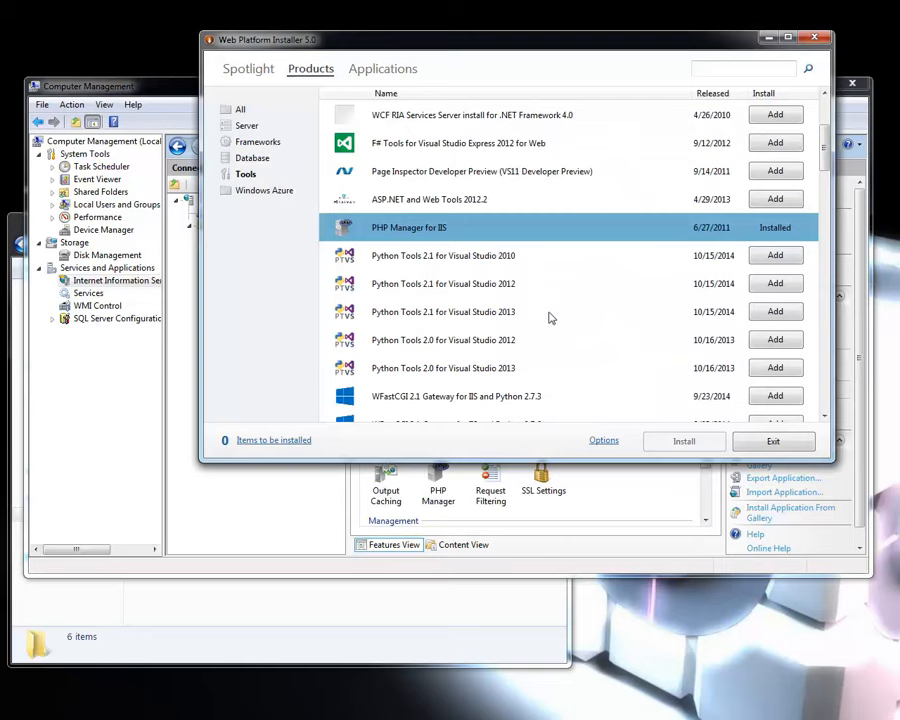
{"action": "scroll", "coordinate": [548, 318], "scroll_direction": "down", "scroll_amount": 4}
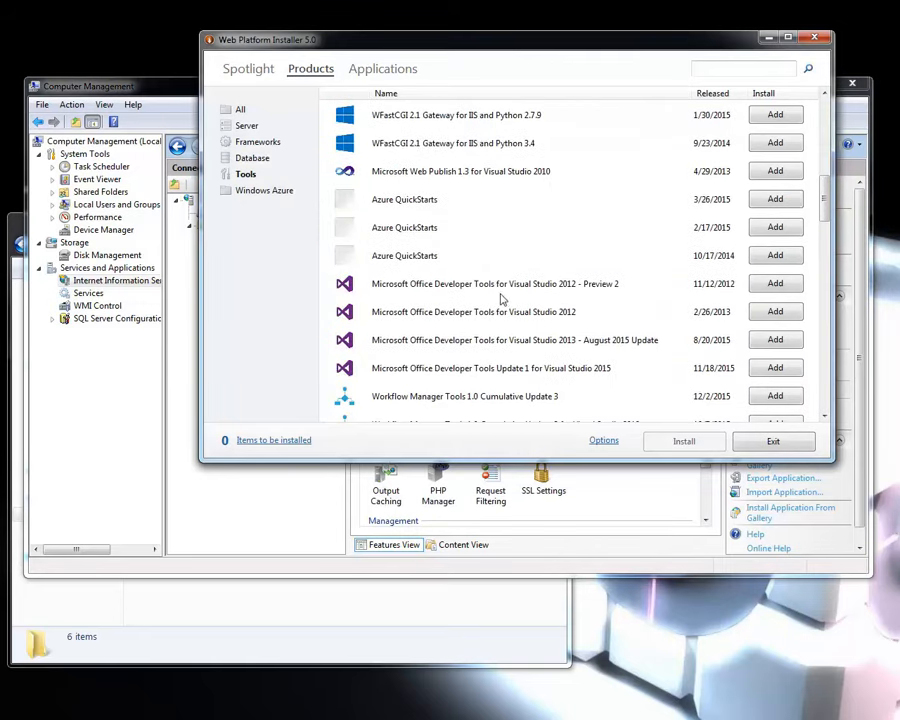
{"action": "scroll", "coordinate": [502, 300], "scroll_direction": "down", "scroll_amount": 6}
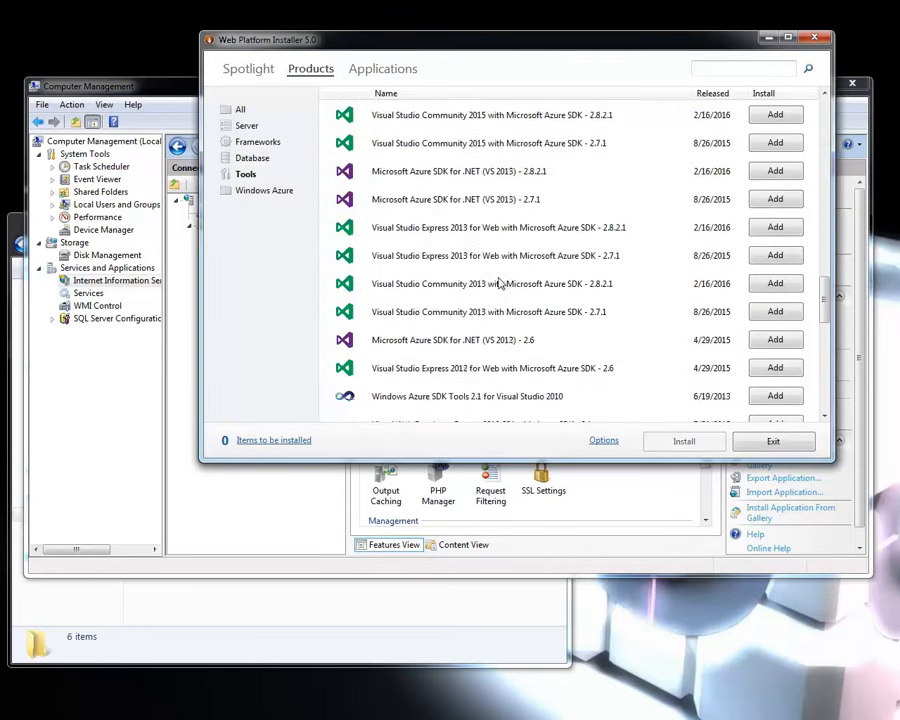
{"action": "scroll", "coordinate": [500, 285], "scroll_direction": "down", "scroll_amount": 7}
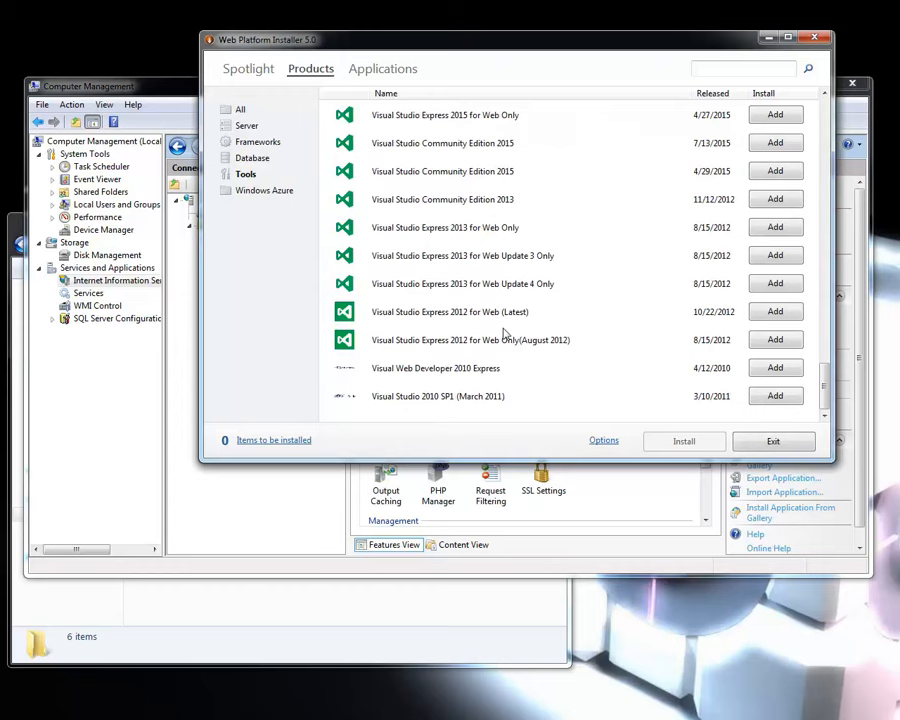
Examine the Database products list, including the SQL Server and MySQL entries.
{"action": "scroll", "coordinate": [503, 332], "scroll_direction": "up", "scroll_amount": 12}
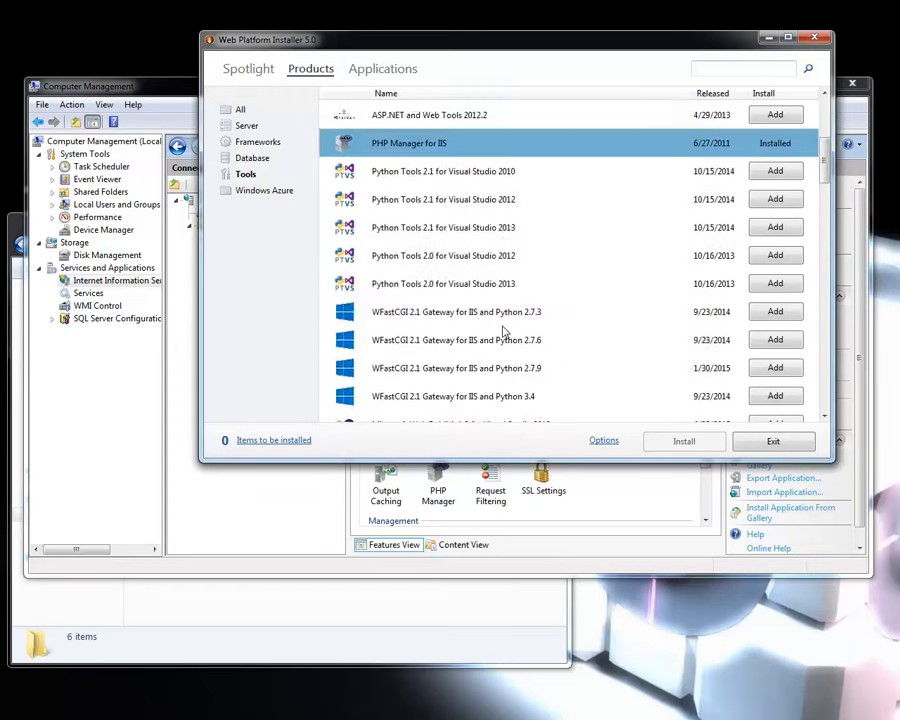
{"action": "left_click", "coordinate": [256, 158]}
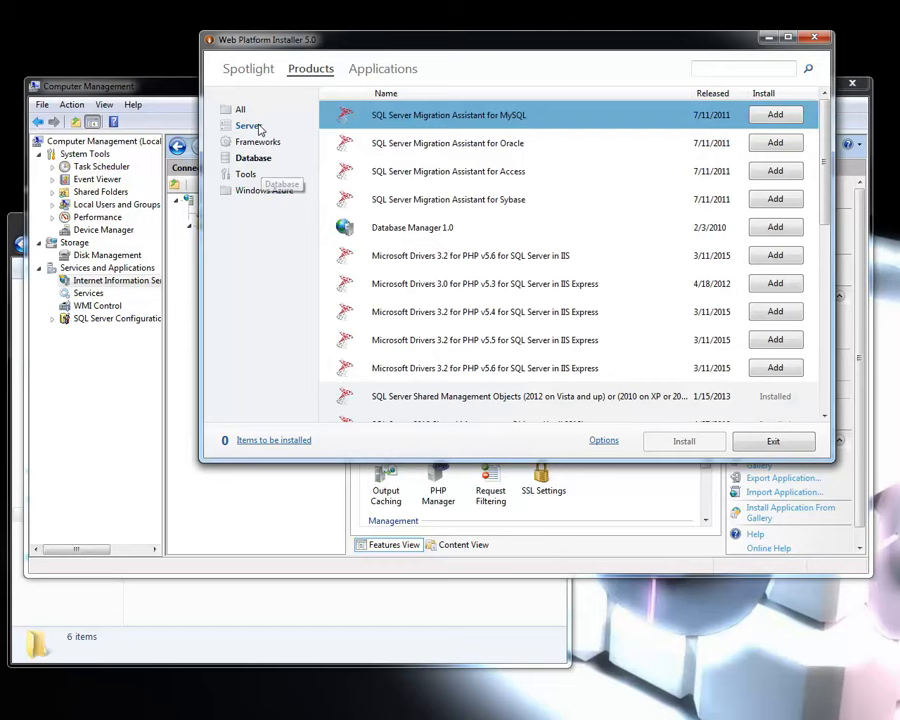
{"action": "scroll", "coordinate": [600, 222], "scroll_direction": "down", "scroll_amount": 1}
{"action": "scroll", "coordinate": [600, 222], "scroll_direction": "down", "scroll_amount": 2}
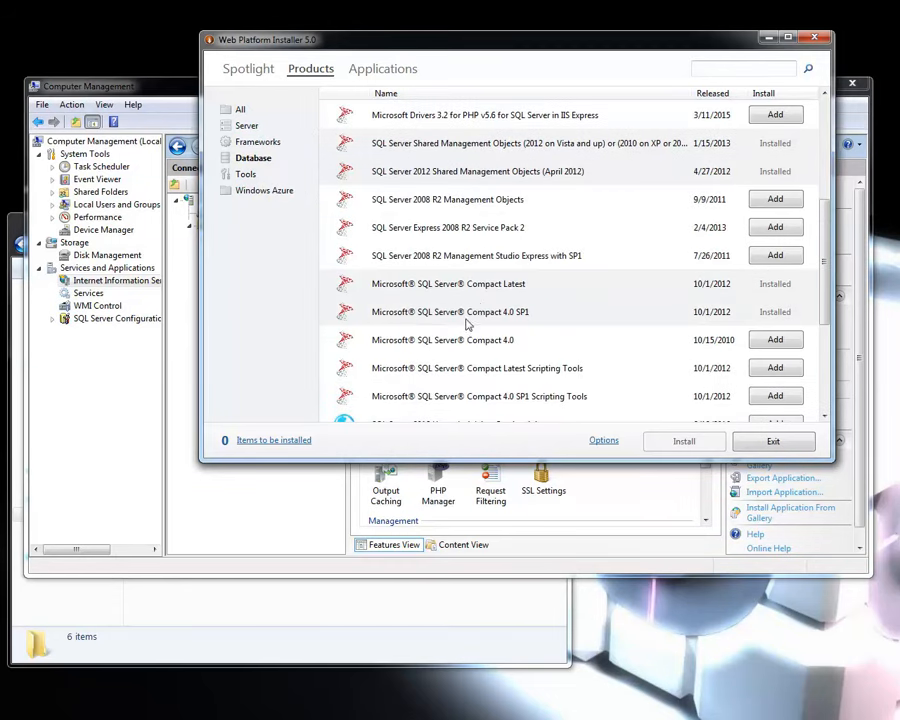
{"action": "scroll", "coordinate": [480, 325], "scroll_direction": "down", "scroll_amount": 2}
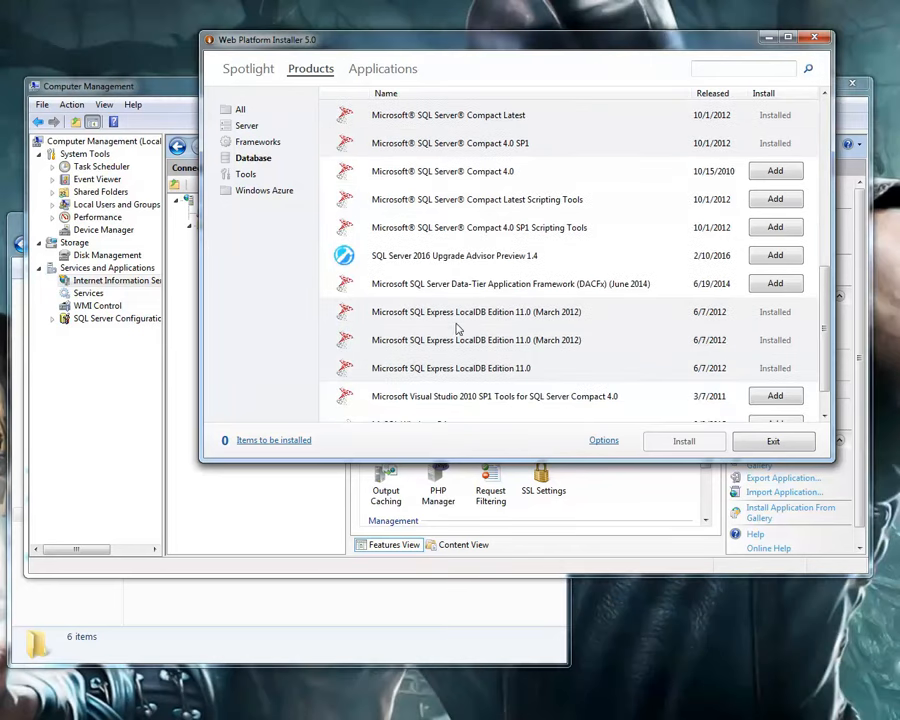
{"action": "scroll", "coordinate": [457, 329], "scroll_direction": "down", "scroll_amount": 1}
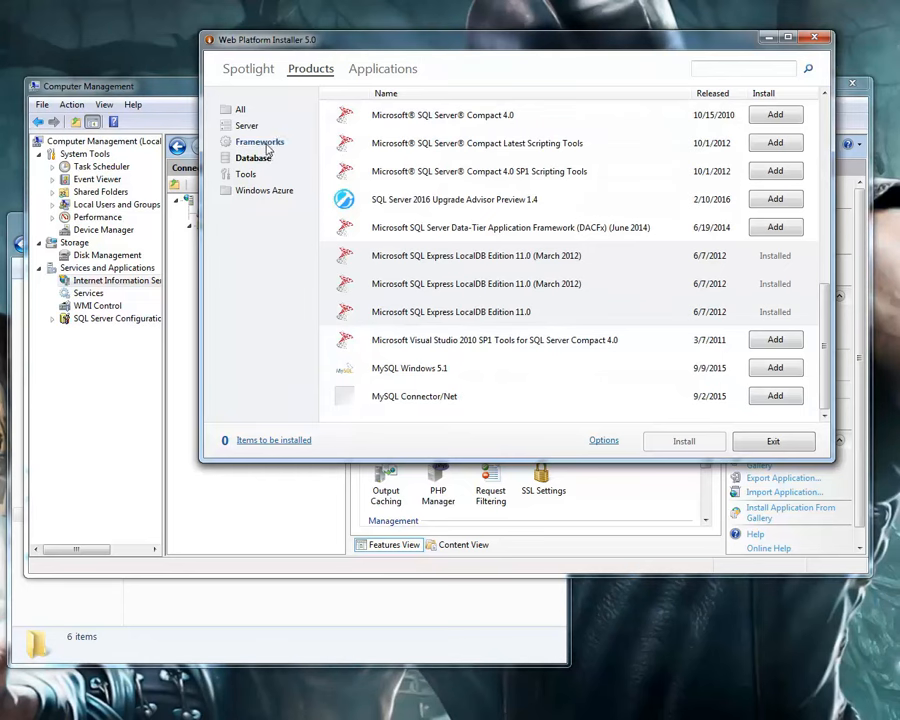
View the Frameworks, Server and All product lists and close Web Platform Installer.
{"action": "left_click", "coordinate": [252, 141]}
{"action": "left_click", "coordinate": [245, 125]}
{"action": "left_click", "coordinate": [238, 109]}
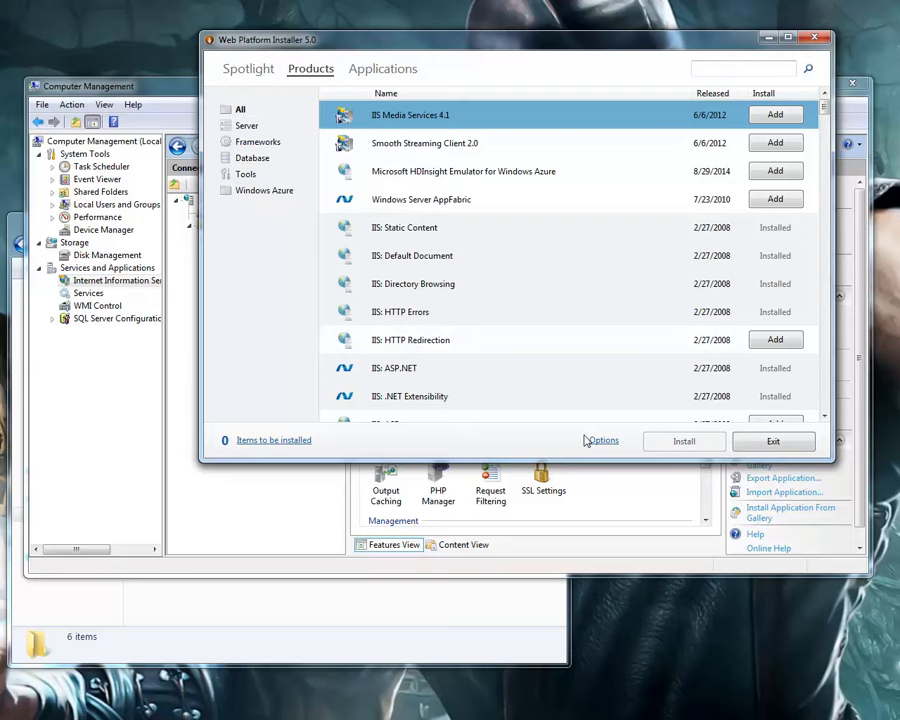
{"action": "left_click", "coordinate": [816, 38]}
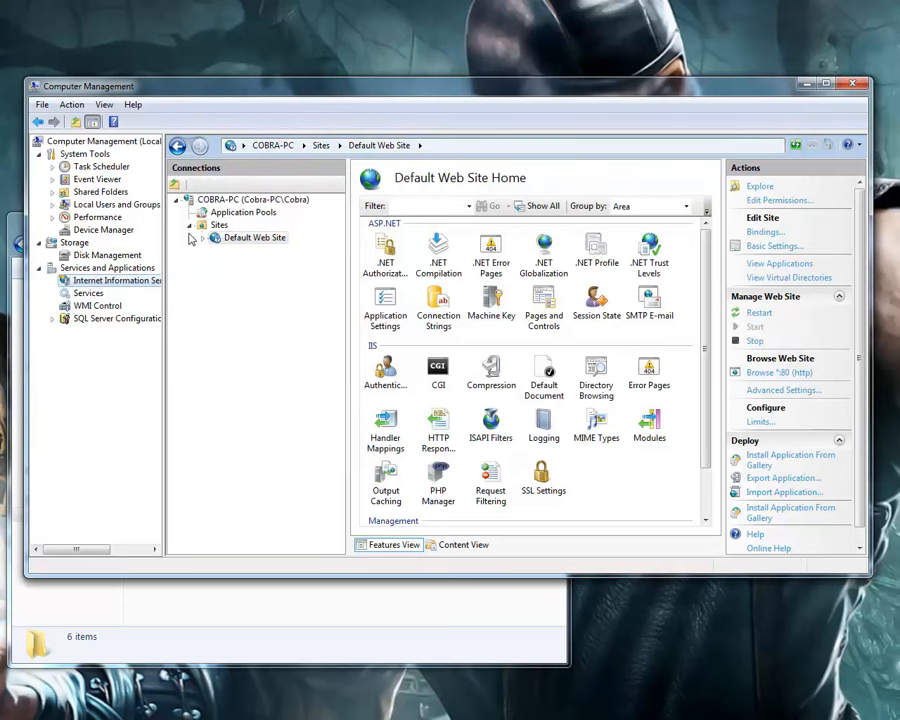
Inspect the server's connections tree down to the Default Web Site folders, view the Sites list, and collapse the folders.
{"action": "left_click", "coordinate": [174, 201]}
{"action": "left_click", "coordinate": [176, 201]}
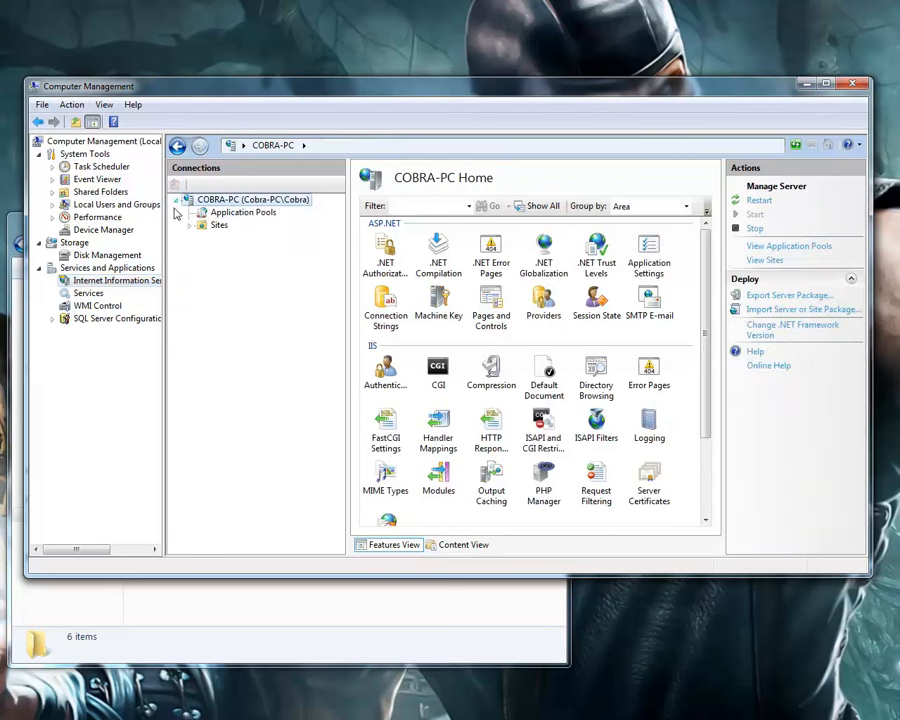
{"action": "left_click", "coordinate": [190, 225]}
{"action": "left_click", "coordinate": [203, 238]}
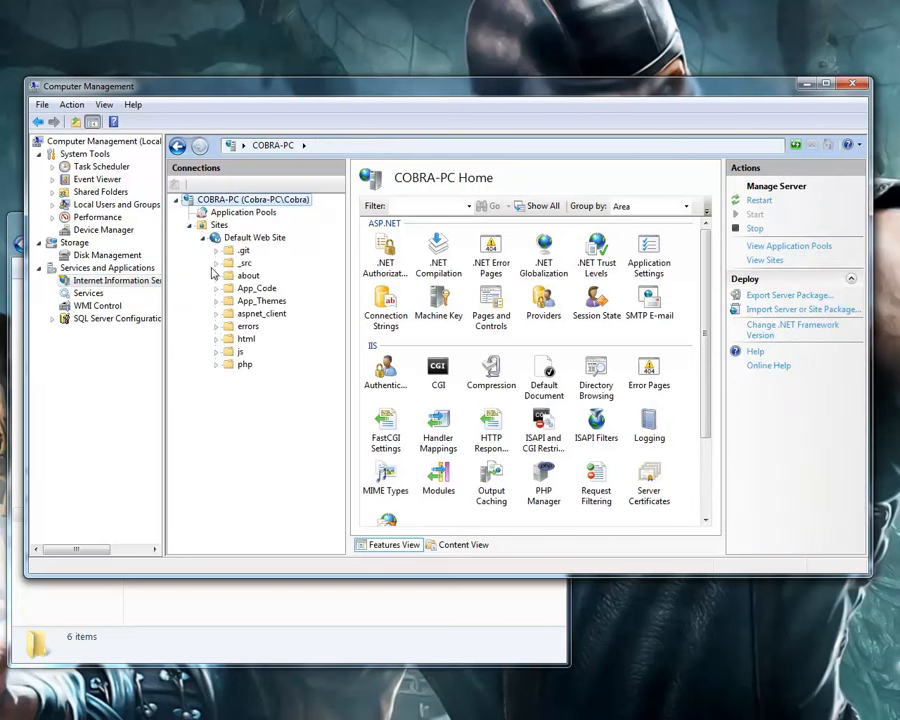
{"action": "left_click", "coordinate": [216, 225]}
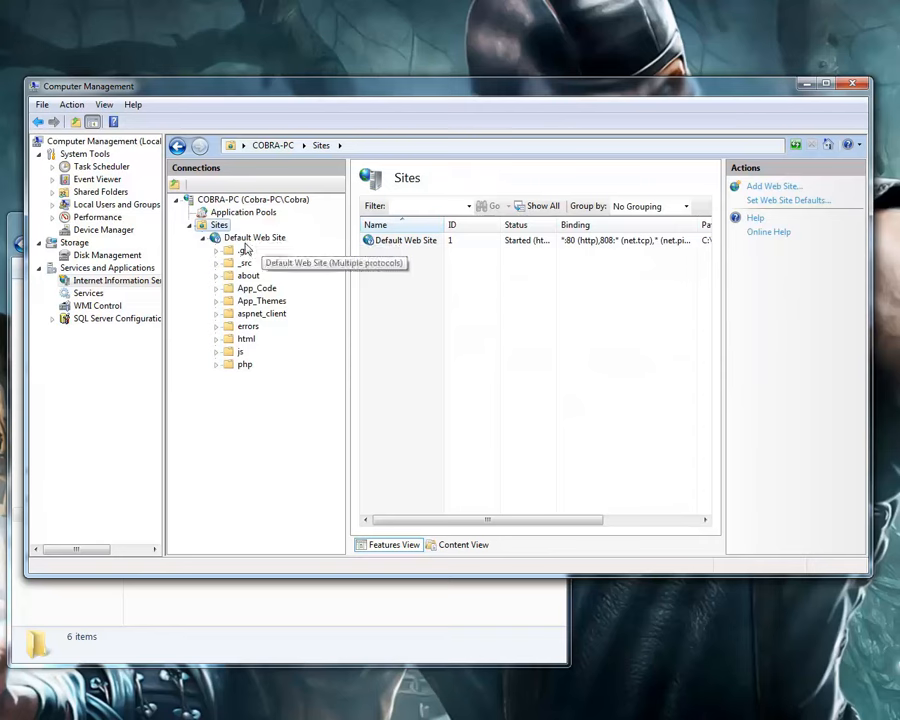
{"action": "left_click", "coordinate": [201, 239]}
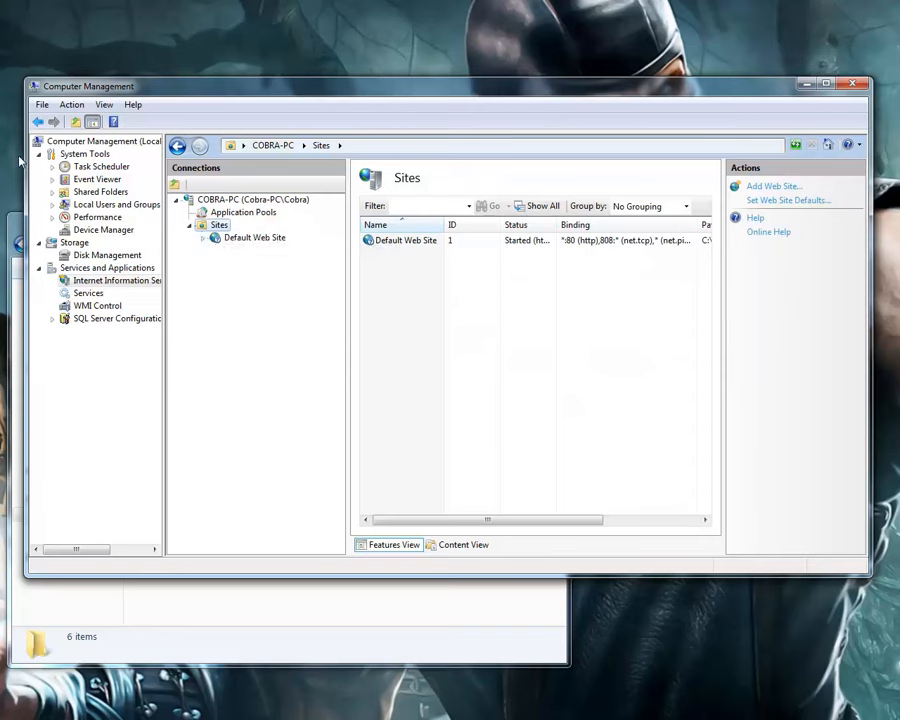
Check the commands available for Sites, view the Application Pools, and expand the Default Web Site folders.
{"action": "left_click_drag", "start_coordinate": [23, 160], "coordinate": [12, 160]}
{"action": "right_click", "coordinate": [203, 228]}
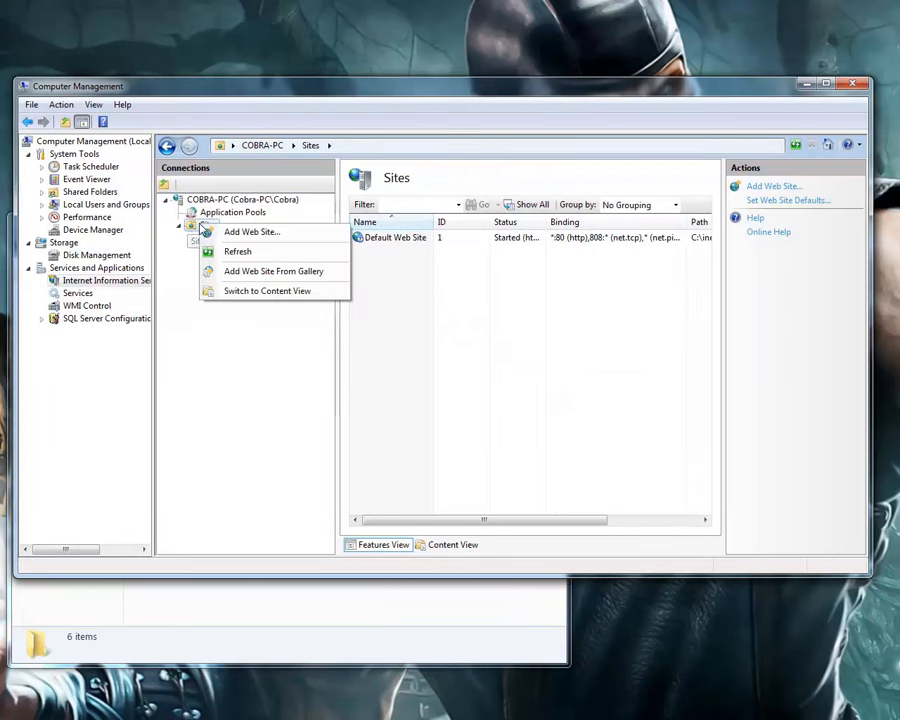
{"action": "left_click", "coordinate": [185, 275]}
{"action": "left_click", "coordinate": [200, 213]}
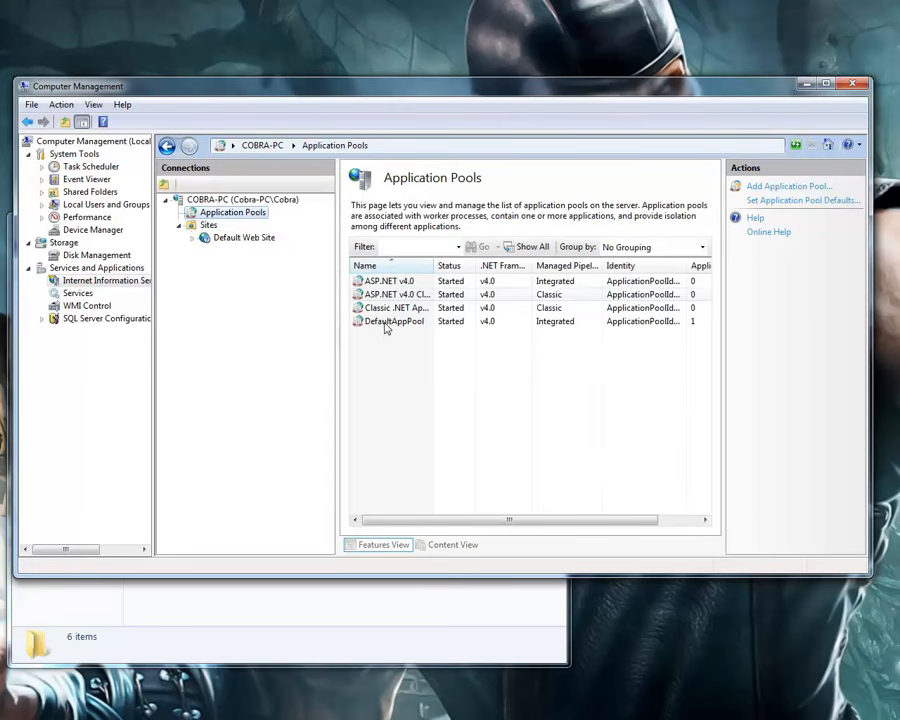
{"action": "left_click", "coordinate": [193, 239]}
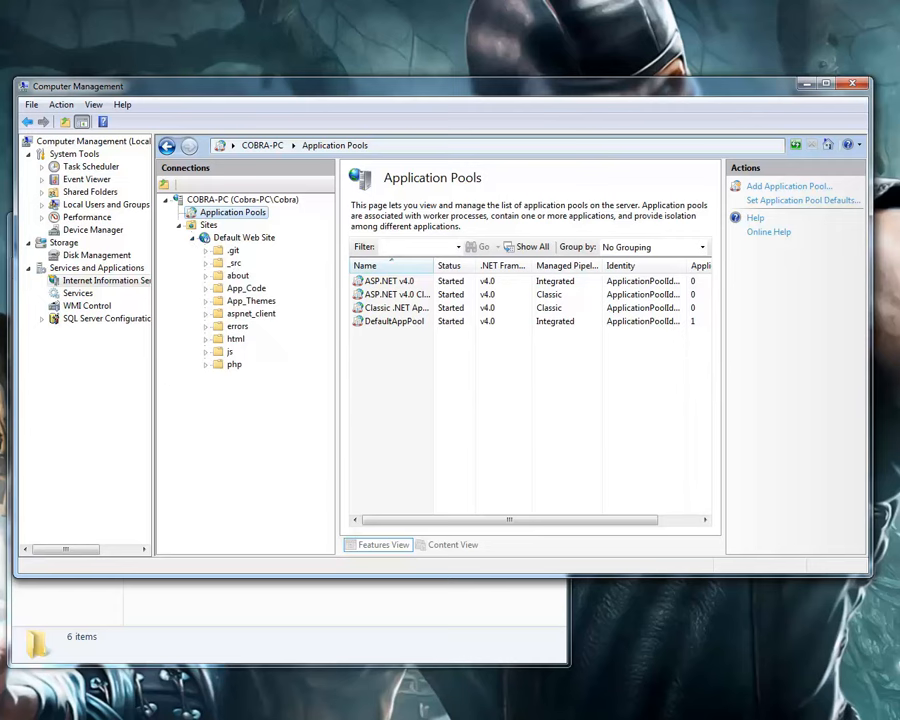
Switch to Chrome, open the localhost home page from the university logo, and move the browser aside to reveal the site's folders.
{"action": "left_click", "coordinate": [420, 717]}
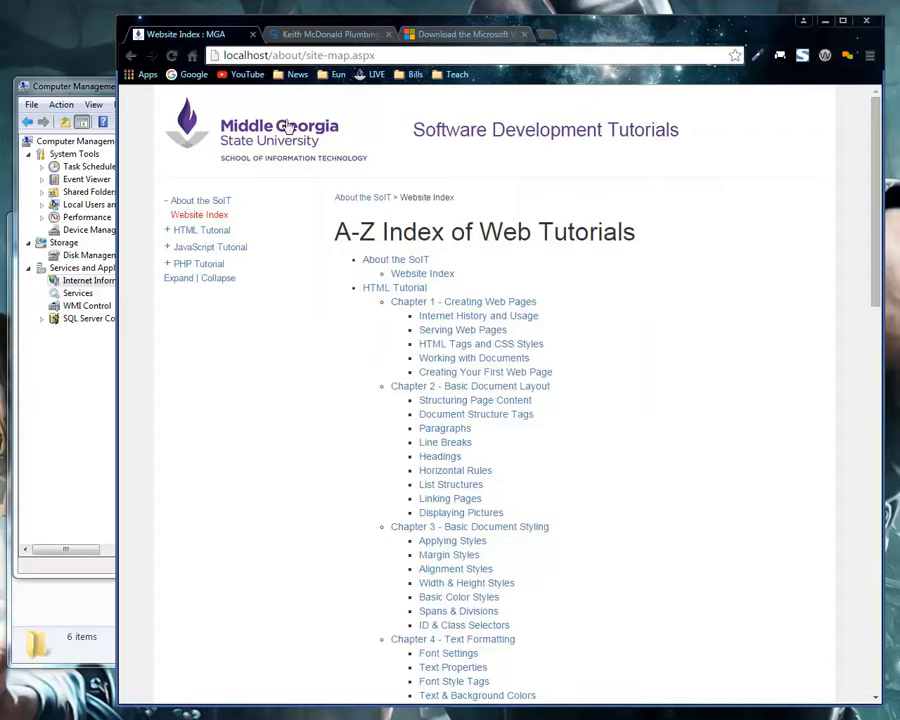
{"action": "left_click", "coordinate": [287, 125]}
{"action": "left_click_drag", "start_coordinate": [344, 28], "coordinate": [503, 20]}
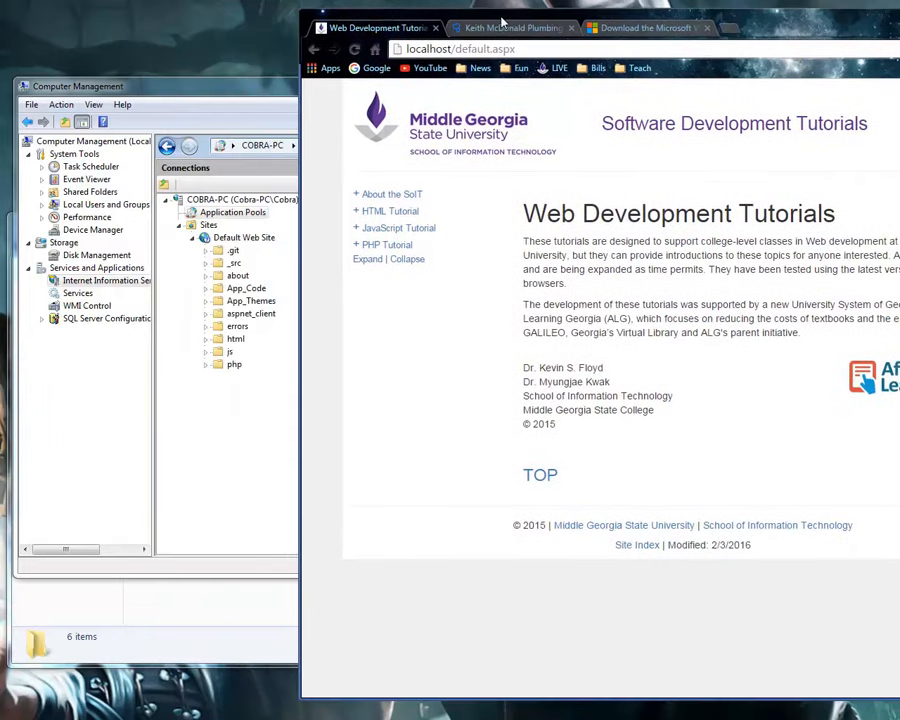
Switch back to Computer Management and view the php, App_Themes, App_Code and about folders, returning to Default Web Site's home view.
{"action": "left_click", "coordinate": [234, 364]}
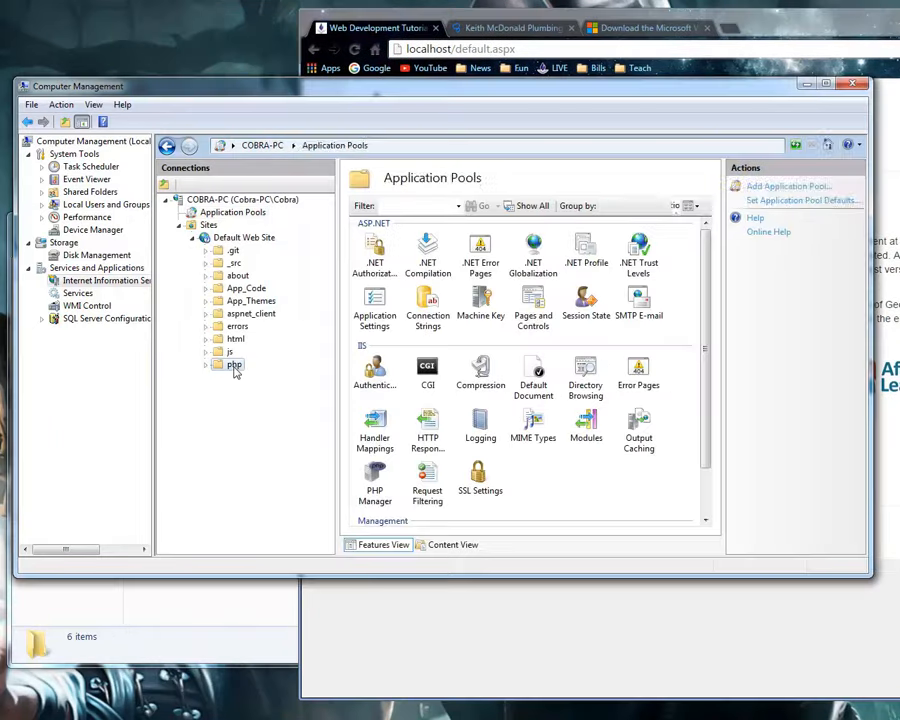
{"action": "left_click", "coordinate": [240, 300]}
{"action": "left_click", "coordinate": [245, 288]}
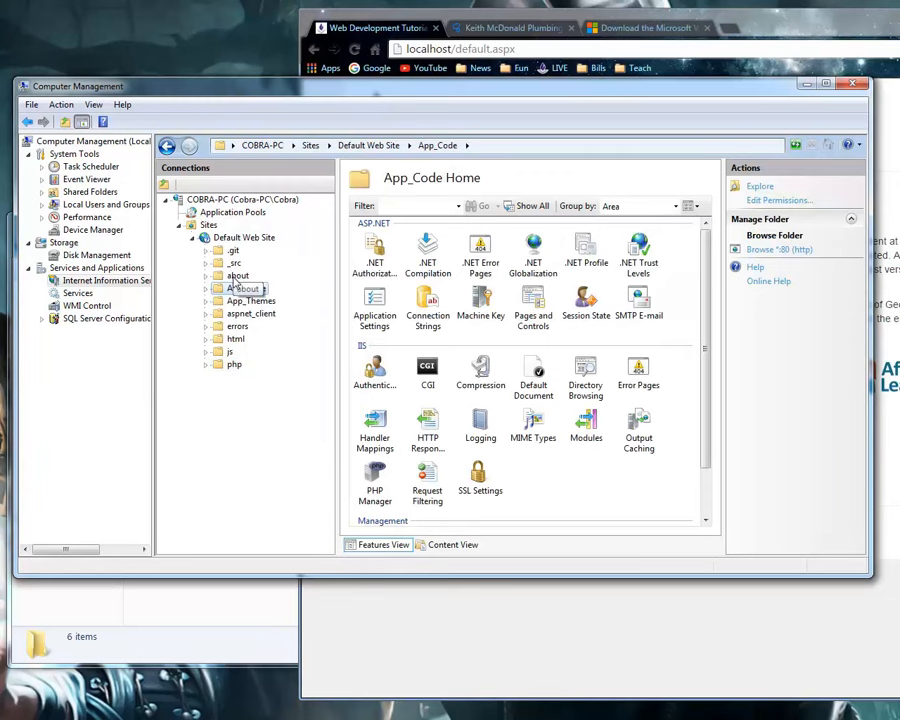
{"action": "left_click", "coordinate": [238, 275]}
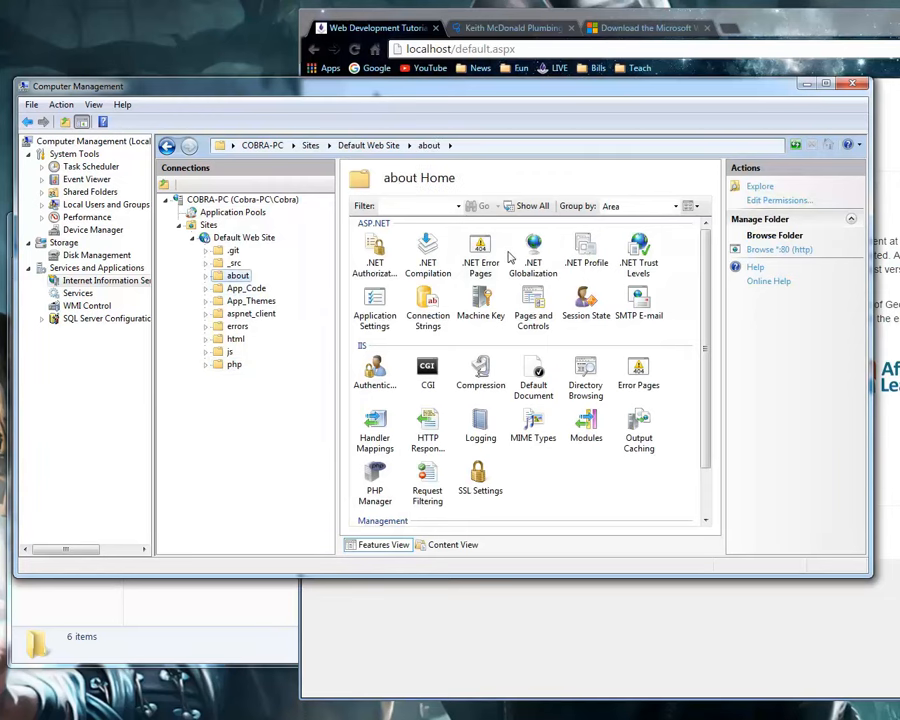
{"action": "left_click", "coordinate": [243, 240]}
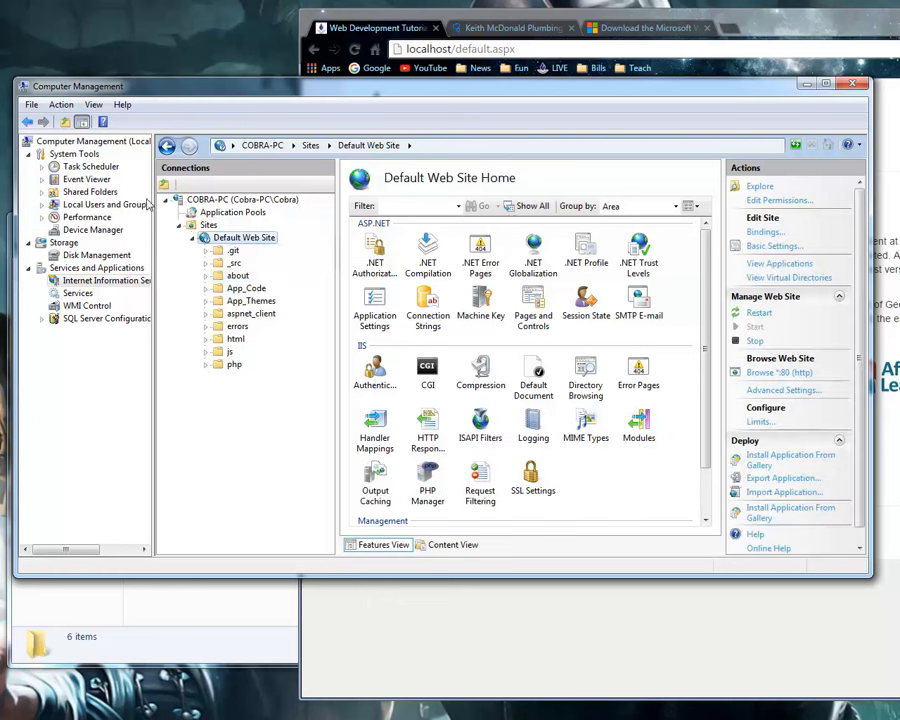
View the SSL Settings of the errors folder and of Default Web Site, returning to the site's home view.
{"action": "left_click", "coordinate": [237, 326]}
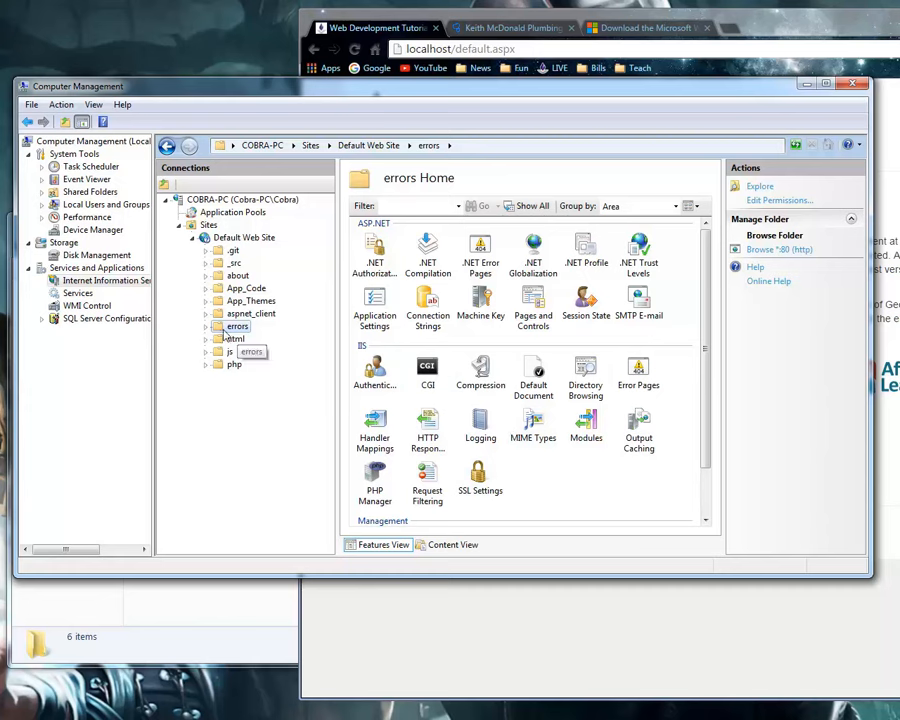
{"action": "double_click", "coordinate": [481, 482]}
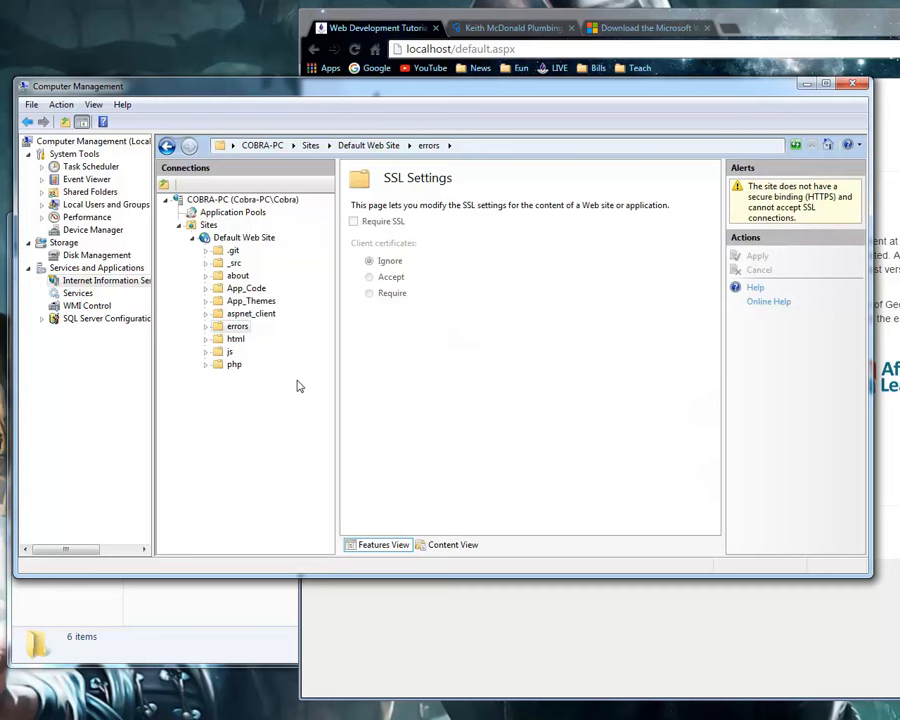
{"action": "left_click", "coordinate": [245, 240]}
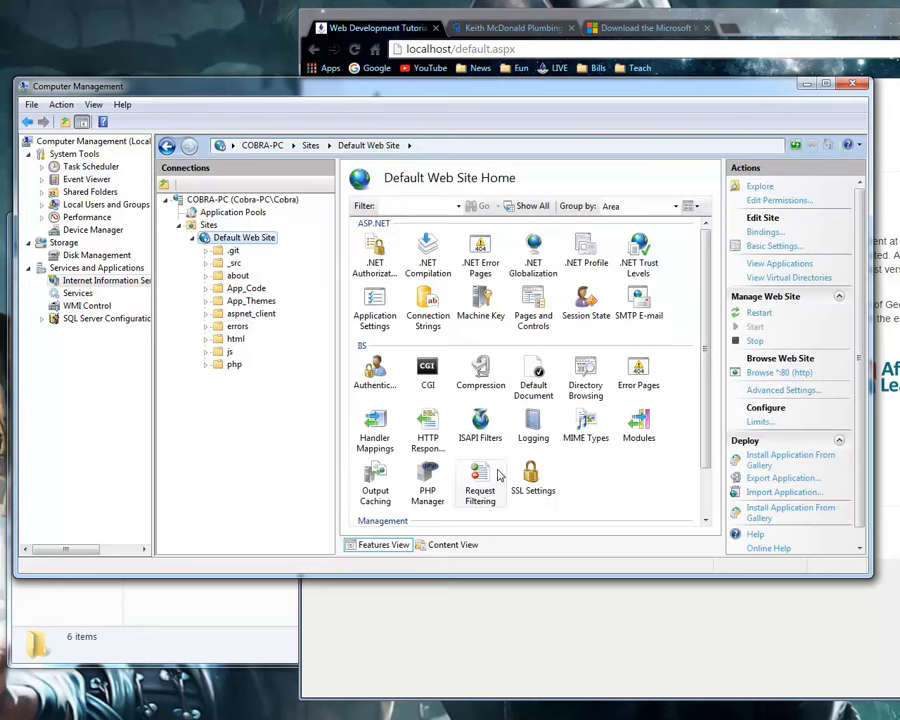
{"action": "double_click", "coordinate": [532, 478]}
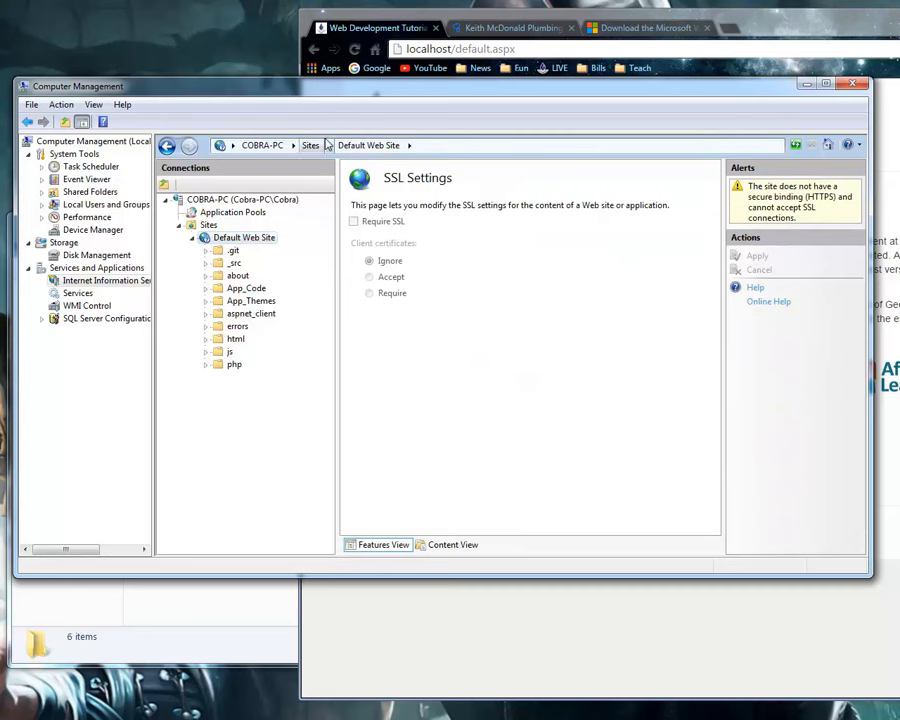
{"action": "left_click", "coordinate": [248, 238]}
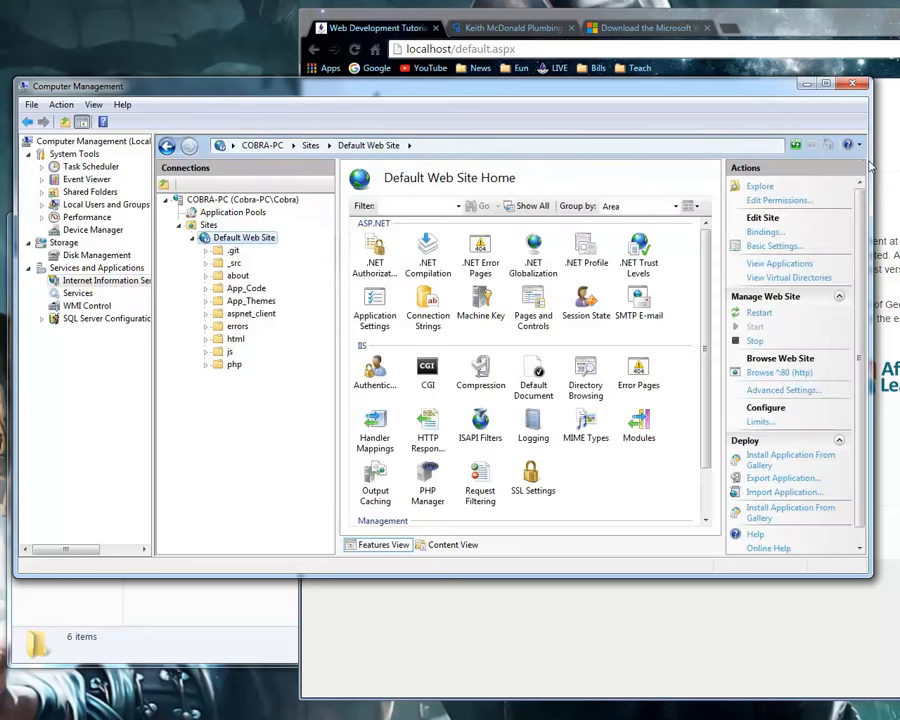
Widen the Computer Management window, narrow the connections area, and open Default Web Site's Advanced Settings.
{"action": "left_click_drag", "start_coordinate": [870, 167], "coordinate": [892, 167]}
{"action": "left_click_drag", "start_coordinate": [337, 226], "coordinate": [307, 232]}
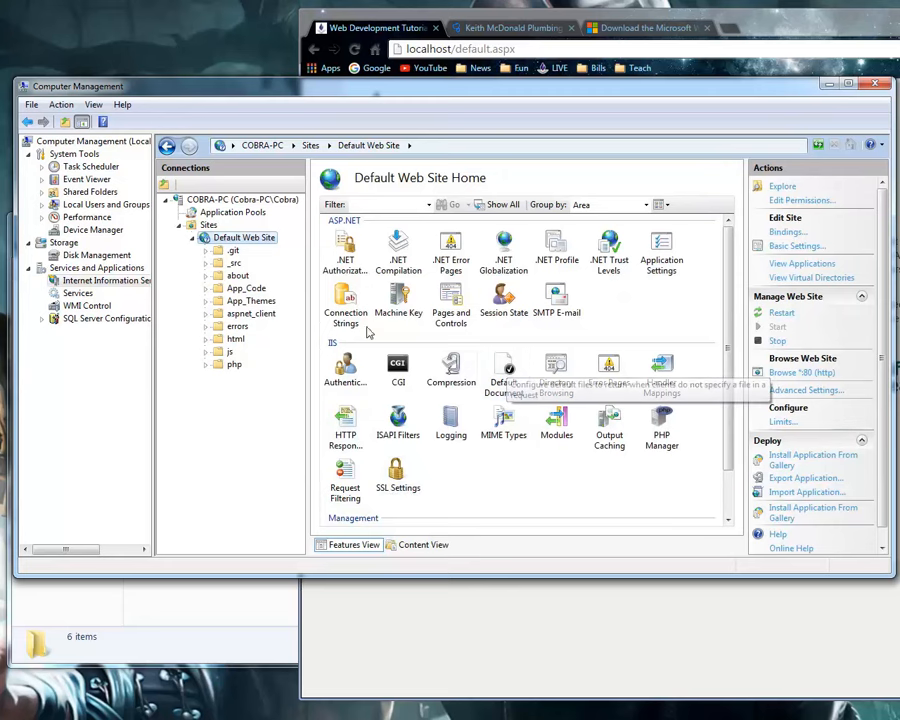
{"action": "right_click", "coordinate": [226, 243]}
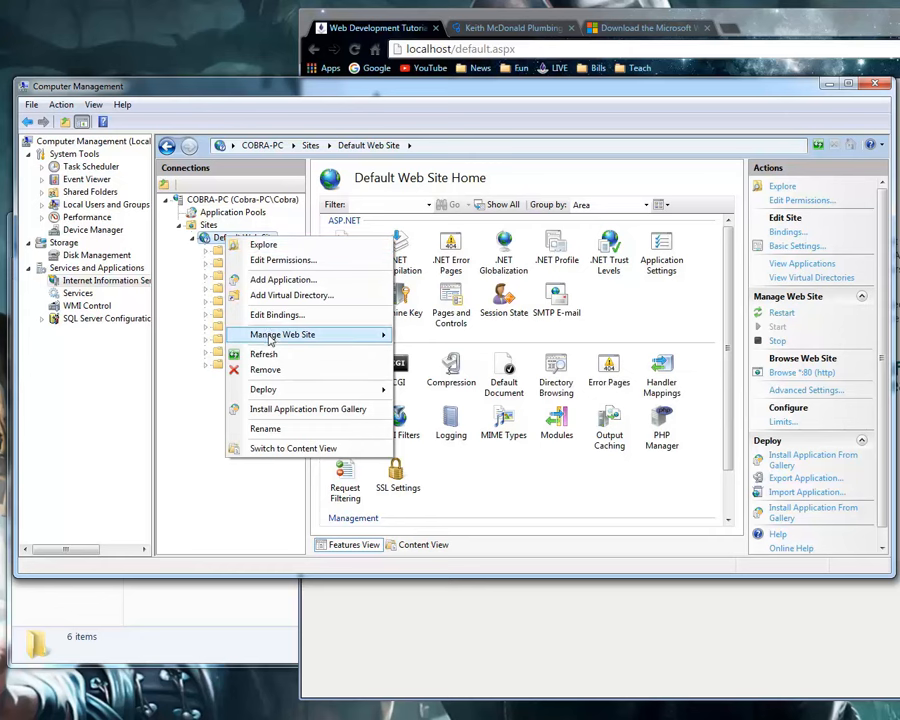
{"action": "mouse_move", "coordinate": [269, 341]}
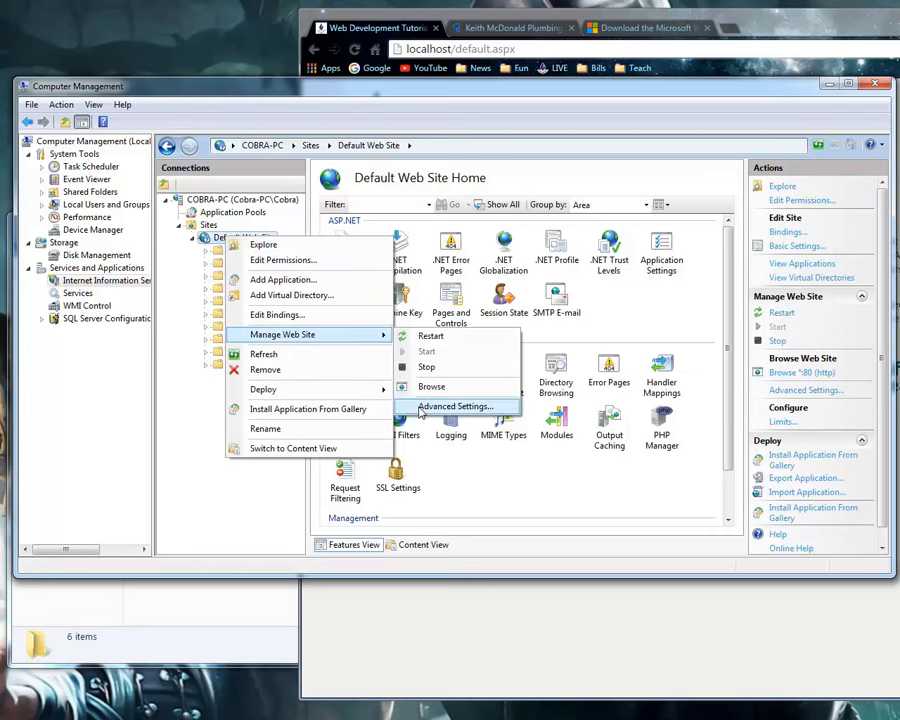
{"action": "mouse_move", "coordinate": [300, 334]}
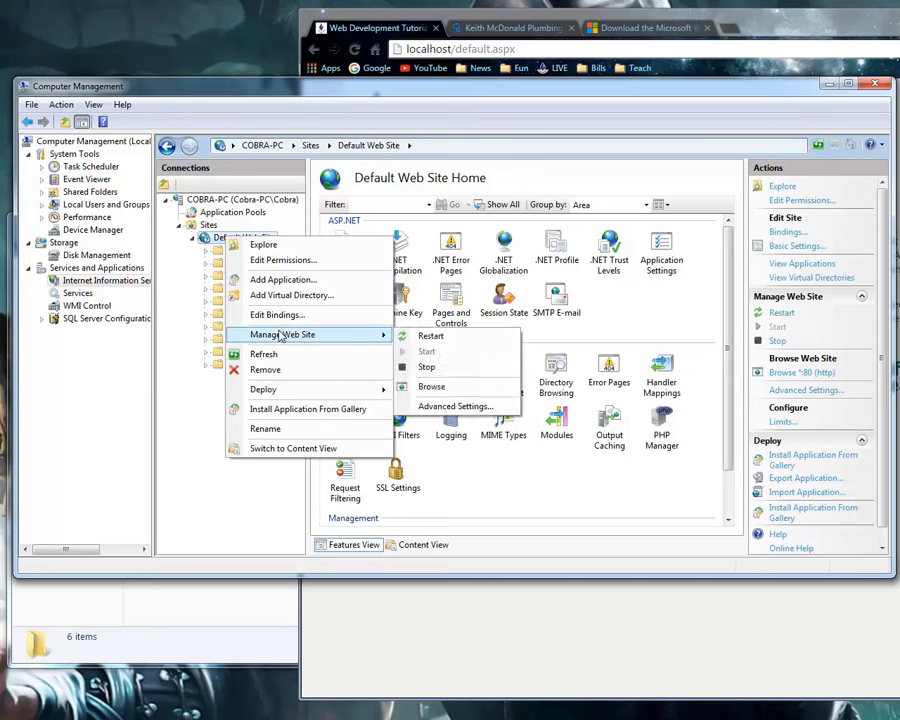
{"action": "left_click", "coordinate": [452, 408]}
Inspect the site's Physical Path, cancel its folder browser, and resize the settings columns to show the whole path.
{"action": "left_click", "coordinate": [575, 237]}
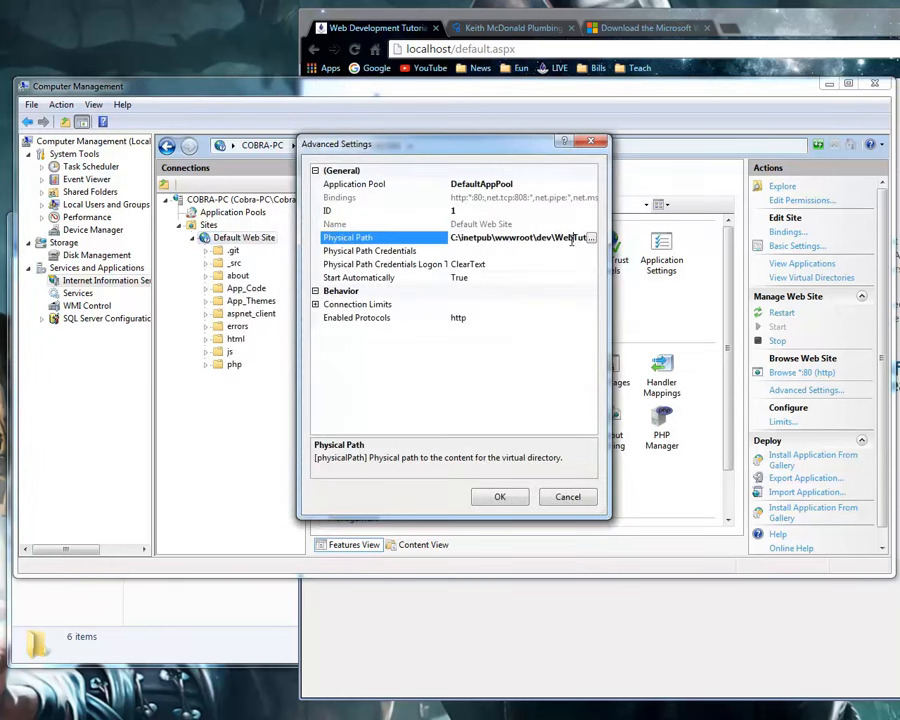
{"action": "left_click", "coordinate": [590, 237]}
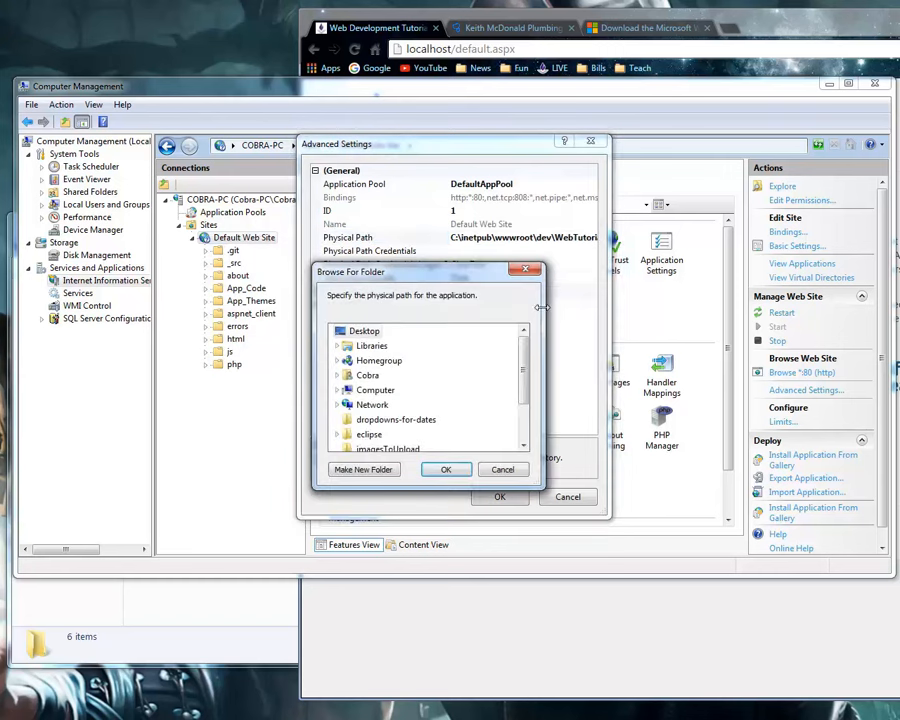
{"action": "left_click", "coordinate": [507, 469]}
{"action": "mouse_move", "coordinate": [449, 237]}
{"action": "left_mouse_down"}
{"action": "mouse_move", "coordinate": [458, 237]}
{"action": "mouse_move", "coordinate": [424, 237]}
{"action": "mouse_move", "coordinate": [458, 237]}
{"action": "left_mouse_up"}
{"action": "left_click", "coordinate": [432, 237]}
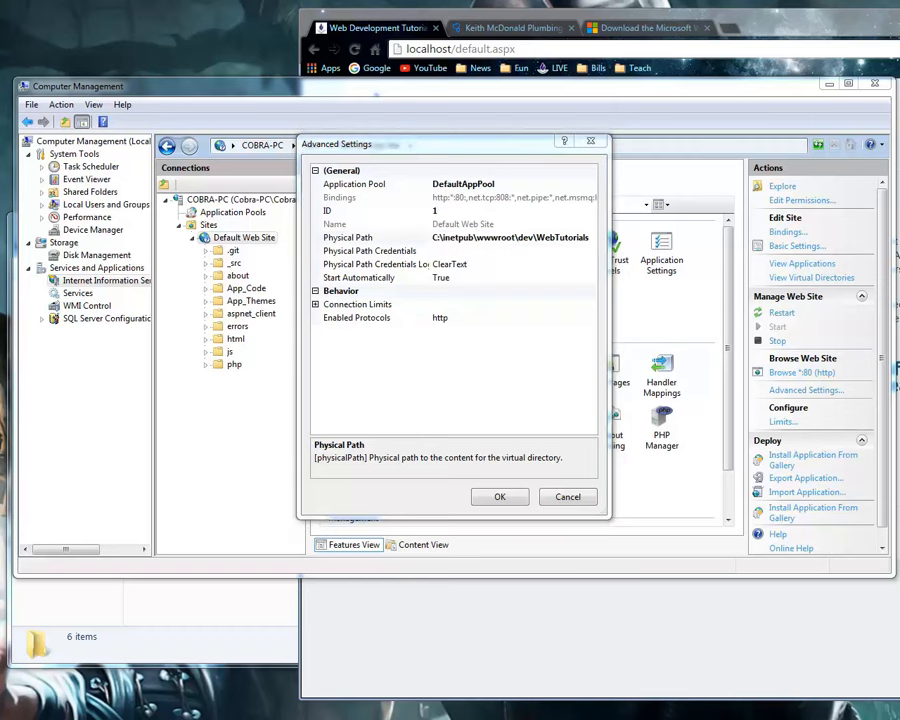
Open C:\inetpub\wwwroot in a new Windows Explorer window and move it clear of the Physical Path setting.
{"action": "key", "text": "super+e"}
{"action": "left_click_drag", "start_coordinate": [296, 250], "coordinate": [426, 252]}
{"action": "double_click", "coordinate": [335, 342]}
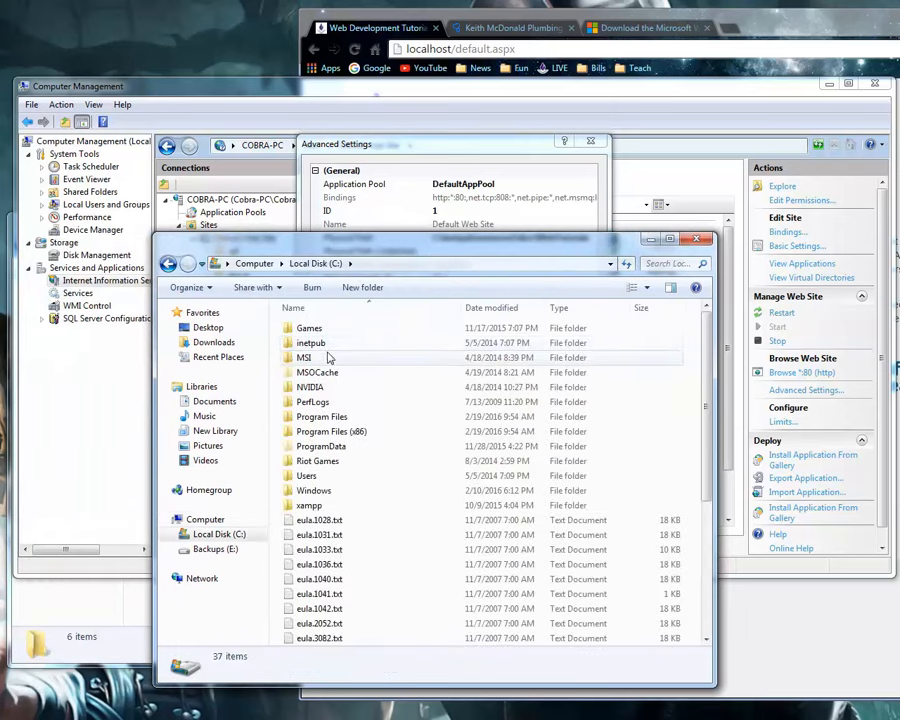
{"action": "double_click", "coordinate": [327, 345]}
{"action": "left_click", "coordinate": [318, 392]}
{"action": "double_click", "coordinate": [318, 394]}
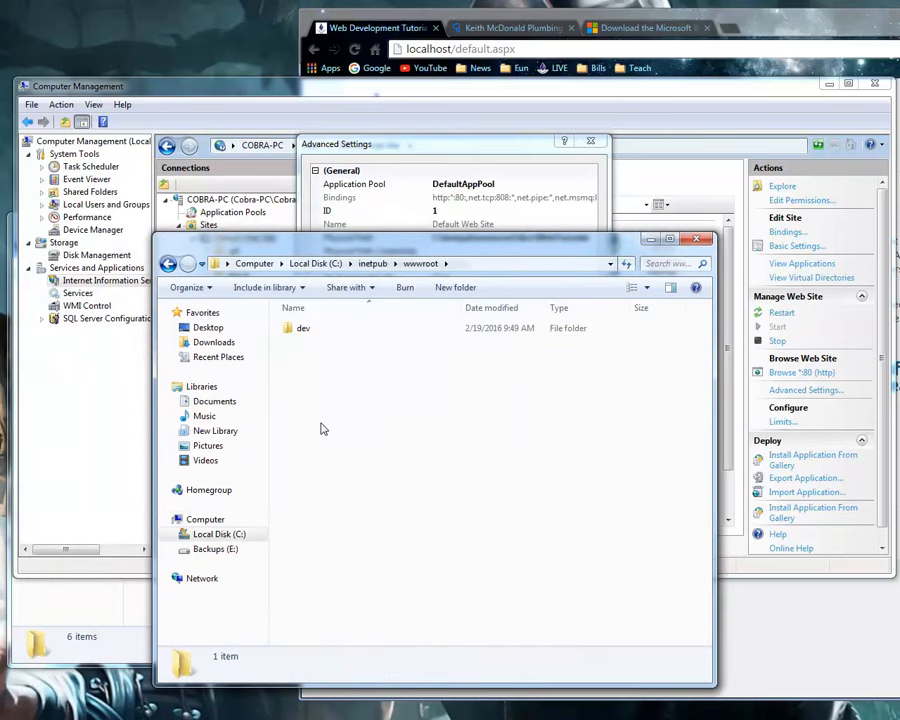
{"action": "left_click_drag", "start_coordinate": [373, 241], "coordinate": [580, 302]}
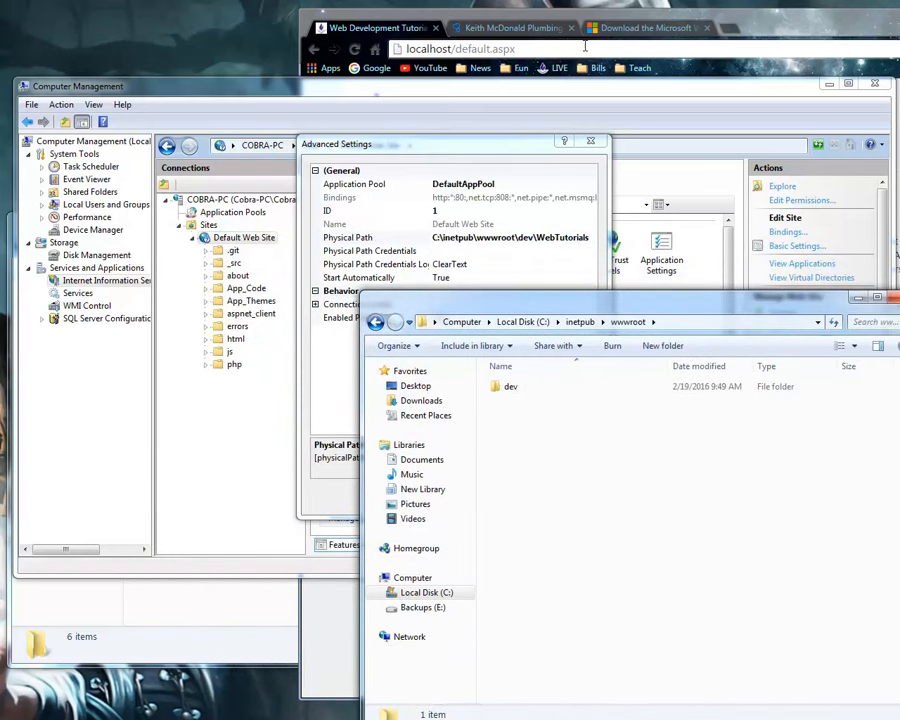
Switch to Chrome and select default.aspx in the localhost address.
{"action": "left_click", "coordinate": [463, 50]}
{"action": "left_click_drag", "start_coordinate": [456, 48], "coordinate": [516, 289]}
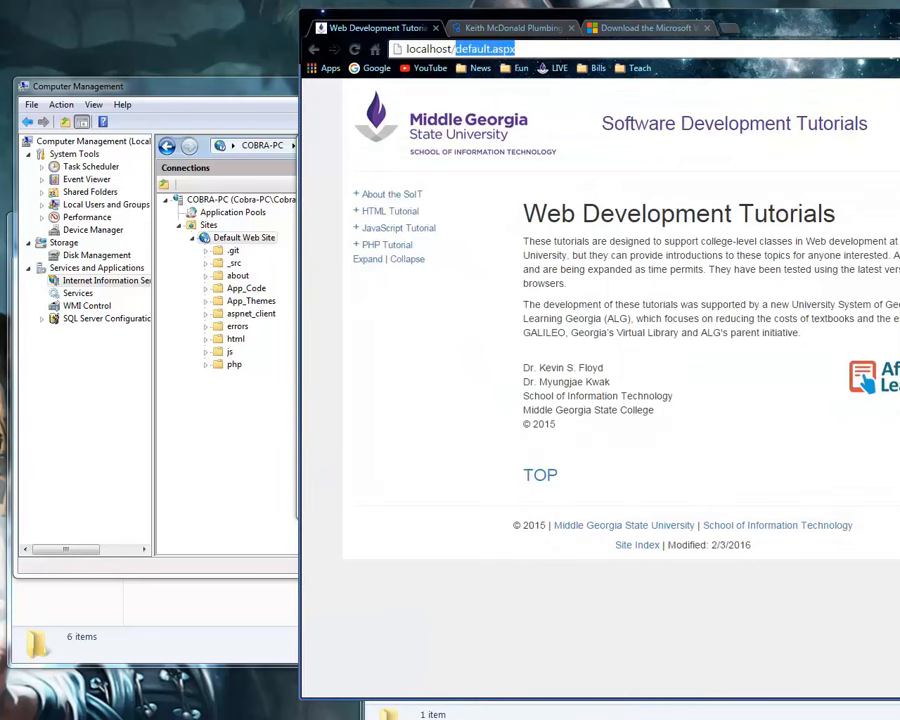
Switch to the wwwroot Explorer window, check the dev folder's Send to options, and open the folder.
{"action": "left_click", "coordinate": [530, 702]}
{"action": "left_click_drag", "start_coordinate": [561, 302], "coordinate": [565, 266]}
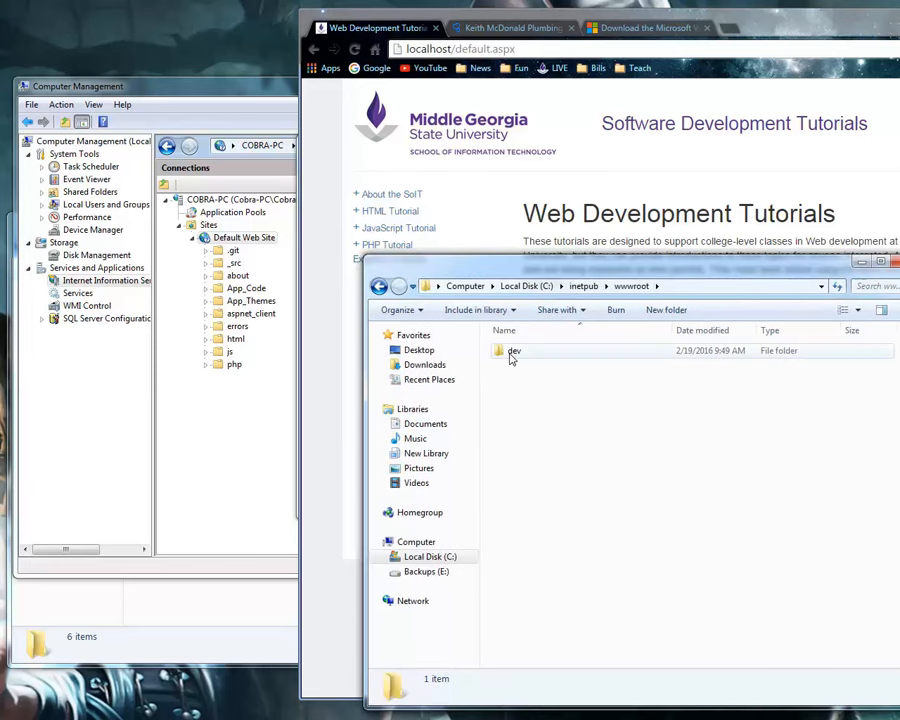
{"action": "right_click", "coordinate": [525, 353]}
{"action": "left_click", "coordinate": [512, 351]}
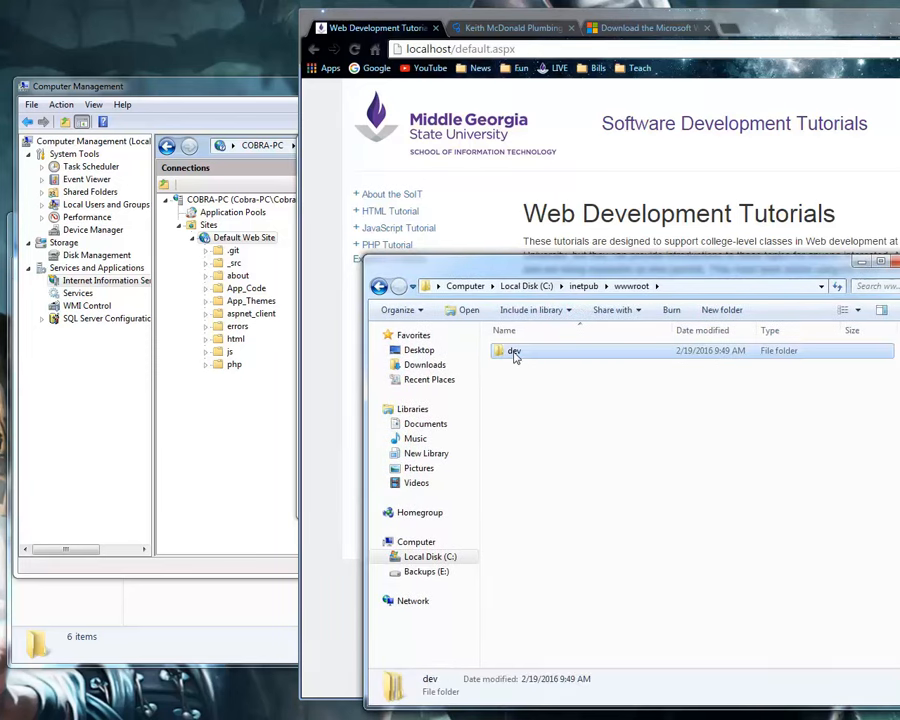
{"action": "right_click", "coordinate": [511, 351]}
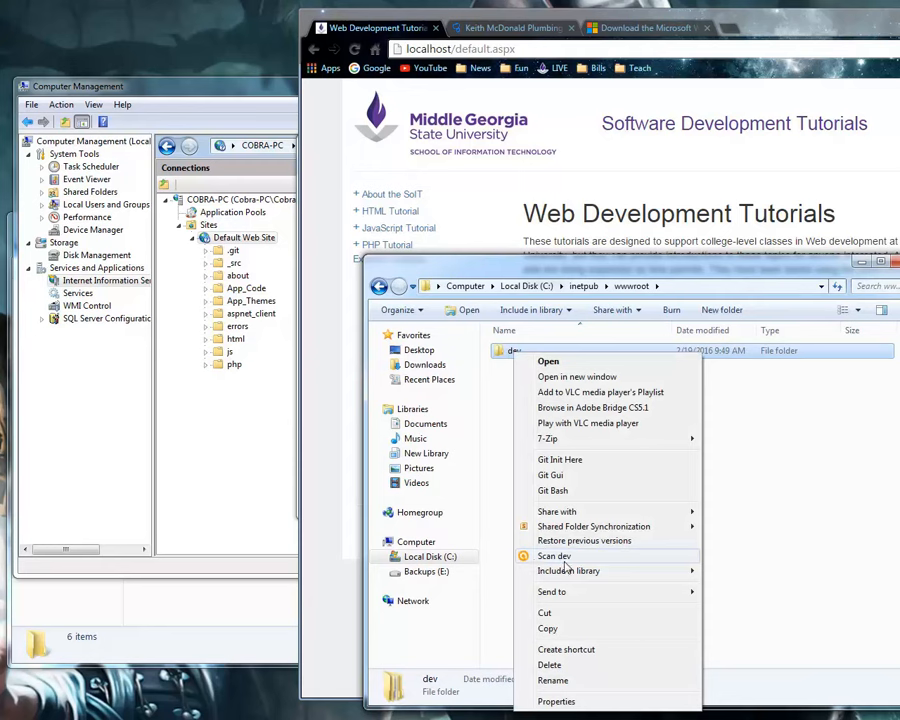
{"action": "mouse_move", "coordinate": [670, 598]}
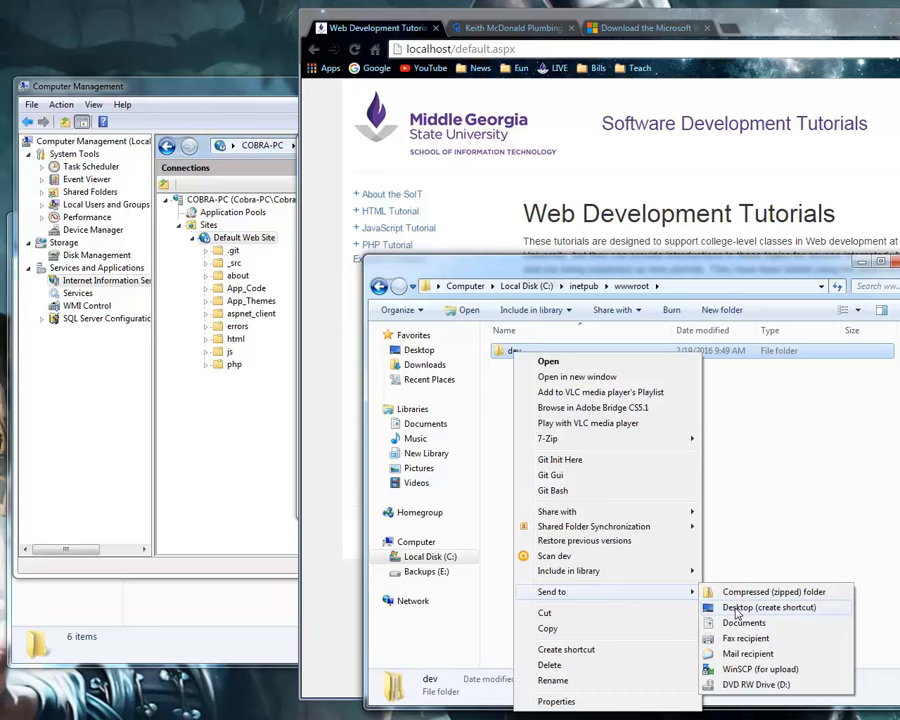
{"action": "left_click", "coordinate": [546, 361]}
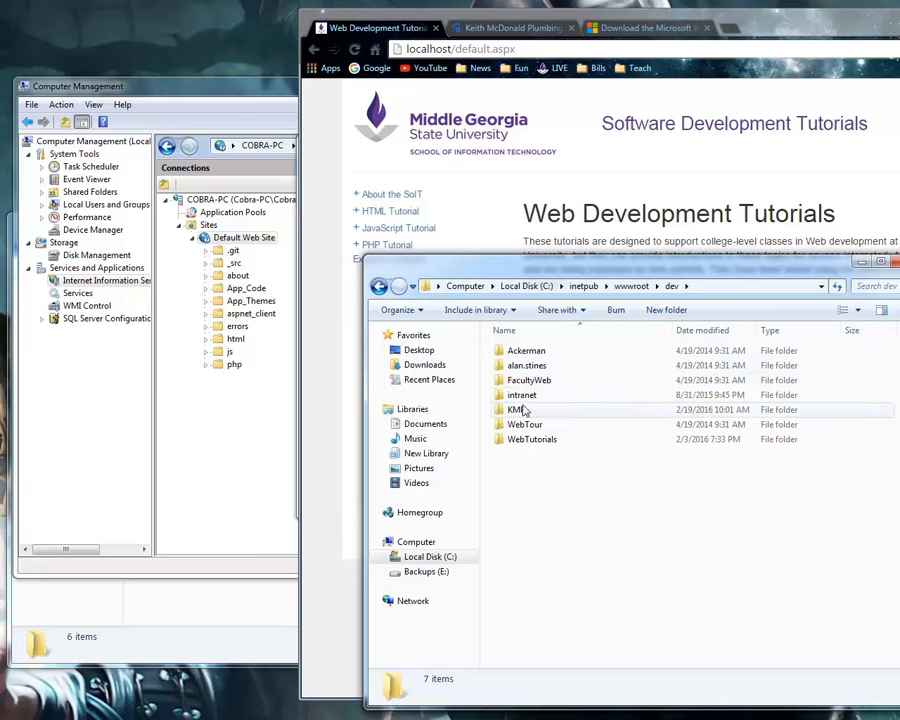
Highlight several of the individual site folders inside dev one after another.
{"action": "left_click", "coordinate": [529, 440]}
{"action": "left_click", "coordinate": [522, 426]}
{"action": "left_click", "coordinate": [524, 440]}
{"action": "left_click", "coordinate": [526, 396]}
{"action": "left_click", "coordinate": [525, 366]}
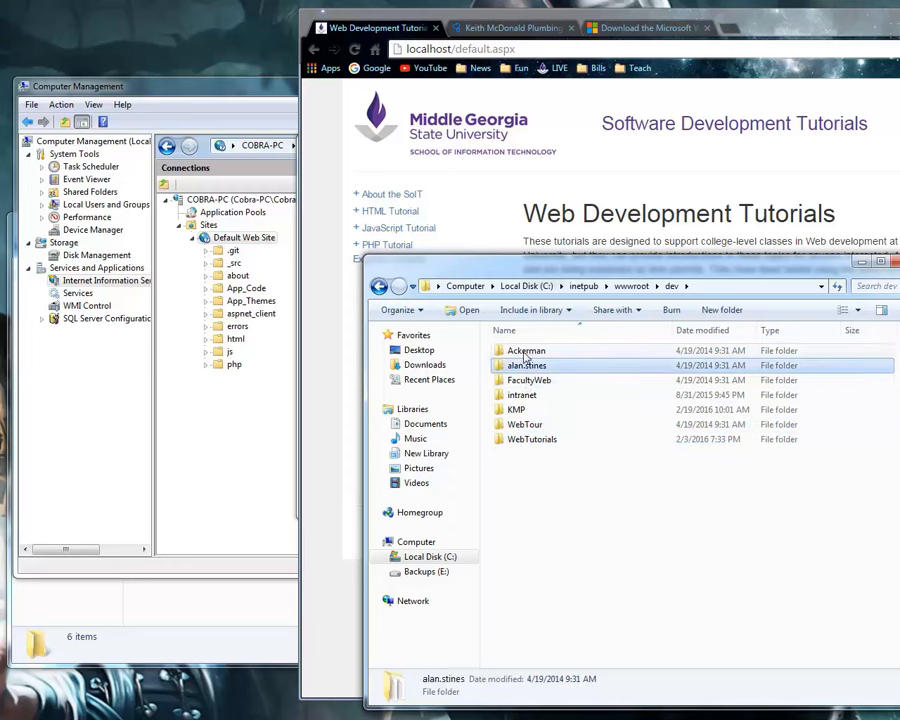
{"action": "key", "text": "Up"}
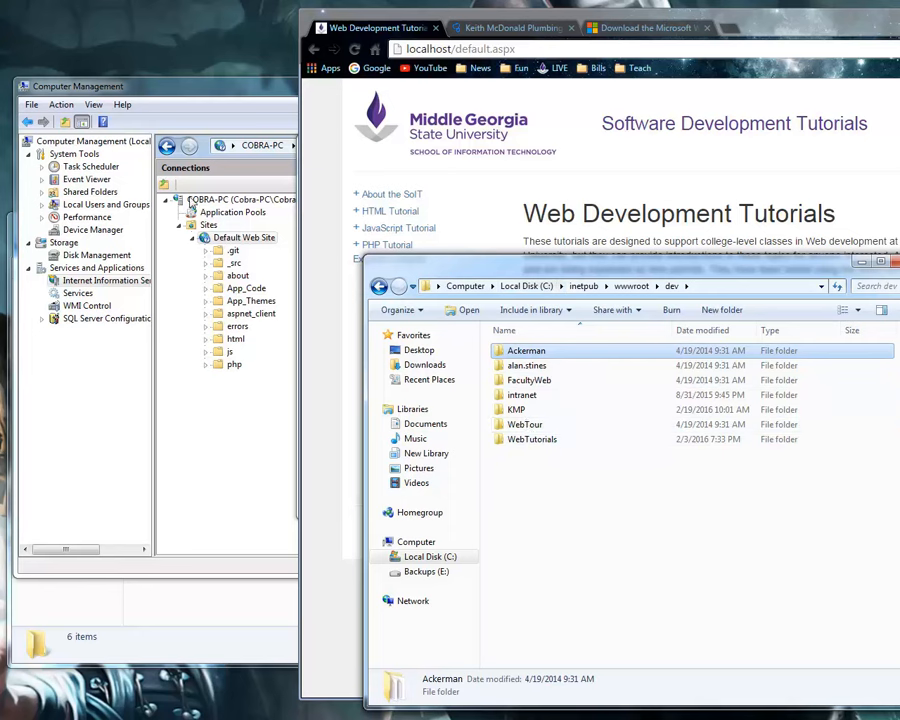
Examine the contents of the KMP and WebTutorials site folders inside dev, ending in KMP.
{"action": "left_click", "coordinate": [514, 466]}
{"action": "left_click", "coordinate": [519, 421]}
{"action": "double_click", "coordinate": [519, 415]}
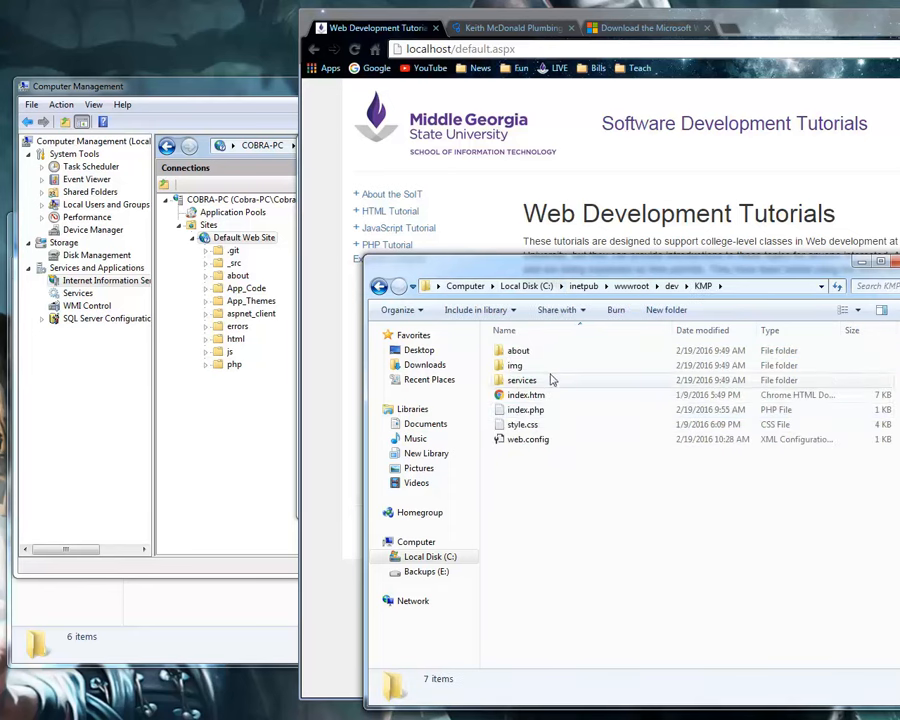
{"action": "left_click", "coordinate": [671, 286]}
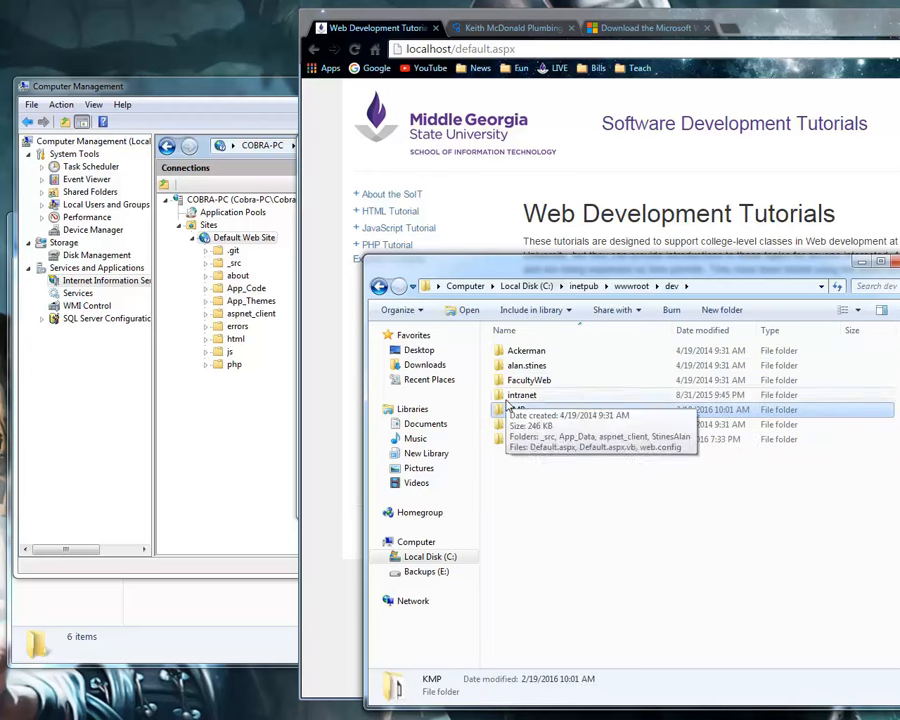
{"action": "left_click", "coordinate": [522, 441]}
{"action": "double_click", "coordinate": [522, 441]}
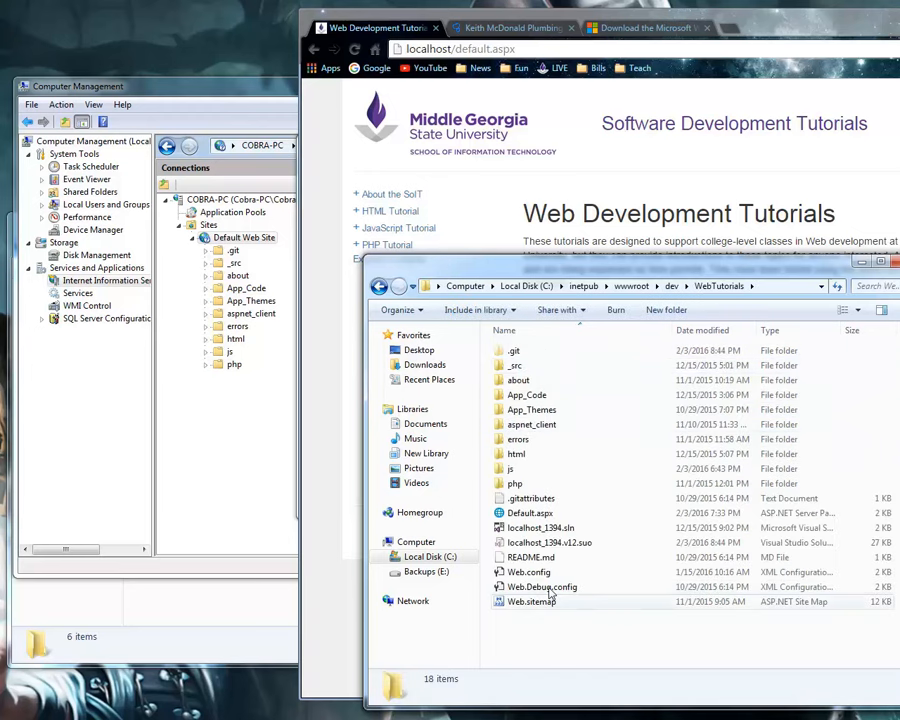
{"action": "left_click", "coordinate": [676, 286]}
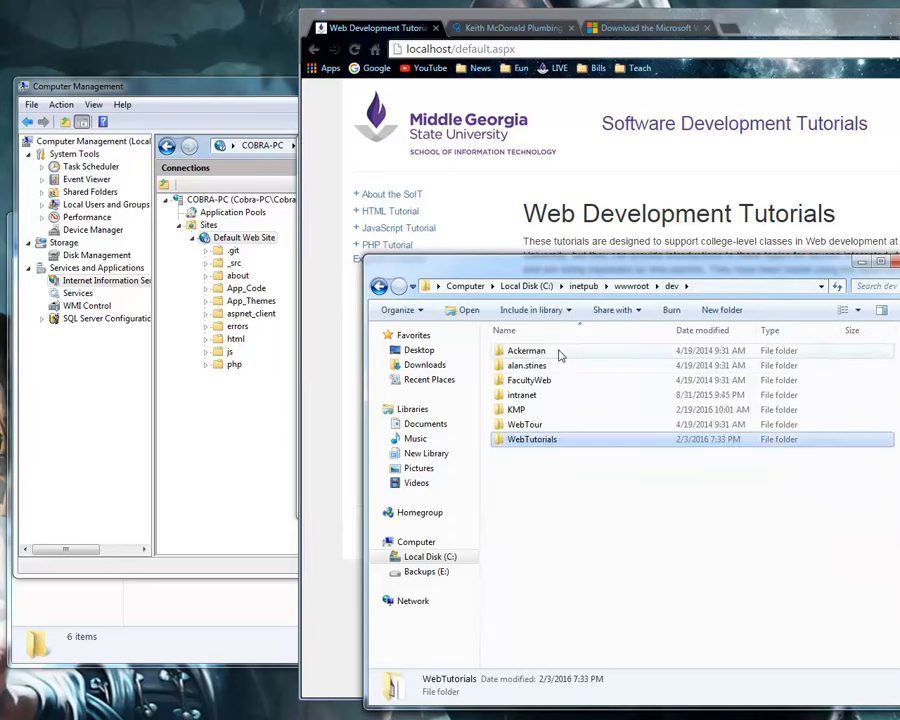
{"action": "double_click", "coordinate": [526, 411]}
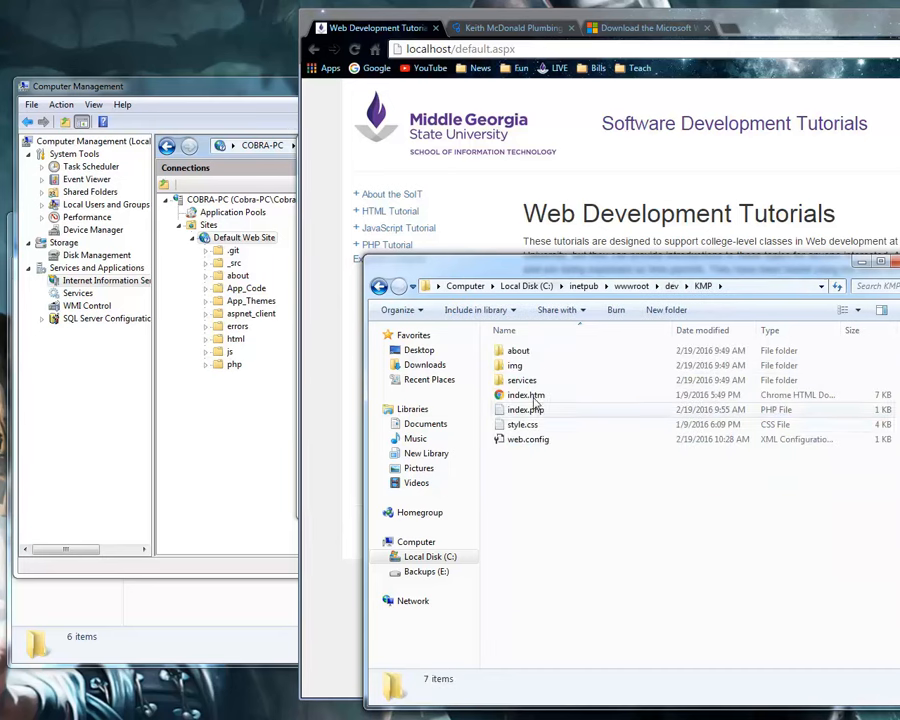
Switch to Computer Management and set Default Web Site's Physical Path to C:\inetpub\wwwroot\dev\KMP, then apply the Advanced Settings.
{"action": "left_click", "coordinate": [219, 242]}
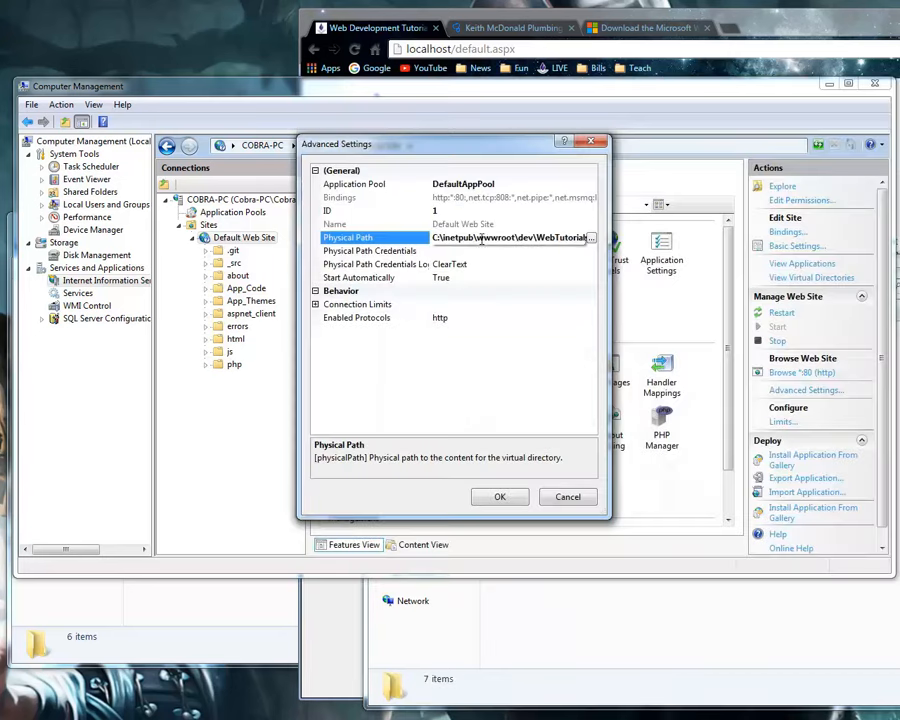
{"action": "left_click", "coordinate": [590, 238]}
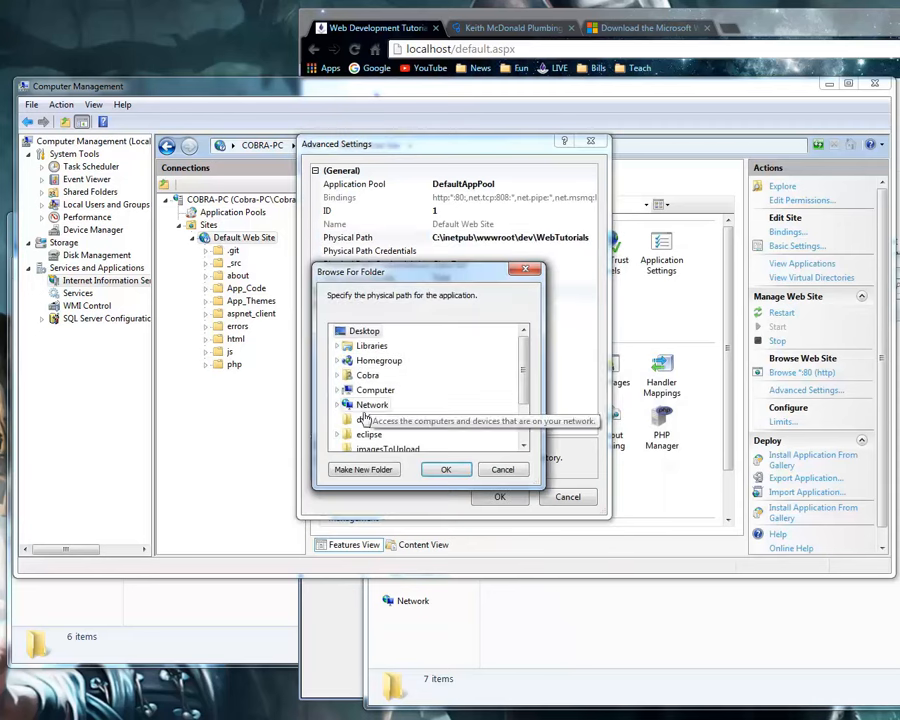
{"action": "left_click", "coordinate": [338, 390]}
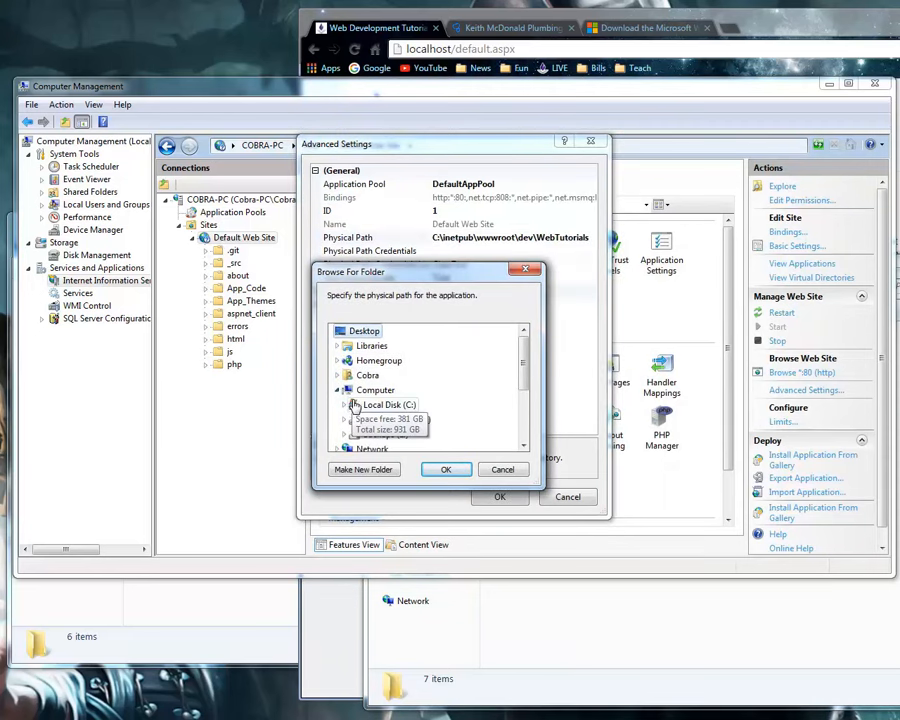
{"action": "left_click", "coordinate": [346, 404]}
{"action": "left_click", "coordinate": [364, 362]}
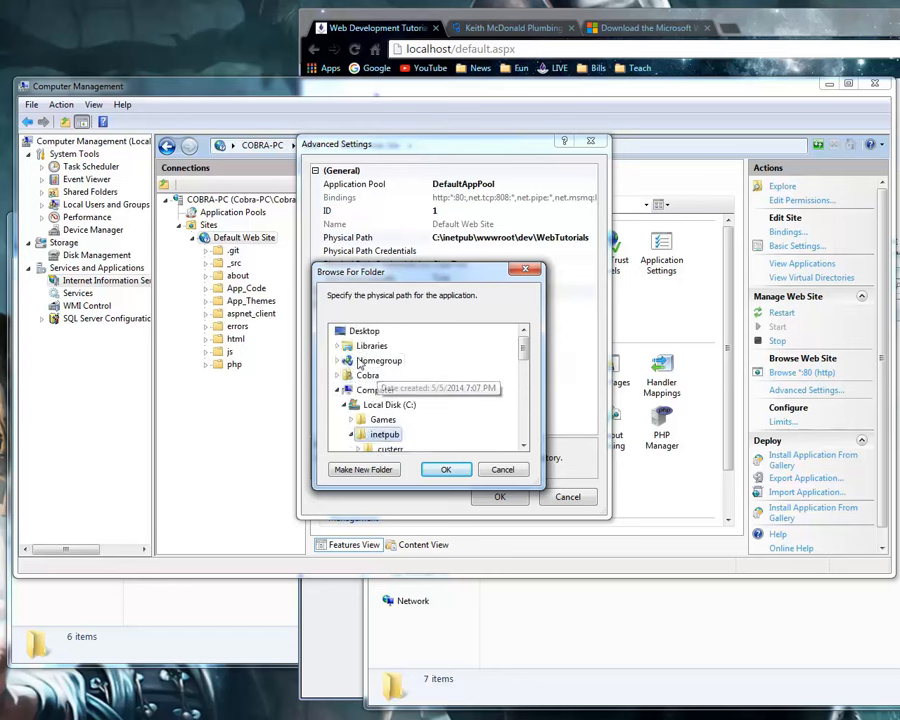
{"action": "scroll", "coordinate": [376, 420], "scroll_direction": "down", "scroll_amount": 2}
{"action": "left_click", "coordinate": [390, 420]}
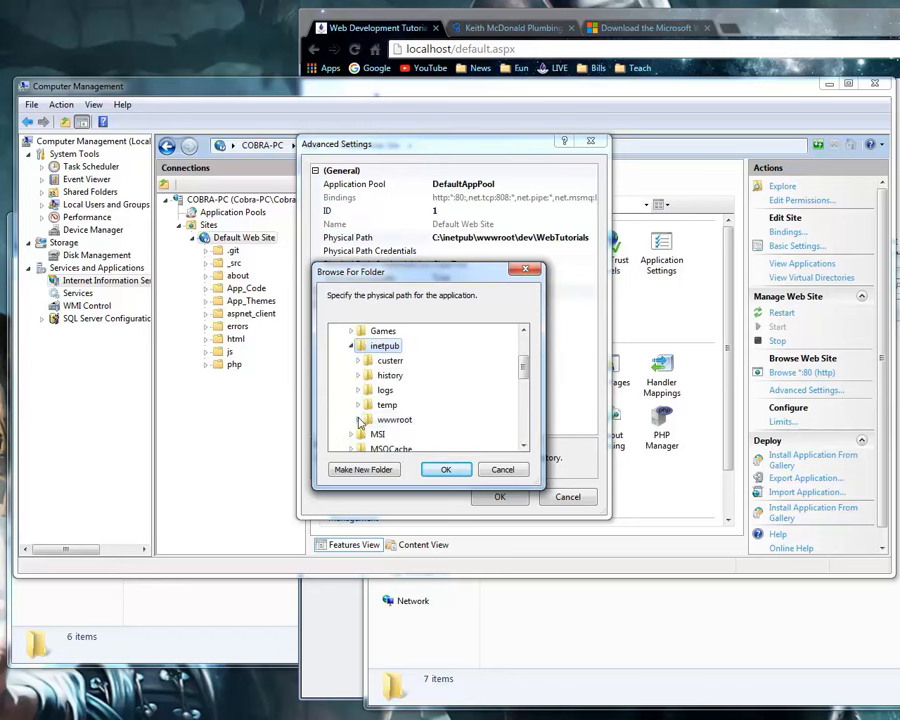
{"action": "scroll", "coordinate": [385, 420], "scroll_direction": "down", "scroll_amount": 1}
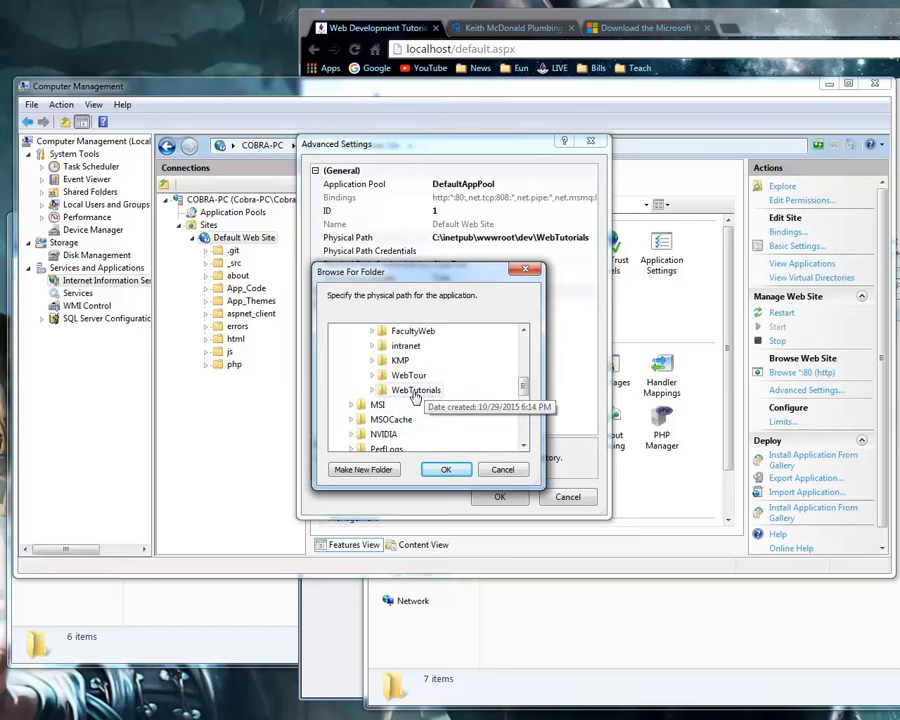
{"action": "left_click", "coordinate": [400, 360]}
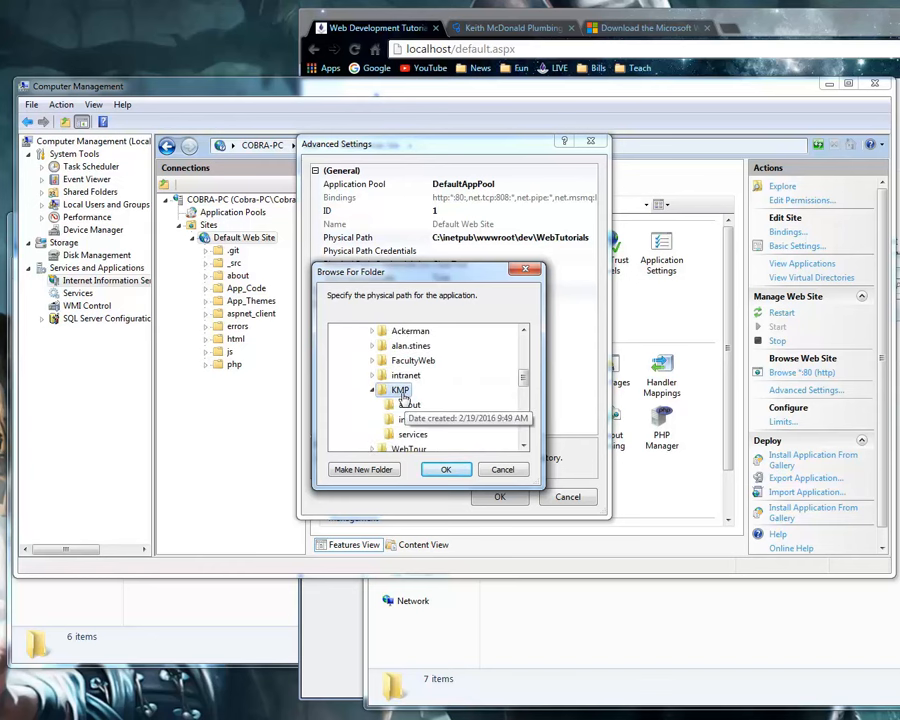
{"action": "left_click", "coordinate": [446, 469]}
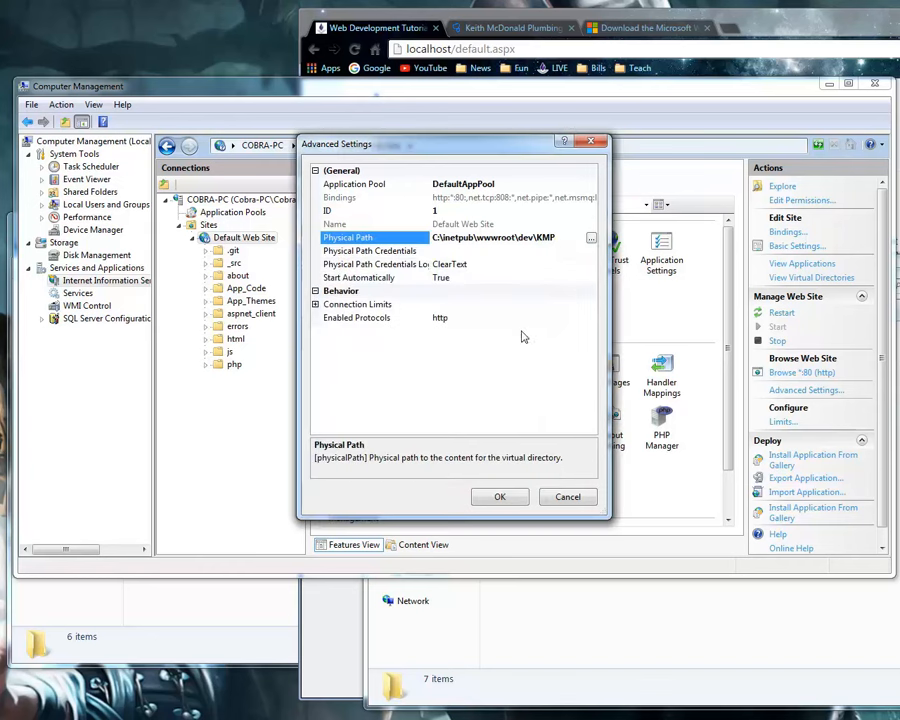
{"action": "left_click", "coordinate": [494, 494]}
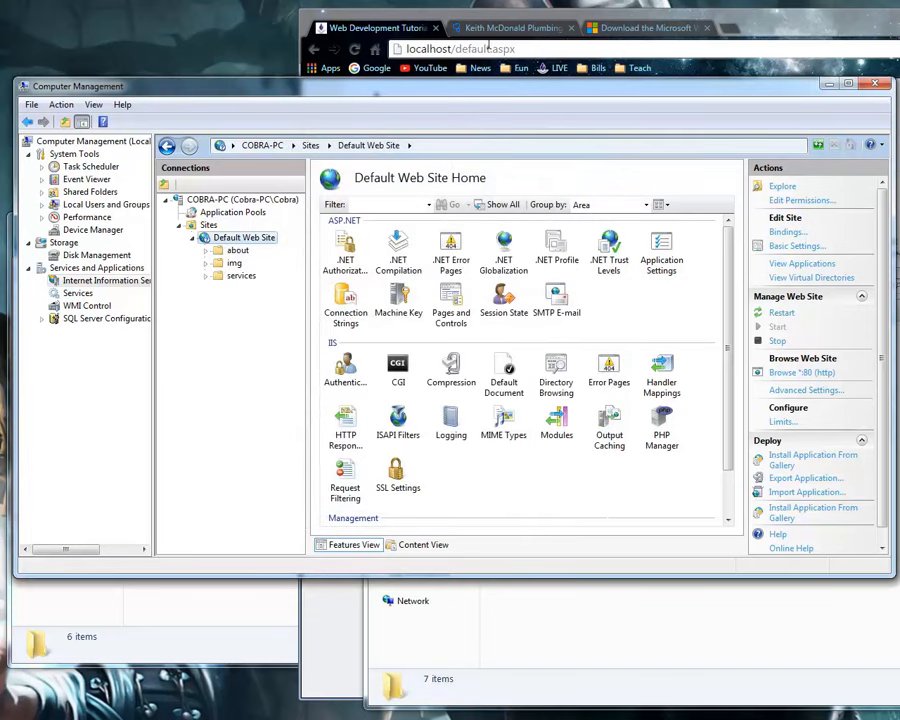
Switch to Chrome, remove /default.aspx from the address, and load localhost.
{"action": "left_click", "coordinate": [458, 49]}
{"action": "left_click_drag", "start_coordinate": [456, 49], "coordinate": [554, 54]}
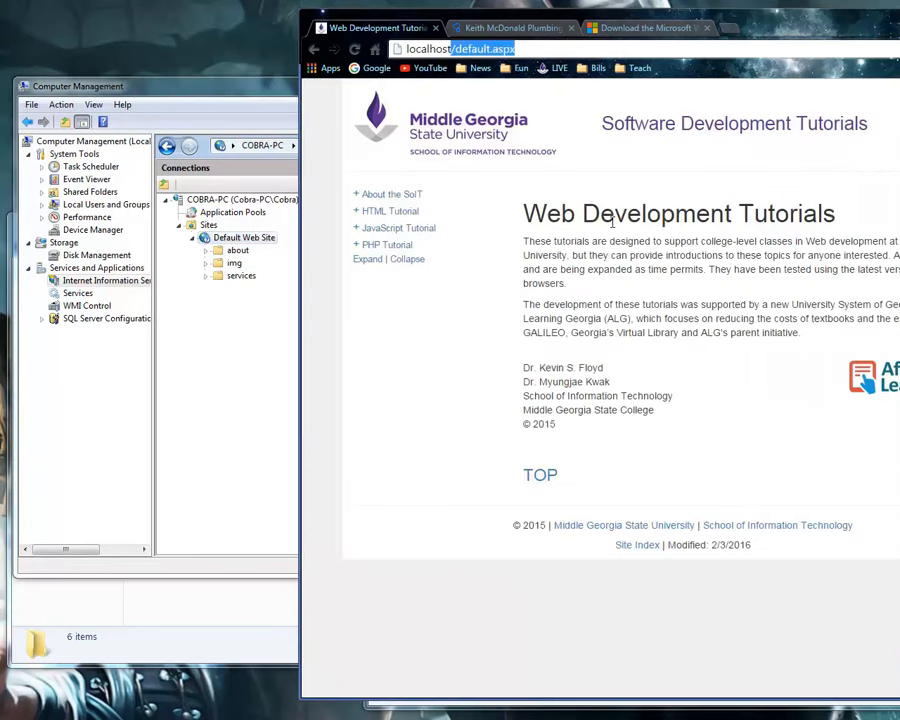
{"action": "key", "text": "BackSpace"}
{"action": "key", "text": "Return"}
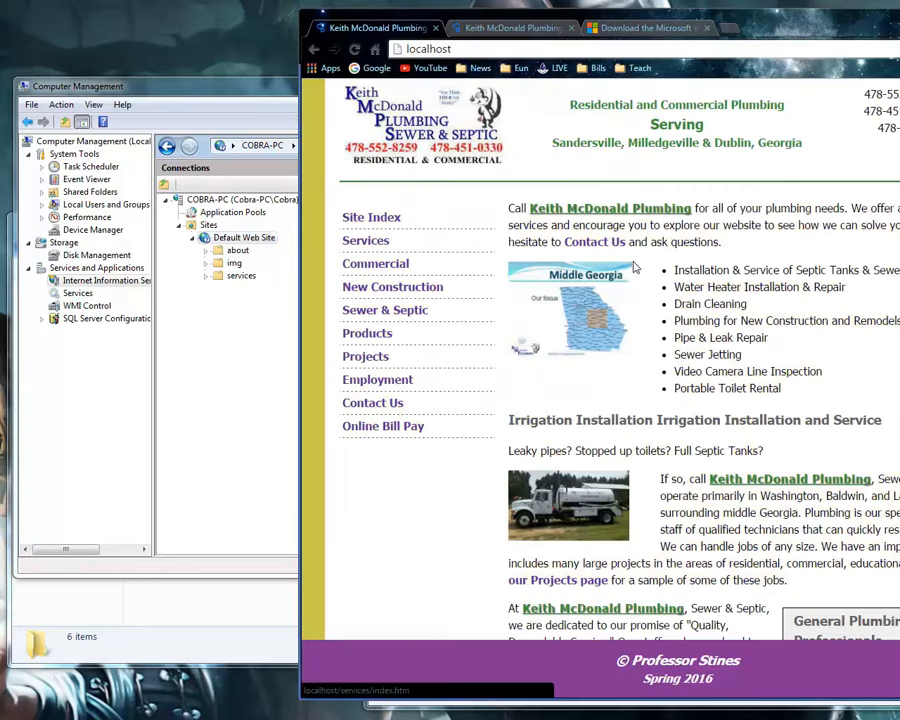
Widen the Chrome window and extend the address to localhost/kmp.
{"action": "left_click_drag", "start_coordinate": [305, 148], "coordinate": [246, 148]}
{"action": "left_click", "coordinate": [470, 49]}
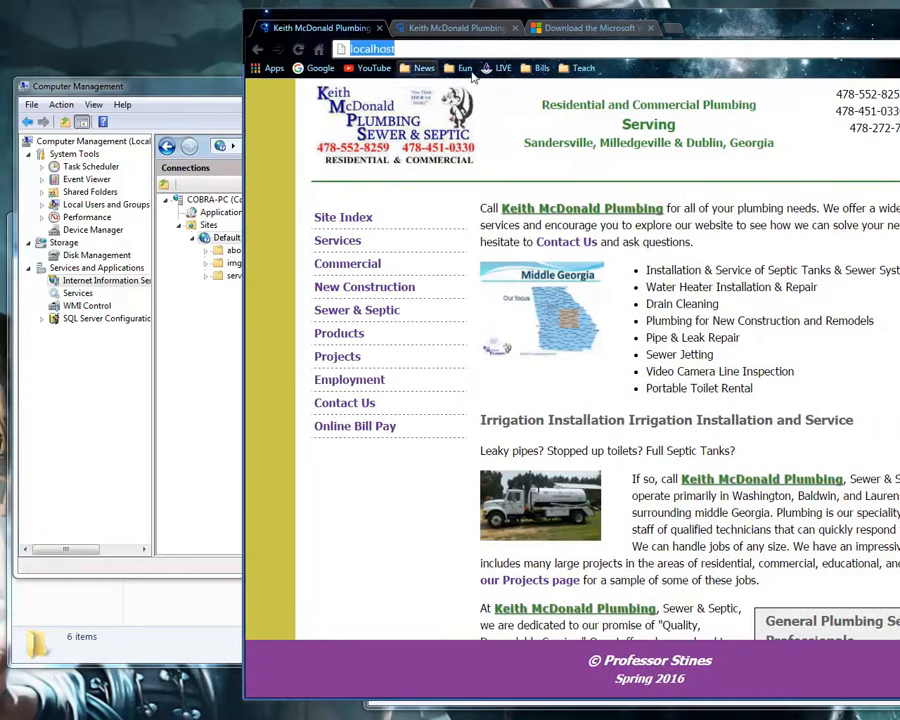
{"action": "left_click", "coordinate": [403, 49]}
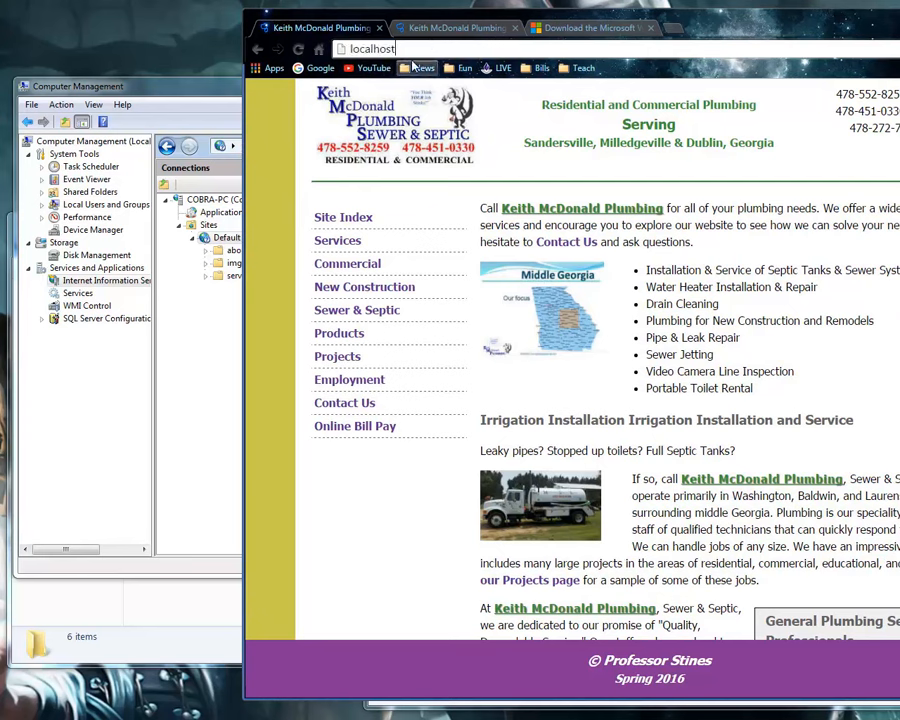
{"action": "type", "text": "/p"}
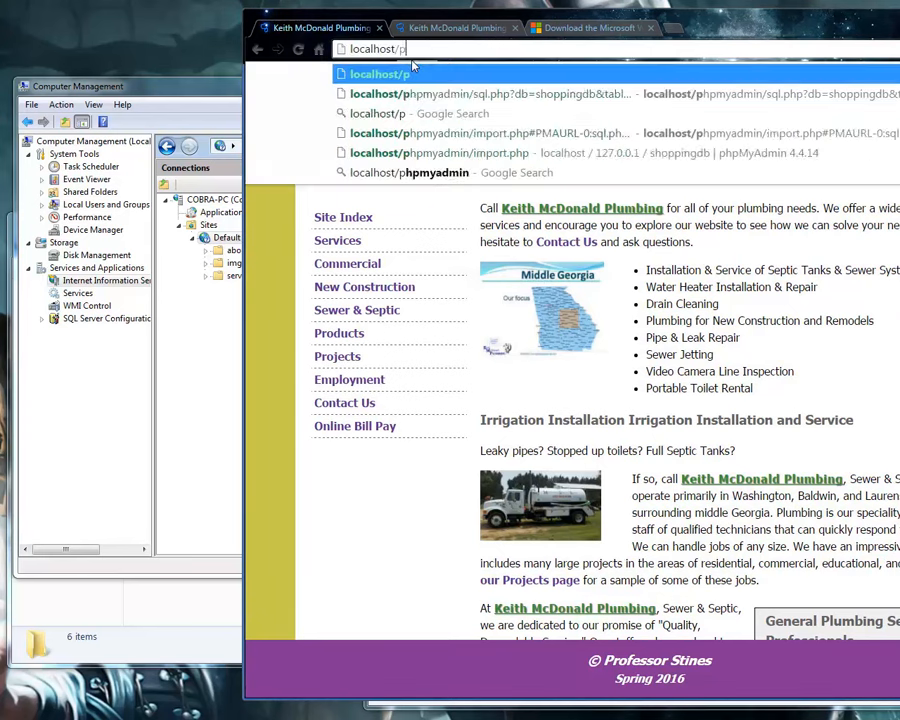
{"action": "key", "text": "BackSpace"}
{"action": "type", "text": "kmp"}
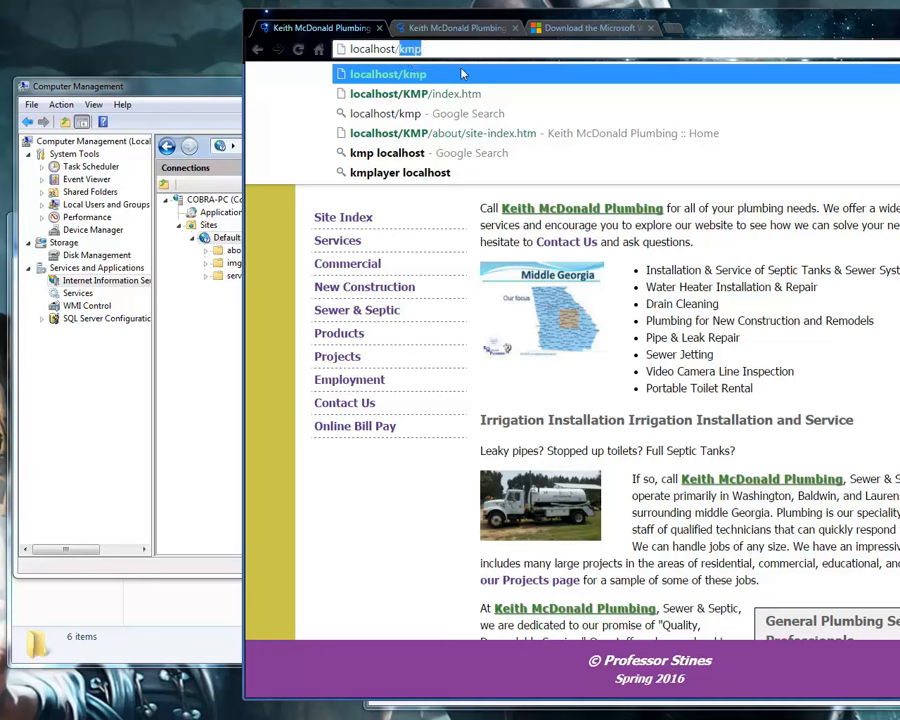
Remove /kmp from the address and load localhost.
{"action": "key", "text": "BackSpace"}
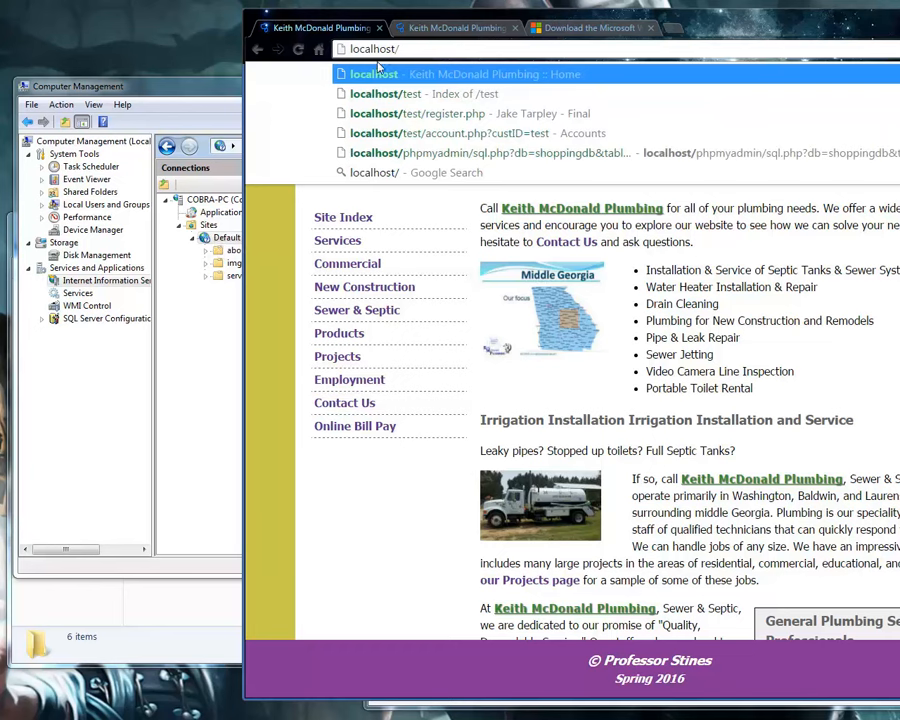
{"action": "key", "text": "BackSpace"}
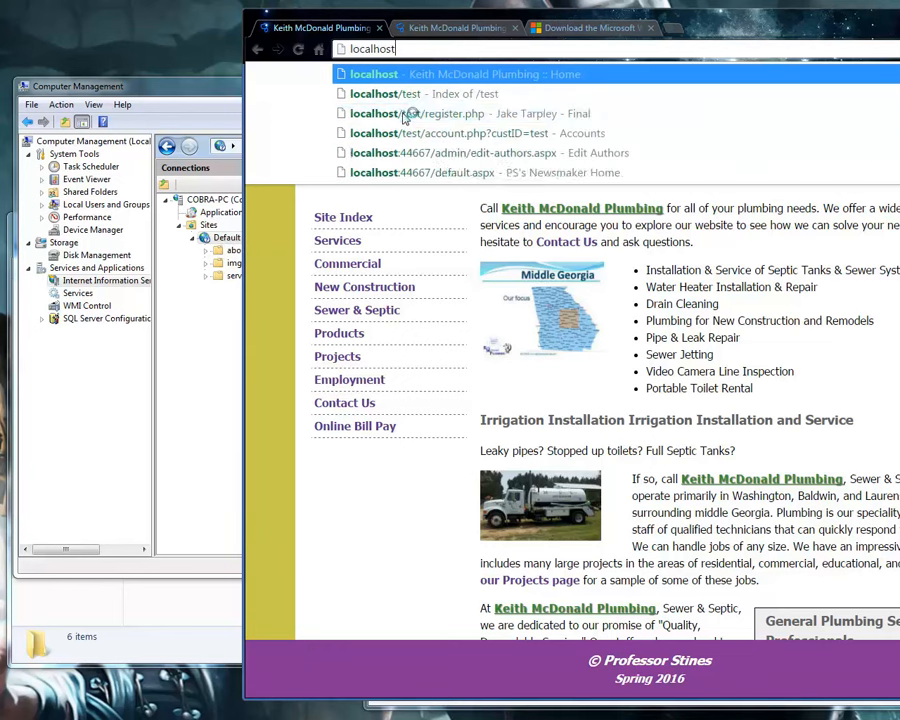
{"action": "key", "text": "Return"}
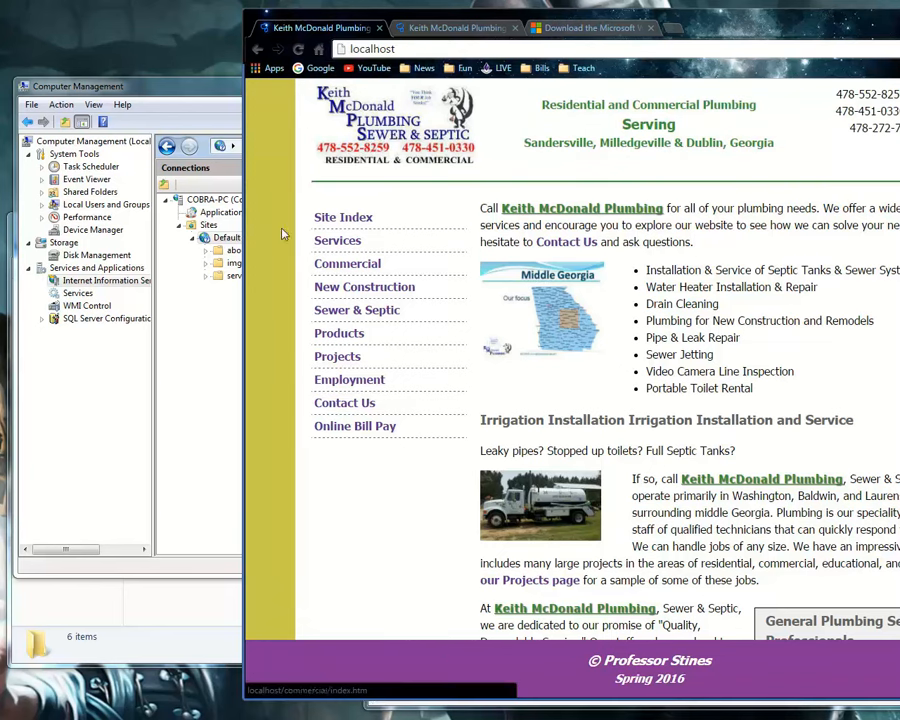
Switch to the xampp\htdocs\KMP folder in Explorer and open index.php in Notepad++ to inspect its PHP code.
{"action": "right_click", "coordinate": [220, 242]}
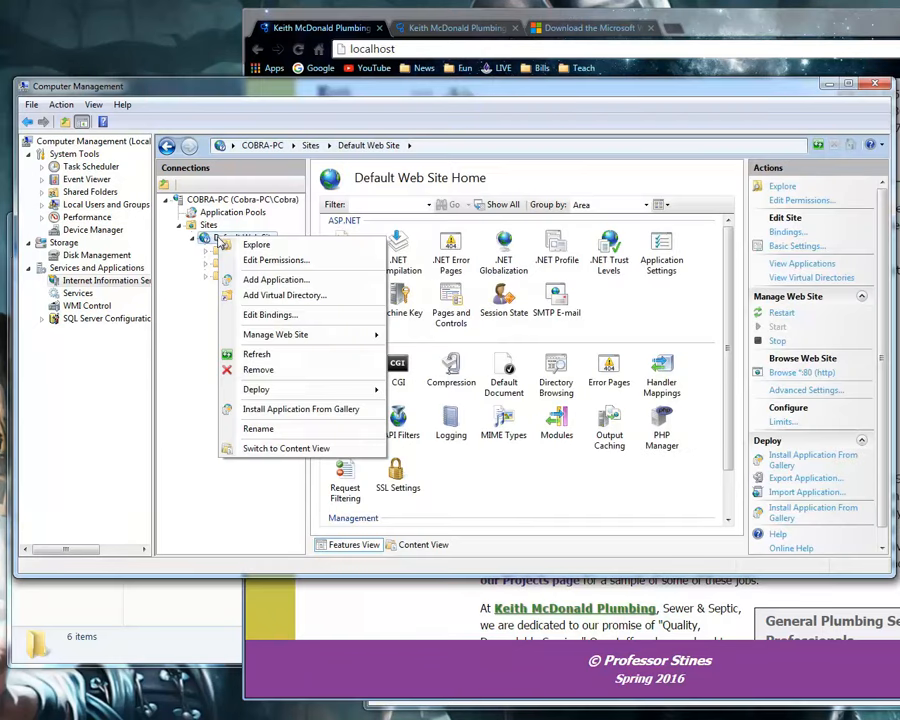
{"action": "left_click", "coordinate": [204, 236]}
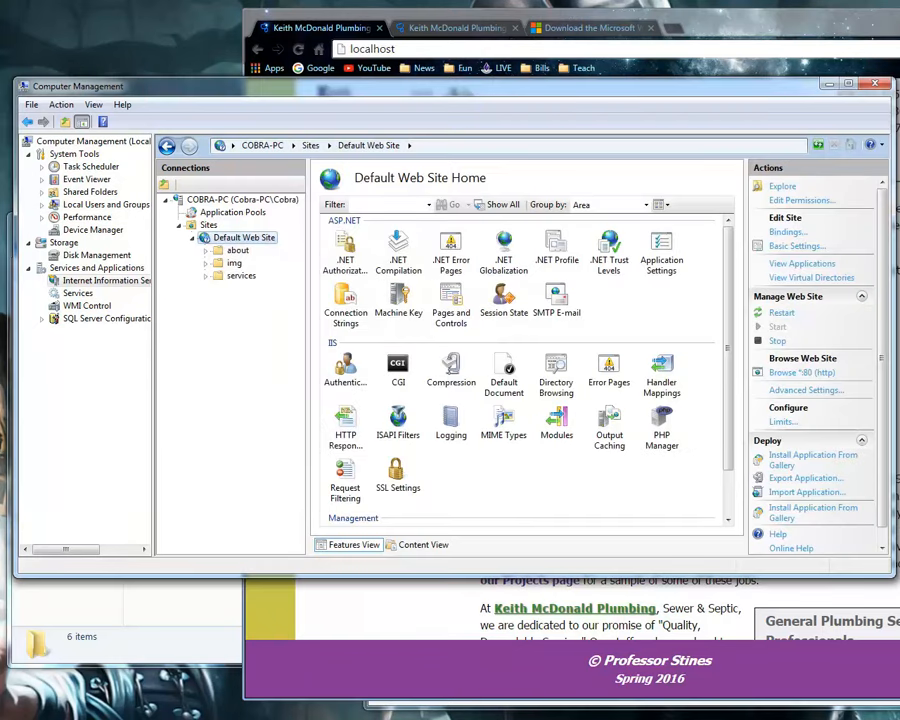
{"action": "left_click", "coordinate": [177, 619]}
{"action": "left_click", "coordinate": [170, 368]}
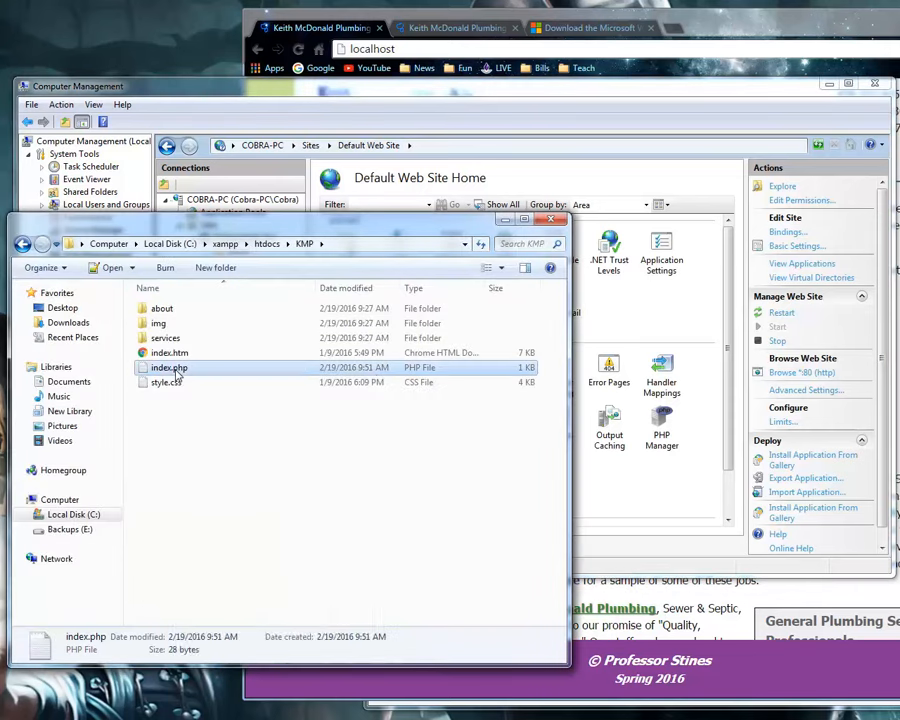
{"action": "right_click", "coordinate": [176, 371]}
{"action": "left_click", "coordinate": [212, 440]}
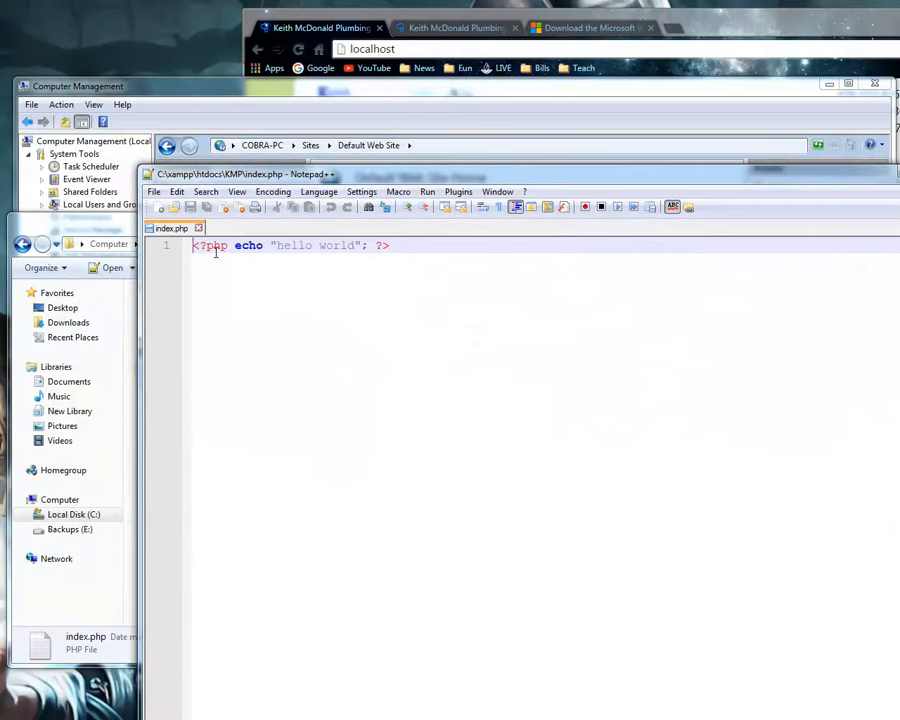
{"action": "left_click_drag", "start_coordinate": [222, 246], "coordinate": [390, 246]}
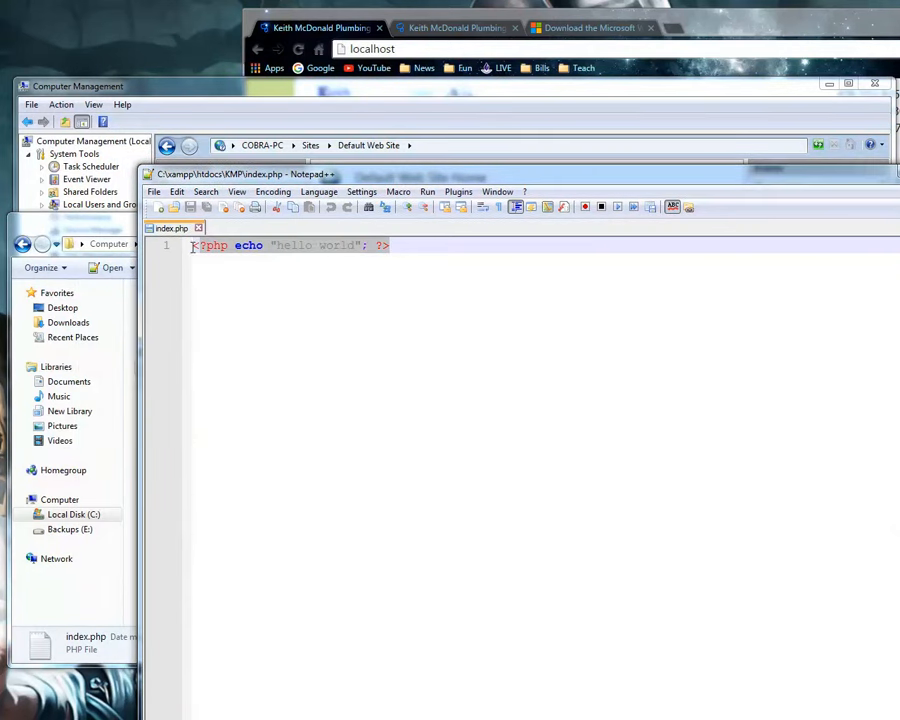
Switch to Chrome, extend the address to localhost/index.htm, and load it.
{"action": "left_click", "coordinate": [424, 49]}
{"action": "key", "text": "Return"}
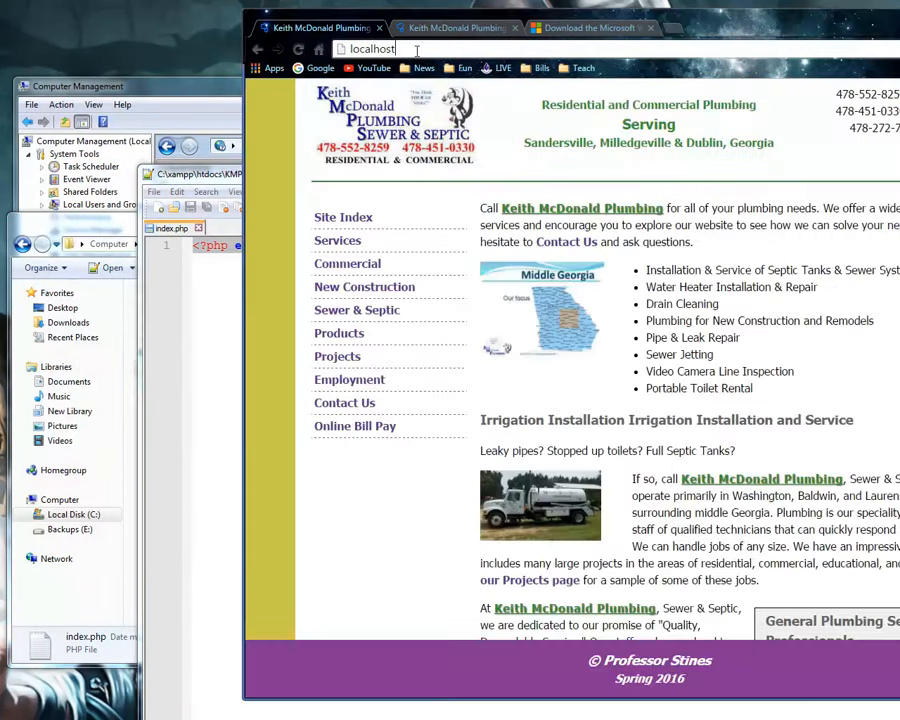
{"action": "type", "text": "/index.htm"}
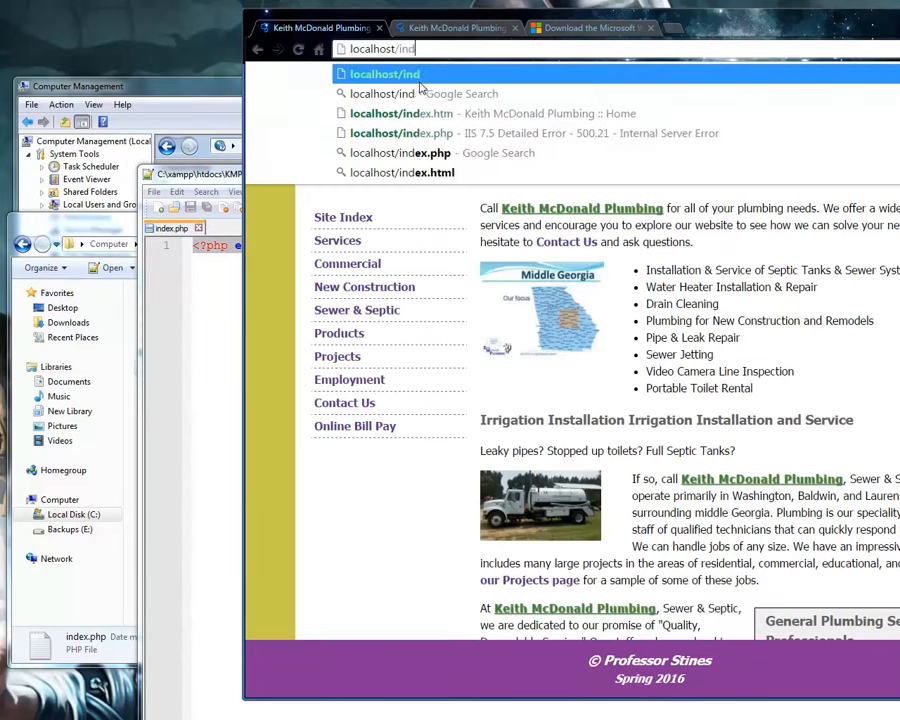
{"action": "key", "text": "Return"}
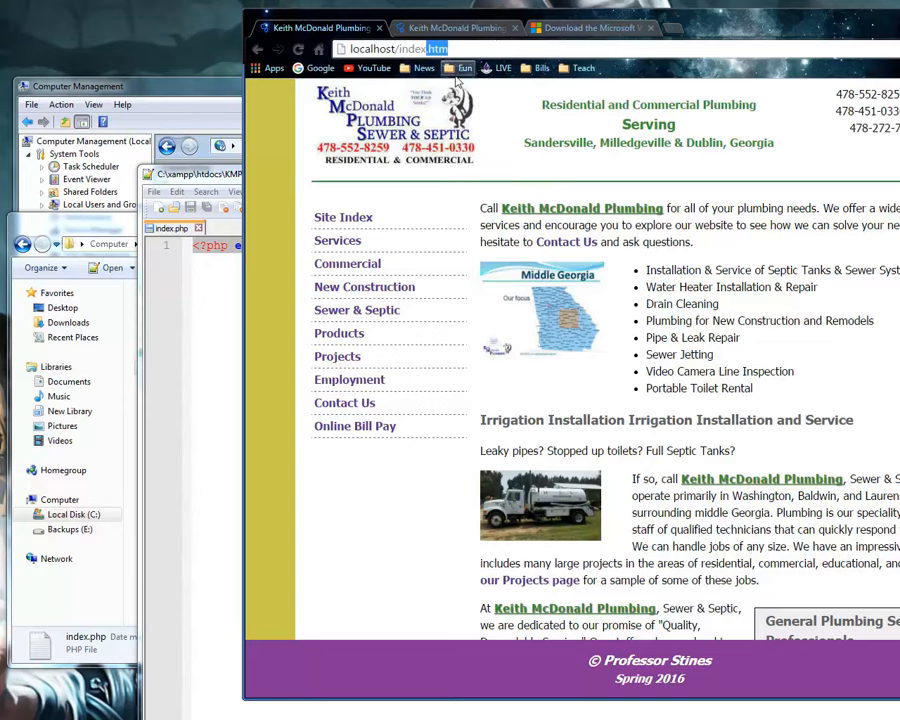
Change the address to localhost/index.php, load it, and examine the page's output.
{"action": "type", "text": "php"}
{"action": "key", "text": "Return"}
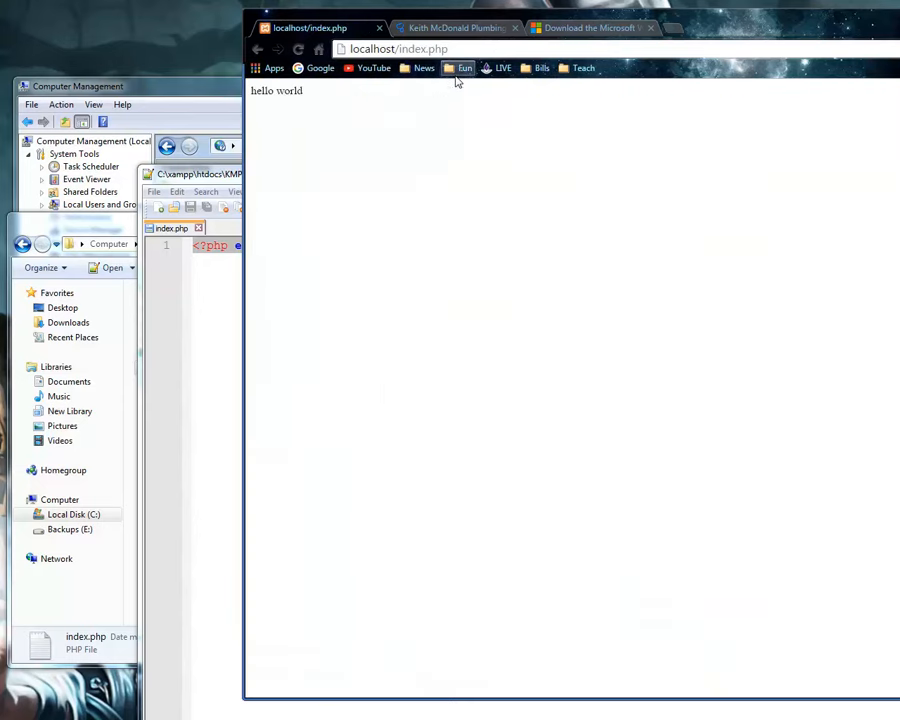
{"action": "left_click_drag", "start_coordinate": [378, 108], "coordinate": [253, 152]}
{"action": "left_click", "coordinate": [408, 88]}
{"action": "left_click", "coordinate": [298, 49]}
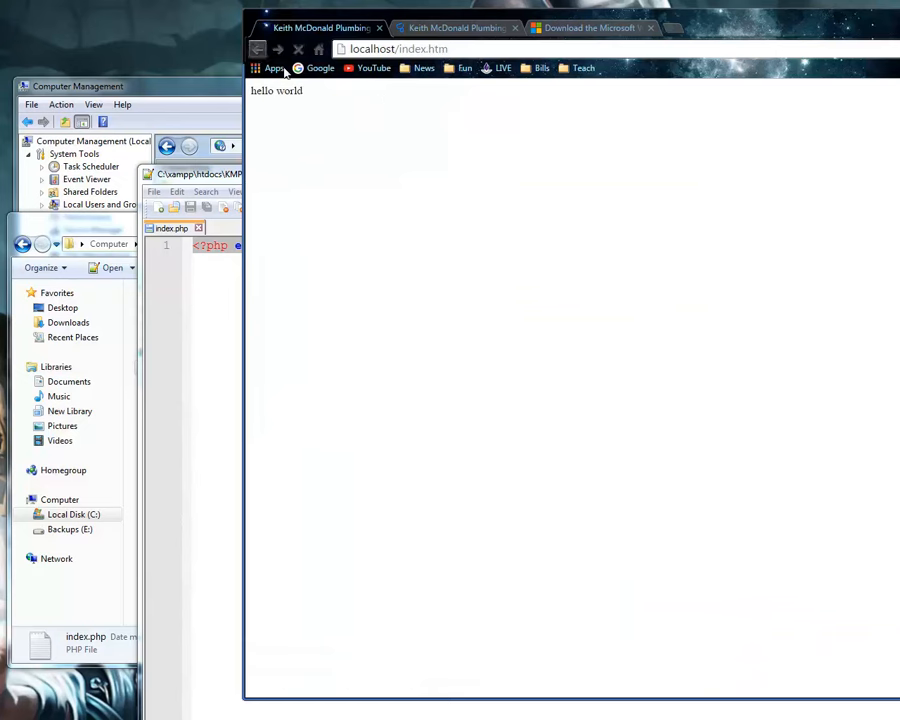
Return to localhost/index.htm and examine the home page down to its footer.
{"action": "left_click", "coordinate": [257, 50]}
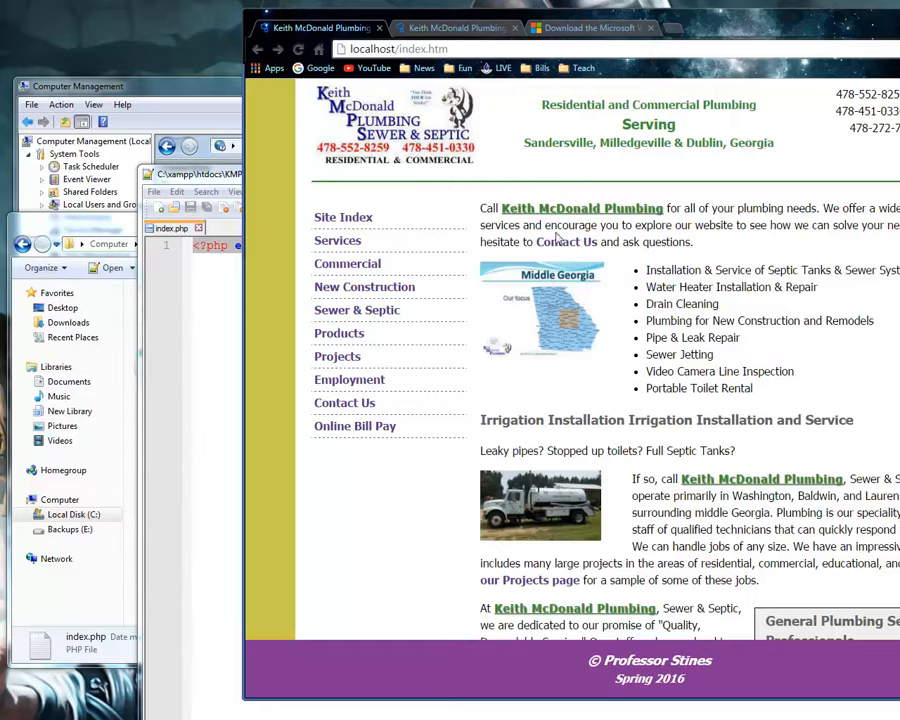
{"action": "scroll", "coordinate": [570, 360], "scroll_direction": "down", "scroll_amount": 2}
{"action": "scroll", "coordinate": [560, 545], "scroll_direction": "down", "scroll_amount": 3}
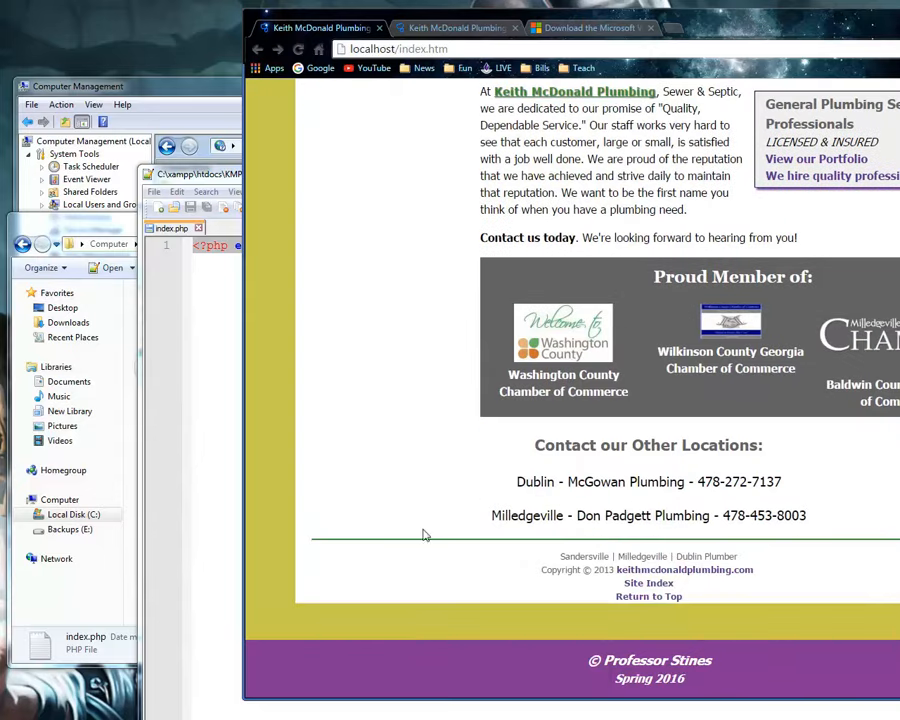
{"action": "scroll", "coordinate": [540, 553], "scroll_direction": "up", "scroll_amount": 1}
{"action": "scroll", "coordinate": [558, 568], "scroll_direction": "down", "scroll_amount": 1}
{"action": "scroll", "coordinate": [397, 288], "scroll_direction": "up", "scroll_amount": 5}
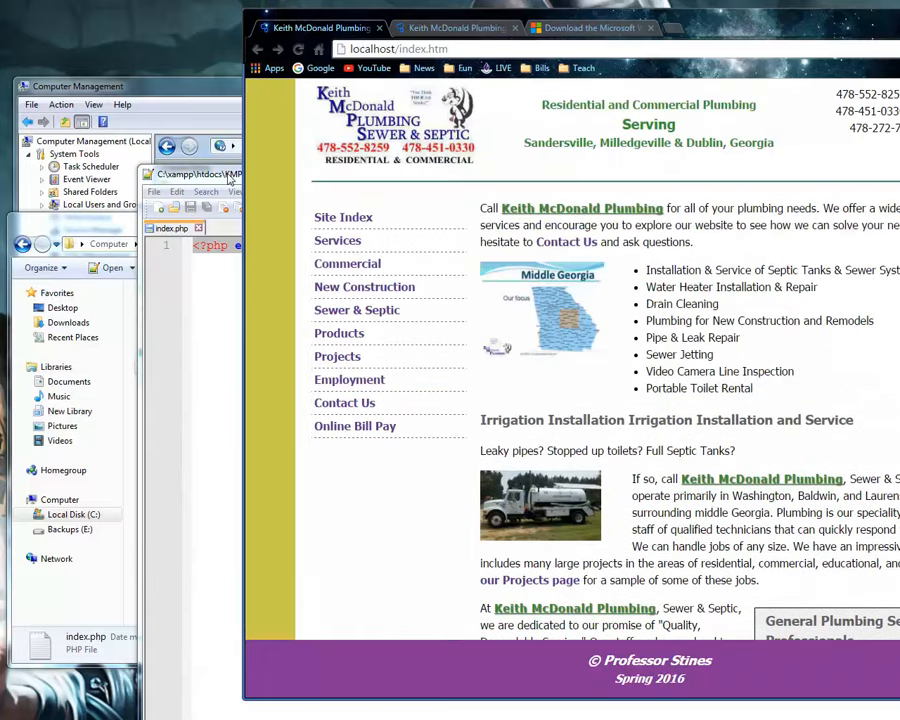
Close index.php in Notepad++ and switch to the KMP folder window in Explorer.
{"action": "left_click", "coordinate": [231, 180]}
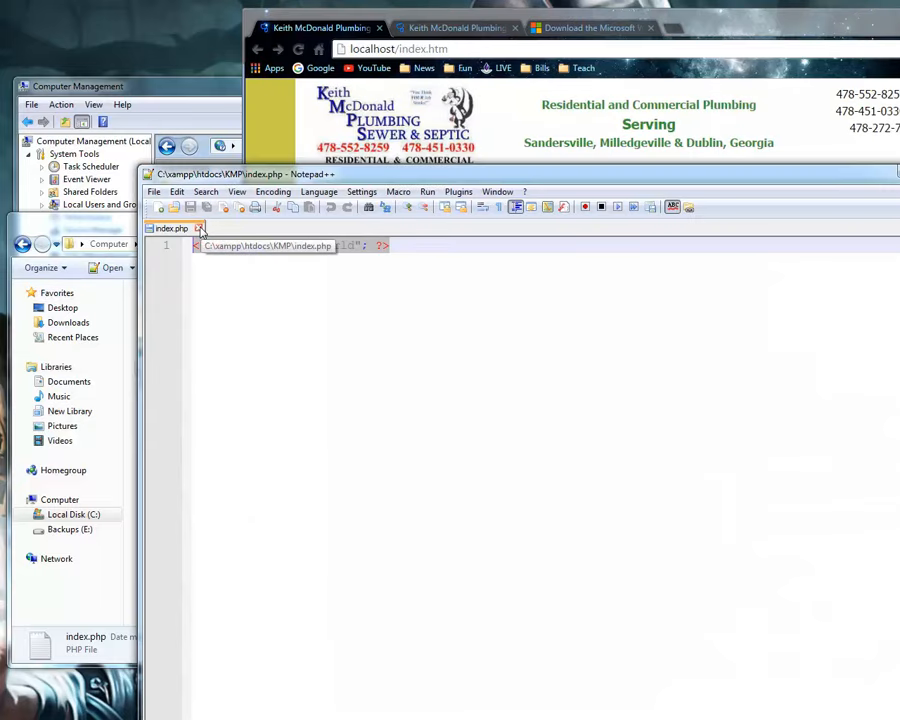
{"action": "left_click", "coordinate": [198, 228]}
{"action": "left_click", "coordinate": [126, 224]}
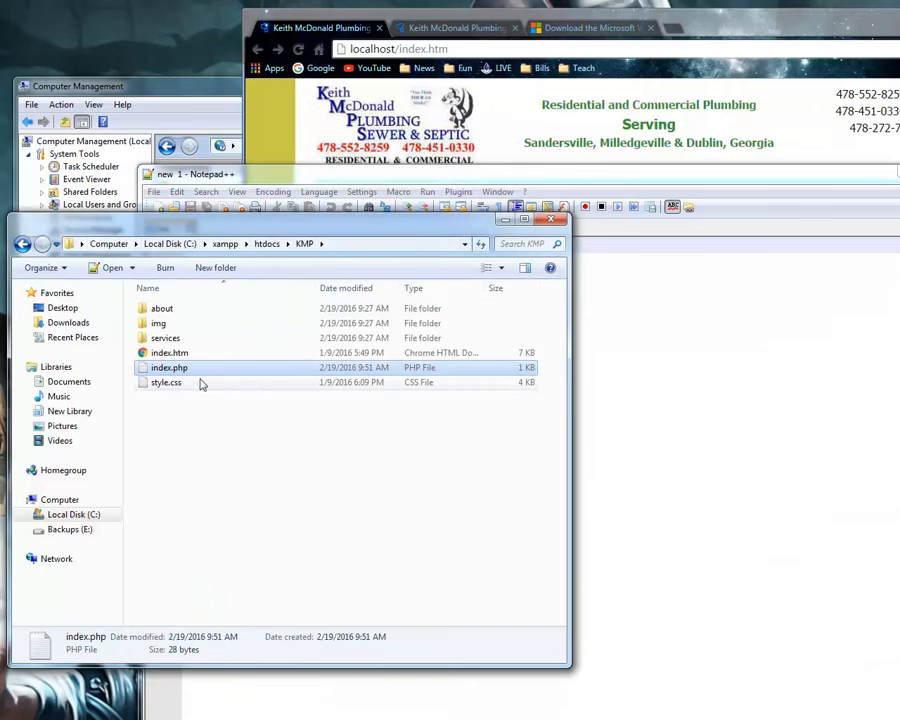
Switch to Chrome, remove /index.htm from the address, and load localhost.
{"action": "left_click_drag", "start_coordinate": [395, 48], "coordinate": [474, 47]}
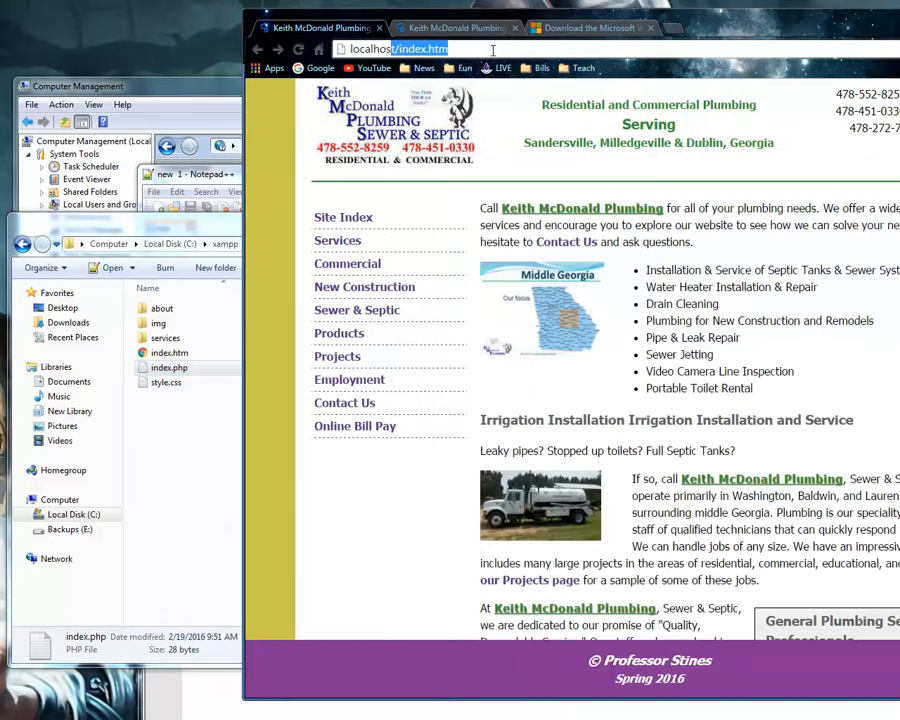
{"action": "key", "text": "BackSpace"}
{"action": "key", "text": "Return"}
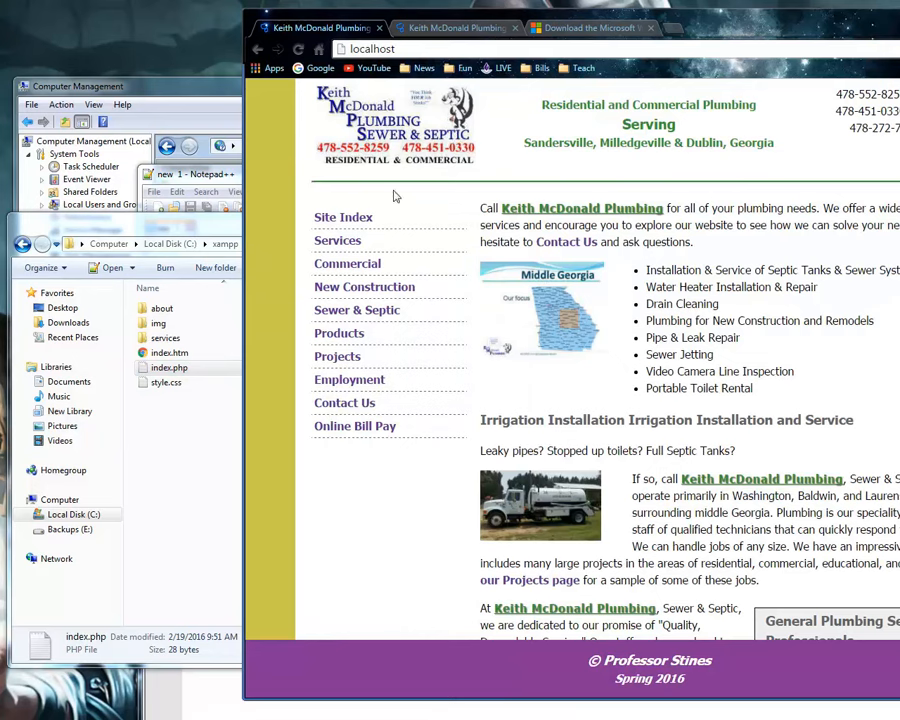
Switch to Computer Management and move index.php above index.htm in Default Web Site's Default Document list, accepting the order change.
{"action": "left_click", "coordinate": [184, 96]}
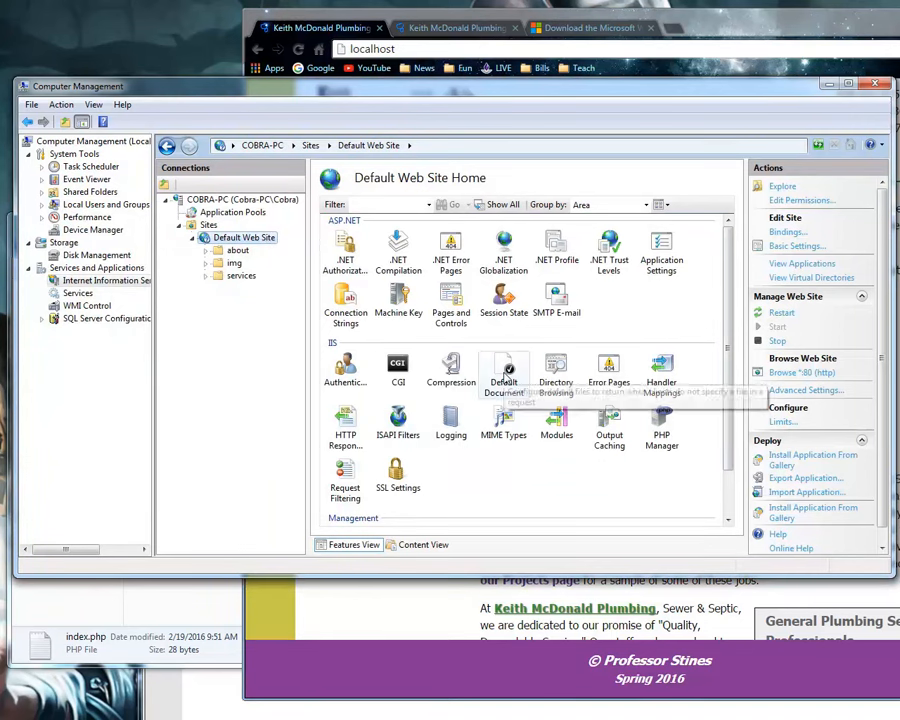
{"action": "double_click", "coordinate": [503, 383]}
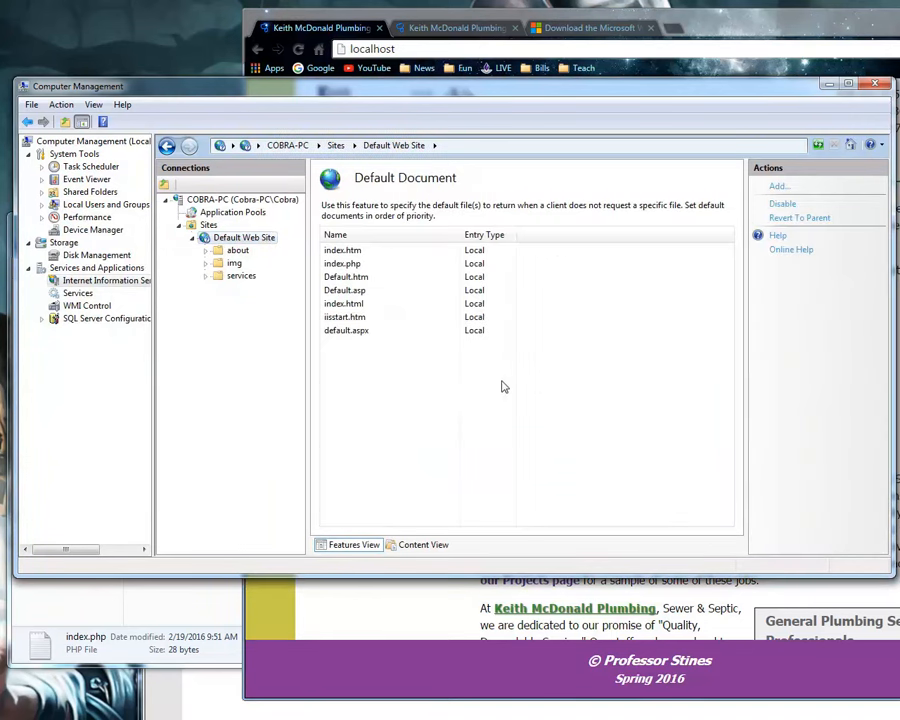
{"action": "left_click", "coordinate": [338, 265]}
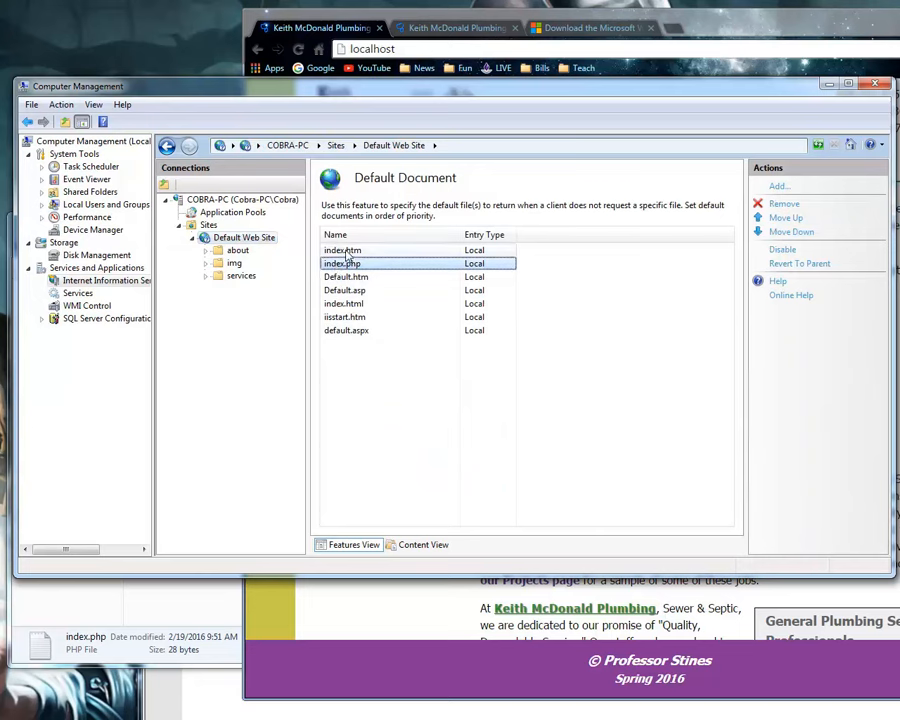
{"action": "left_click", "coordinate": [343, 252]}
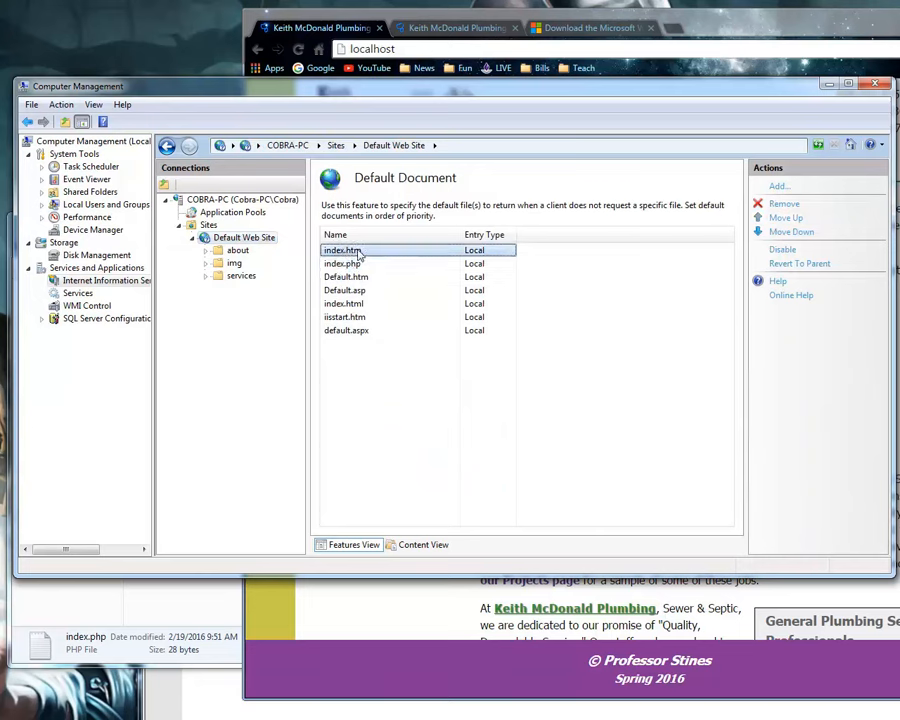
{"action": "left_click", "coordinate": [352, 264]}
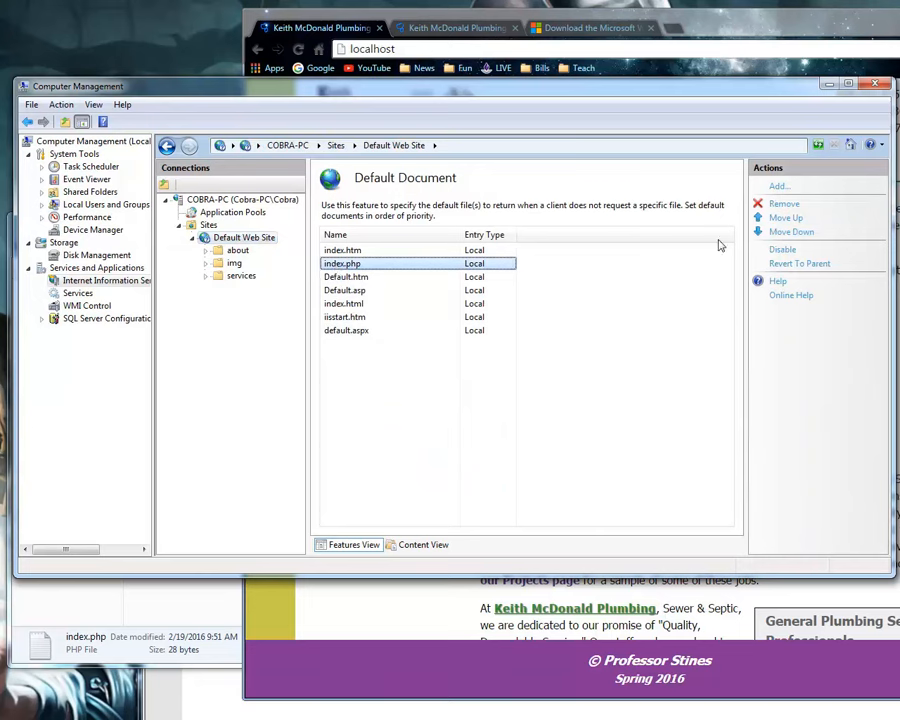
{"action": "left_click", "coordinate": [782, 218]}
{"action": "left_click", "coordinate": [447, 440]}
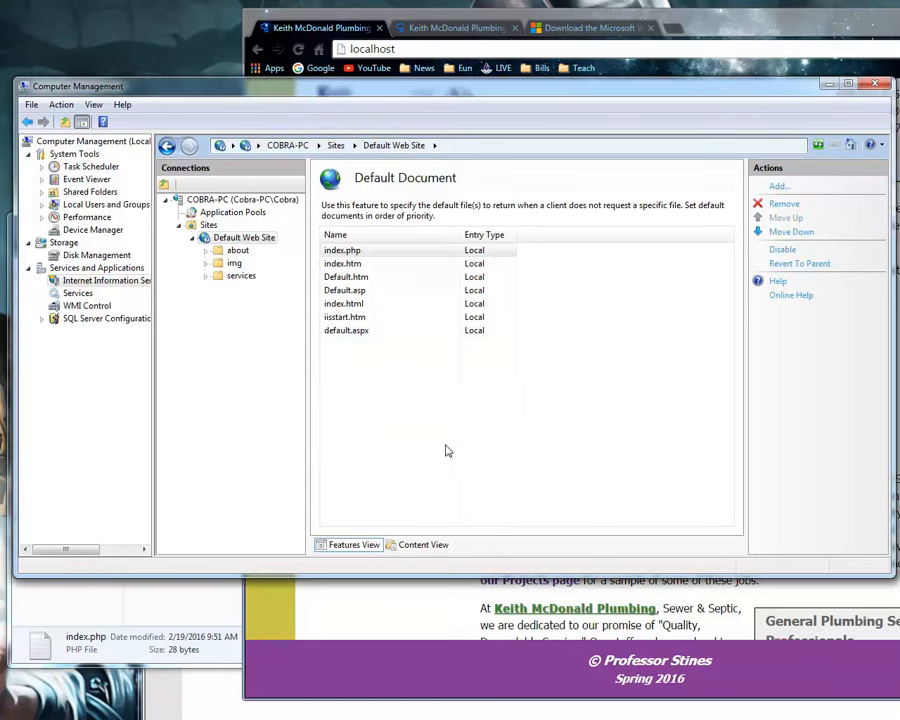
Switch to Chrome, reload localhost, and check which default document is served.
{"action": "left_click", "coordinate": [594, 52]}
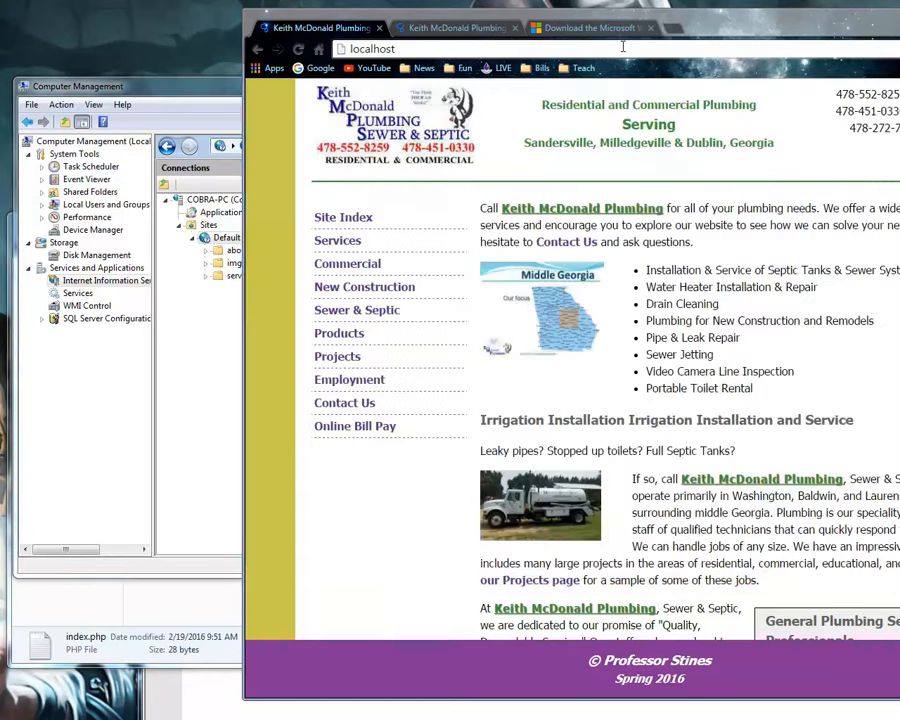
{"action": "key", "text": "Return"}
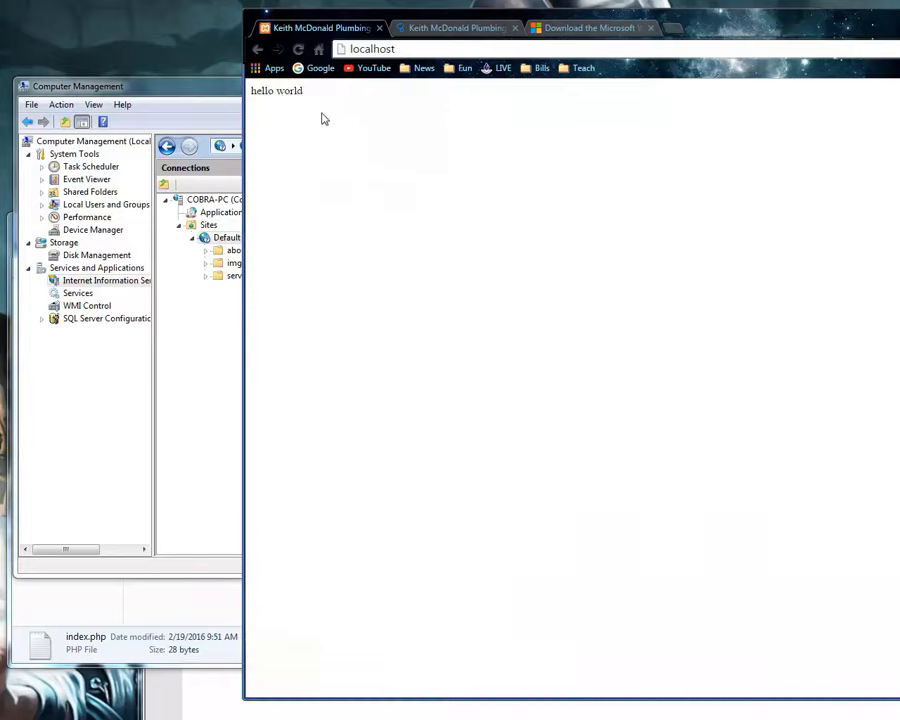
{"action": "left_click_drag", "start_coordinate": [321, 119], "coordinate": [266, 88]}
{"action": "left_click", "coordinate": [373, 48]}
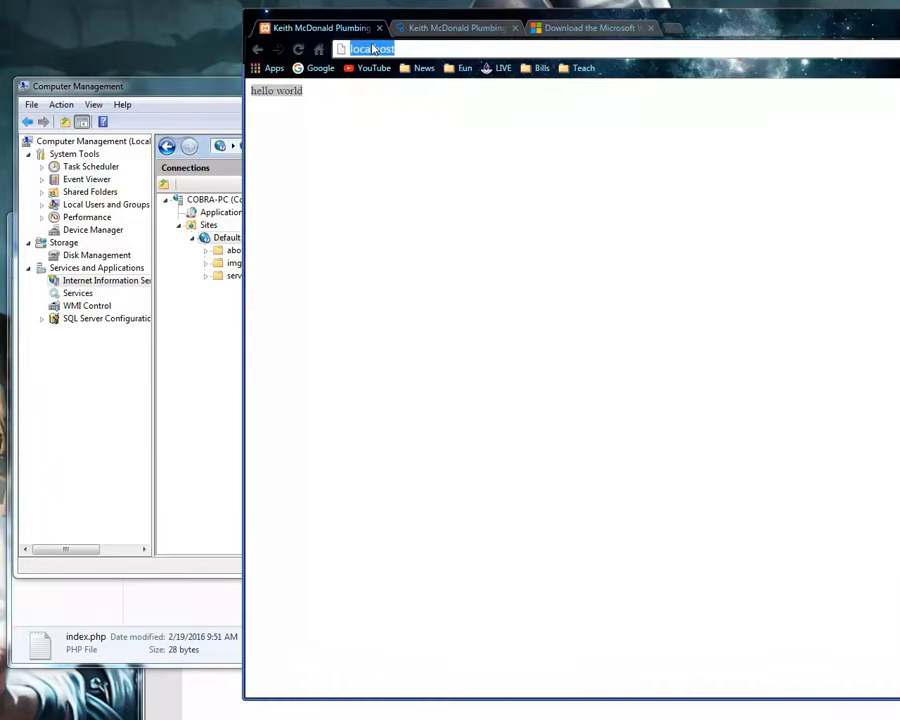
Switch to Computer Management, move index.htm above index.php in the Default Document list, and return to Default Web Site Home.
{"action": "left_click", "coordinate": [189, 121]}
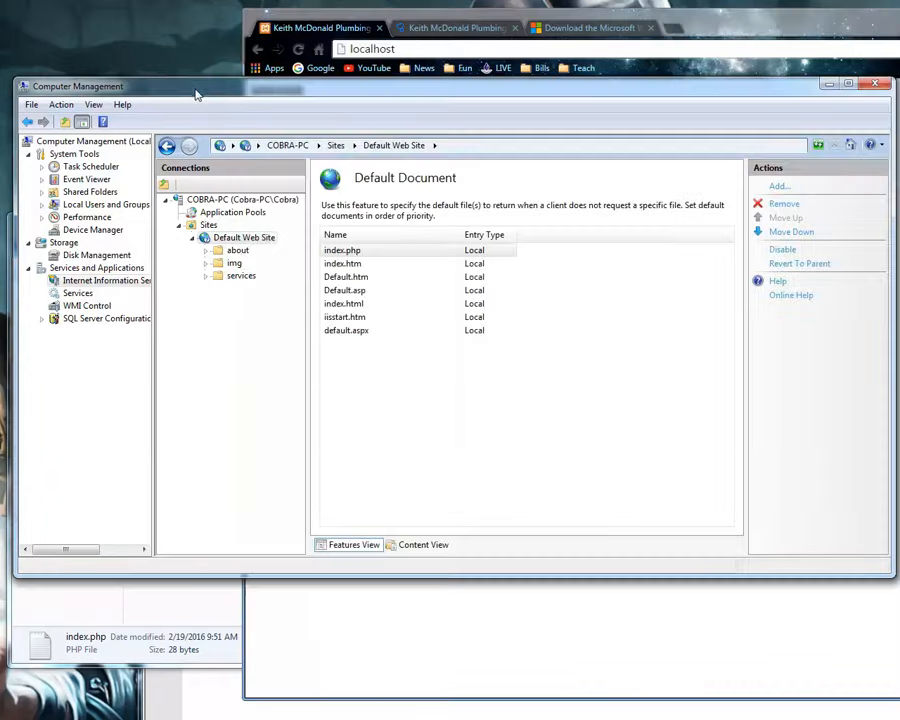
{"action": "left_click", "coordinate": [241, 237]}
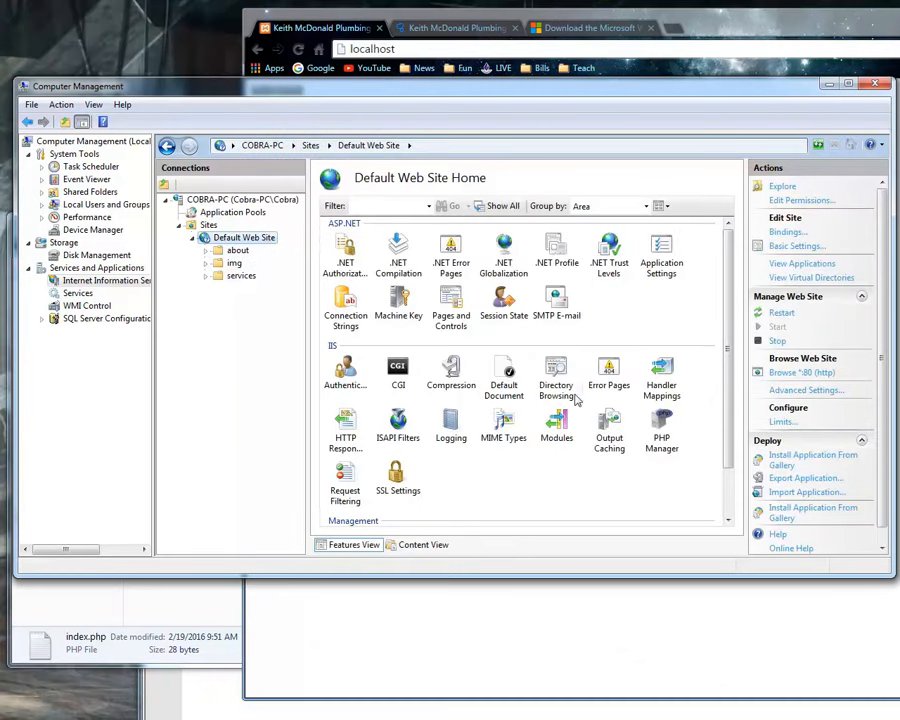
{"action": "double_click", "coordinate": [505, 375]}
{"action": "left_click", "coordinate": [374, 264]}
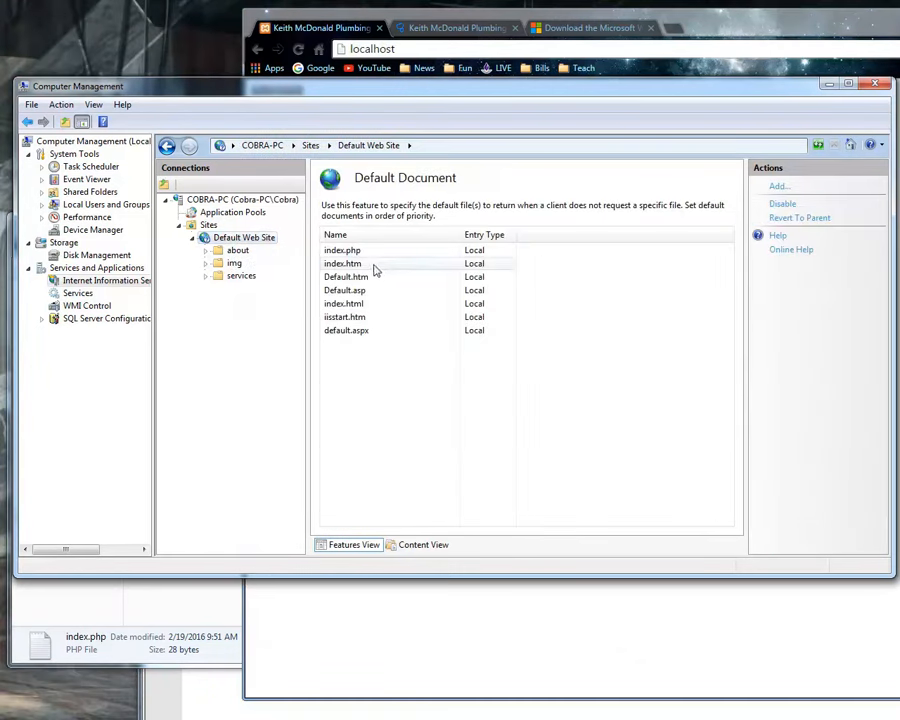
{"action": "left_click", "coordinate": [772, 231]}
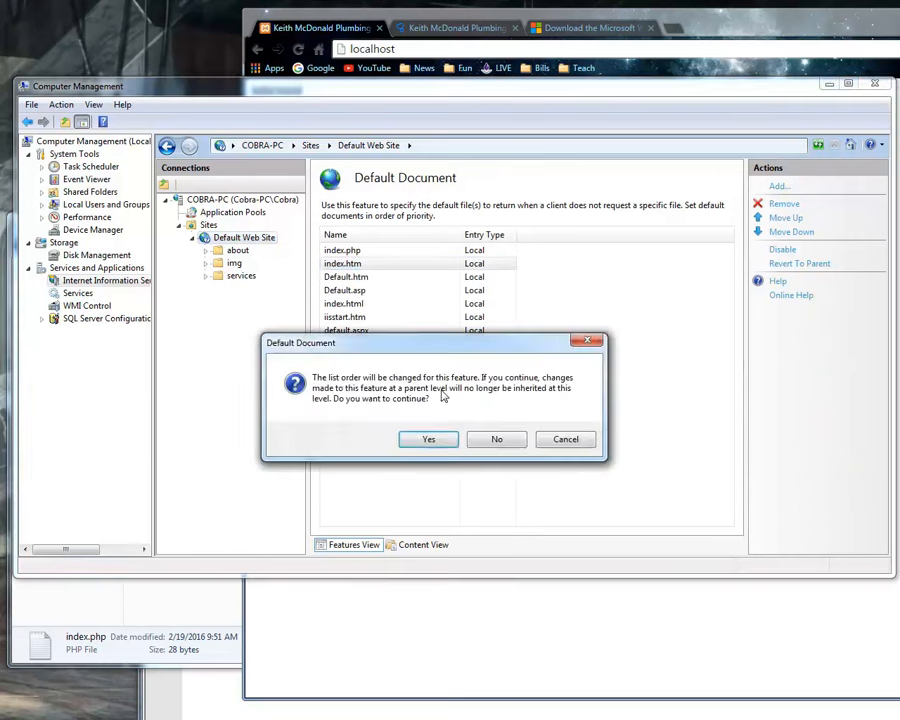
{"action": "left_click", "coordinate": [425, 438]}
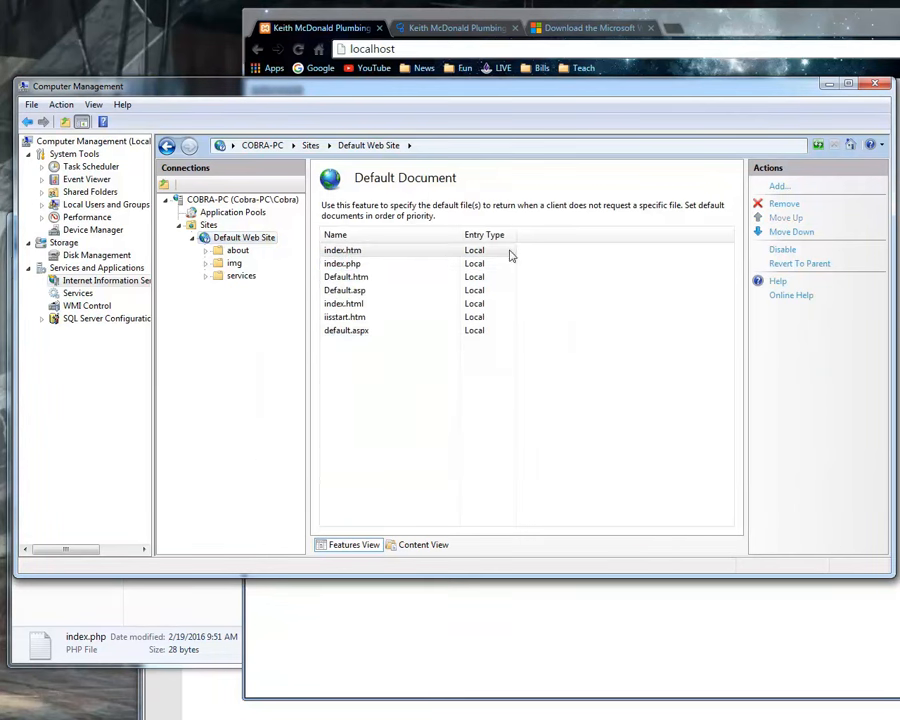
{"action": "left_click", "coordinate": [262, 238]}
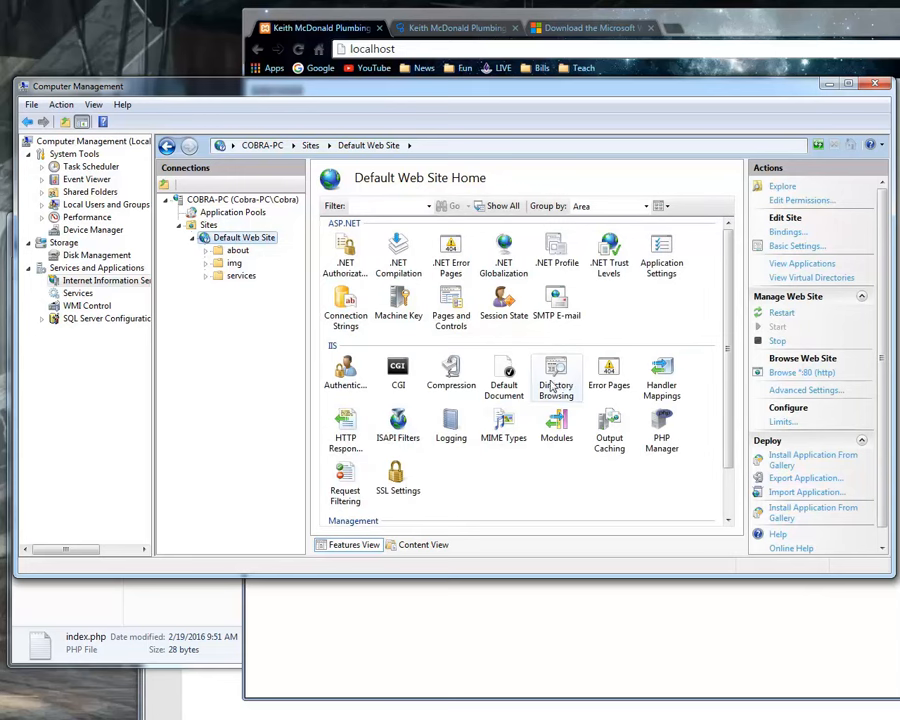
Open Default Web Site's Error Pages, open the 404 entry for editing, and inspect its static file path.
{"action": "double_click", "coordinate": [609, 385]}
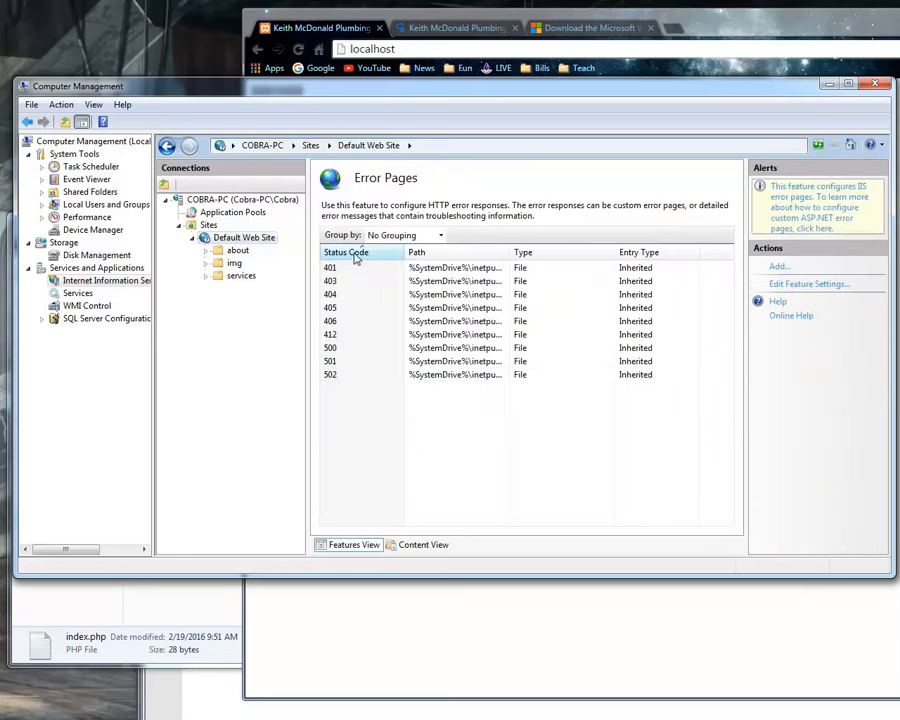
{"action": "left_click", "coordinate": [343, 295]}
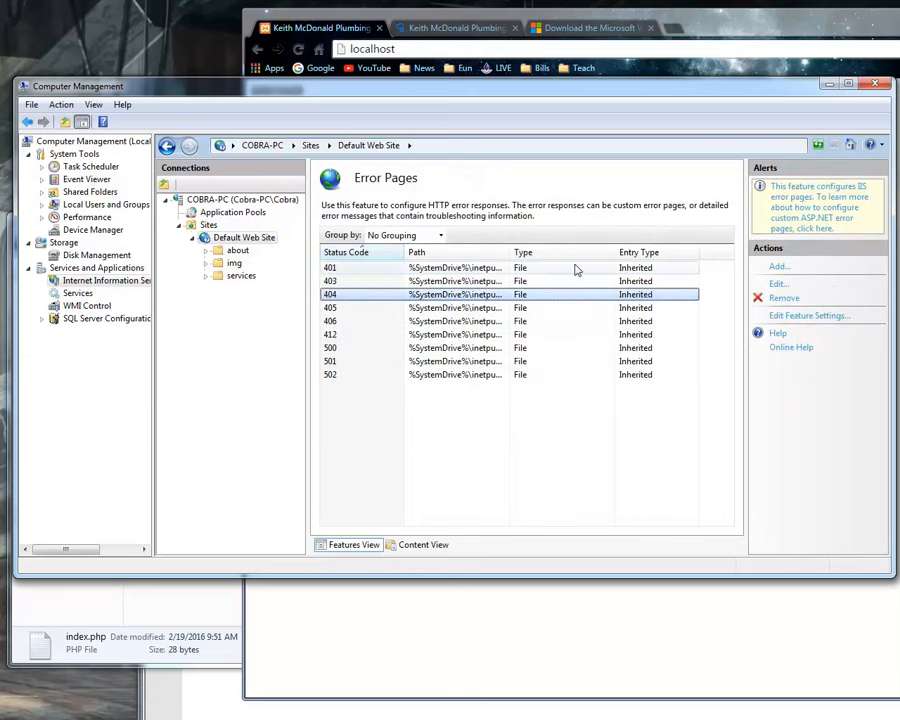
{"action": "left_click", "coordinate": [778, 284]}
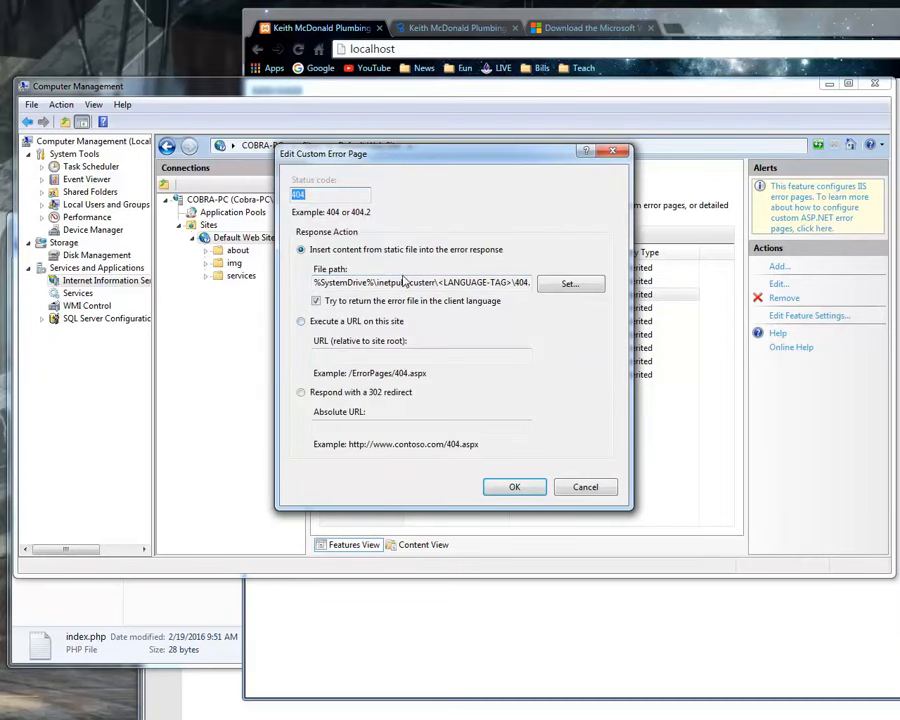
{"action": "left_click_drag", "start_coordinate": [345, 283], "coordinate": [545, 284]}
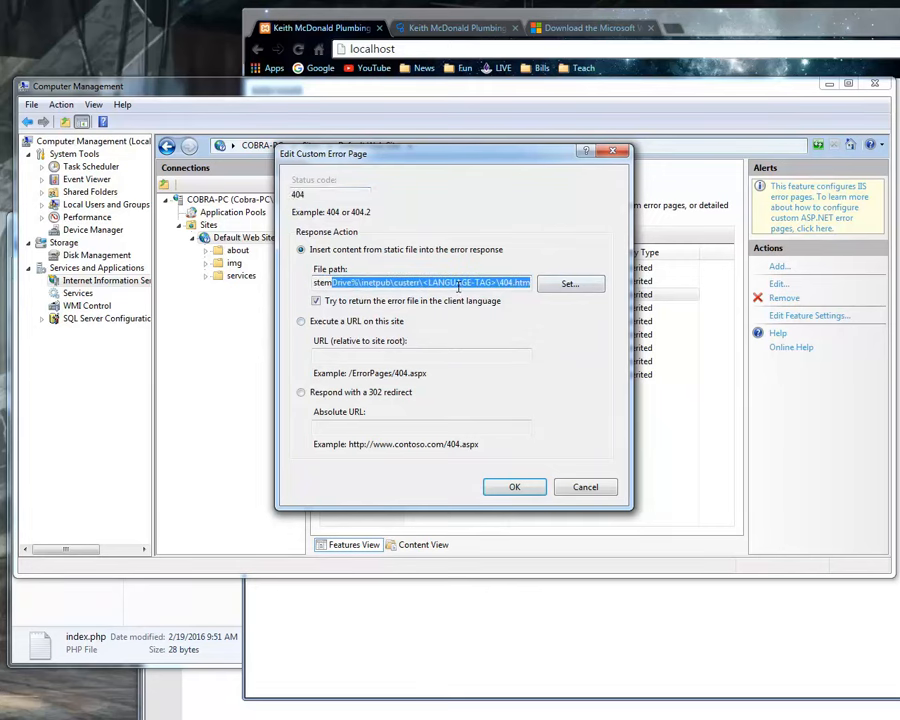
Switch to Chrome and load the nonexistent address localhost/sdfsd to view the IIS 404 error page.
{"action": "left_click", "coordinate": [898, 225]}
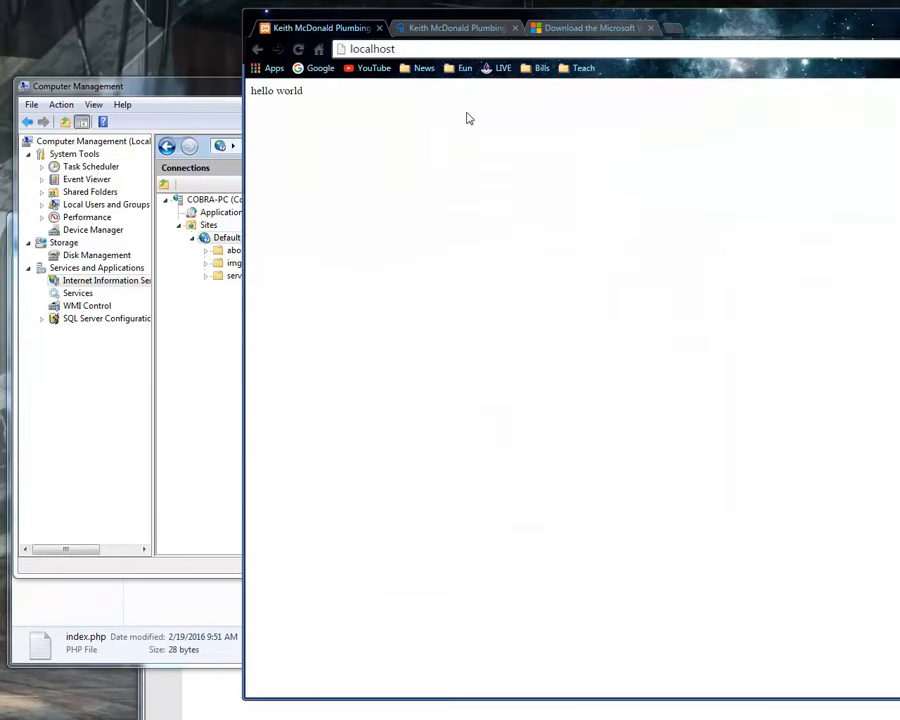
{"action": "left_click", "coordinate": [425, 49]}
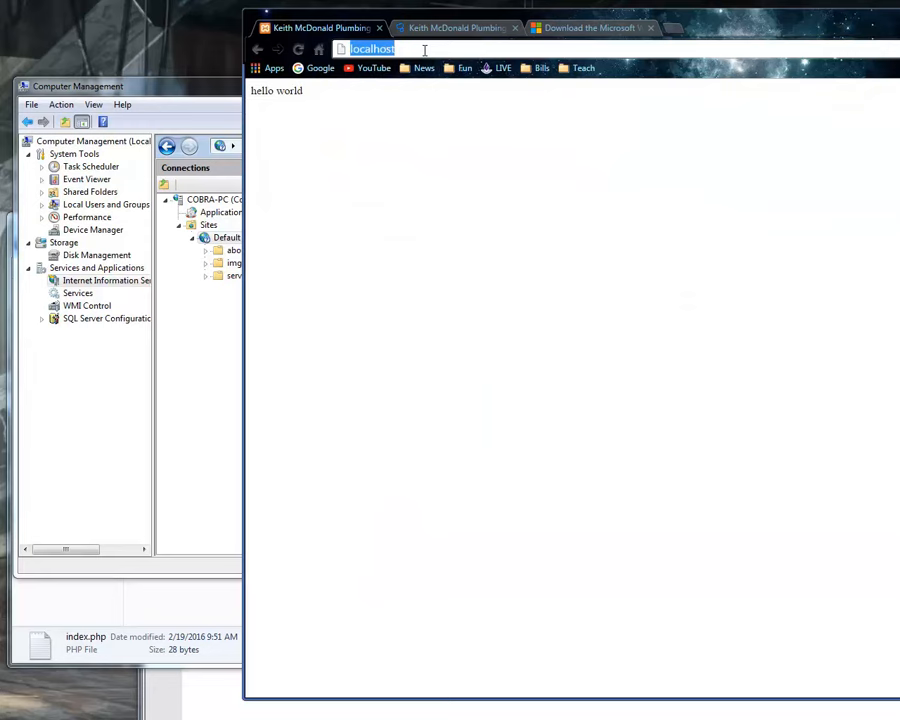
{"action": "left_click", "coordinate": [425, 49]}
{"action": "type", "text": "/sdfsd"}
{"action": "key", "text": "Return"}
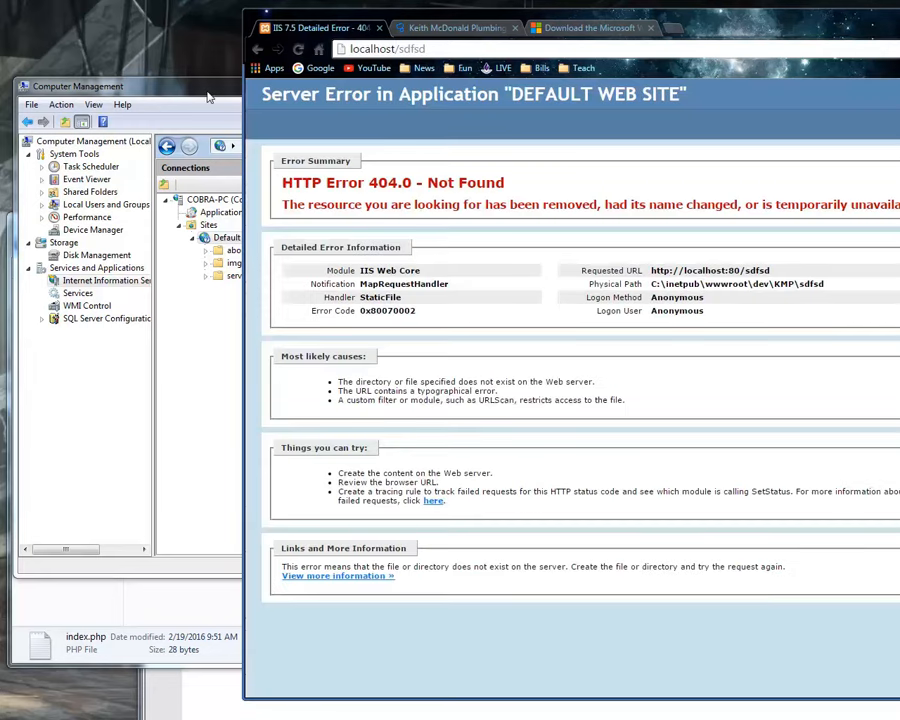
Switch to Computer Management, cancel the 404 custom error page edit, and return to Default Web Site Home.
{"action": "left_click", "coordinate": [208, 97]}
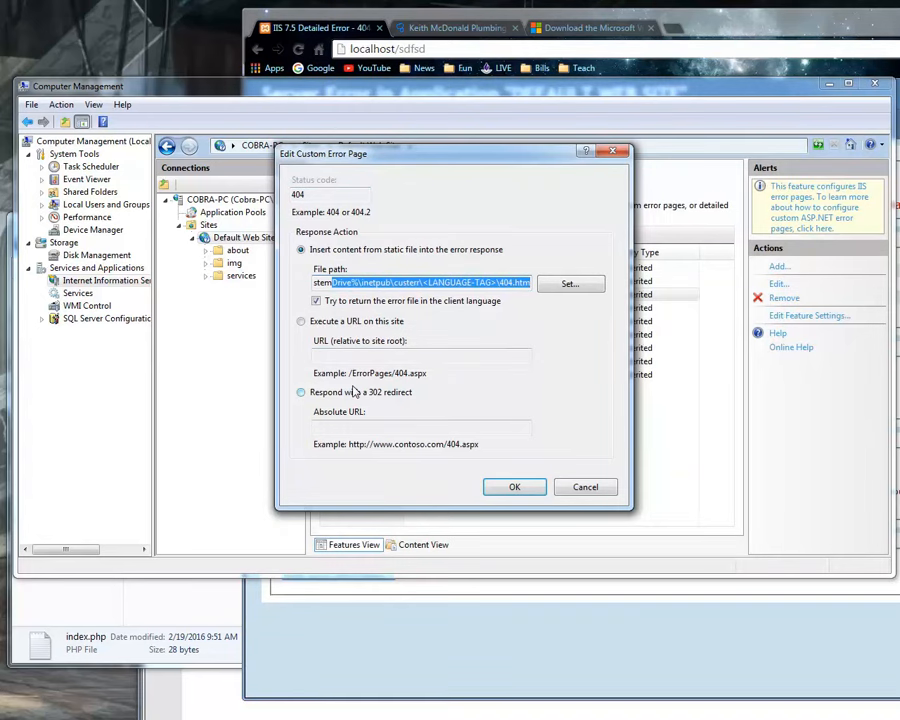
{"action": "left_click", "coordinate": [585, 487]}
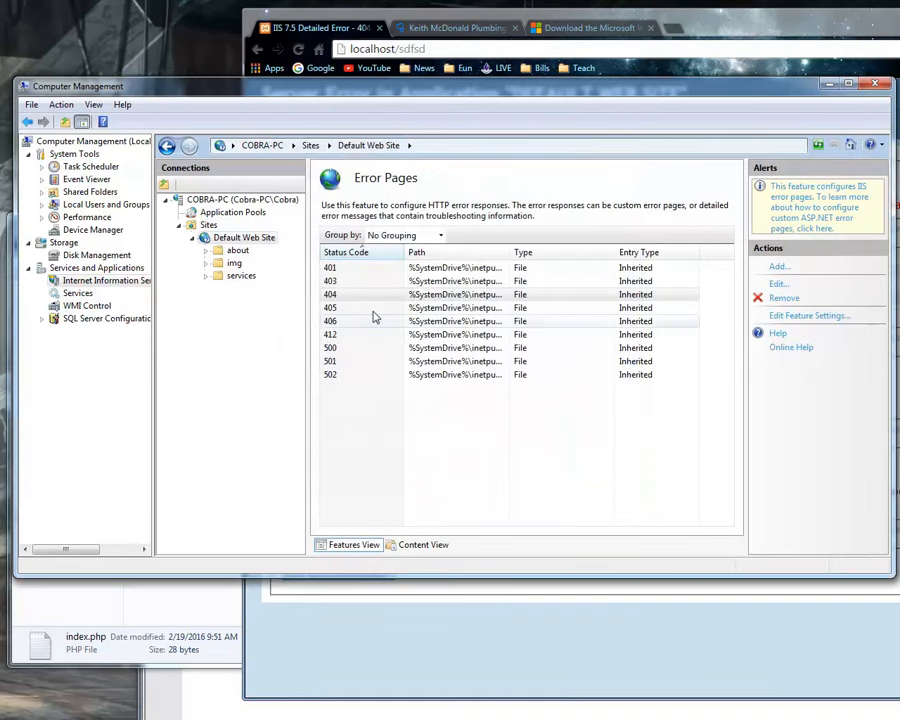
{"action": "left_click", "coordinate": [230, 237]}
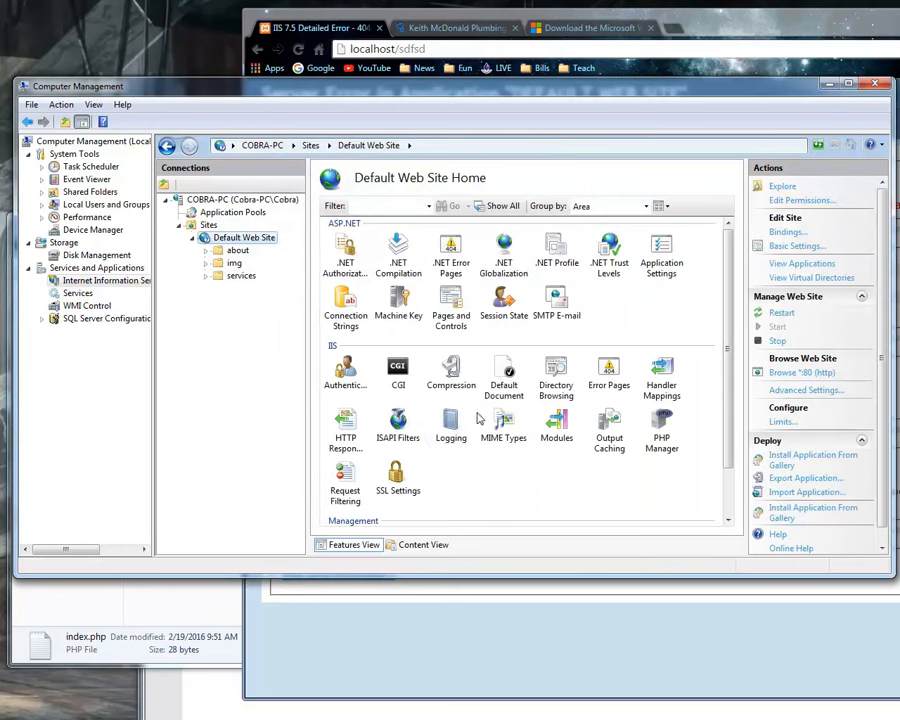
Open PHP Manager to review the PHP setup and settings, and return to Default Web Site Home.
{"action": "scroll", "coordinate": [570, 478], "scroll_direction": "down", "scroll_amount": 2}
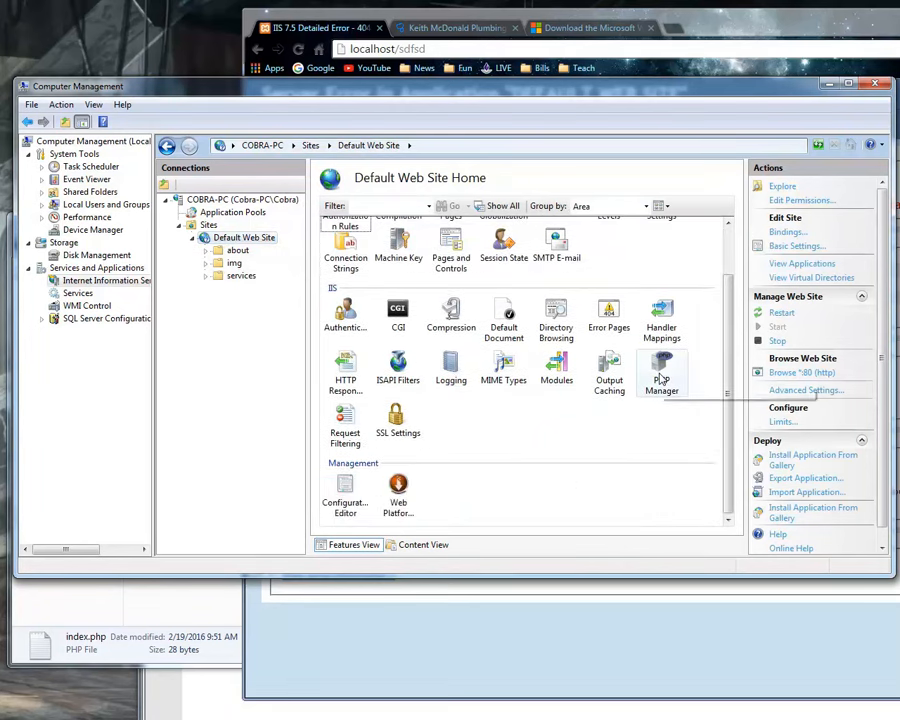
{"action": "double_click", "coordinate": [661, 377]}
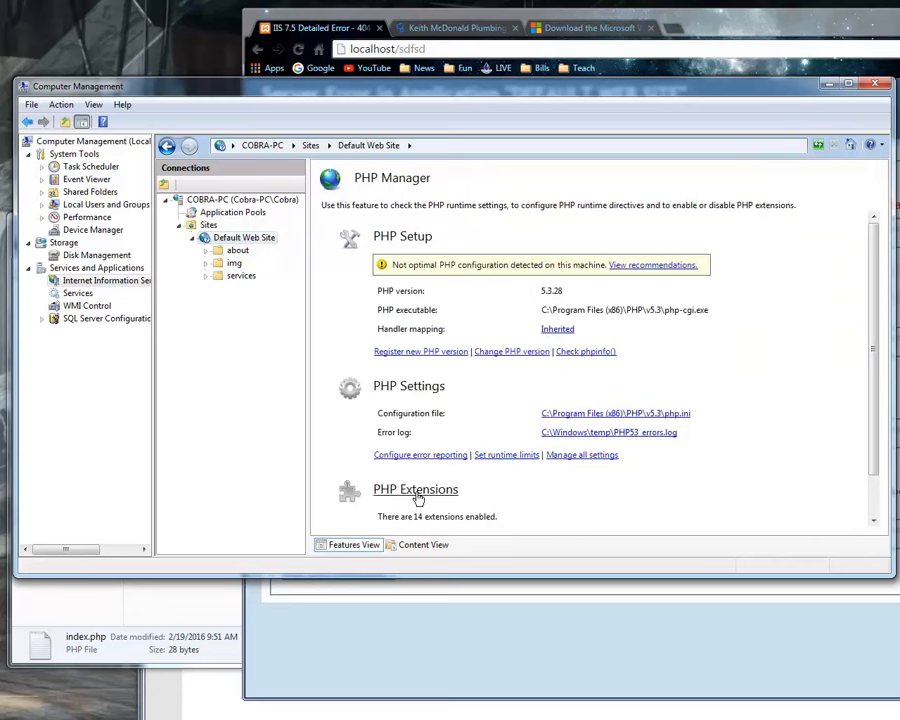
{"action": "left_click", "coordinate": [215, 237]}
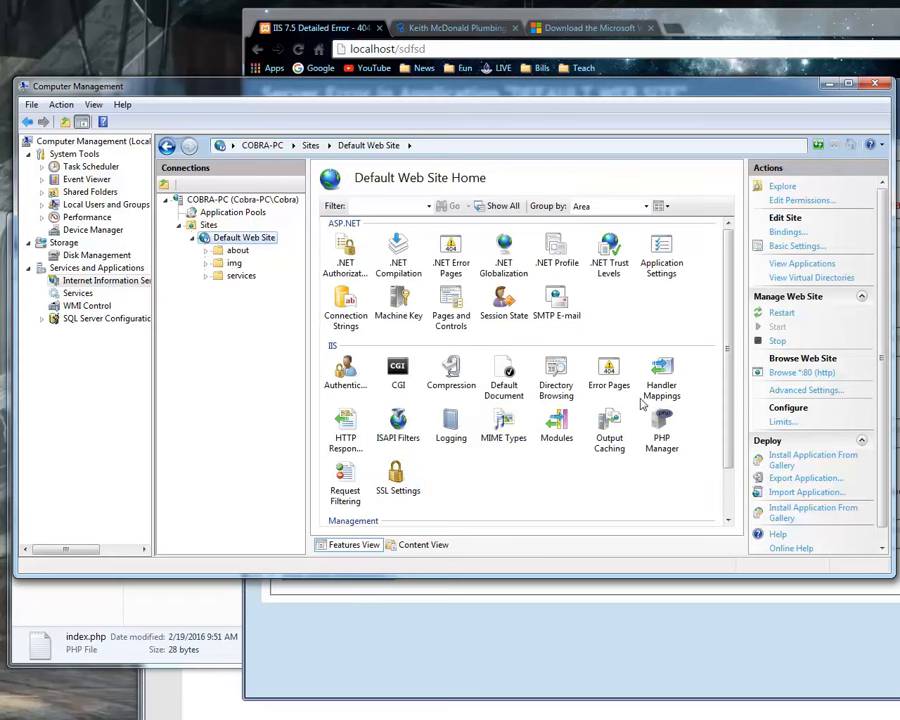
Browse the MIME Types list for common file extensions such as .png and .jpg, and return to Default Web Site Home.
{"action": "double_click", "coordinate": [500, 425]}
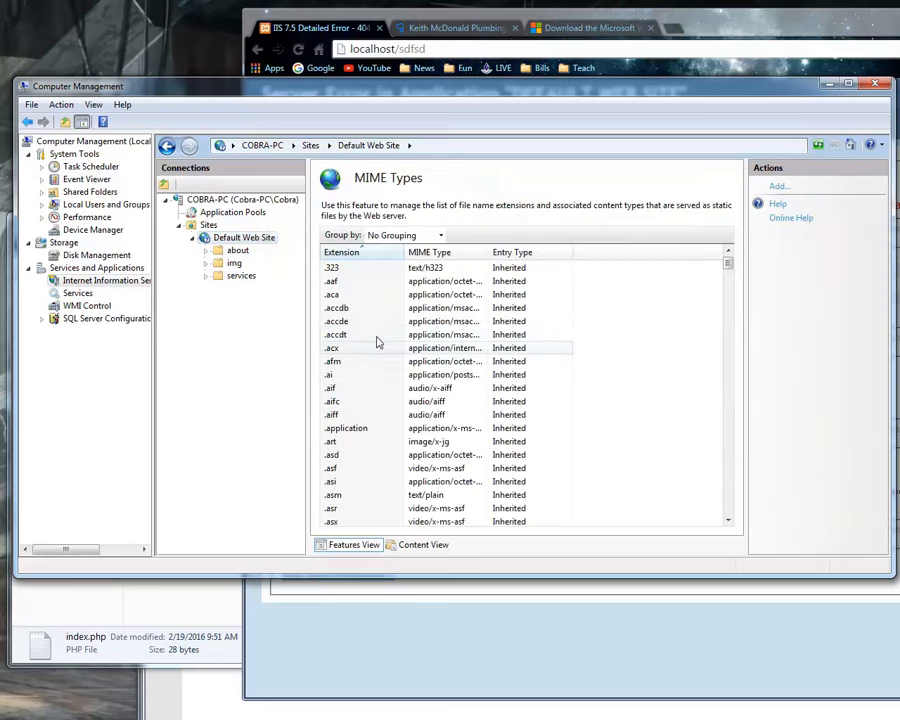
{"action": "left_click_drag", "start_coordinate": [729, 265], "coordinate": [737, 416]}
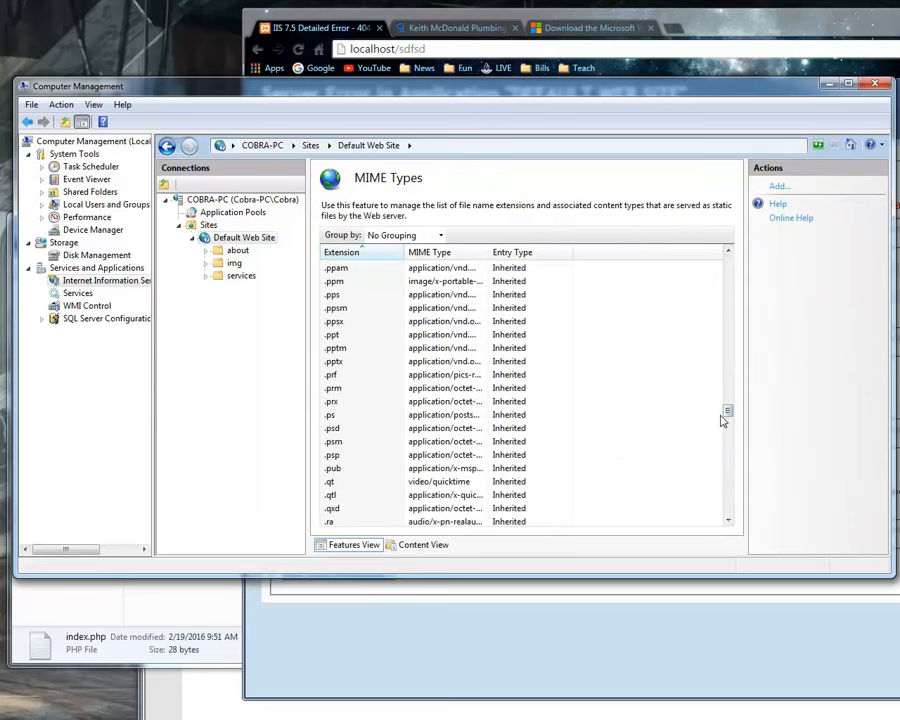
{"action": "left_click_drag", "start_coordinate": [728, 416], "coordinate": [731, 402]}
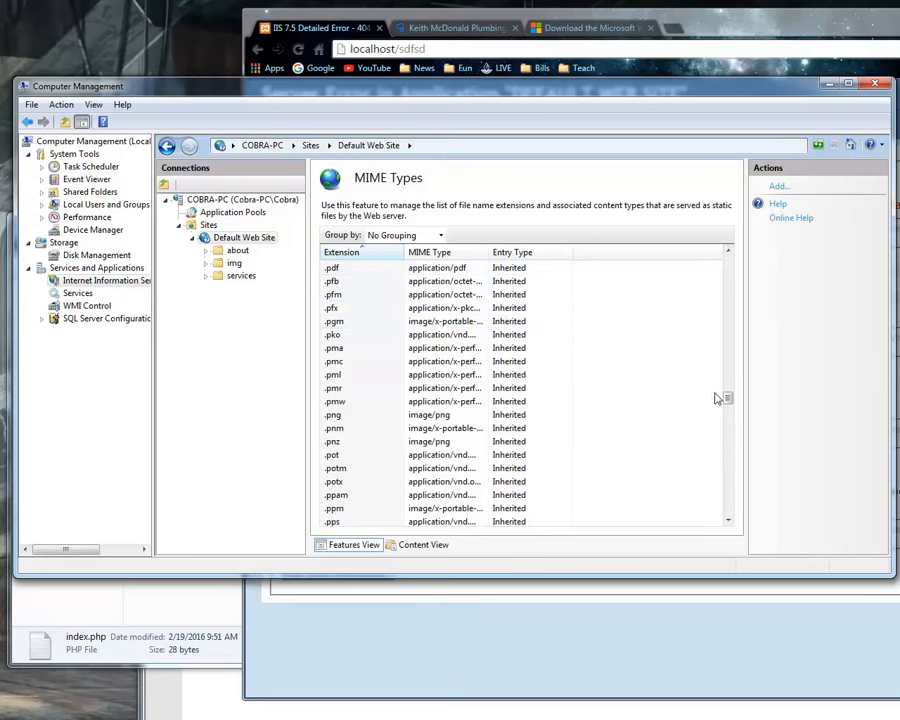
{"action": "left_click_drag", "start_coordinate": [729, 400], "coordinate": [773, 321]}
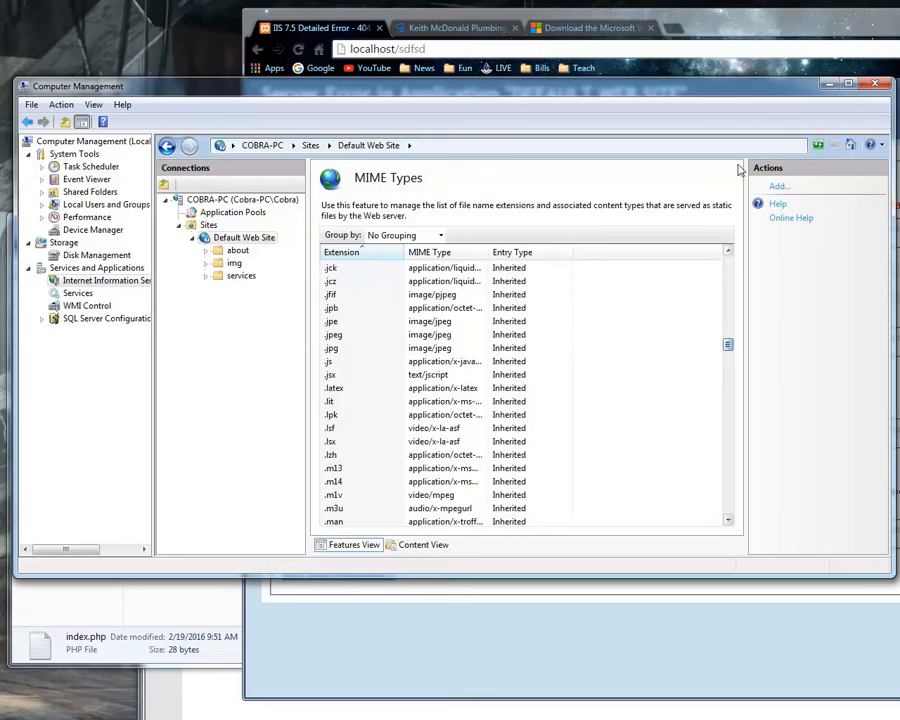
{"action": "left_click", "coordinate": [240, 240]}
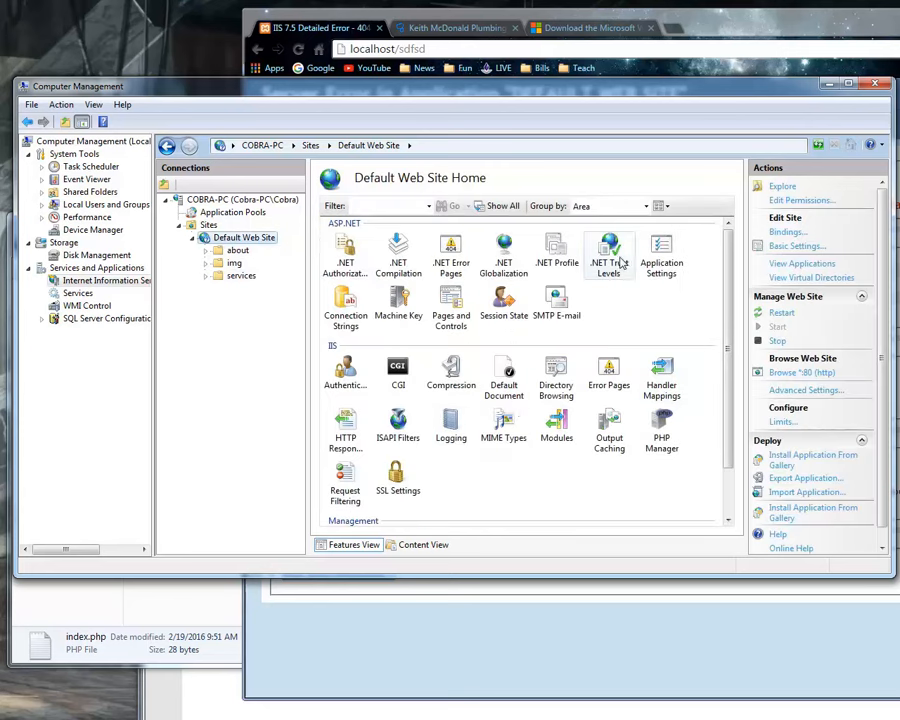
Open Default Web Site's SMTP E-mail feature and examine its delivery options and SMTP server field.
{"action": "double_click", "coordinate": [556, 298]}
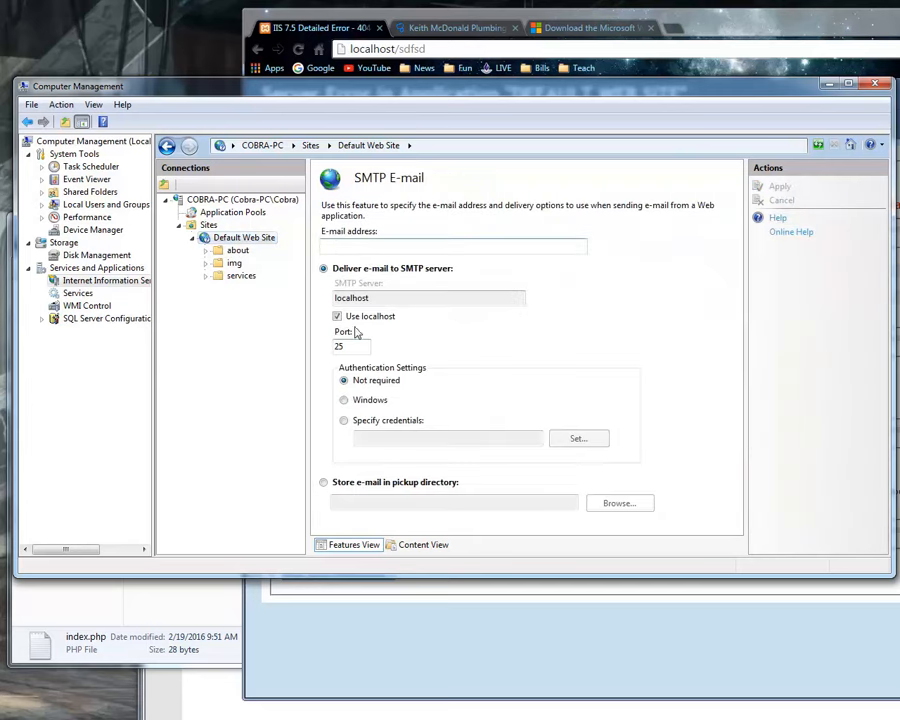
{"action": "left_click", "coordinate": [253, 241]}
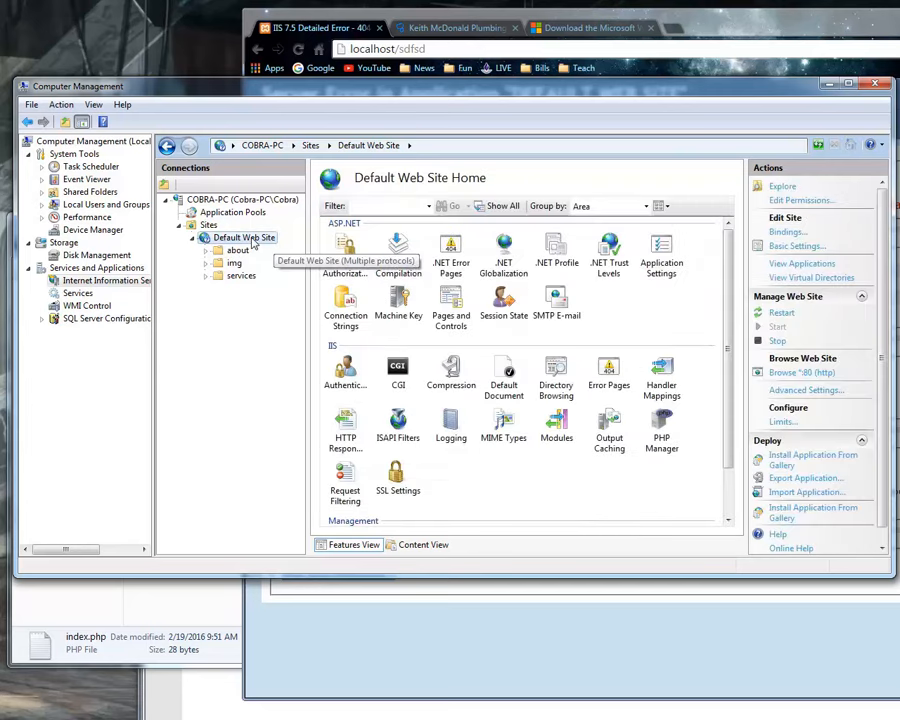
{"action": "double_click", "coordinate": [558, 311]}
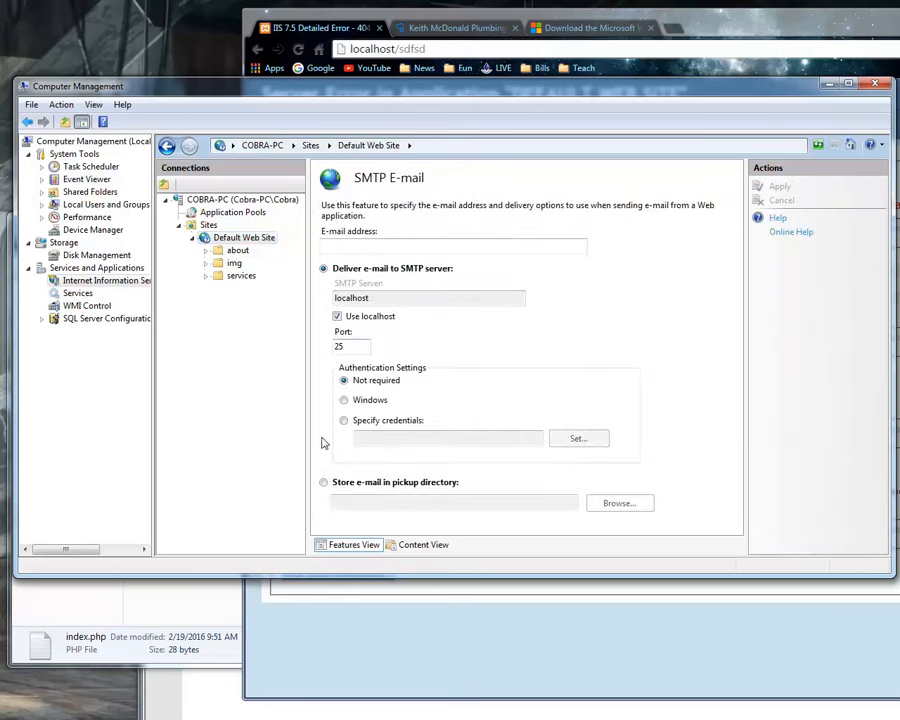
{"action": "left_click_drag", "start_coordinate": [369, 298], "coordinate": [306, 341]}
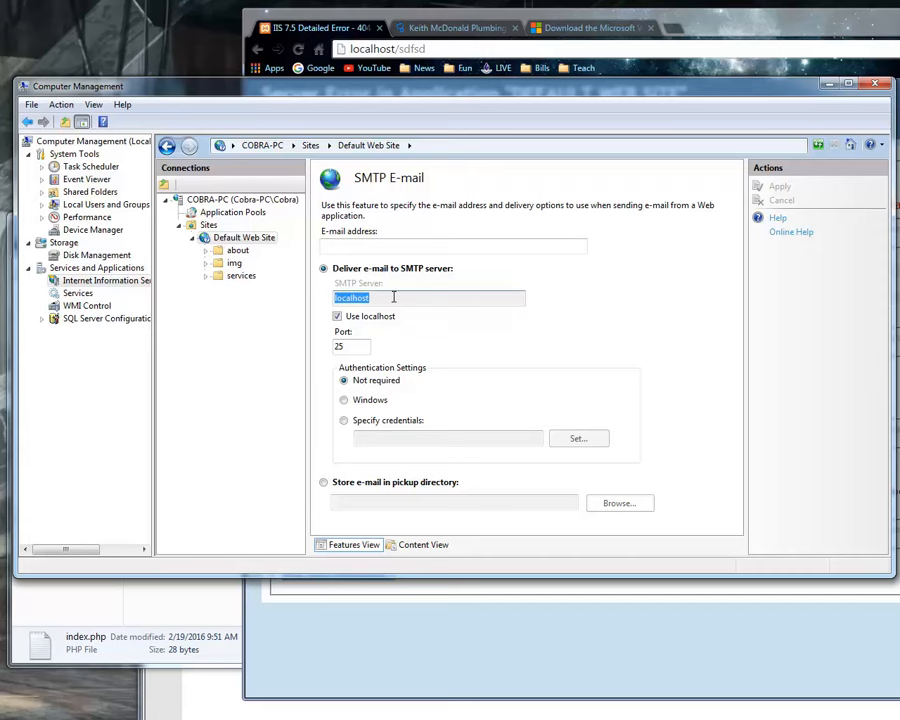
Switch to Chrome and search for "gmail smtp settings" in place of the Microsoft download page.
{"action": "left_click", "coordinate": [741, 30]}
{"action": "left_click", "coordinate": [590, 27]}
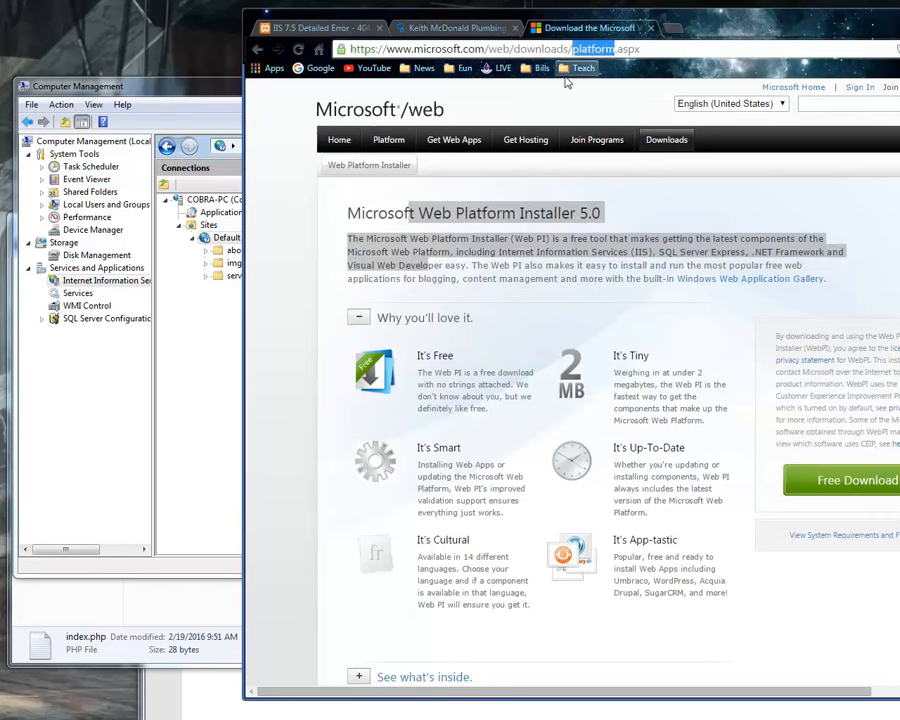
{"action": "key", "text": "ctrl+l"}
{"action": "type", "text": "gmail "}
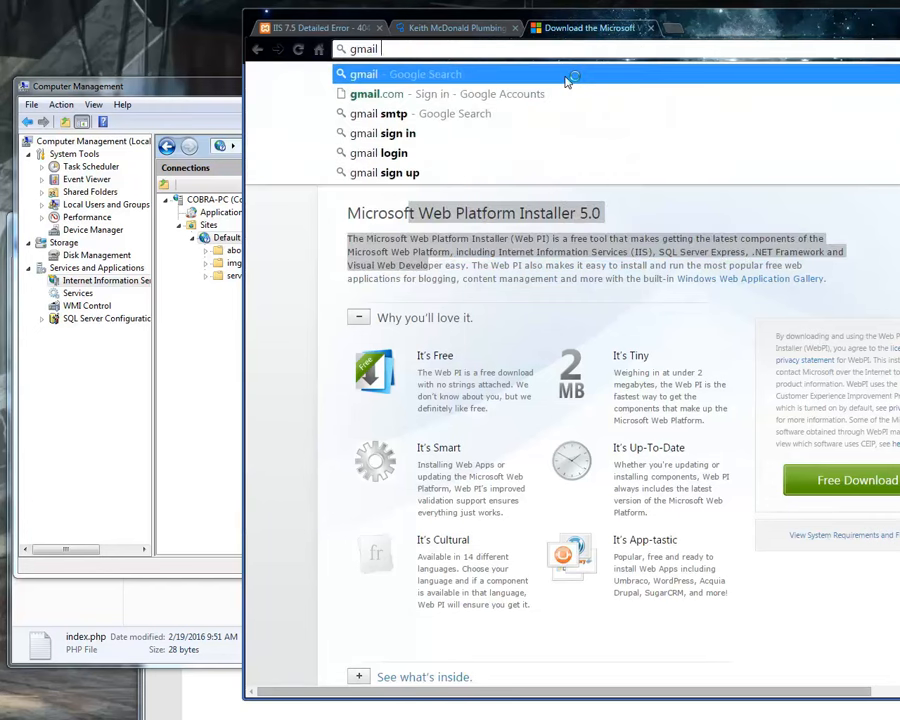
{"action": "type", "text": "smtp s"}
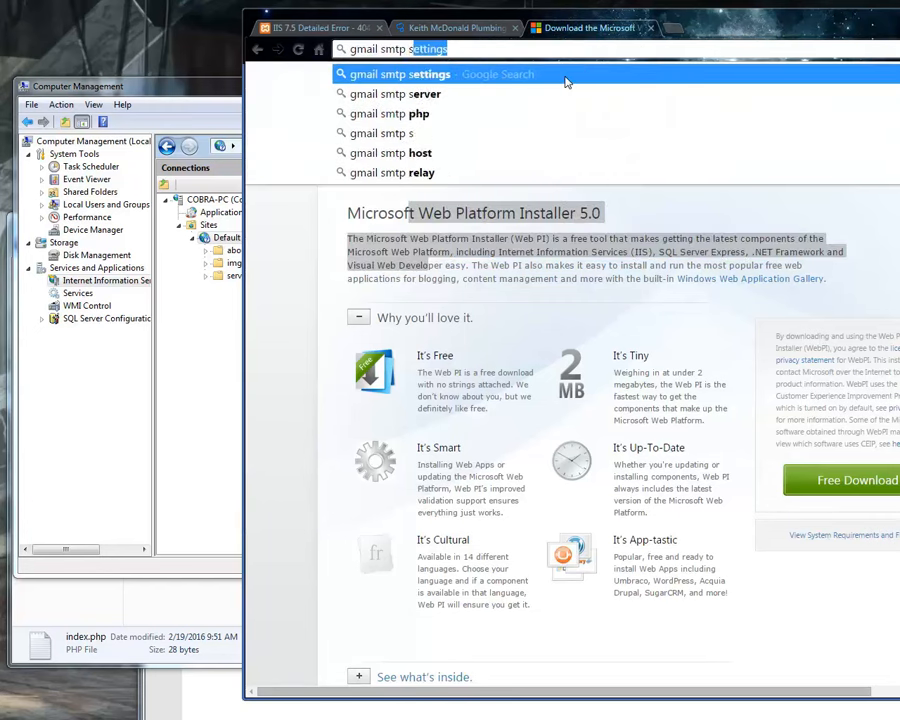
{"action": "type", "text": "ettings"}
{"action": "key", "text": "Return"}
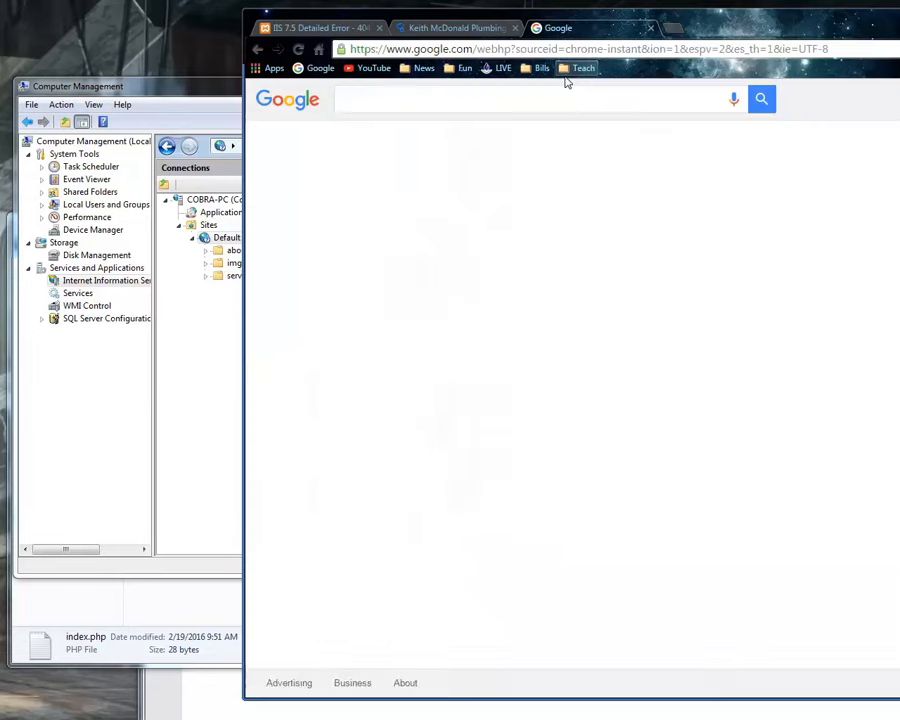
Open the Google Apps SMTP settings help article and review its server and port requirements.
{"action": "left_click", "coordinate": [430, 302]}
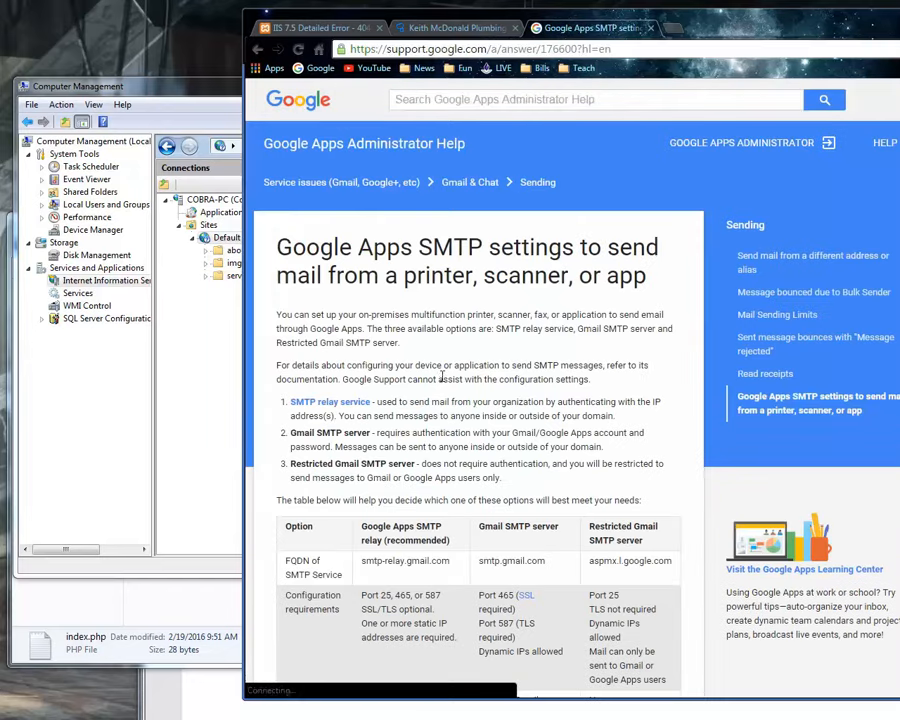
{"action": "scroll", "coordinate": [438, 386], "scroll_direction": "down", "scroll_amount": 9}
{"action": "scroll", "coordinate": [443, 378], "scroll_direction": "down", "scroll_amount": 3}
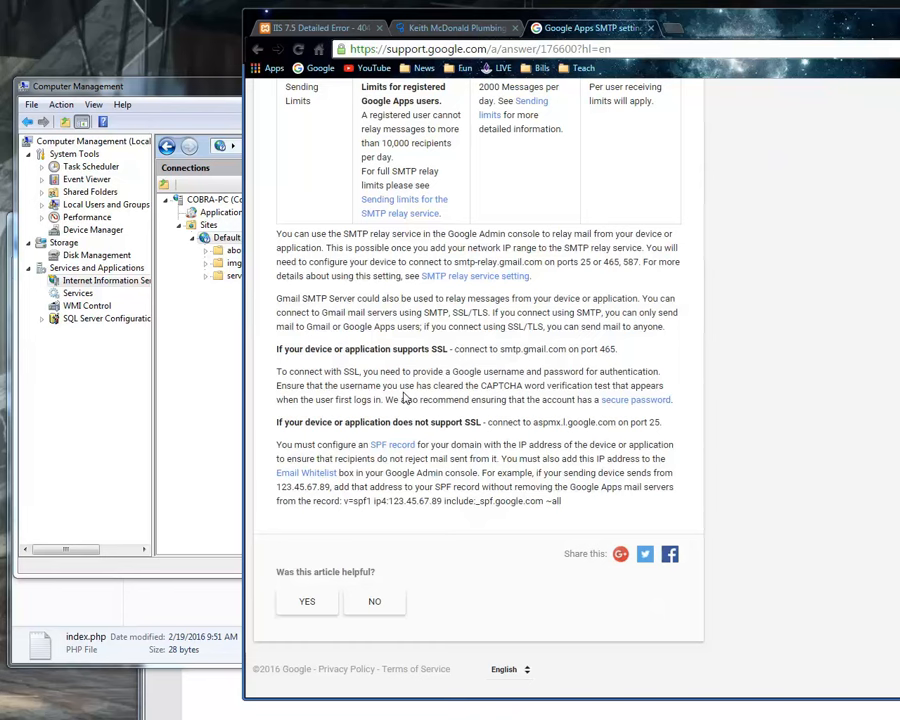
{"action": "scroll", "coordinate": [382, 399], "scroll_direction": "up", "scroll_amount": 12}
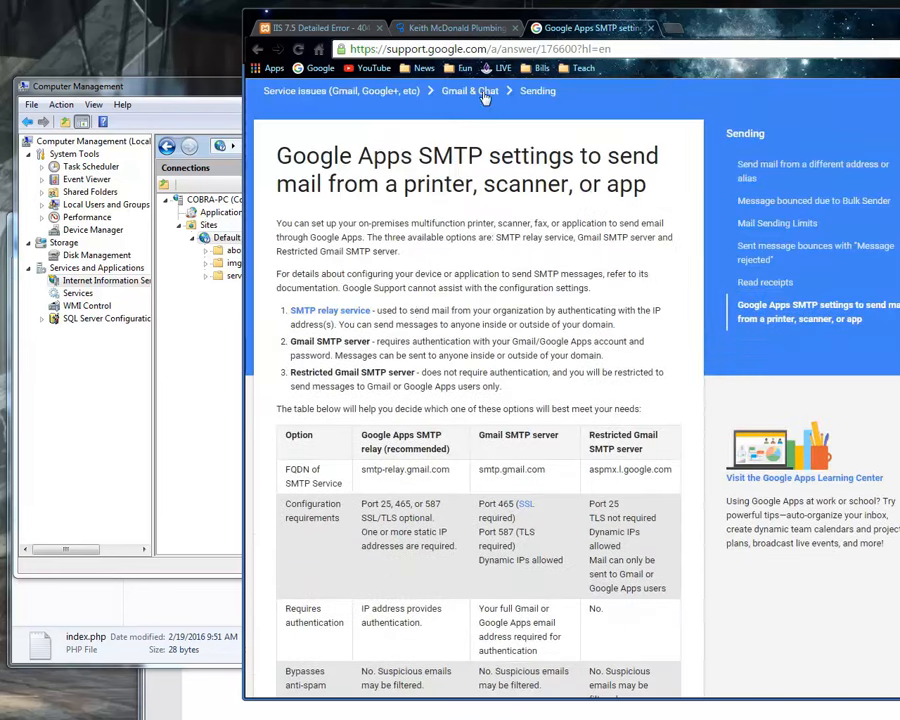
Revisit the localhost:8080 and localhost/sdfsd pages, and switch to Computer Management to show Default Web Site Home.
{"action": "left_click", "coordinate": [481, 30]}
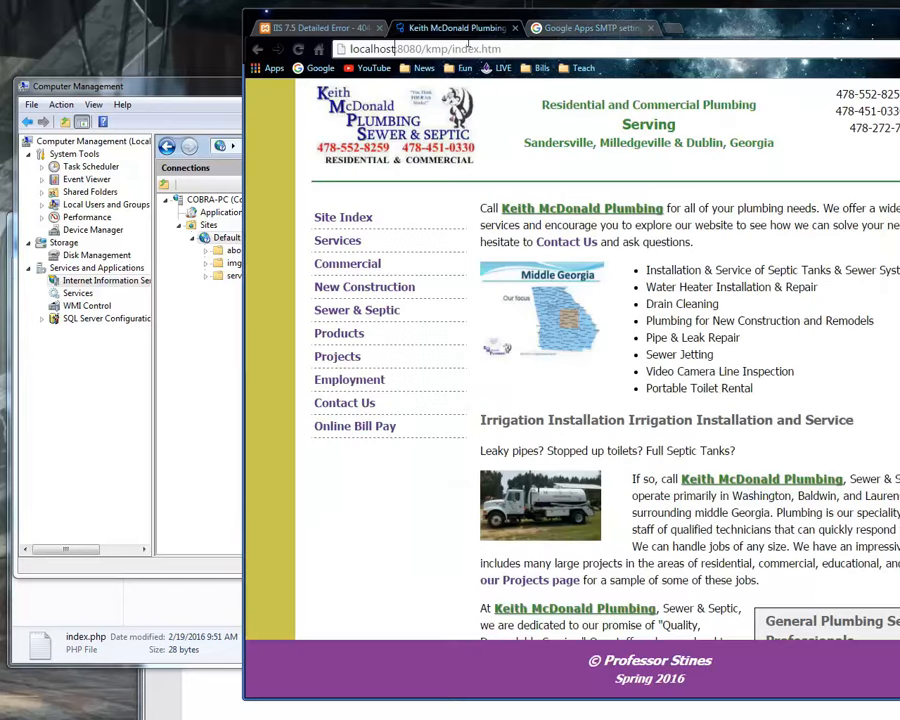
{"action": "left_click", "coordinate": [316, 27]}
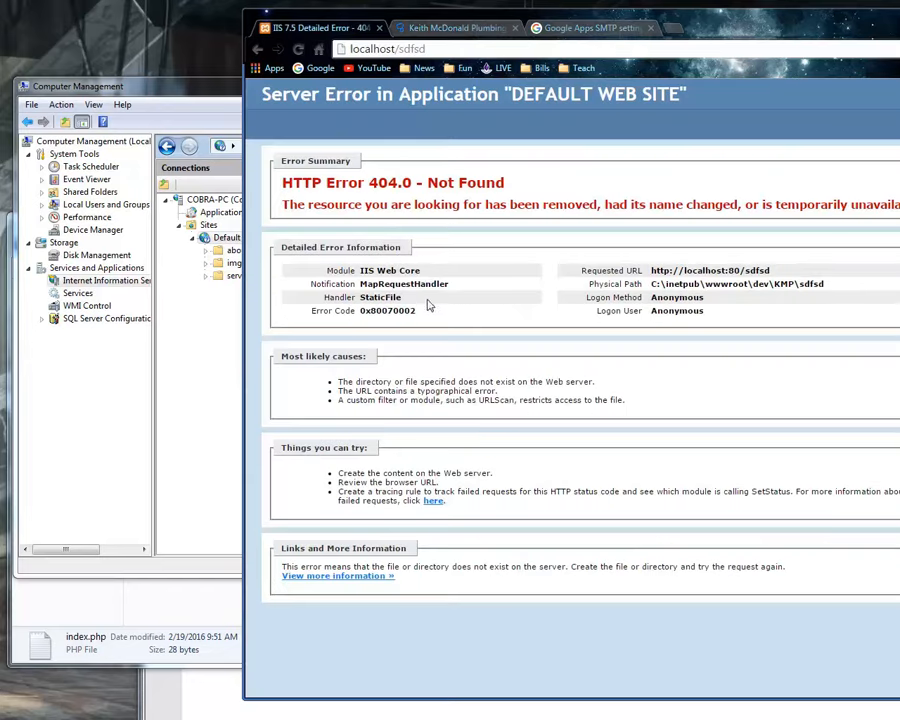
{"action": "left_click", "coordinate": [216, 80]}
{"action": "left_click", "coordinate": [243, 239]}
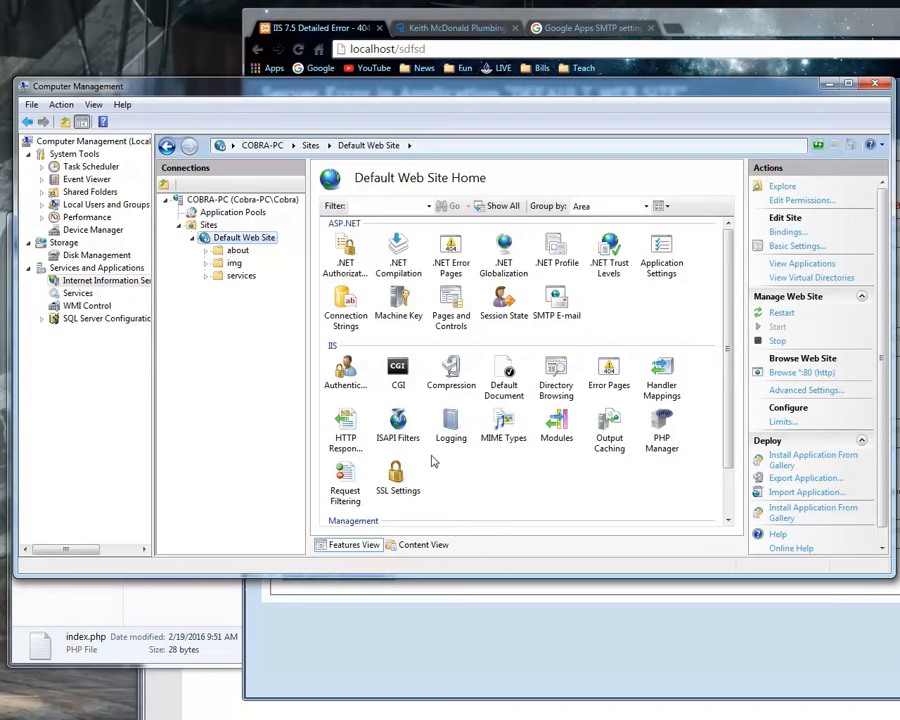
Collapse Default Web Site, open the Add Web Site dialog for Sites to review its fields, and cancel it.
{"action": "left_click_drag", "start_coordinate": [730, 264], "coordinate": [730, 262]}
{"action": "left_click", "coordinate": [194, 238]}
{"action": "right_click", "coordinate": [194, 231]}
{"action": "left_click", "coordinate": [222, 236]}
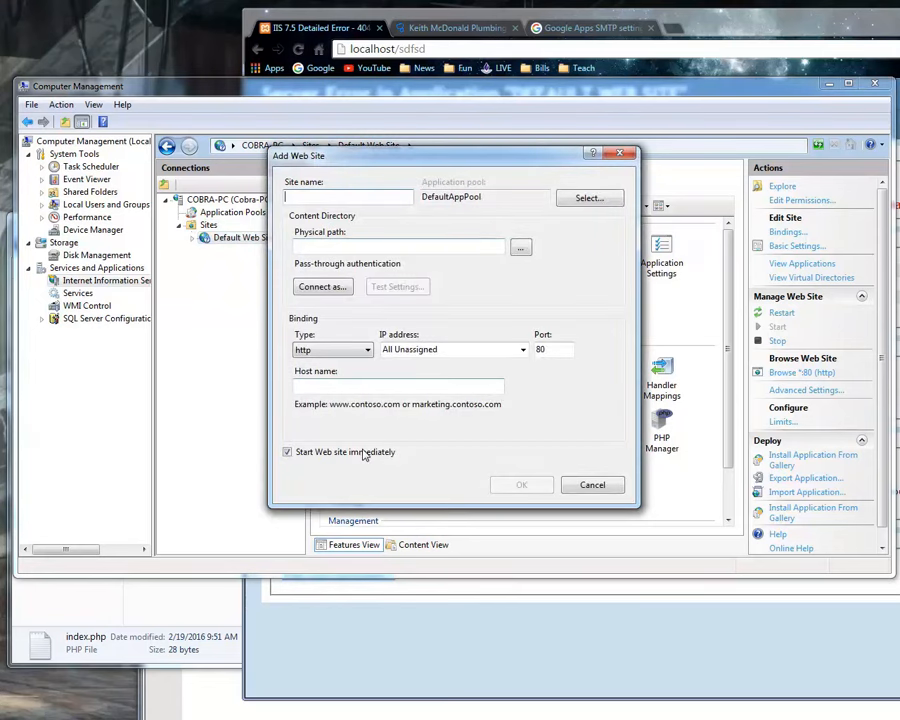
{"action": "left_click", "coordinate": [566, 483]}
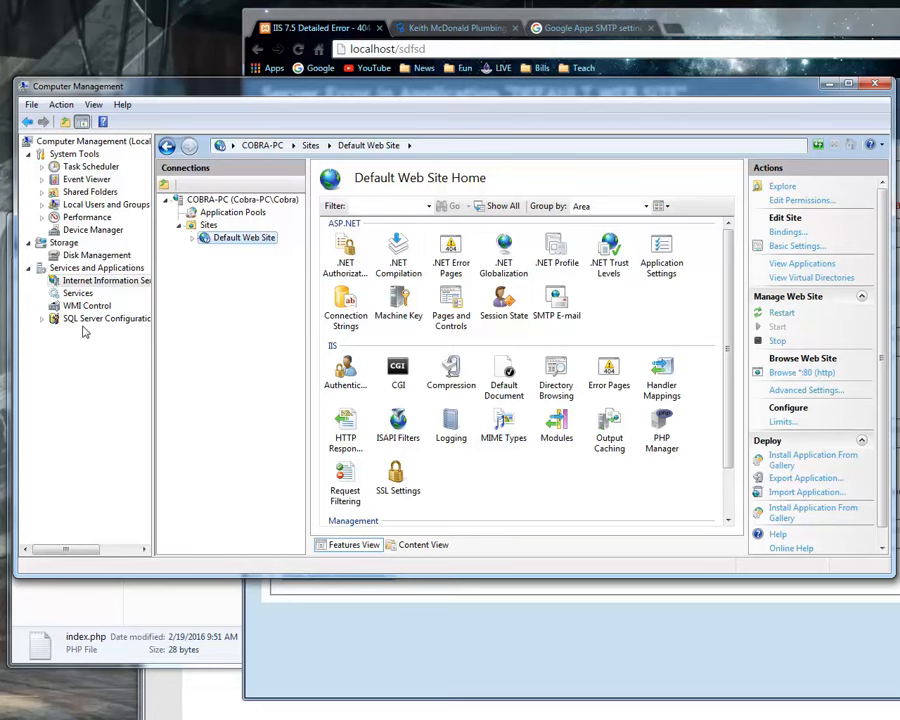
Open Services in Computer Management and stop the World Wide Web Publishing Service.
{"action": "left_click", "coordinate": [78, 293]}
{"action": "scroll", "coordinate": [540, 452], "scroll_direction": "down", "scroll_amount": 4}
{"action": "scroll", "coordinate": [557, 449], "scroll_direction": "down", "scroll_amount": 4}
{"action": "left_click_drag", "start_coordinate": [767, 228], "coordinate": [776, 515]}
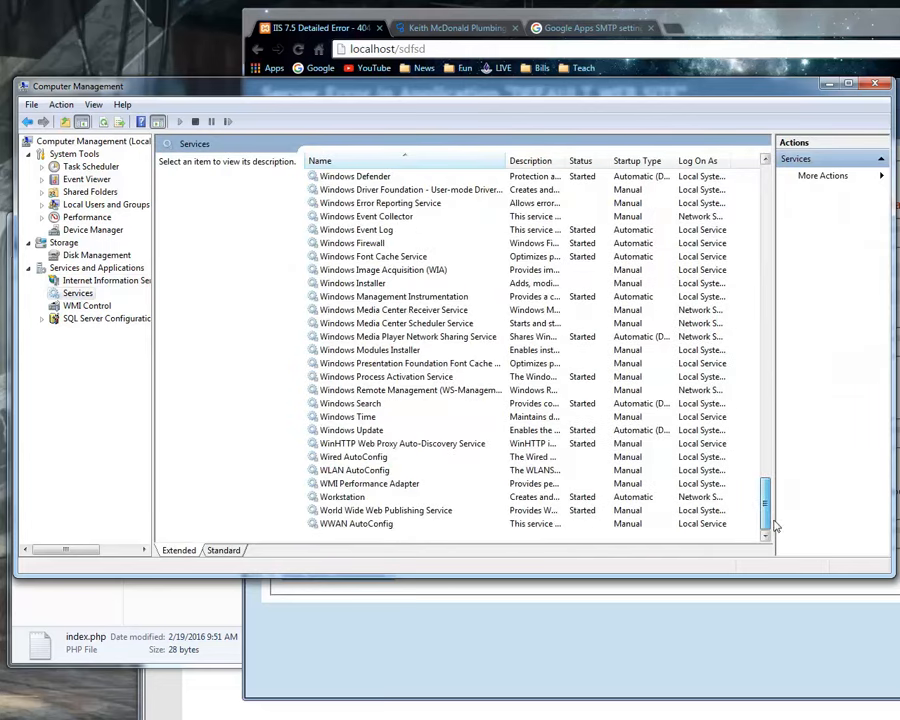
{"action": "left_click", "coordinate": [490, 510]}
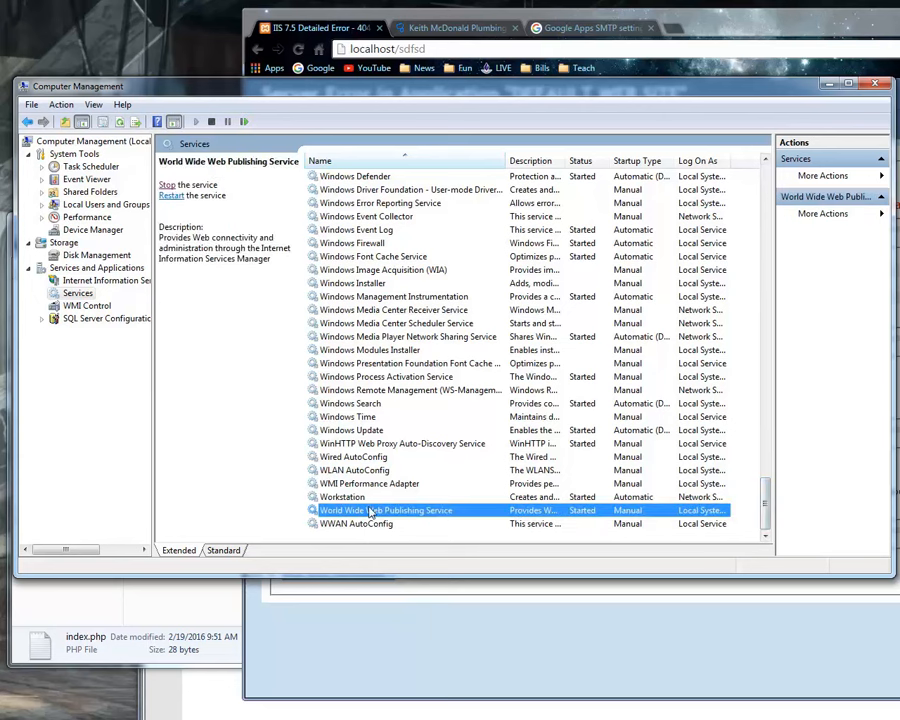
{"action": "right_click", "coordinate": [370, 512]}
{"action": "left_click", "coordinate": [401, 533]}
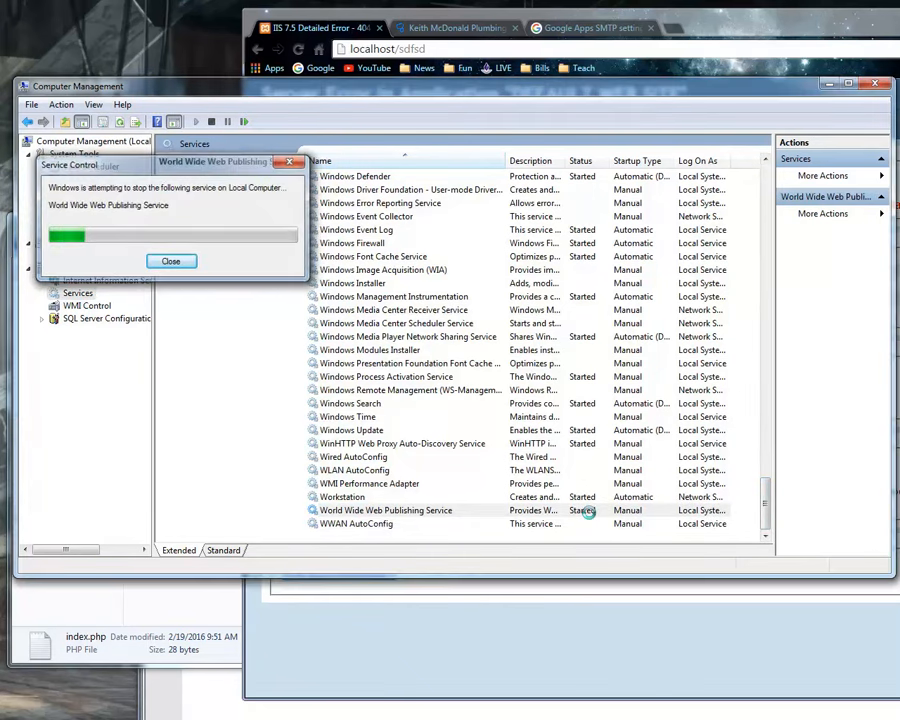
Switch to Chrome and load localhost to test the site with the web service stopped.
{"action": "left_click_drag", "start_coordinate": [397, 48], "coordinate": [438, 53]}
{"action": "key", "text": "BackSpace"}
{"action": "key", "text": "Return"}
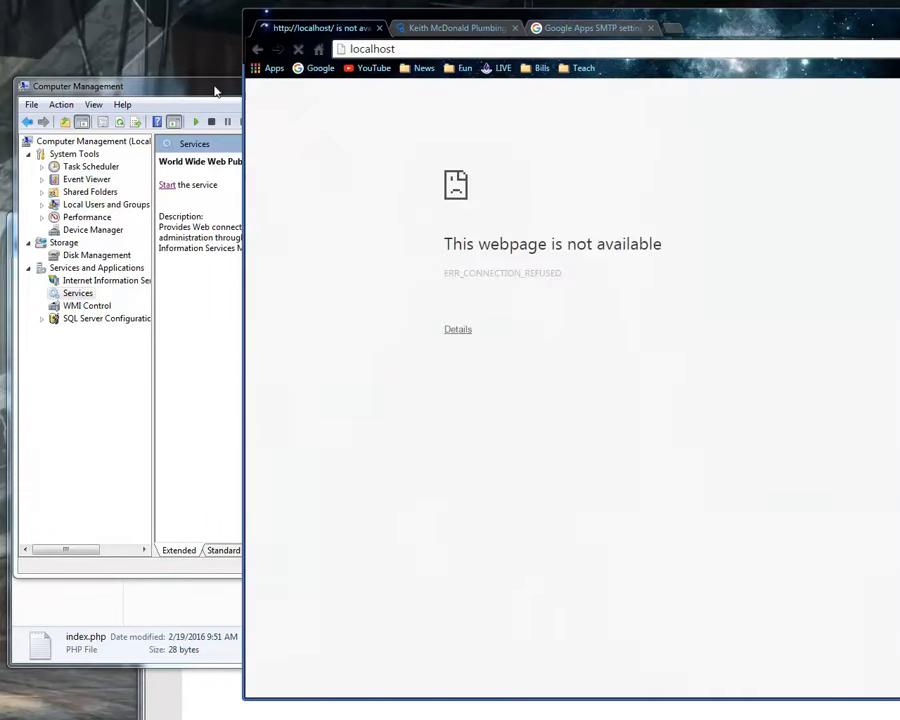
Start the World Wide Web Publishing Service again in Computer Management and bring the localhost page in Chrome back to the front.
{"action": "left_click", "coordinate": [230, 82]}
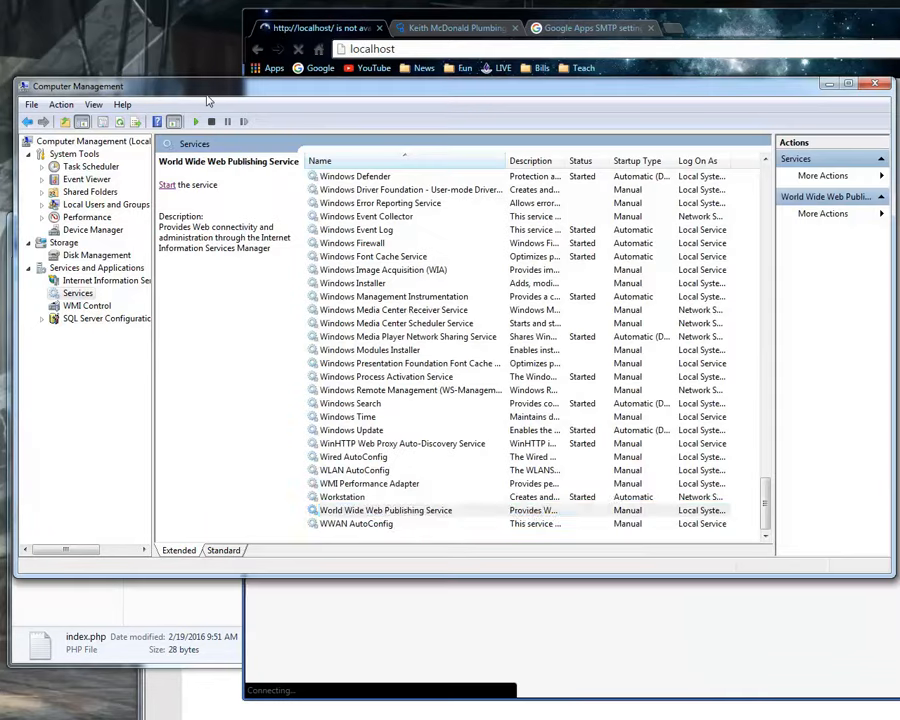
{"action": "left_click", "coordinate": [168, 186]}
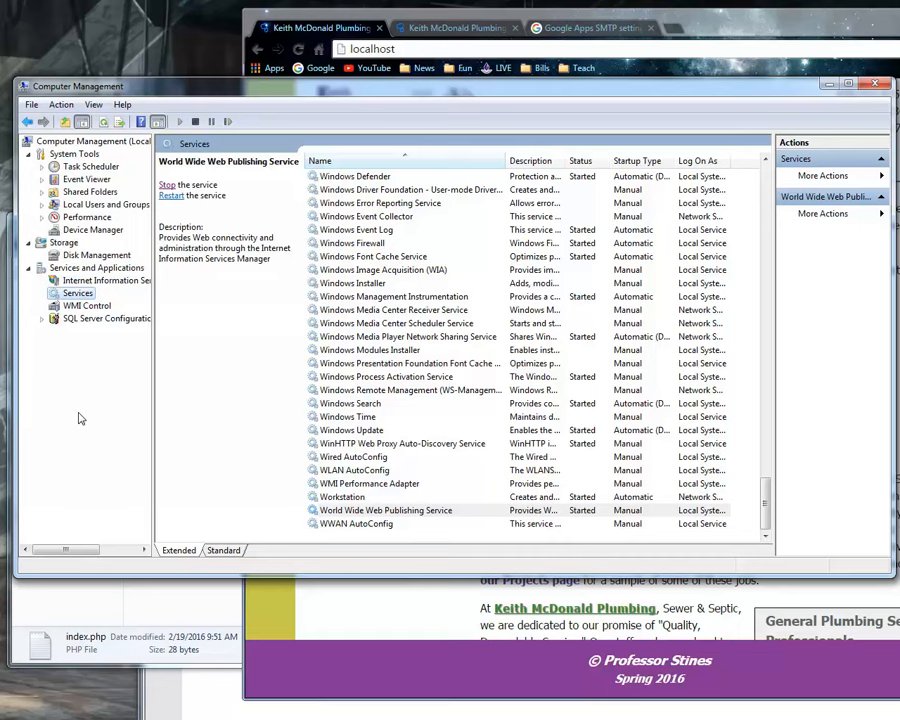
{"action": "left_click", "coordinate": [775, 51]}
{"action": "left_click_drag", "start_coordinate": [748, 35], "coordinate": [695, 40]}
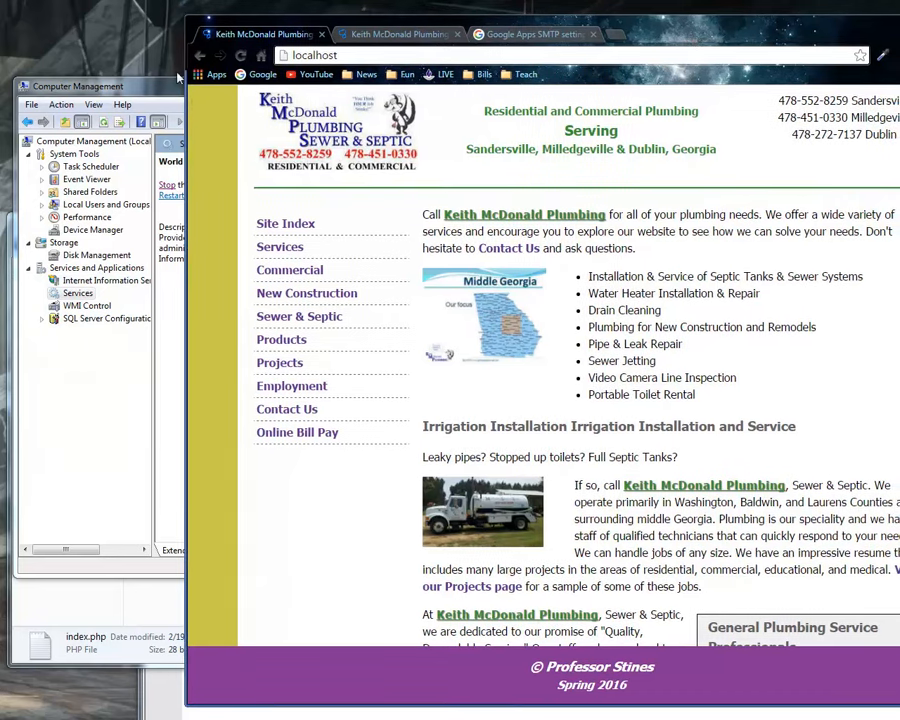
Return to Internet Information Services in Computer Management and open the Advanced Settings of Default Web Site.
{"action": "left_click", "coordinate": [88, 281]}
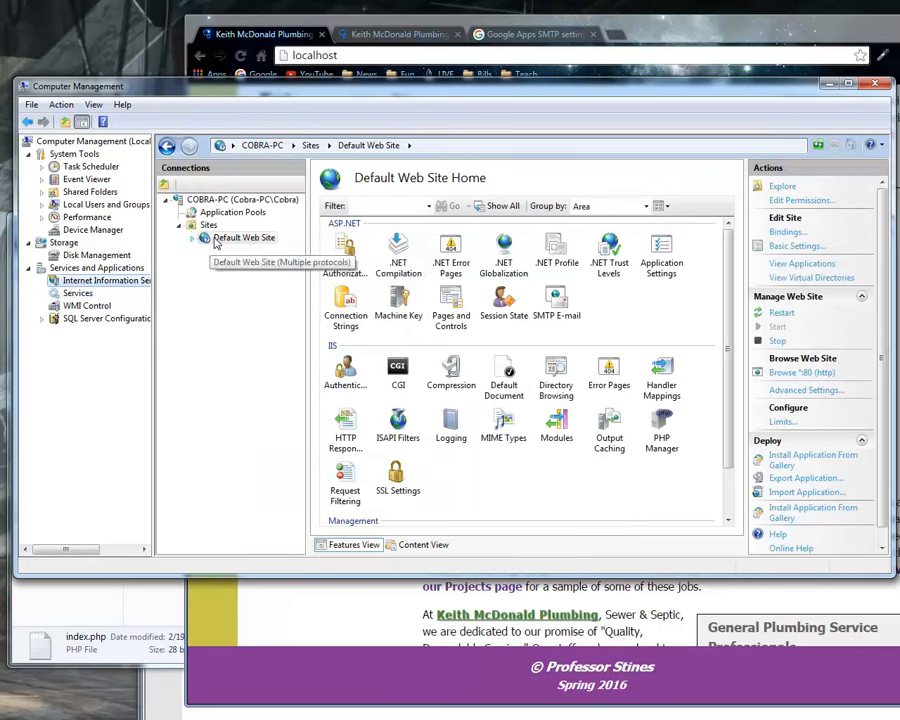
{"action": "right_click", "coordinate": [215, 245]}
{"action": "mouse_move", "coordinate": [300, 336]}
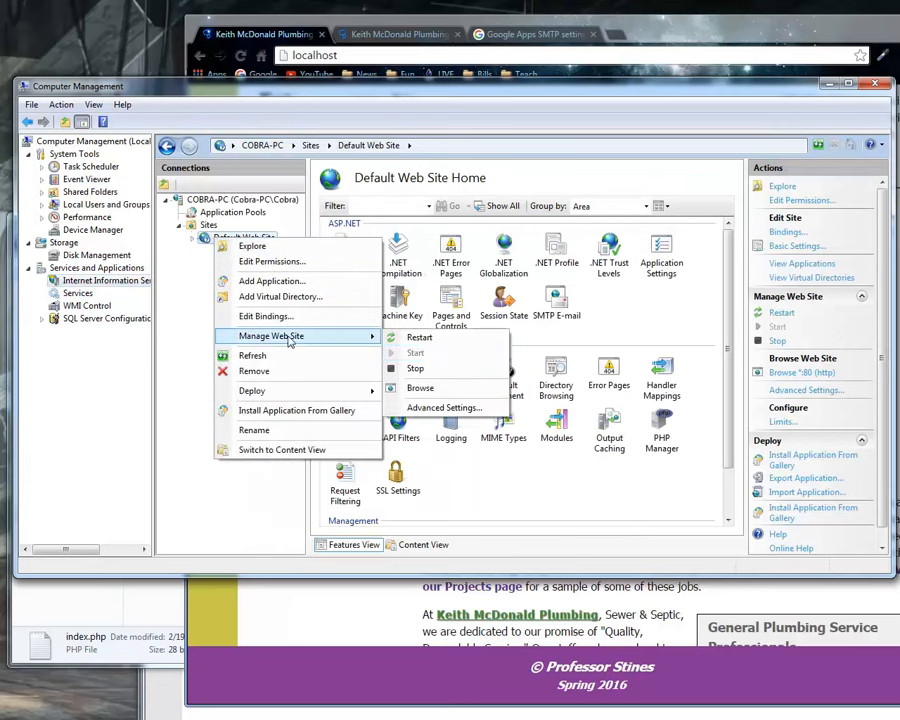
{"action": "left_click", "coordinate": [431, 412]}
Set the site's Physical Path to the WebTour folder in C:\inetpub\wwwroot\dev and accept the settings.
{"action": "left_click", "coordinate": [588, 240]}
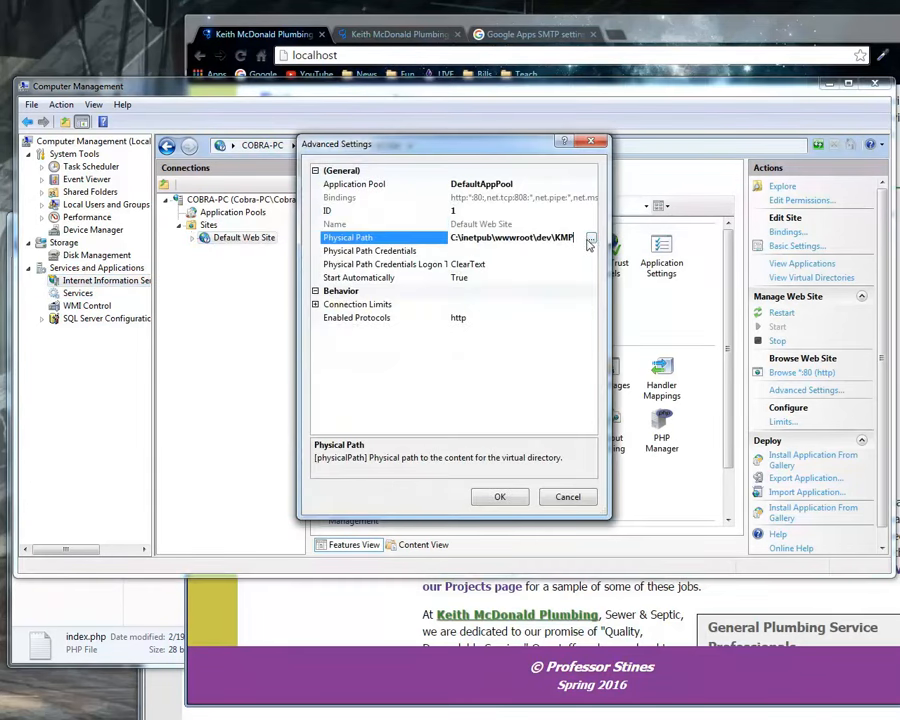
{"action": "left_click", "coordinate": [592, 240]}
{"action": "scroll", "coordinate": [500, 431], "scroll_direction": "down", "scroll_amount": 2}
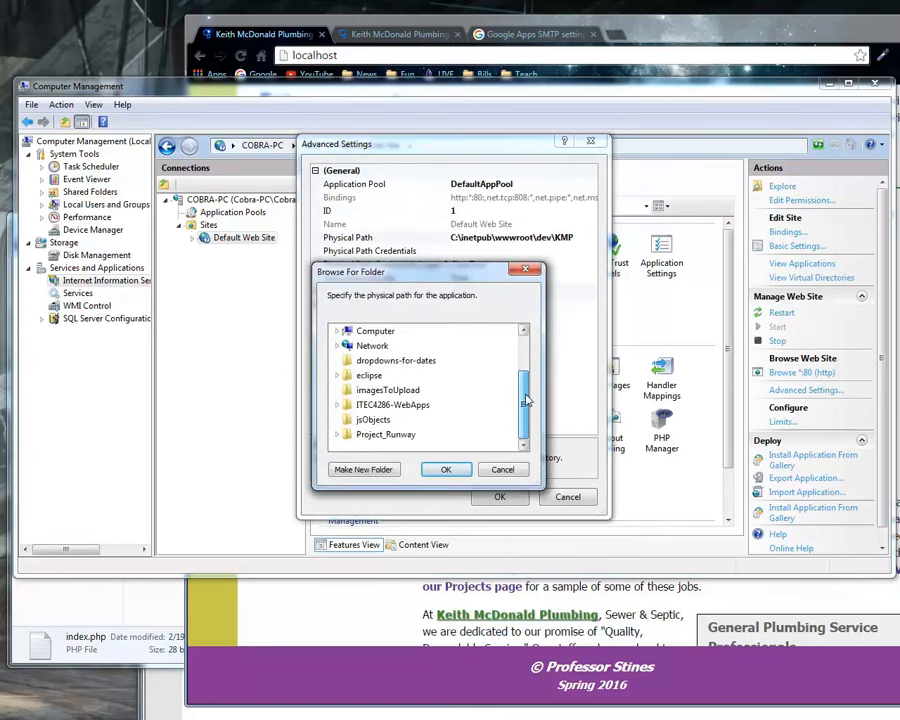
{"action": "left_click", "coordinate": [337, 331]}
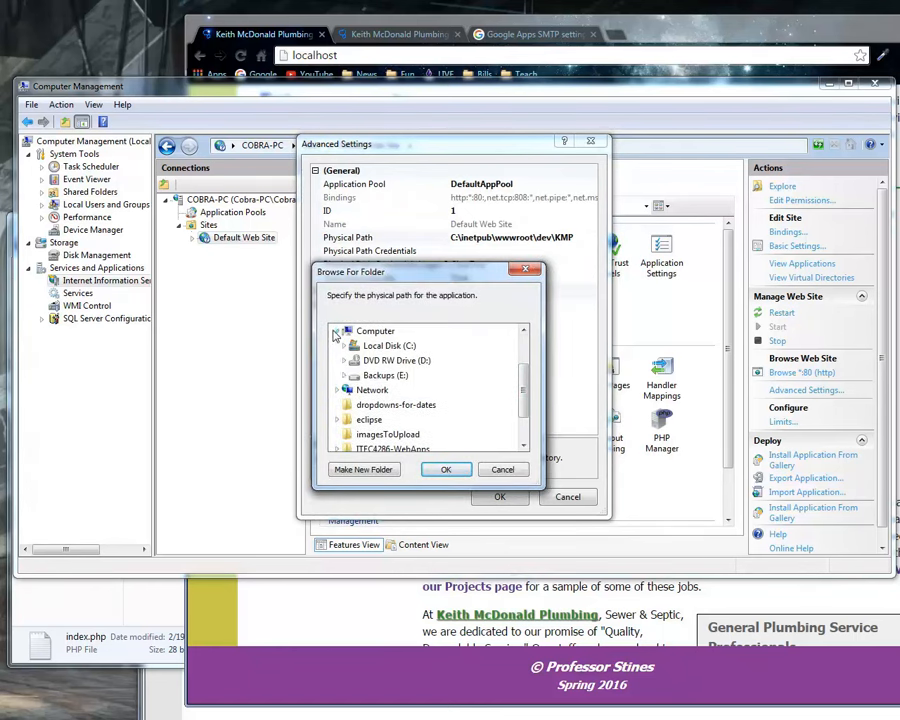
{"action": "left_click", "coordinate": [344, 346]}
{"action": "left_click", "coordinate": [351, 360]}
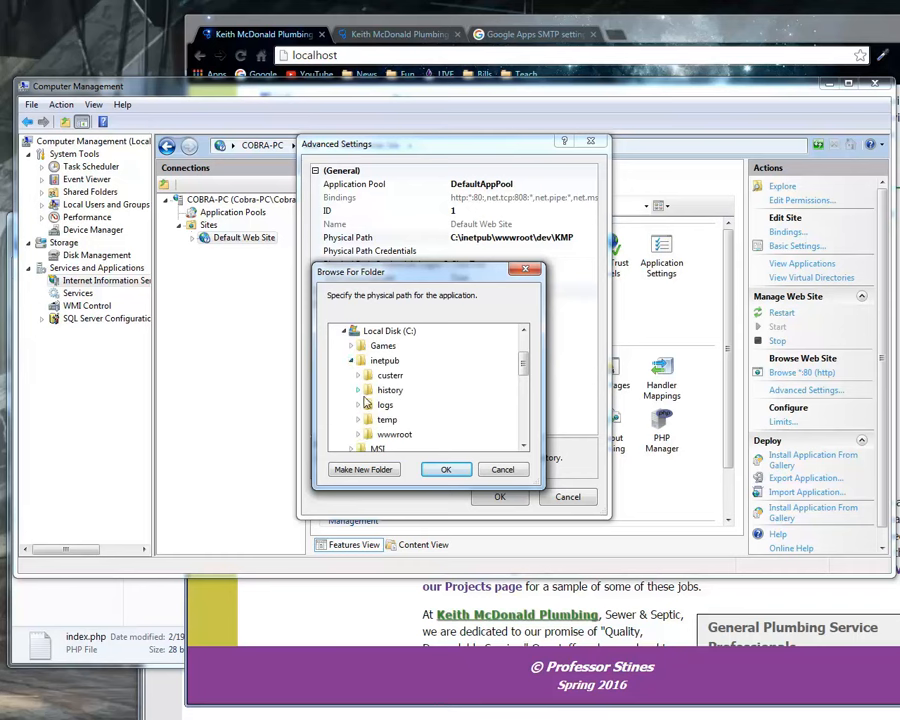
{"action": "left_click", "coordinate": [359, 434]}
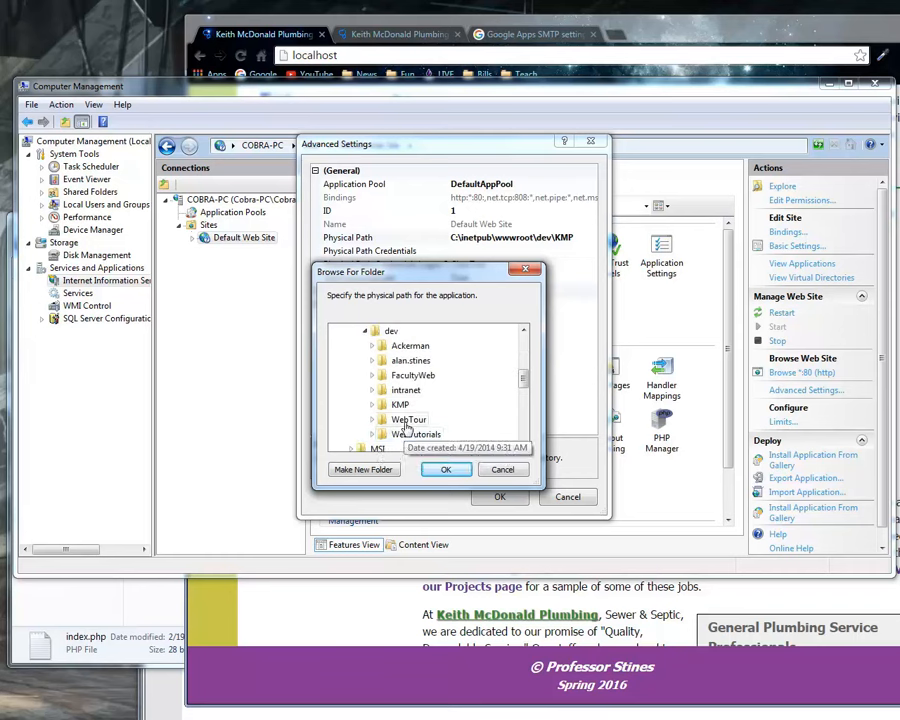
{"action": "left_click", "coordinate": [403, 422]}
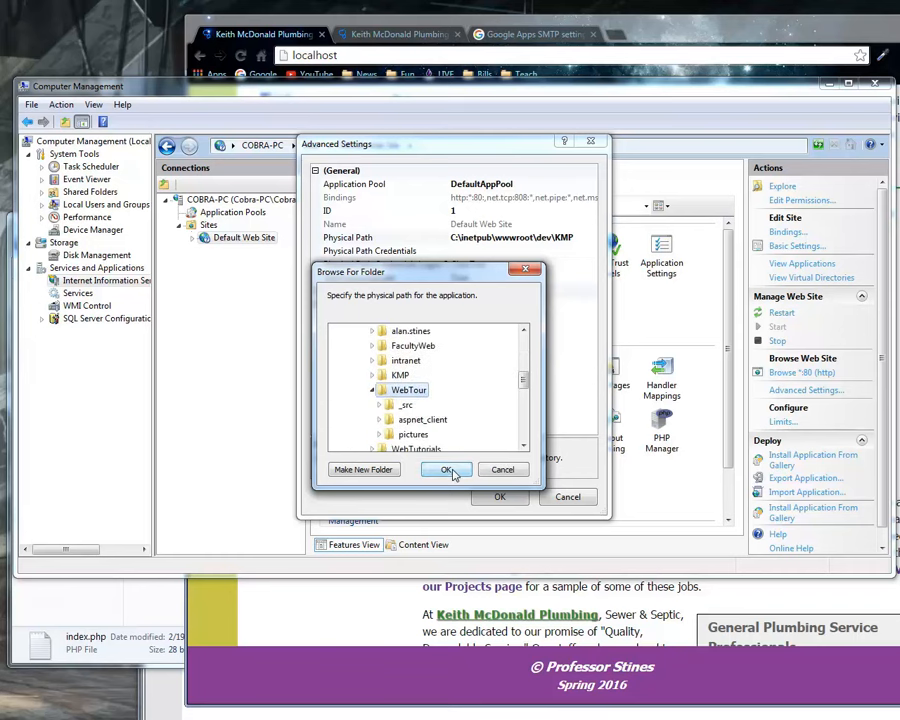
{"action": "left_click", "coordinate": [446, 470]}
{"action": "left_click", "coordinate": [494, 499]}
Switch to Chrome, reload localhost, and reposition the browser window to show the whole page.
{"action": "left_click", "coordinate": [383, 55]}
{"action": "left_click", "coordinate": [383, 55]}
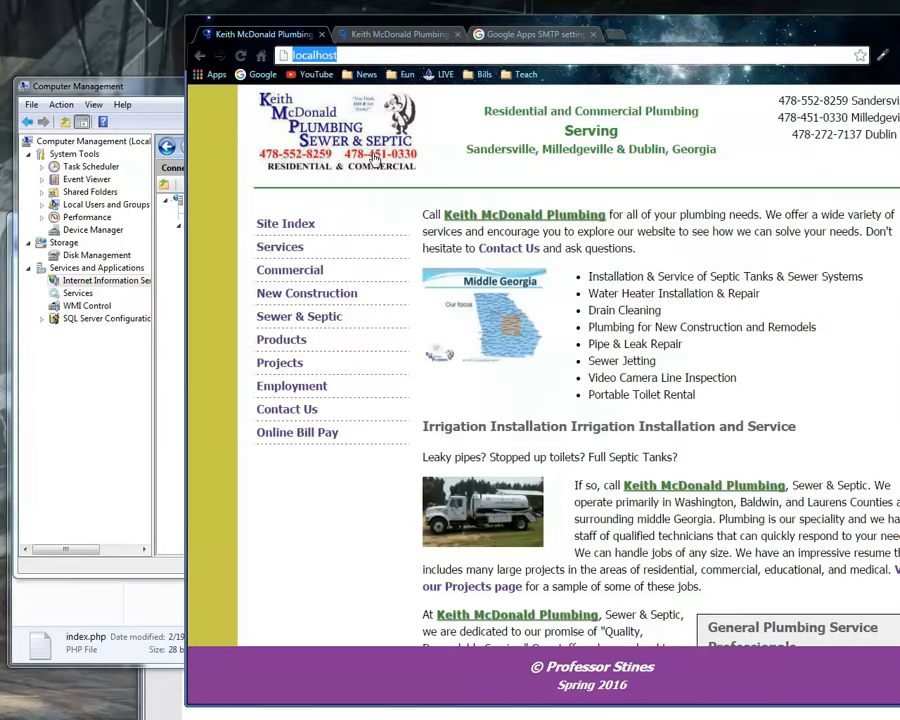
{"action": "key", "text": "Return"}
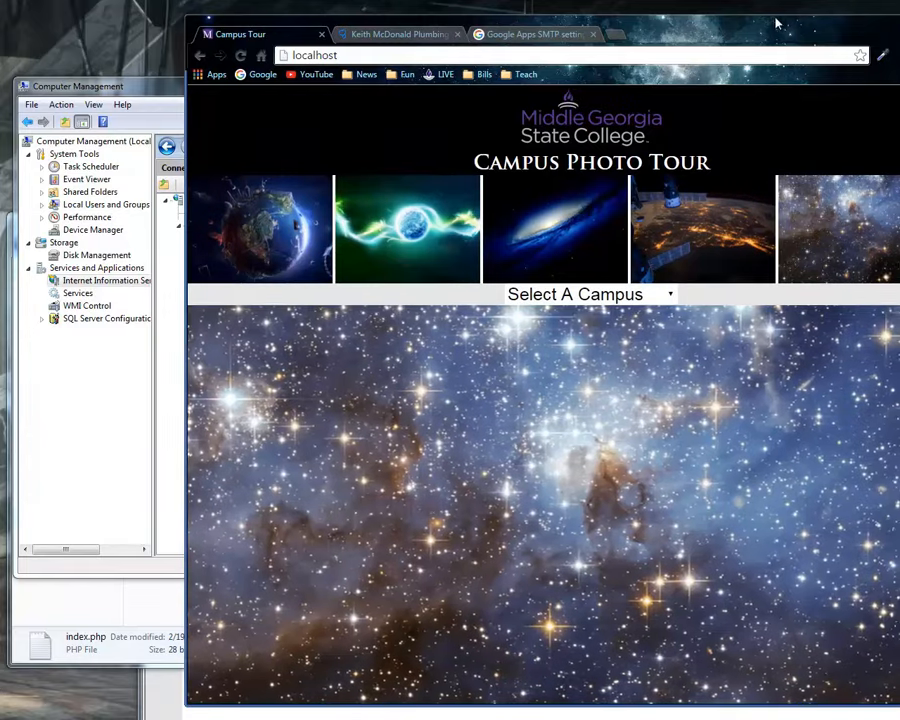
{"action": "left_click_drag", "start_coordinate": [772, 24], "coordinate": [647, 20]}
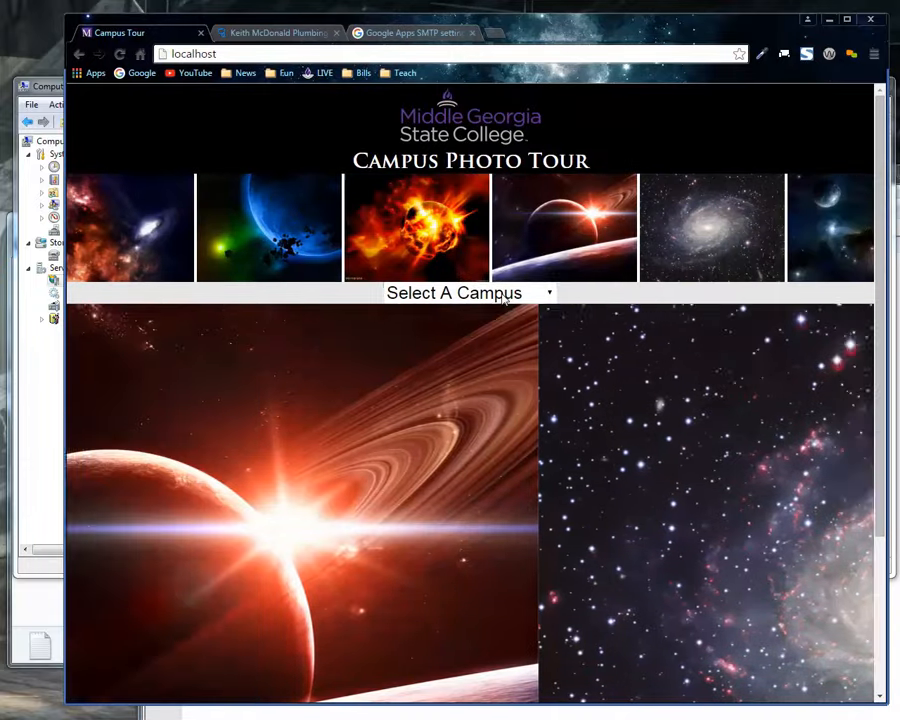
Try the Campus Photo Tour by selecting the Cochran campus, looking over its photos, and choosing Mount Mckinley as the place.
{"action": "left_click", "coordinate": [503, 296]}
{"action": "left_click", "coordinate": [392, 337]}
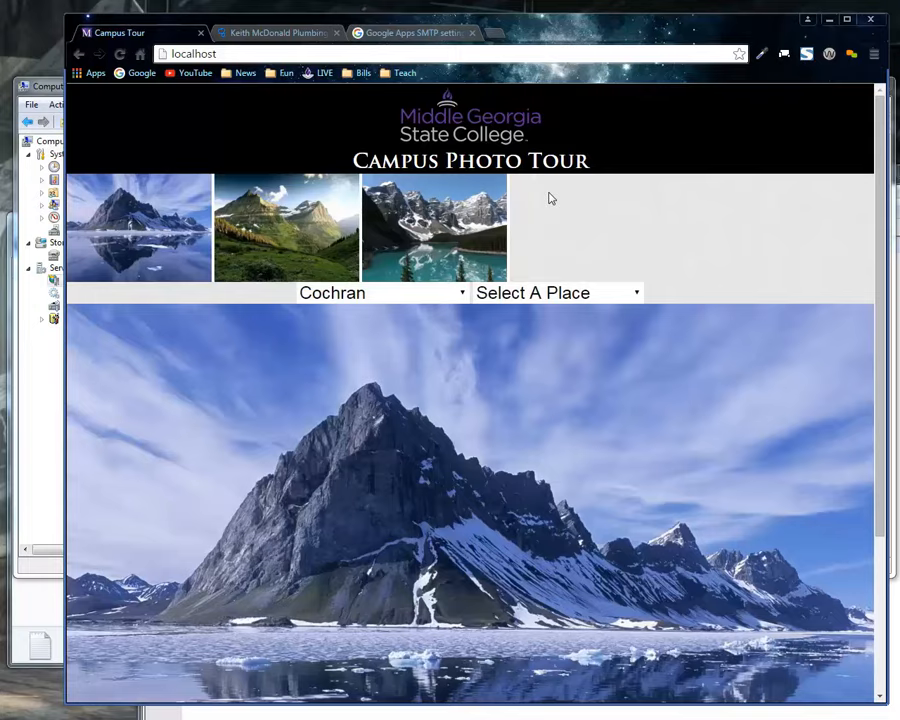
{"action": "scroll", "coordinate": [565, 415], "scroll_direction": "down", "scroll_amount": 2}
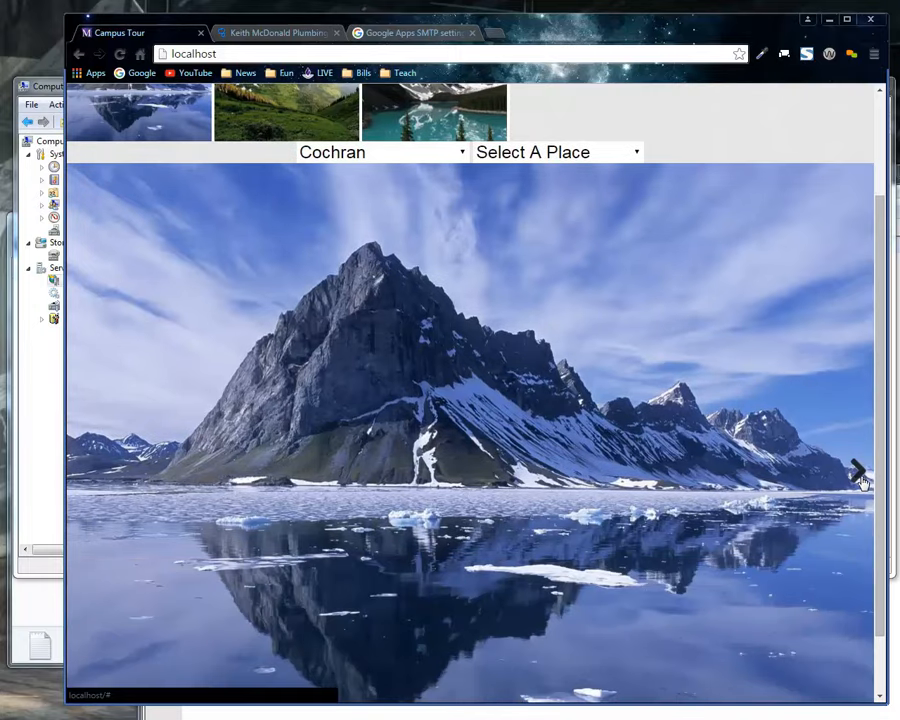
{"action": "scroll", "coordinate": [565, 400], "scroll_direction": "up", "scroll_amount": 2}
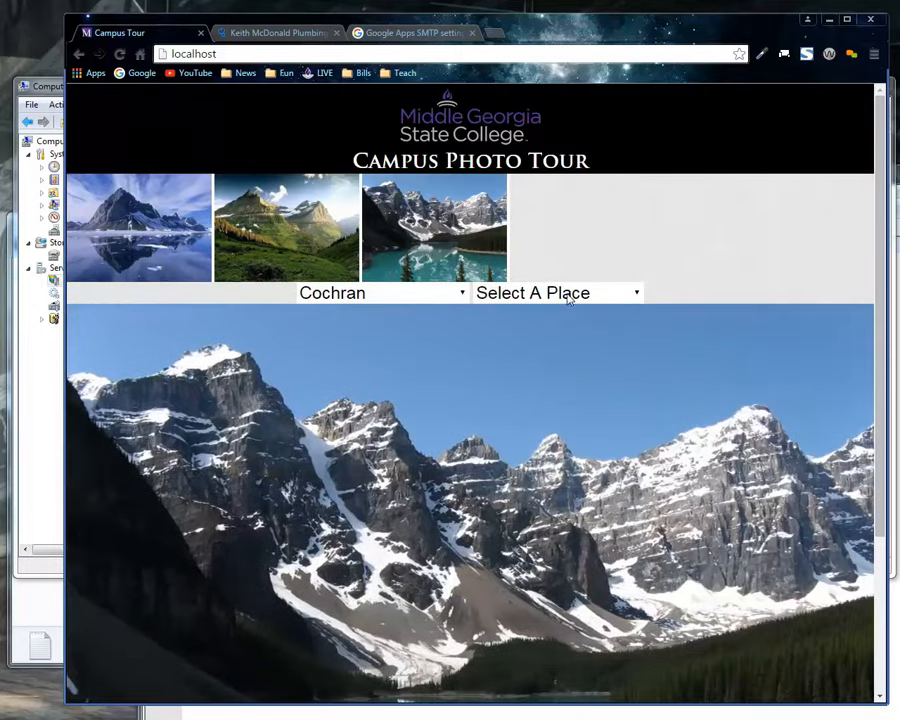
{"action": "left_click", "coordinate": [560, 300]}
{"action": "left_click", "coordinate": [532, 359]}
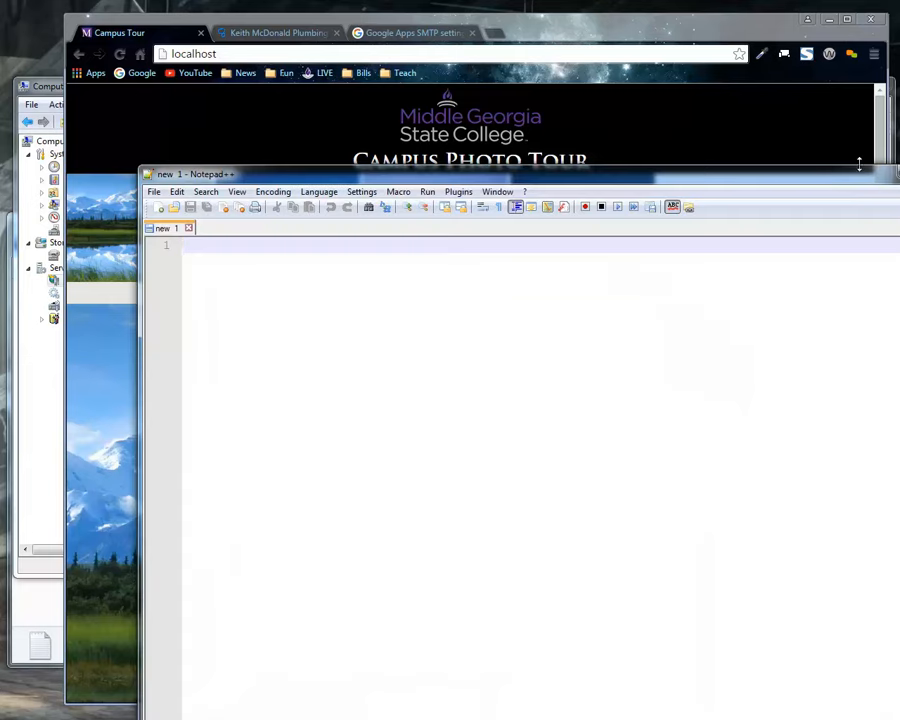
Dismiss Notepad++, switch to File Explorer, go to the WebTour folder under dev, and copy its full path.
{"action": "left_click", "coordinate": [899, 172]}
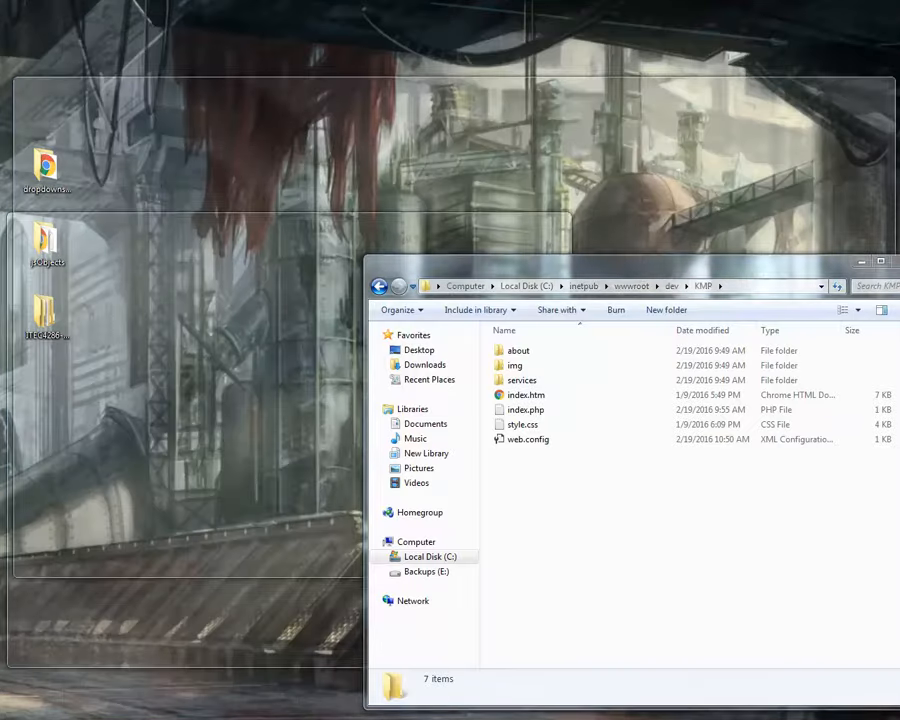
{"action": "left_click", "coordinate": [345, 719]}
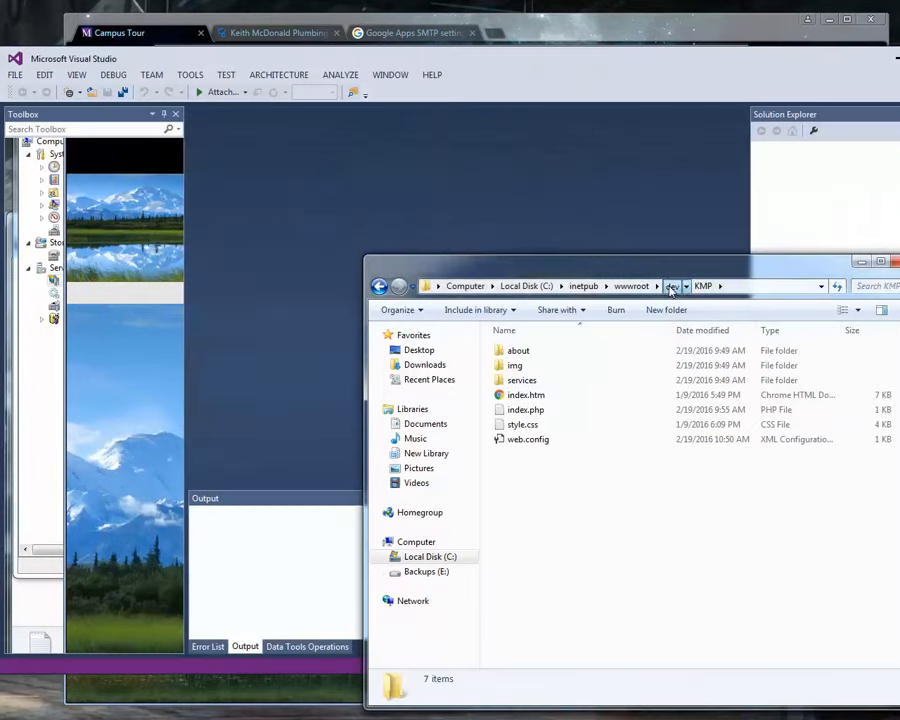
{"action": "left_click", "coordinate": [670, 287]}
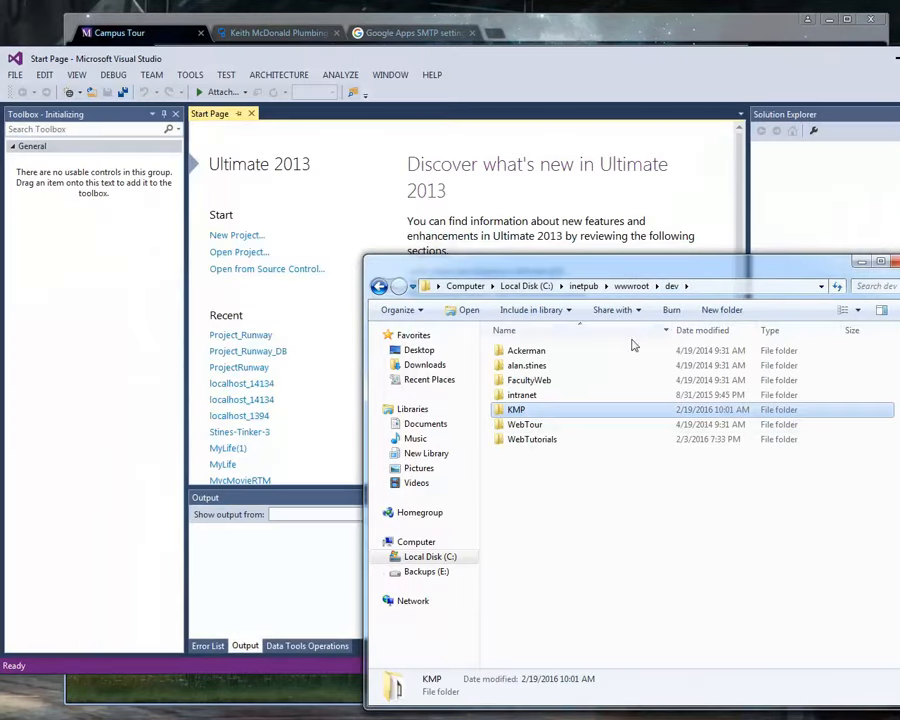
{"action": "double_click", "coordinate": [529, 425]}
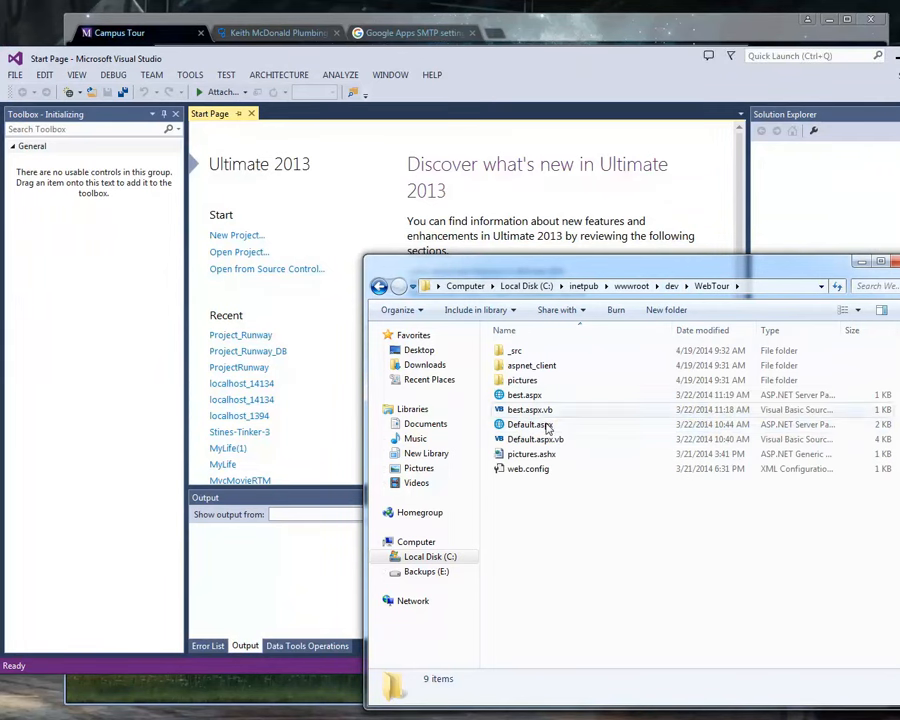
{"action": "left_click", "coordinate": [765, 286]}
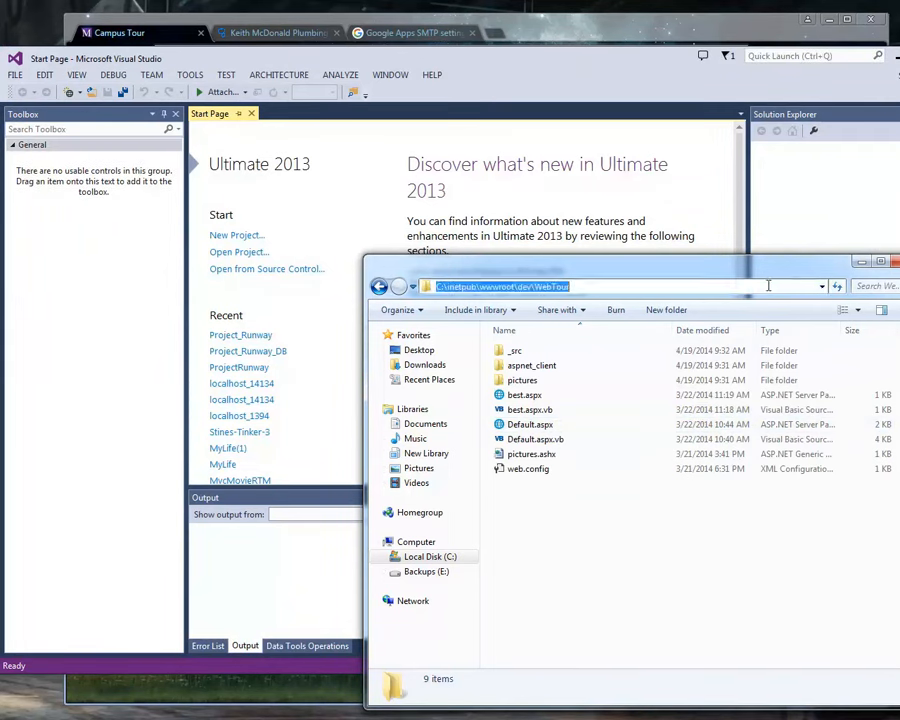
{"action": "right_click", "coordinate": [765, 286]}
{"action": "left_click", "coordinate": [778, 328]}
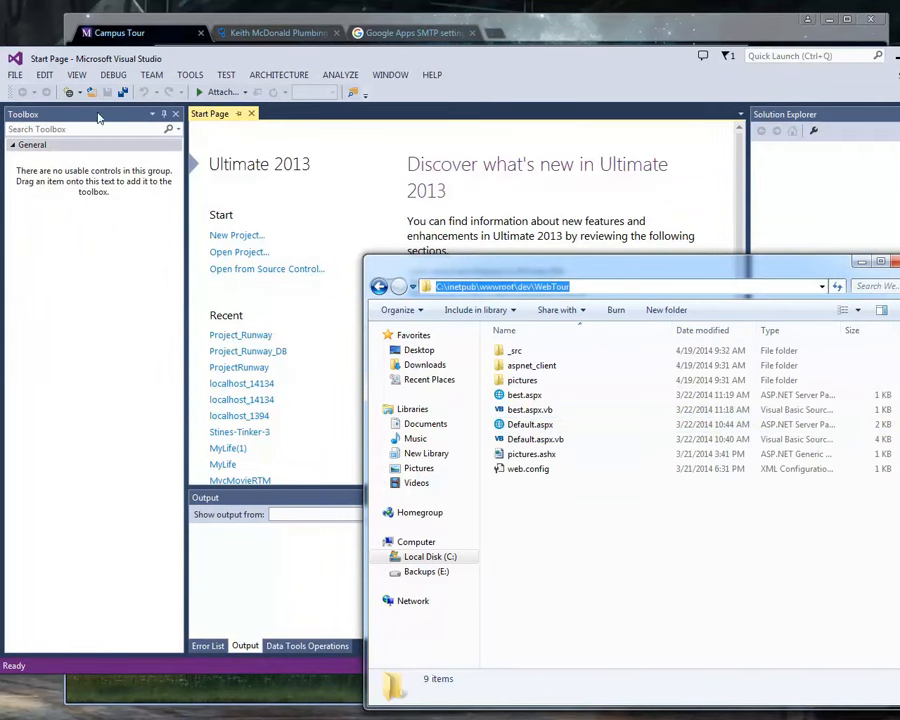
Switch to Visual Studio and open the folder C:\inetpub\wwwroot\dev\WebTour as a web site.
{"action": "left_click", "coordinate": [16, 76]}
{"action": "left_click", "coordinate": [16, 75]}
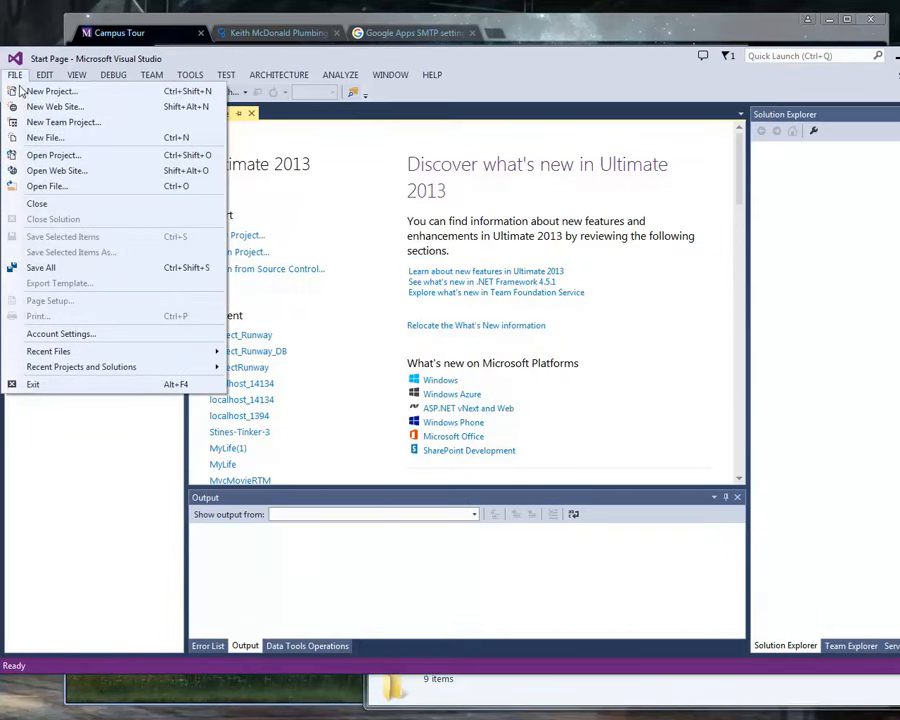
{"action": "left_click", "coordinate": [51, 171]}
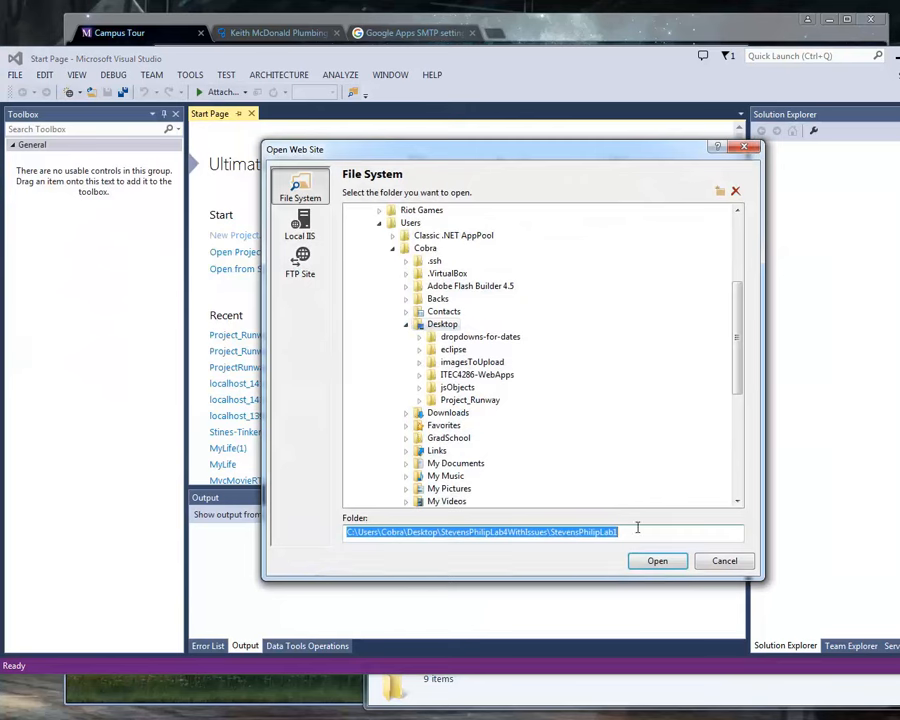
{"action": "key", "text": "ctrl+v"}
{"action": "left_click", "coordinate": [655, 562]}
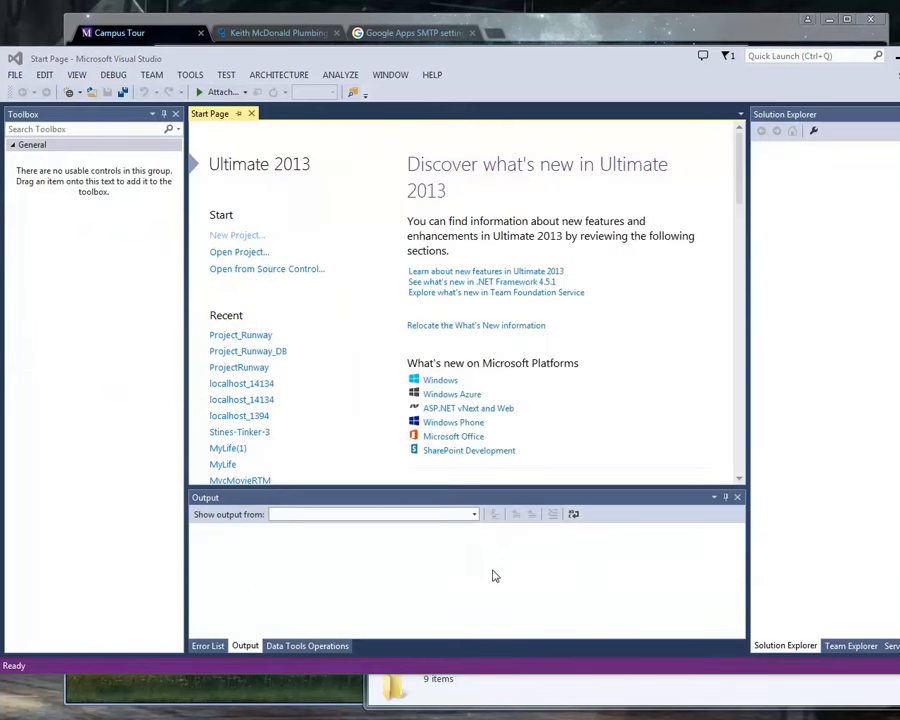
Review the campus and place choices on the Campus Photo Tour page in Chrome, and return to Visual Studio.
{"action": "left_click", "coordinate": [541, 32]}
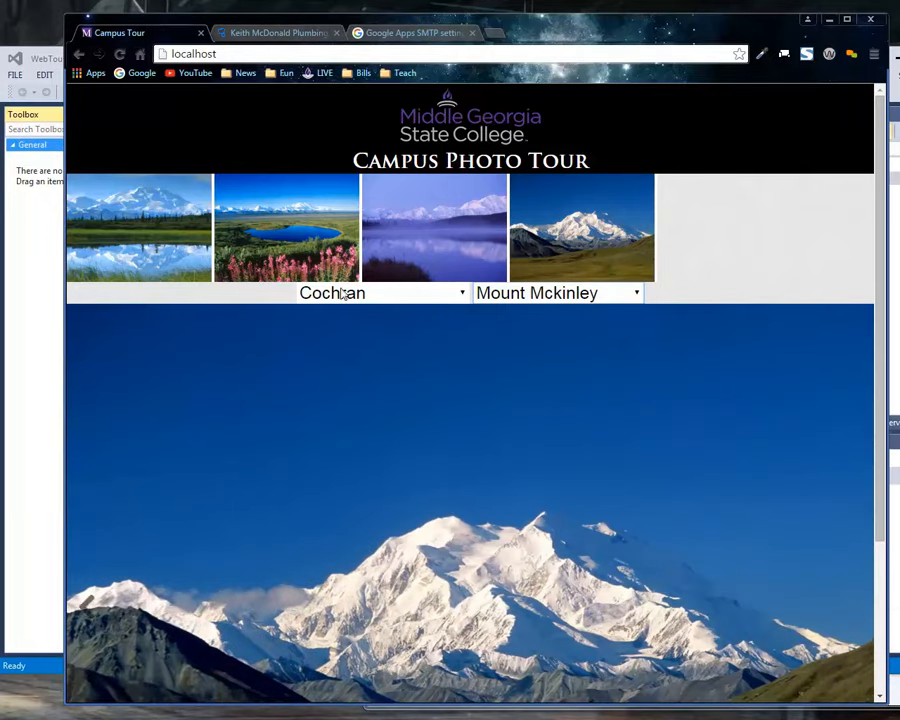
{"action": "left_click", "coordinate": [338, 291]}
{"action": "left_click", "coordinate": [320, 334]}
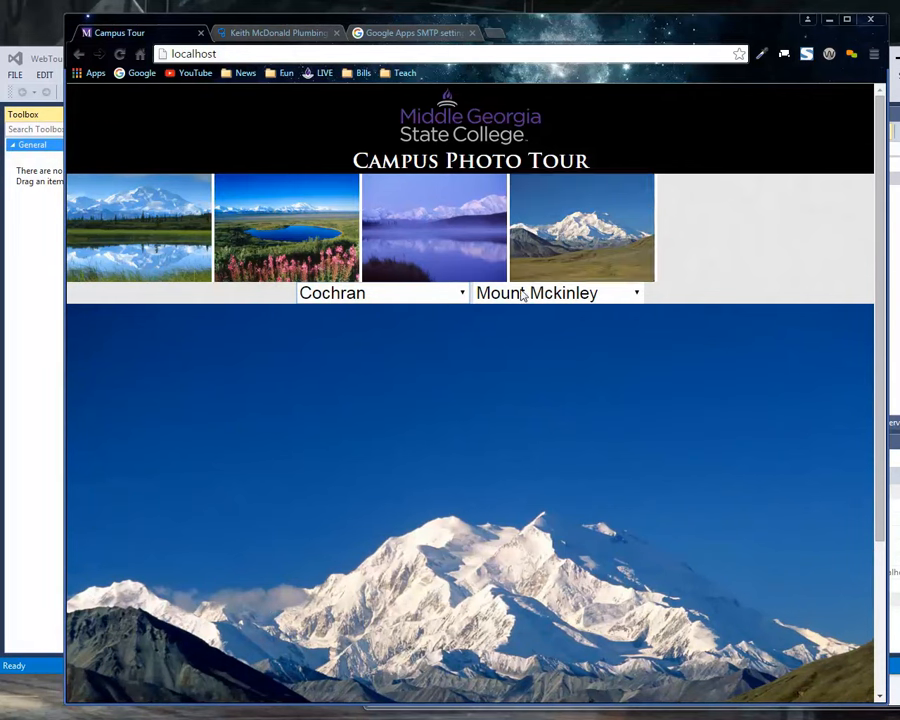
{"action": "left_click", "coordinate": [360, 292]}
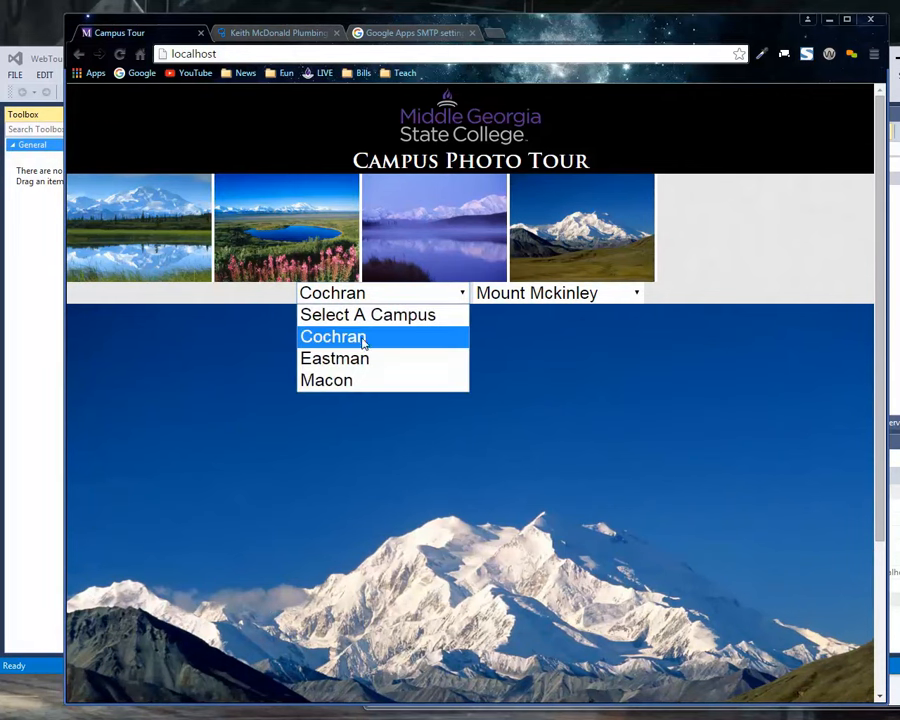
{"action": "left_click", "coordinate": [545, 293]}
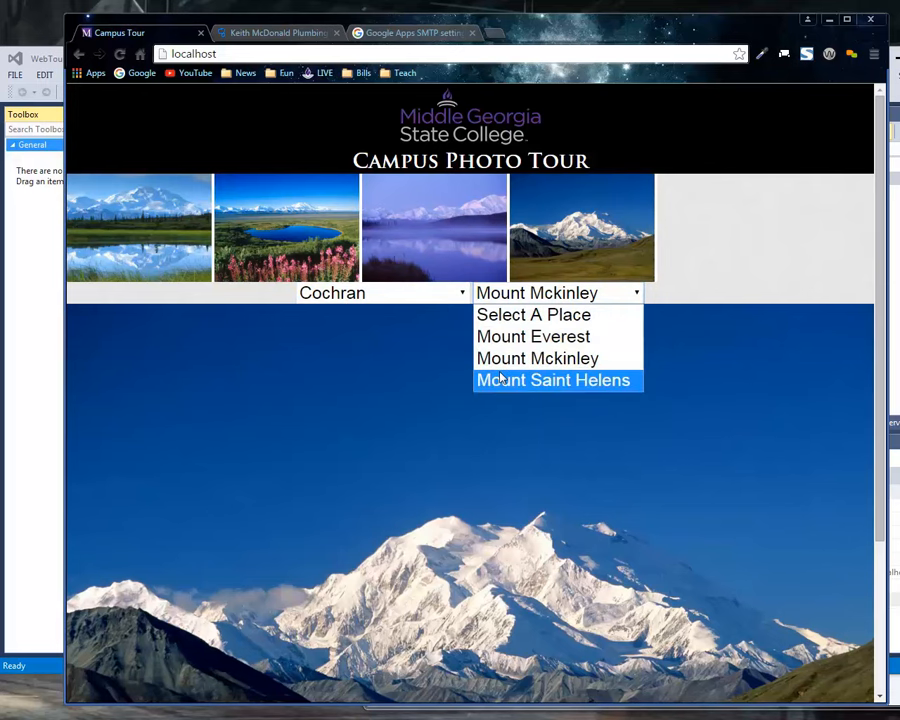
{"action": "left_click", "coordinate": [37, 40]}
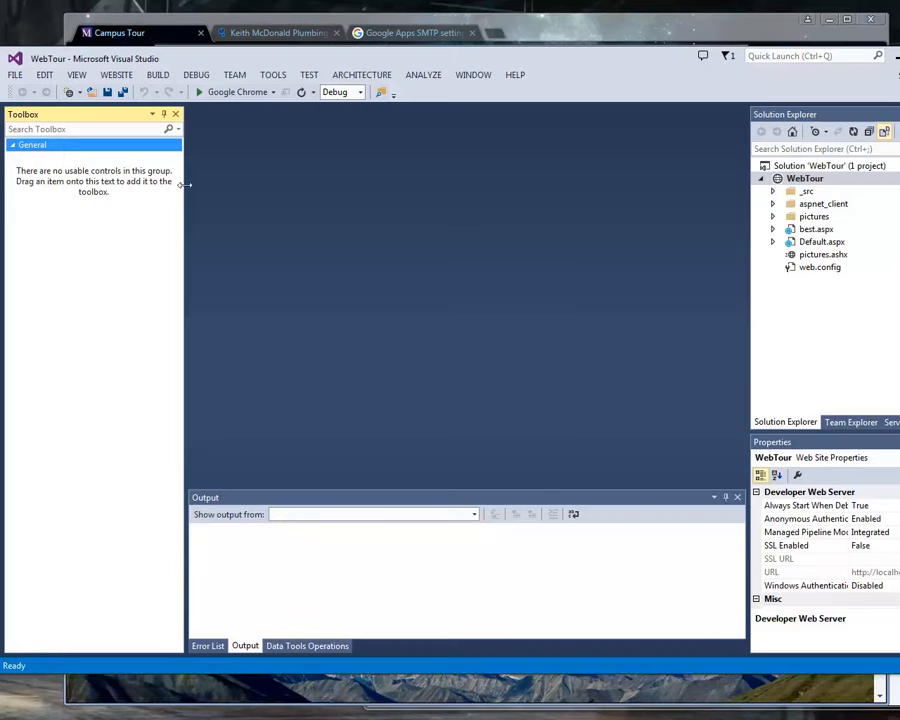
Expand the pictures folder and its macon, eastman and cochran subfolders to view their contents.
{"action": "left_click", "coordinate": [772, 217]}
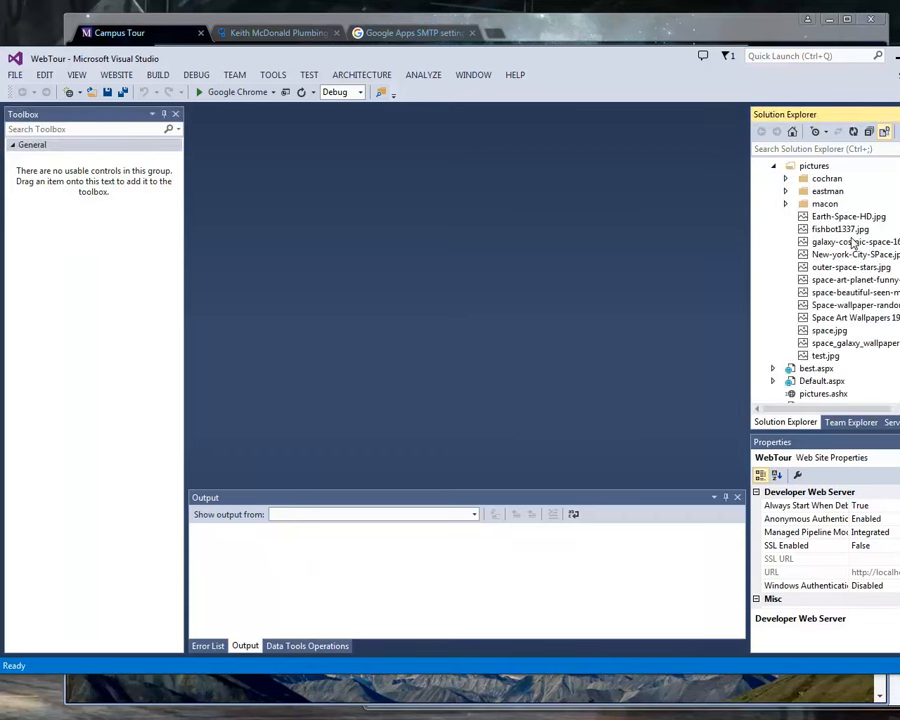
{"action": "left_click", "coordinate": [785, 203]}
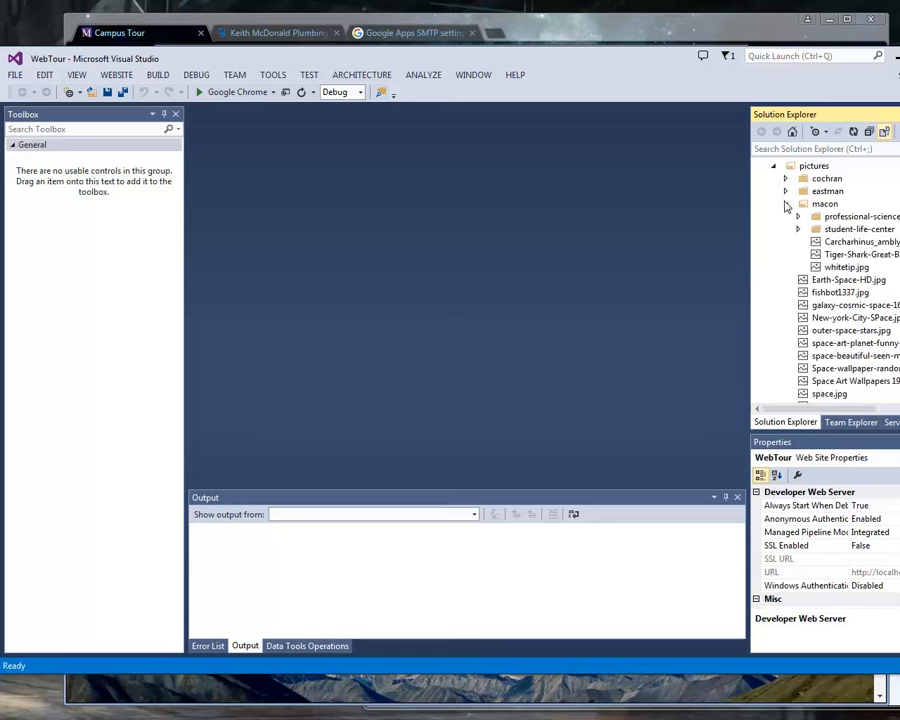
{"action": "left_click", "coordinate": [785, 191]}
{"action": "left_click", "coordinate": [785, 178]}
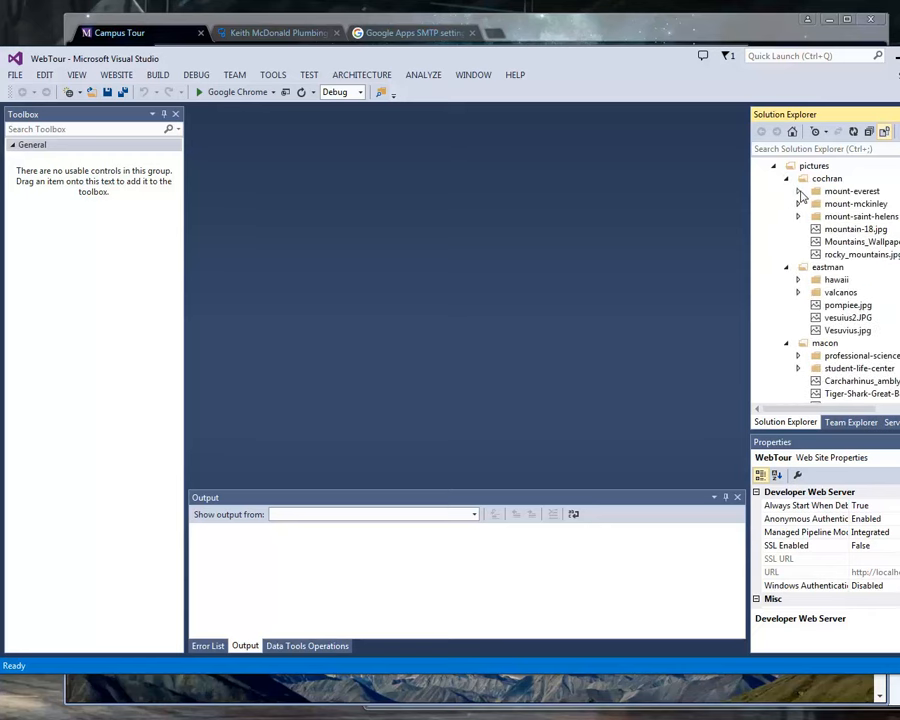
Expand the mount-everest folder under cochran and rename it gateway-dorm.
{"action": "left_click", "coordinate": [798, 191]}
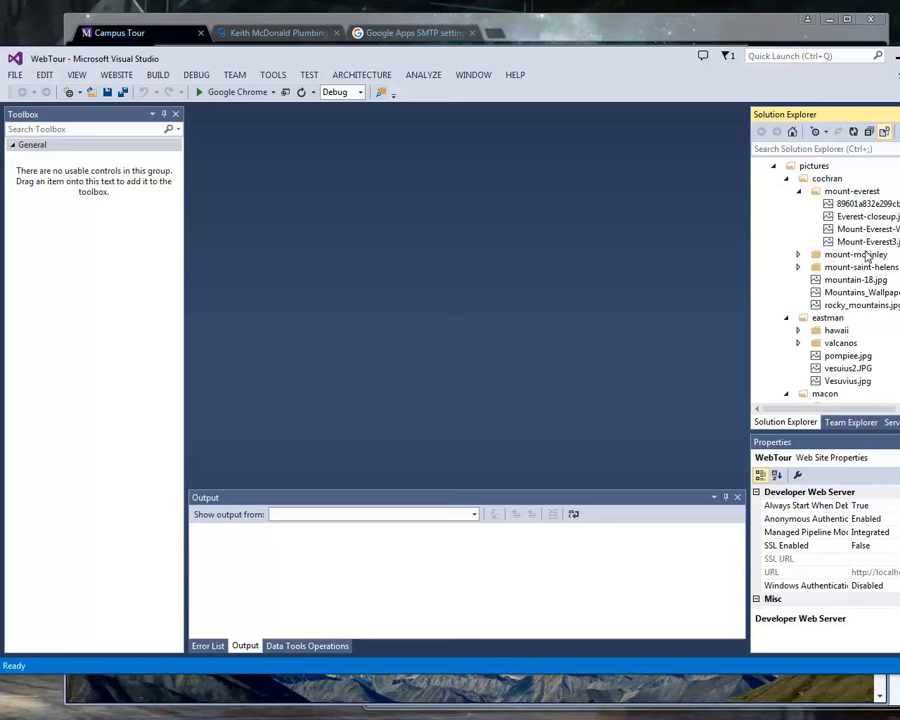
{"action": "right_click", "coordinate": [838, 193]}
{"action": "left_click", "coordinate": [871, 362]}
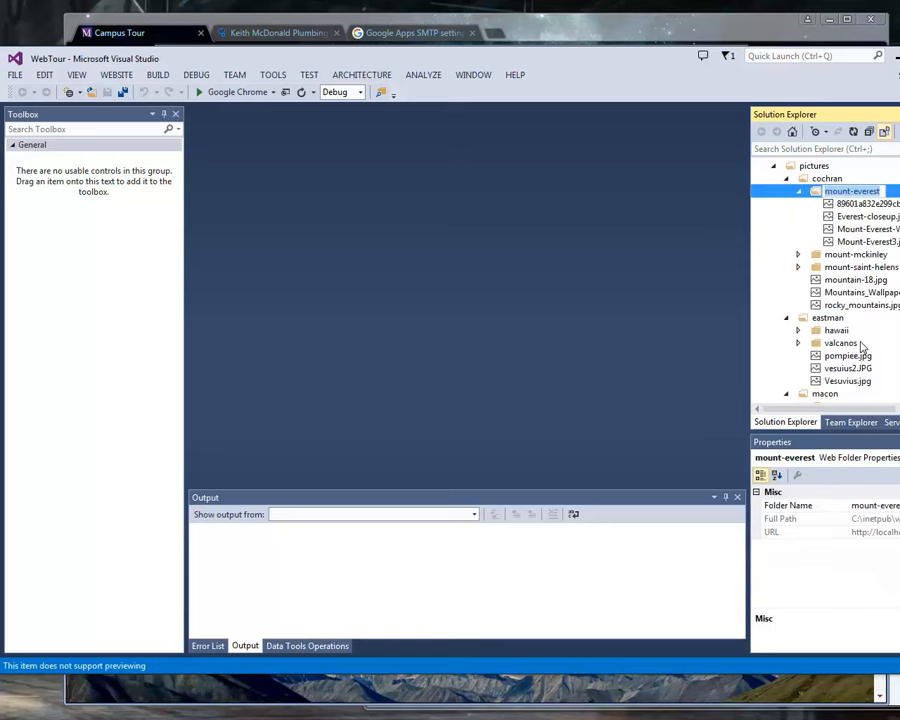
{"action": "type", "text": "gateway-"}
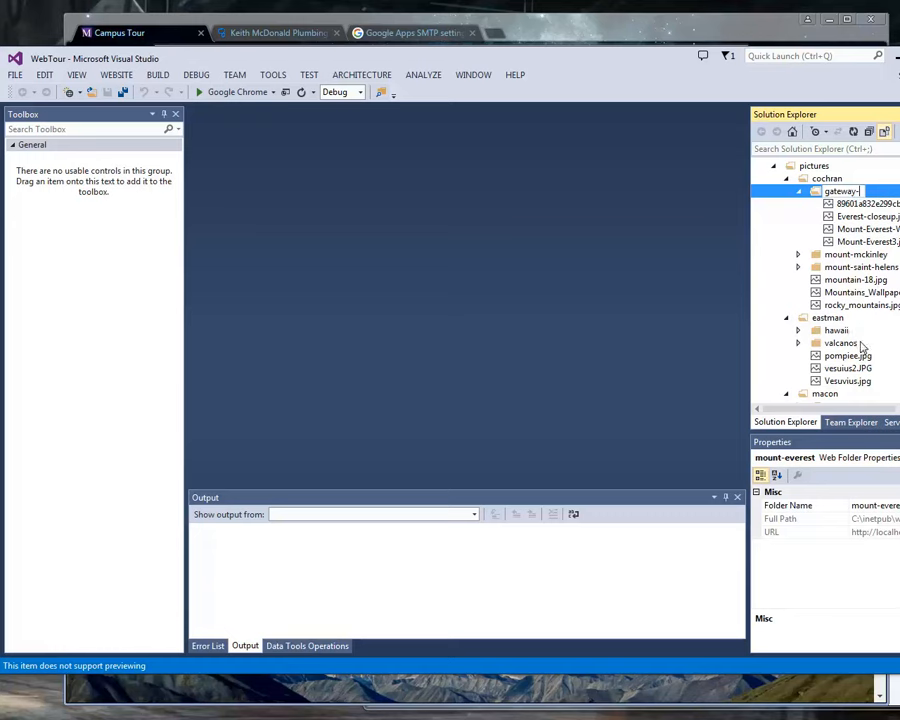
{"action": "type", "text": "dorm"}
{"action": "key", "text": "Return"}
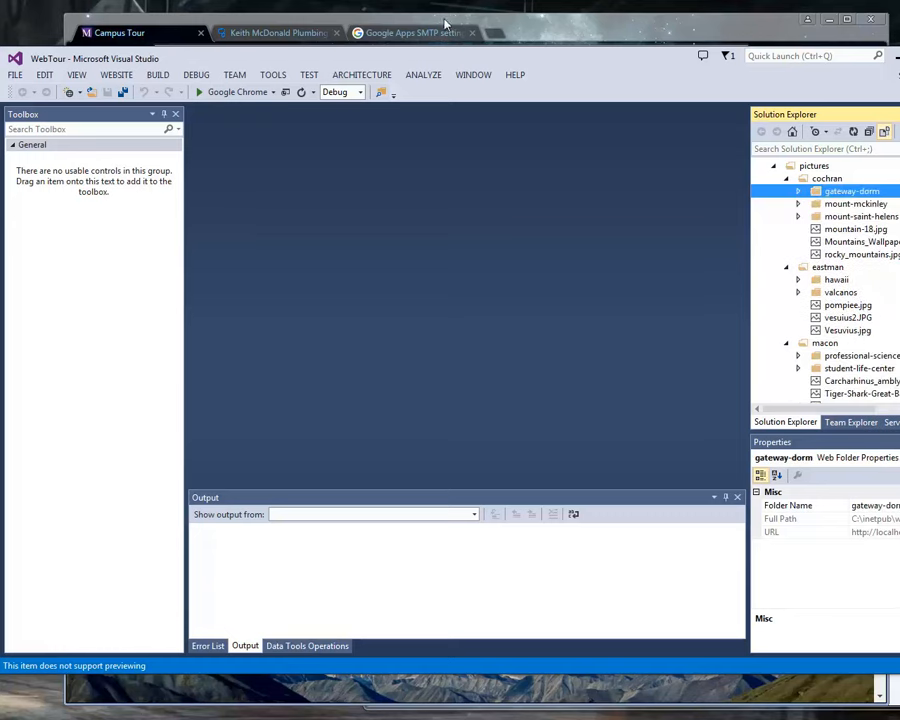
Switch to Chrome, reload the Campus Photo Tour page, and check its list of places.
{"action": "left_click", "coordinate": [518, 12]}
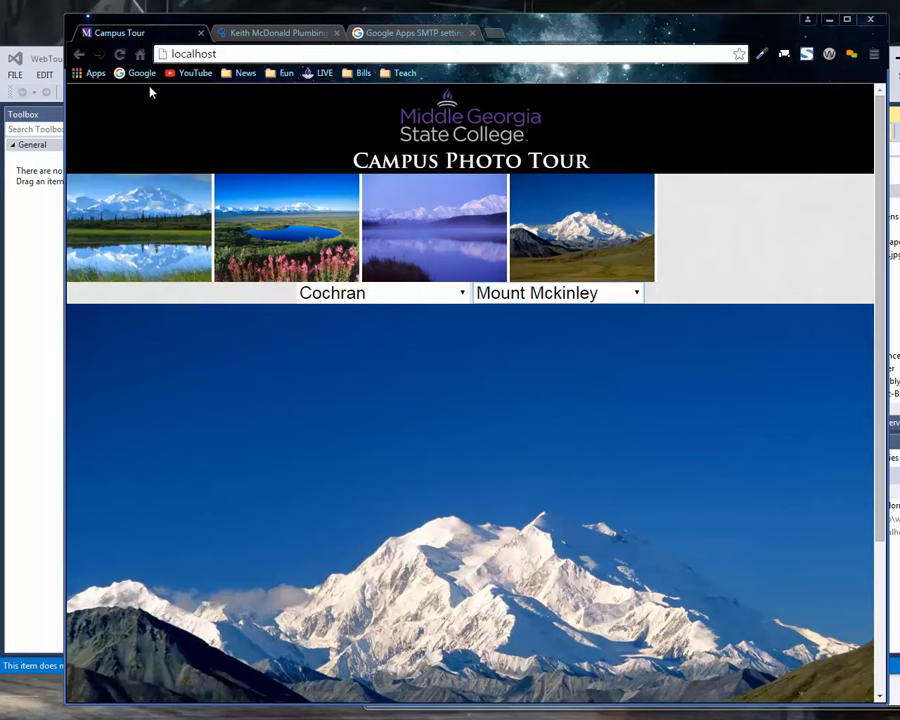
{"action": "left_click", "coordinate": [124, 55]}
{"action": "left_click", "coordinate": [536, 166]}
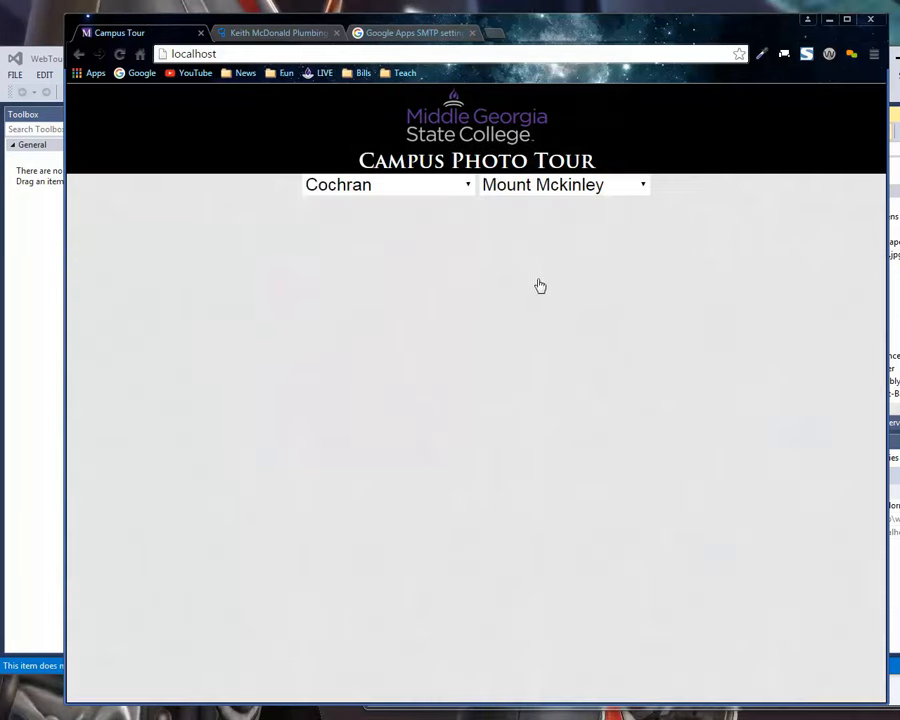
{"action": "left_click", "coordinate": [546, 293]}
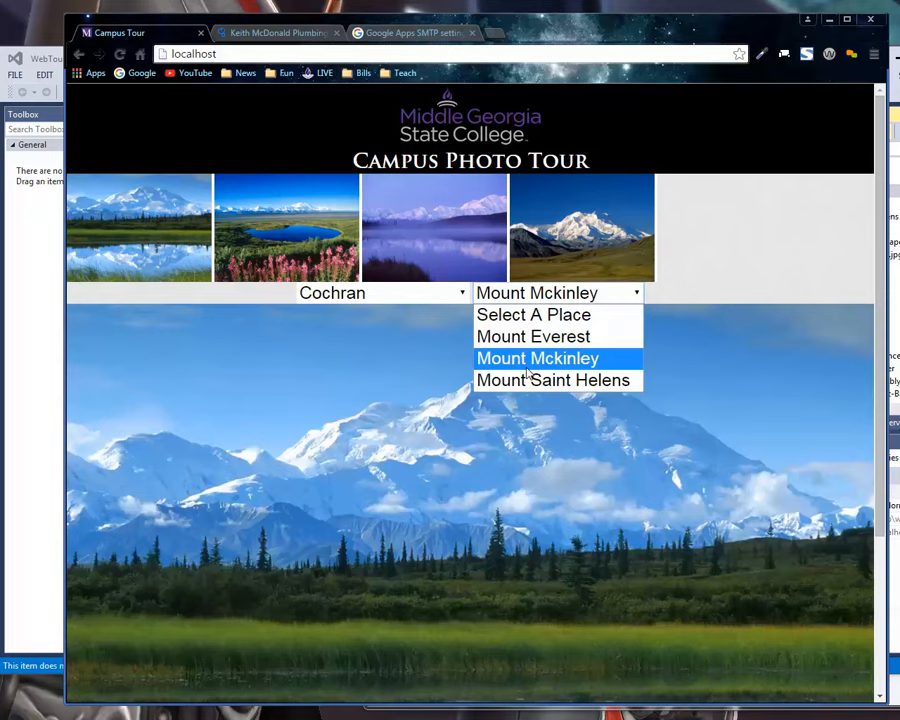
{"action": "left_click", "coordinate": [363, 119]}
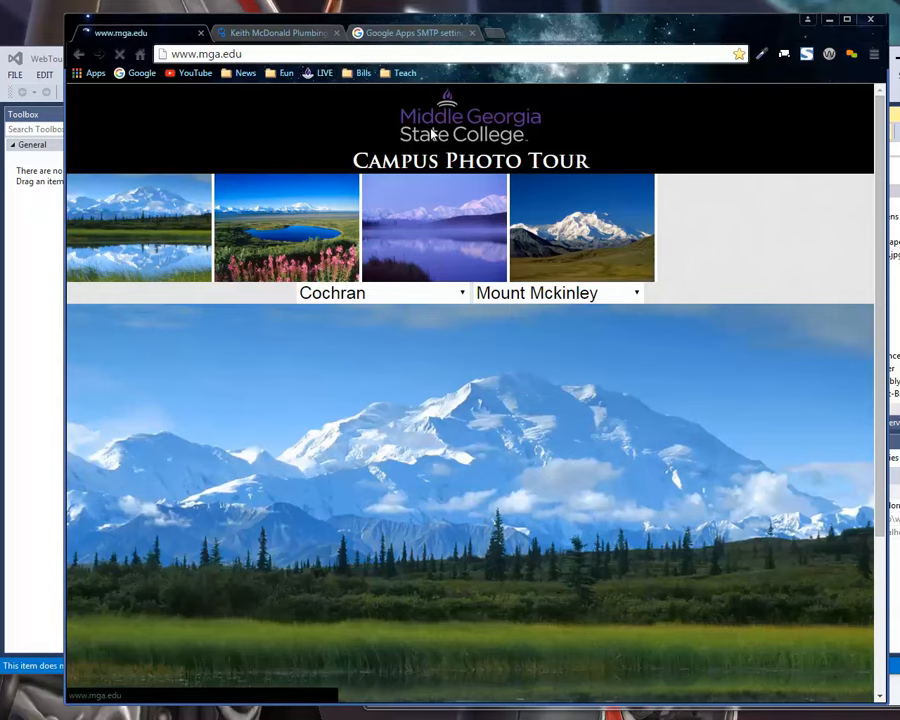
{"action": "key", "text": "alt+Left"}
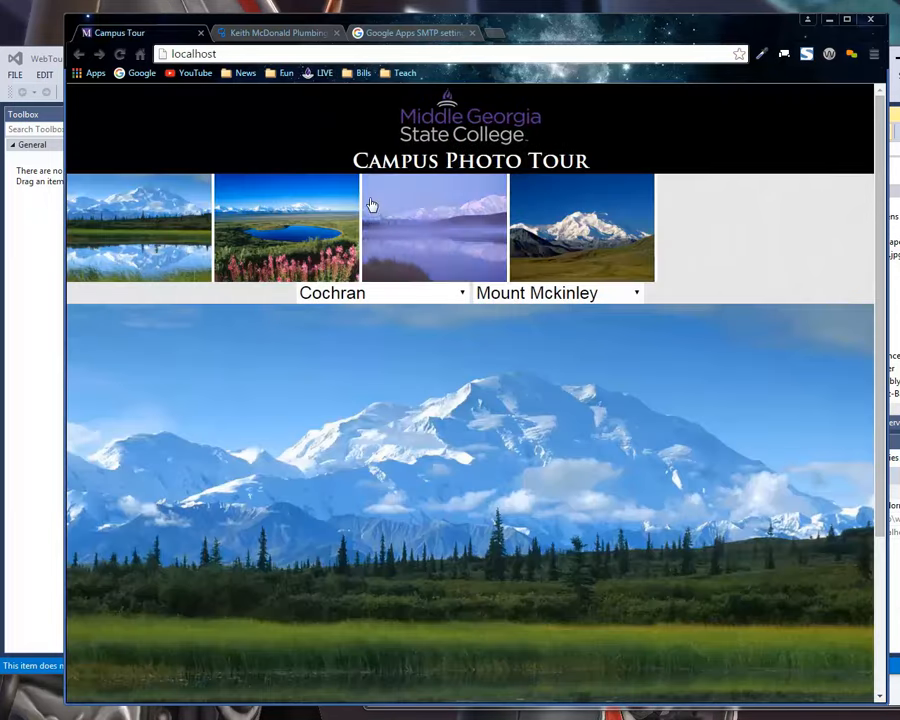
Load localhost afresh, select the Cochran campus, and choose Gateway Dorm as the place.
{"action": "left_click", "coordinate": [241, 56]}
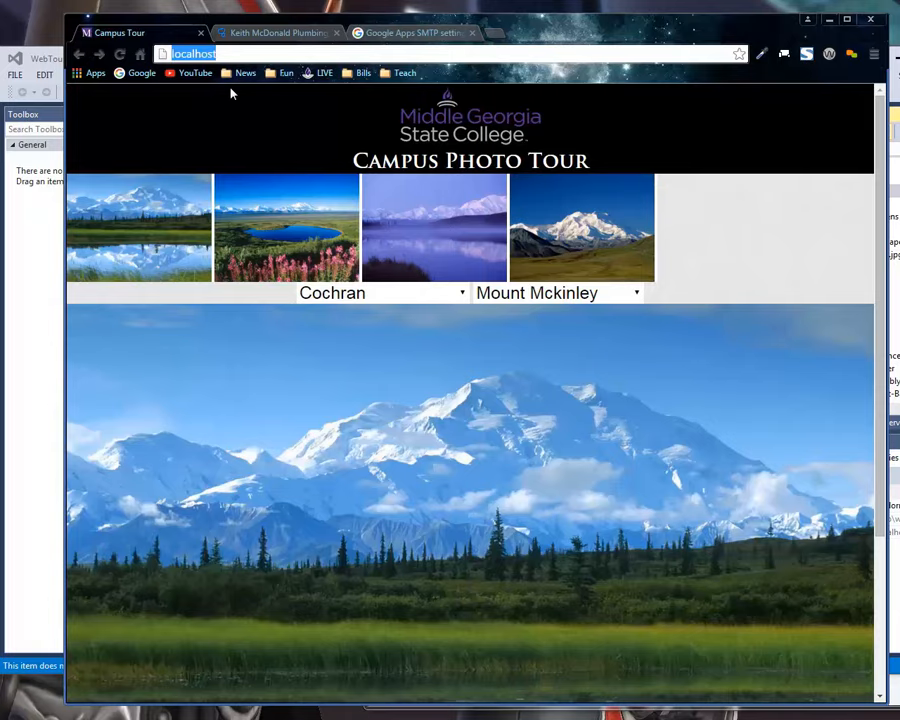
{"action": "key", "text": "Return"}
{"action": "left_click", "coordinate": [490, 292]}
{"action": "left_click", "coordinate": [456, 336]}
{"action": "left_click", "coordinate": [518, 293]}
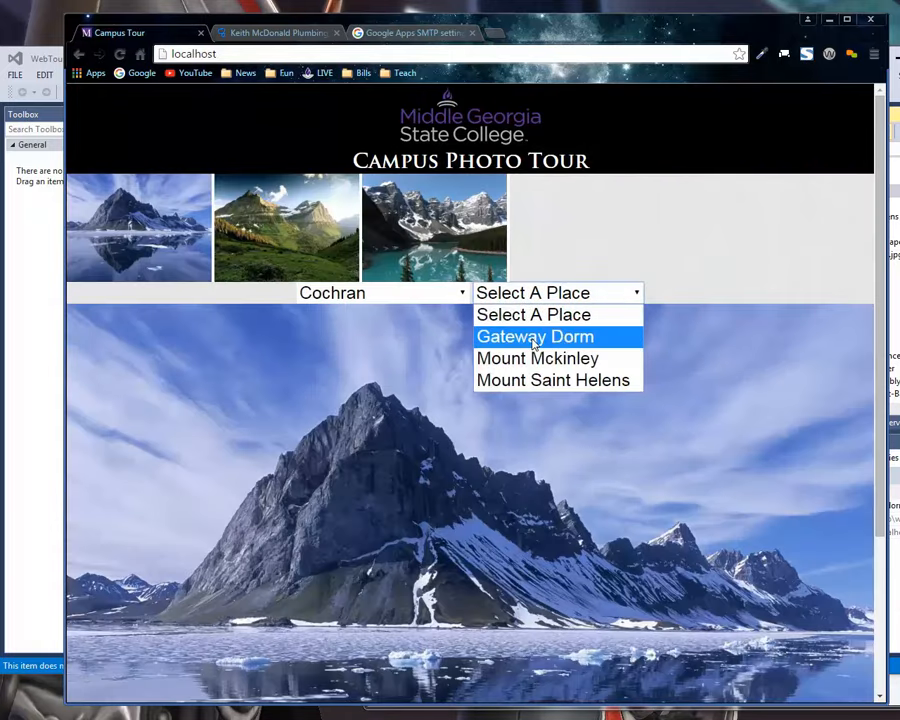
{"action": "left_click", "coordinate": [521, 341]}
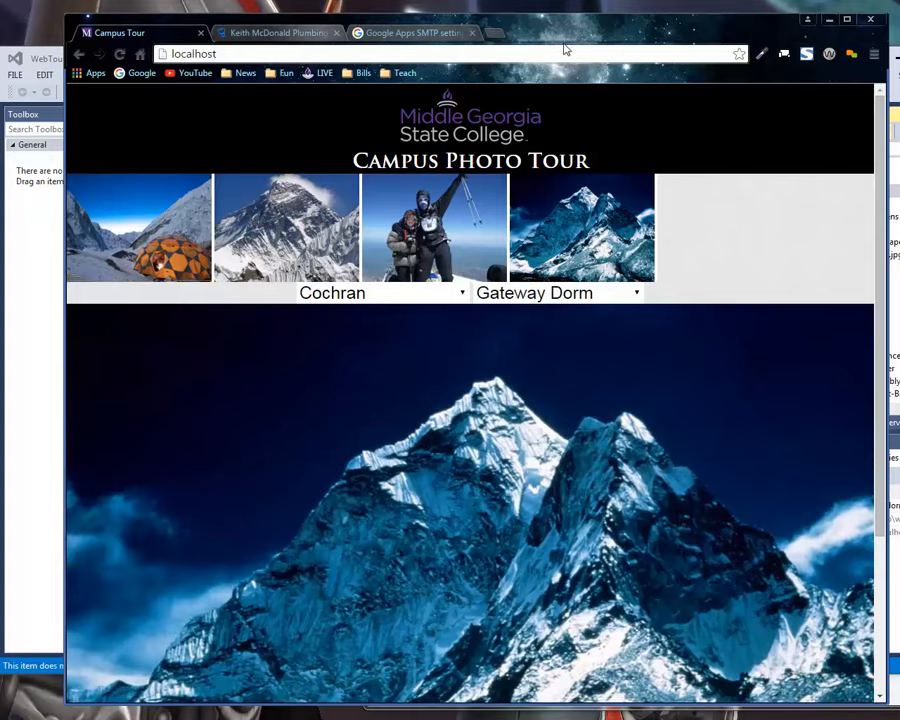
Return to Visual Studio and collapse the cochran, eastman and macon folders along with their parent pictures folder.
{"action": "left_click", "coordinate": [895, 100]}
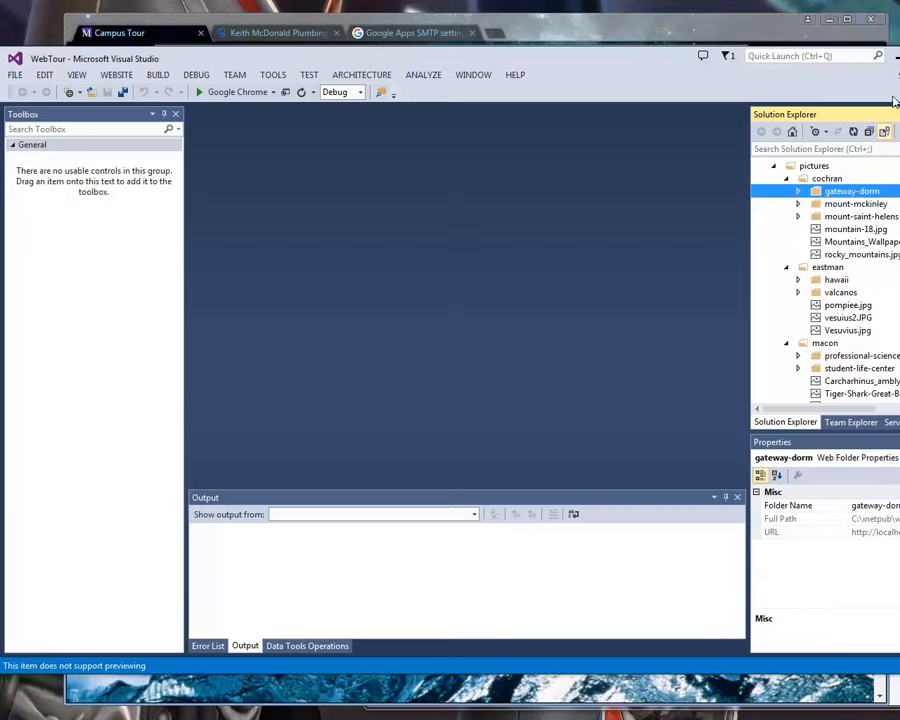
{"action": "left_click", "coordinate": [786, 179]}
{"action": "left_click", "coordinate": [786, 191]}
{"action": "left_click", "coordinate": [786, 204]}
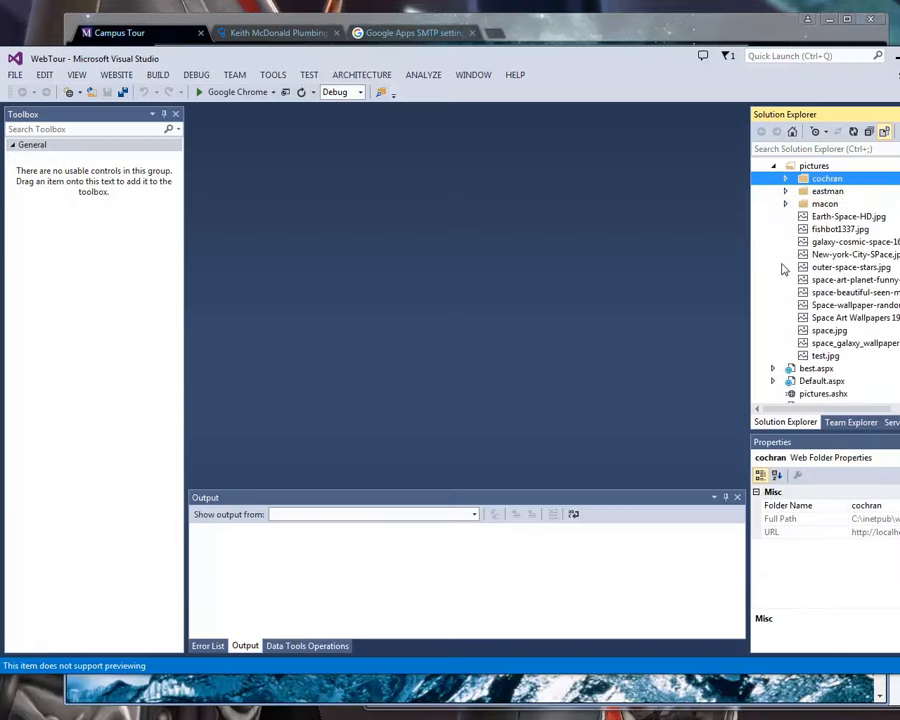
{"action": "left_click", "coordinate": [777, 167]}
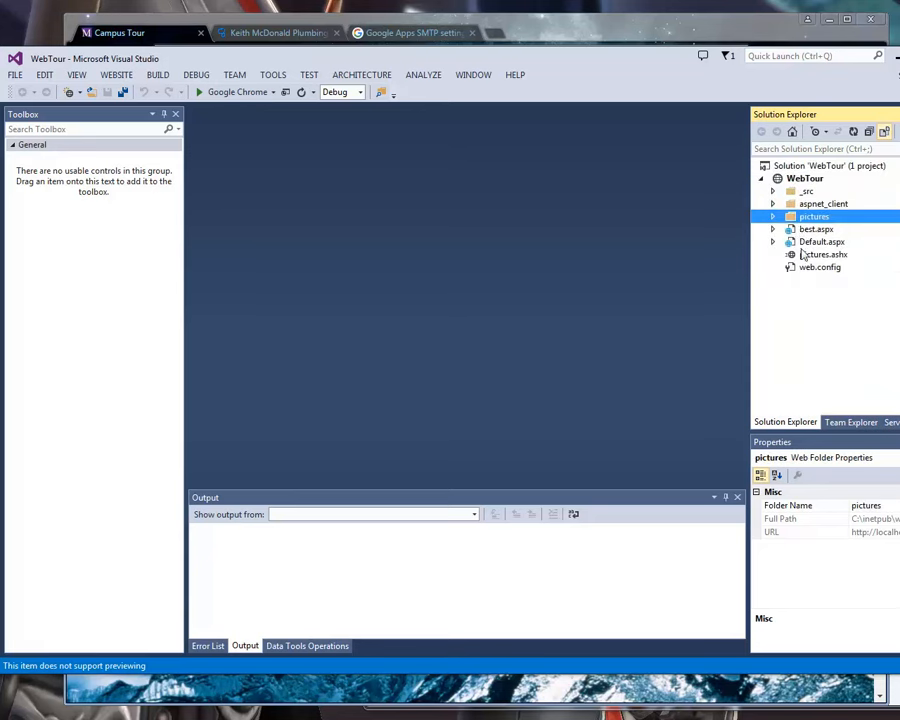
Open the Default.aspx.vb code-behind file and highlight the If Not Page.IsPostBack Then line in Page_Load.
{"action": "left_click", "coordinate": [773, 242]}
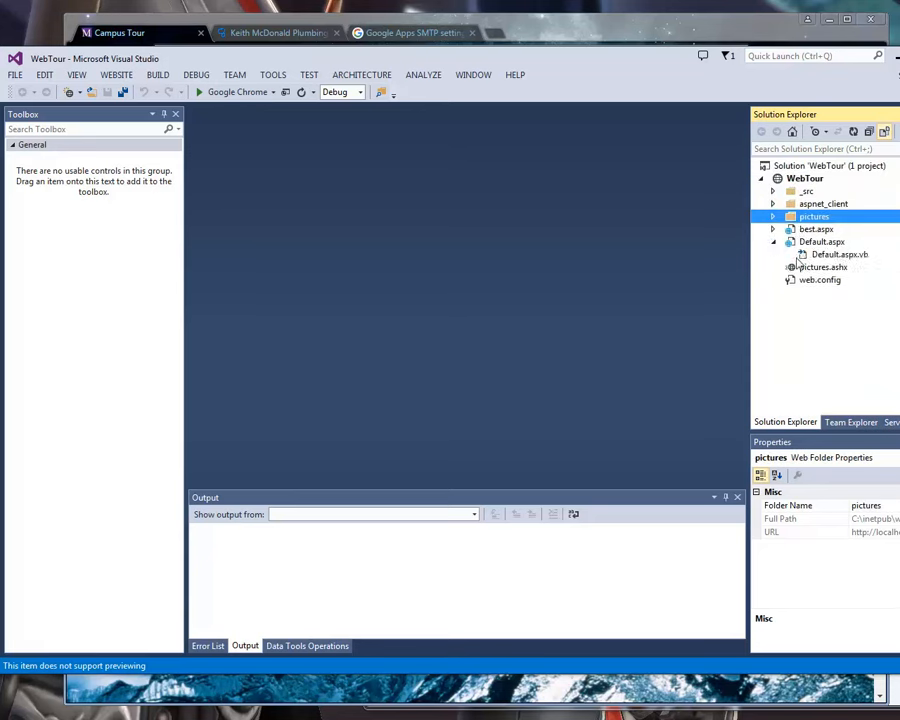
{"action": "left_click", "coordinate": [810, 255]}
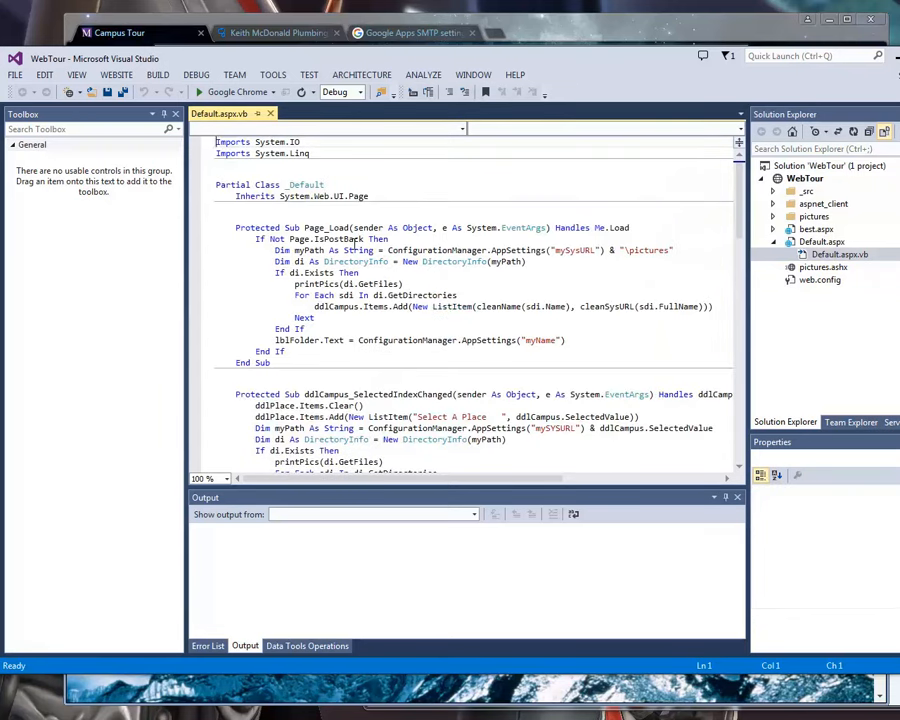
{"action": "scroll", "coordinate": [370, 270], "scroll_direction": "down", "scroll_amount": 1}
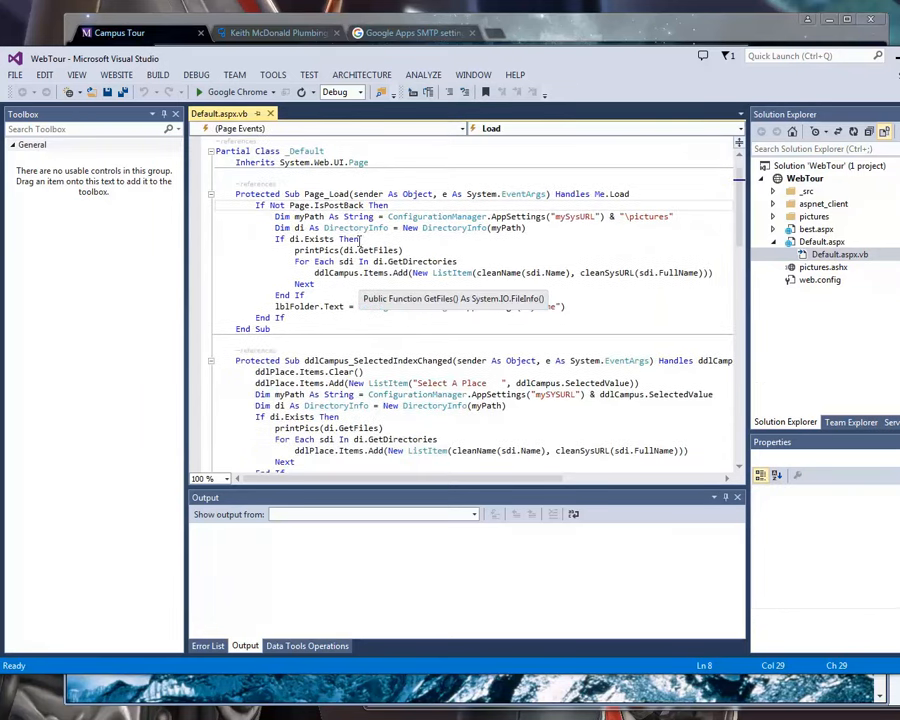
{"action": "left_click_drag", "start_coordinate": [256, 205], "coordinate": [390, 205]}
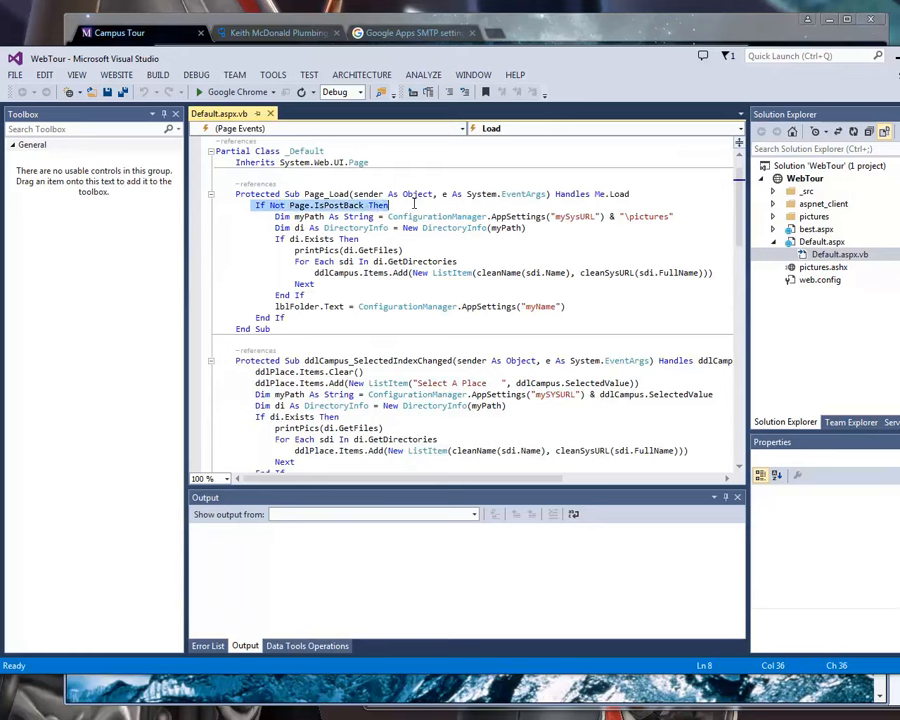
{"action": "left_click", "coordinate": [261, 205]}
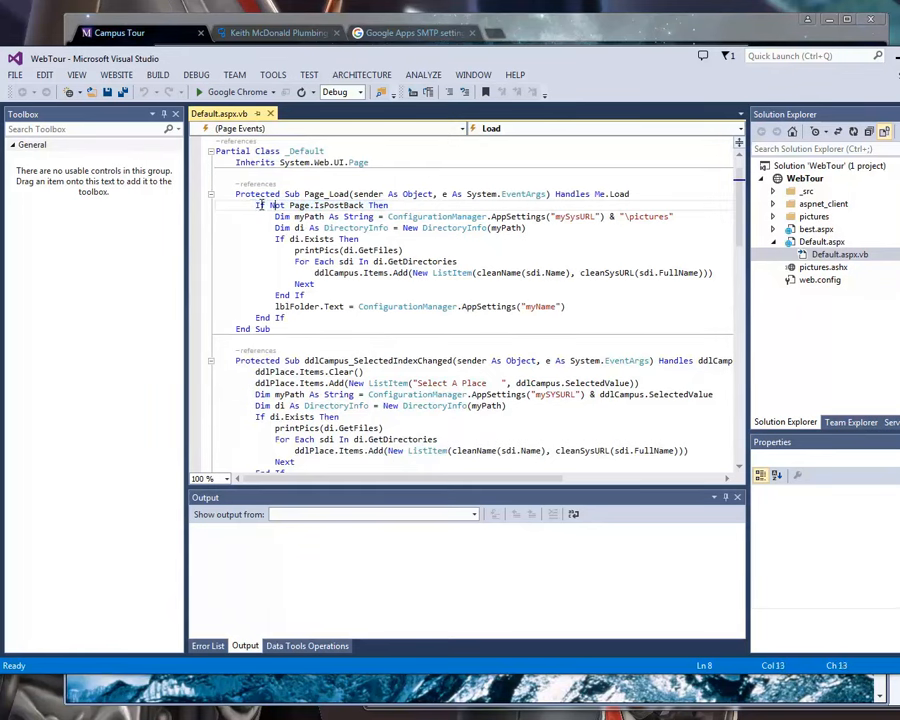
{"action": "left_click_drag", "start_coordinate": [259, 205], "coordinate": [392, 205]}
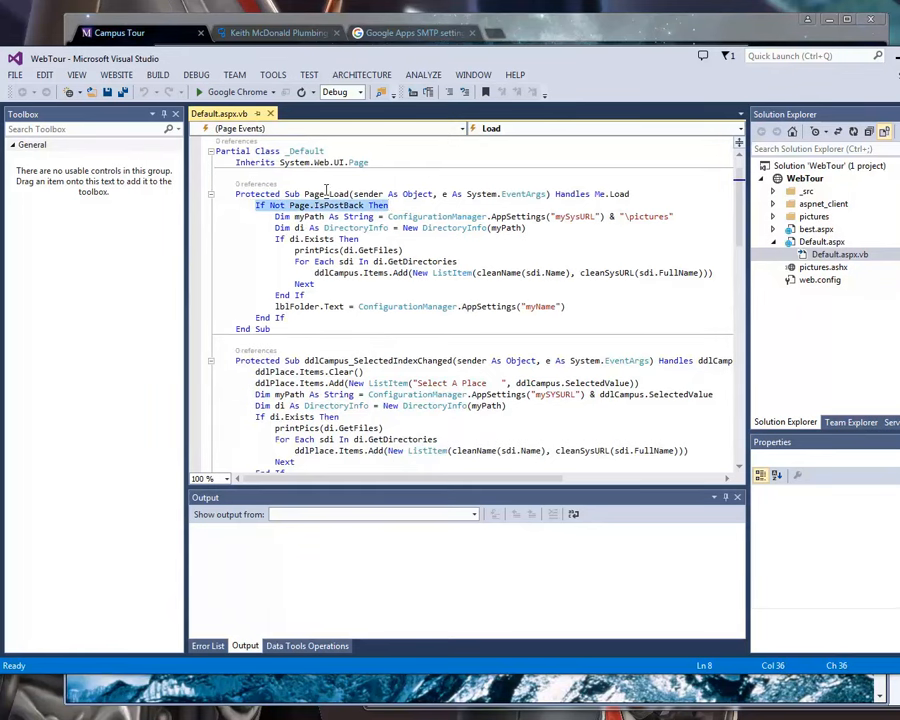
Highlight the Page_Load code inside the postback check and its DirectoryInfo(myPath) declaration, and expand the pictures folder for reference.
{"action": "left_click_drag", "start_coordinate": [277, 216], "coordinate": [601, 311]}
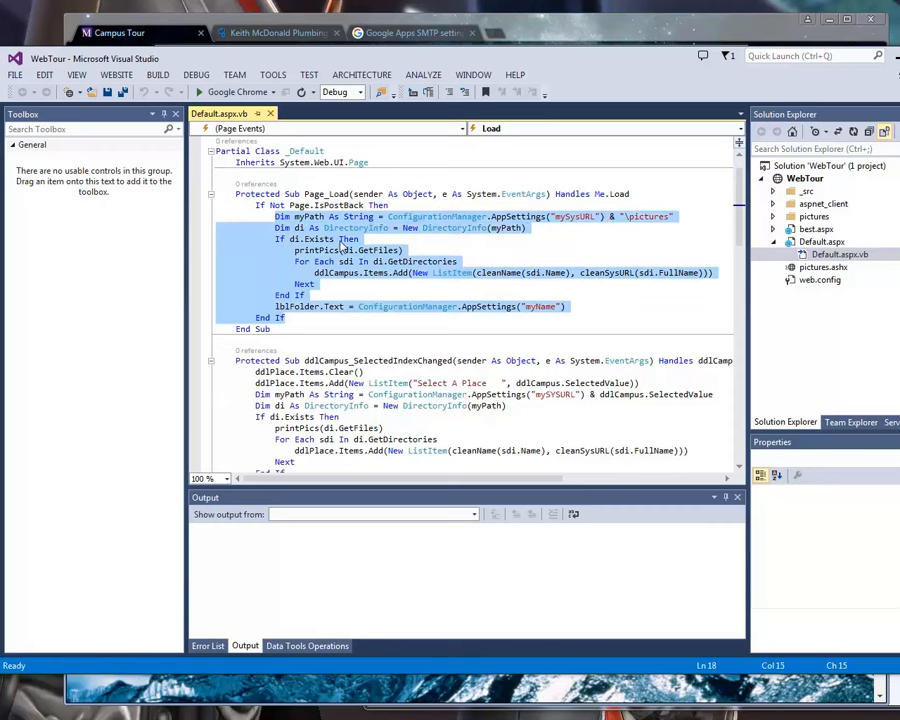
{"action": "left_click_drag", "start_coordinate": [275, 228], "coordinate": [502, 229]}
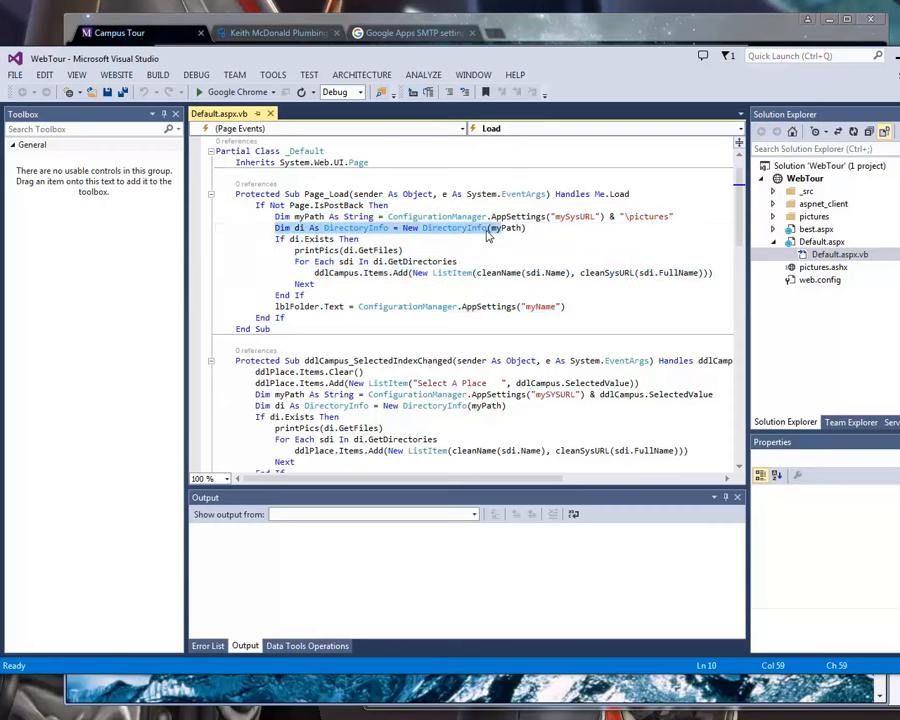
{"action": "left_click", "coordinate": [510, 229]}
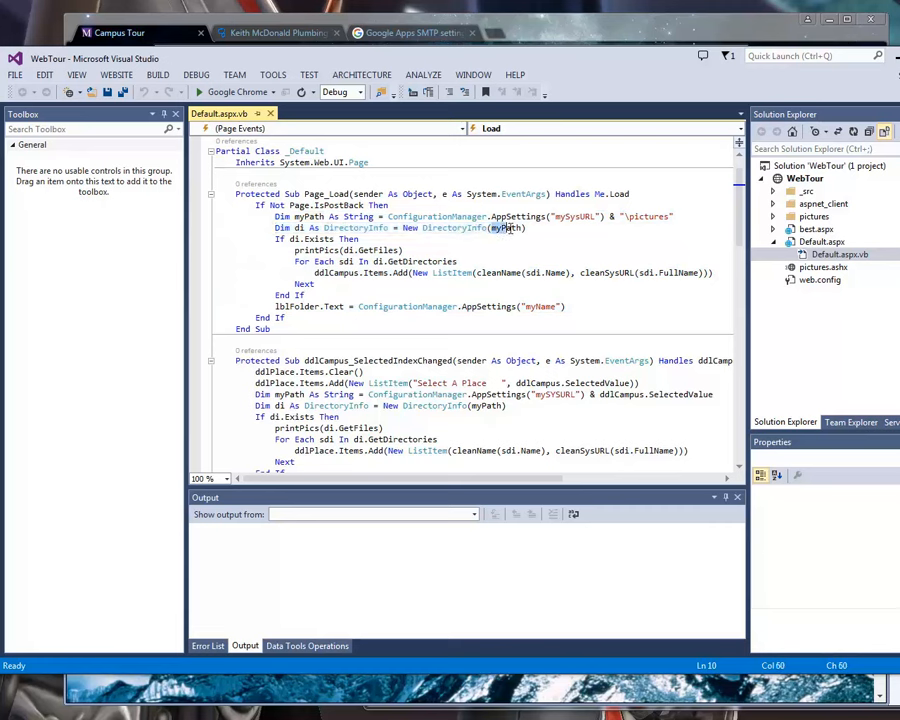
{"action": "left_click_drag", "start_coordinate": [525, 228], "coordinate": [410, 225]}
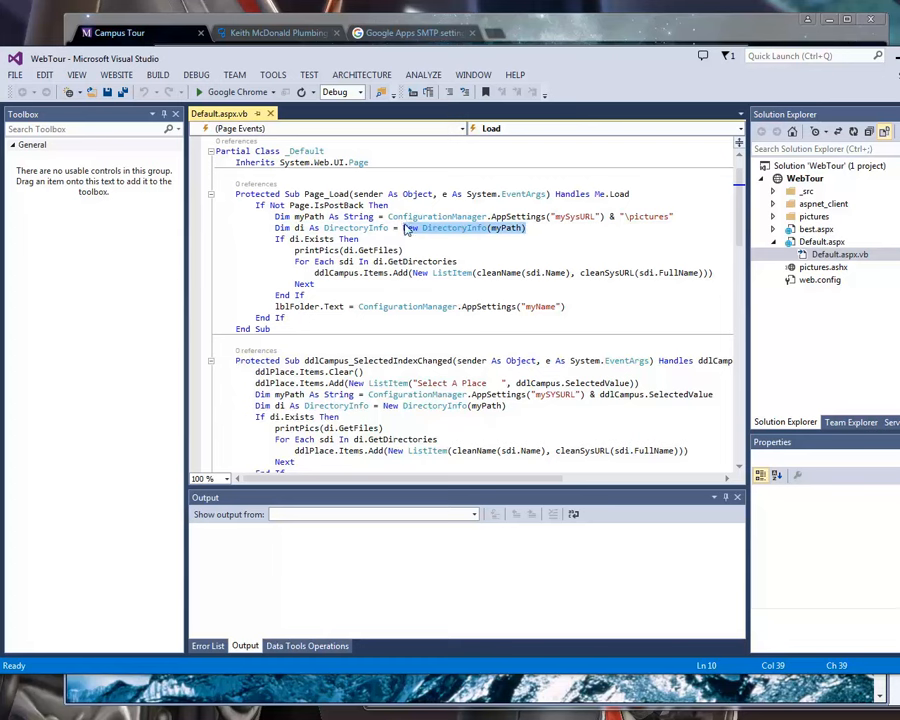
{"action": "double_click", "coordinate": [793, 218]}
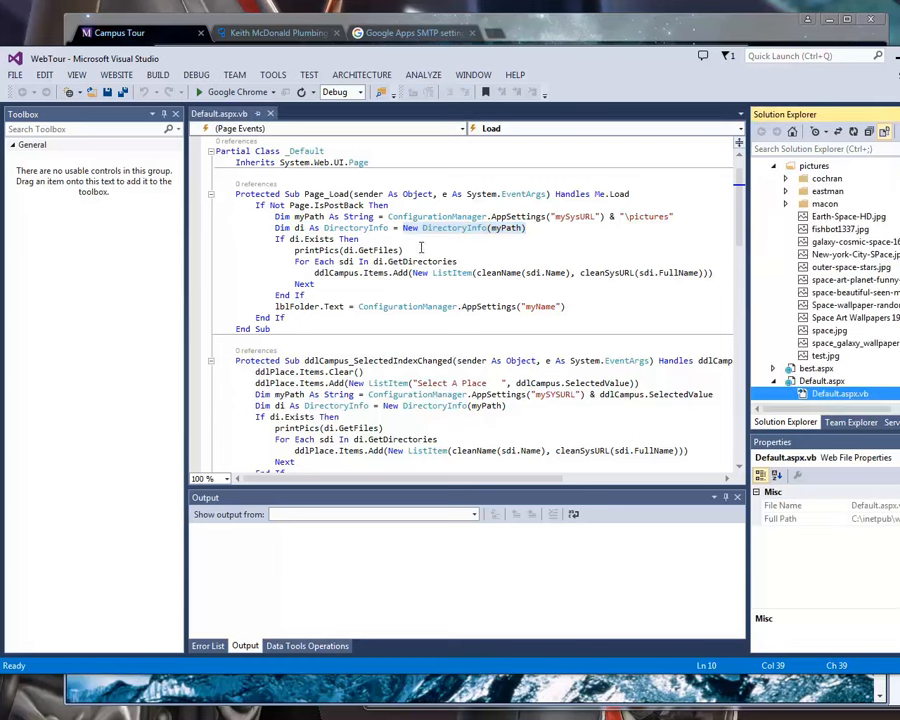
Examine the printPics(di.GetFiles) call and the For Each loop that adds directories to ddlCampus, highlighting each.
{"action": "left_click", "coordinate": [318, 250]}
{"action": "scroll", "coordinate": [295, 210], "scroll_direction": "down", "scroll_amount": 1}
{"action": "left_click_drag", "start_coordinate": [291, 205], "coordinate": [405, 216]}
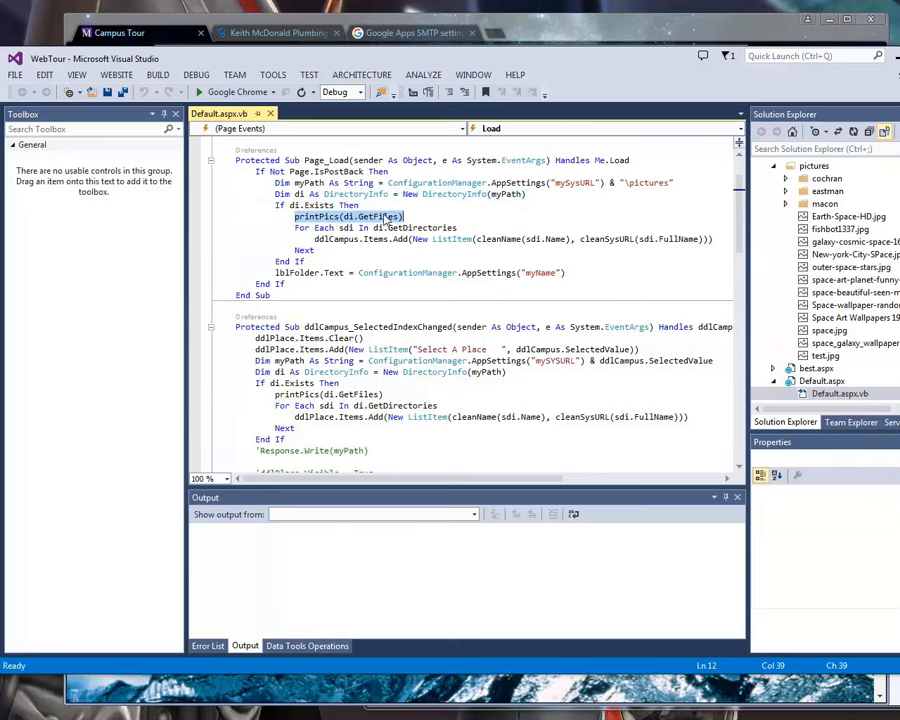
{"action": "left_click", "coordinate": [324, 240]}
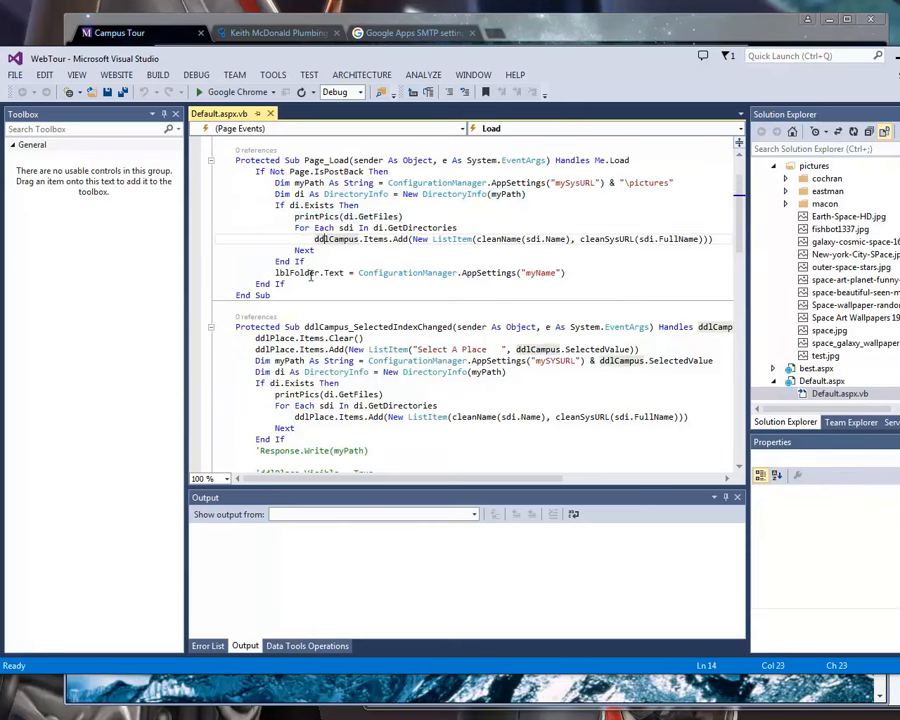
{"action": "scroll", "coordinate": [316, 235], "scroll_direction": "down", "scroll_amount": 1}
{"action": "left_click_drag", "start_coordinate": [295, 194], "coordinate": [580, 205]}
{"action": "left_click", "coordinate": [324, 205]}
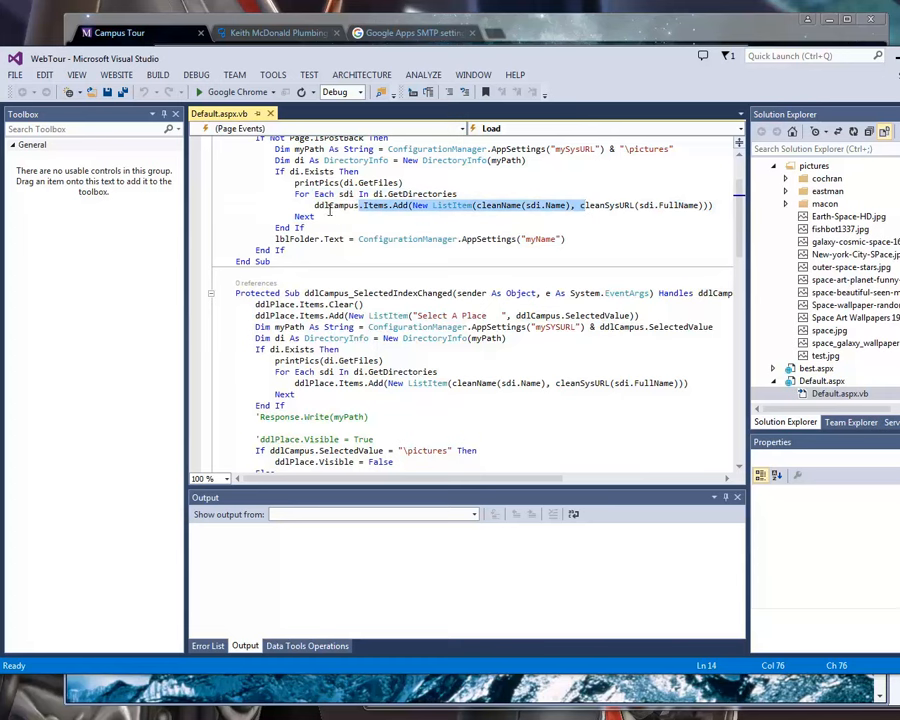
Highlight the body of ddlCampus_SelectedIndexChanged and place the cursor on its ddlPlace.Items.Clear() line.
{"action": "scroll", "coordinate": [321, 316], "scroll_direction": "down", "scroll_amount": 1}
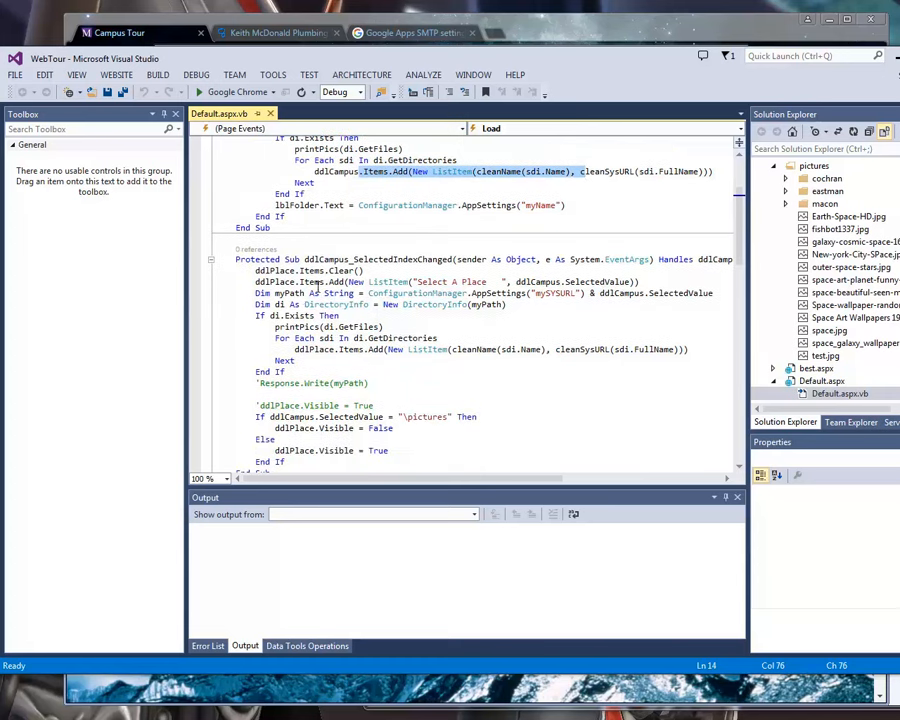
{"action": "scroll", "coordinate": [317, 287], "scroll_direction": "down", "scroll_amount": 1}
{"action": "left_click_drag", "start_coordinate": [288, 227], "coordinate": [318, 424]}
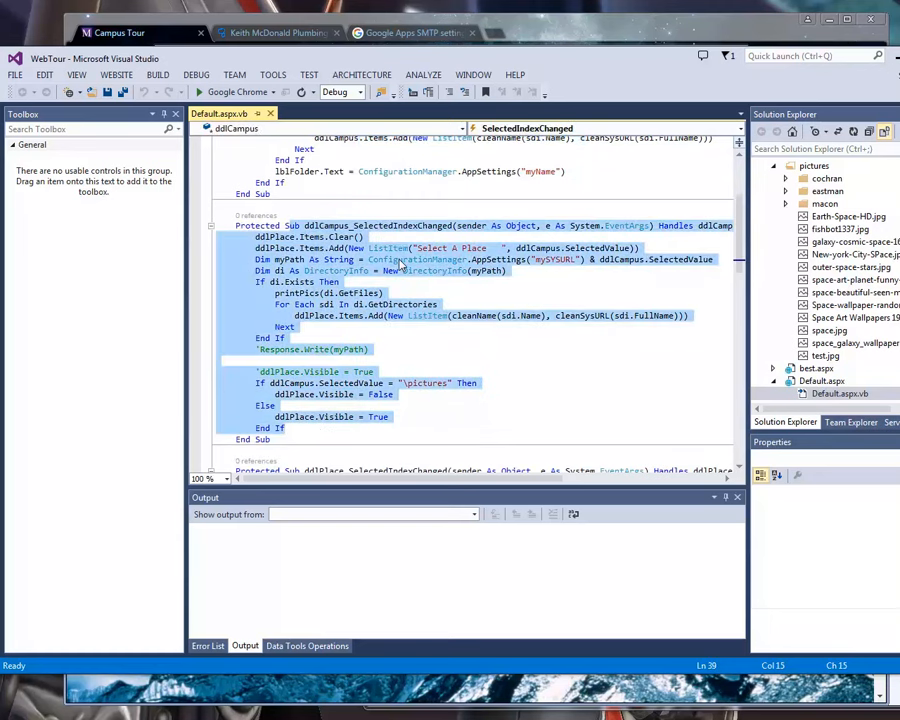
{"action": "left_click", "coordinate": [352, 240]}
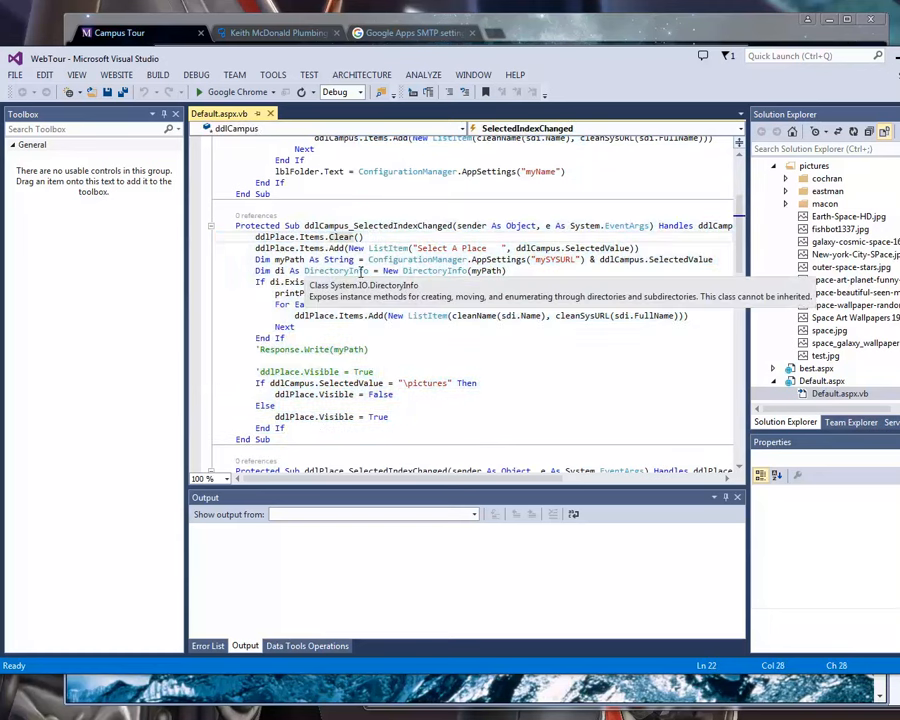
Highlight the myPath and DirectoryInfo lines and the rest of the code in ddlCampus_SelectedIndexChanged.
{"action": "scroll", "coordinate": [352, 240], "scroll_direction": "down", "scroll_amount": 1}
{"action": "left_click_drag", "start_coordinate": [218, 226], "coordinate": [296, 293]}
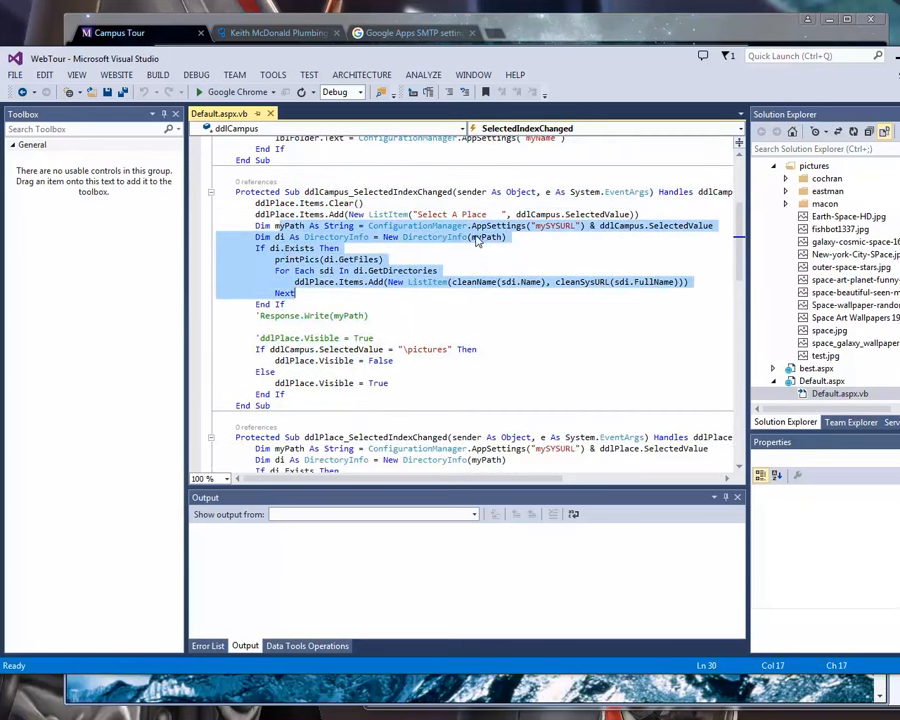
{"action": "left_click", "coordinate": [516, 238]}
{"action": "left_click_drag", "start_coordinate": [222, 237], "coordinate": [300, 416]}
{"action": "scroll", "coordinate": [307, 316], "scroll_direction": "down", "scroll_amount": 3}
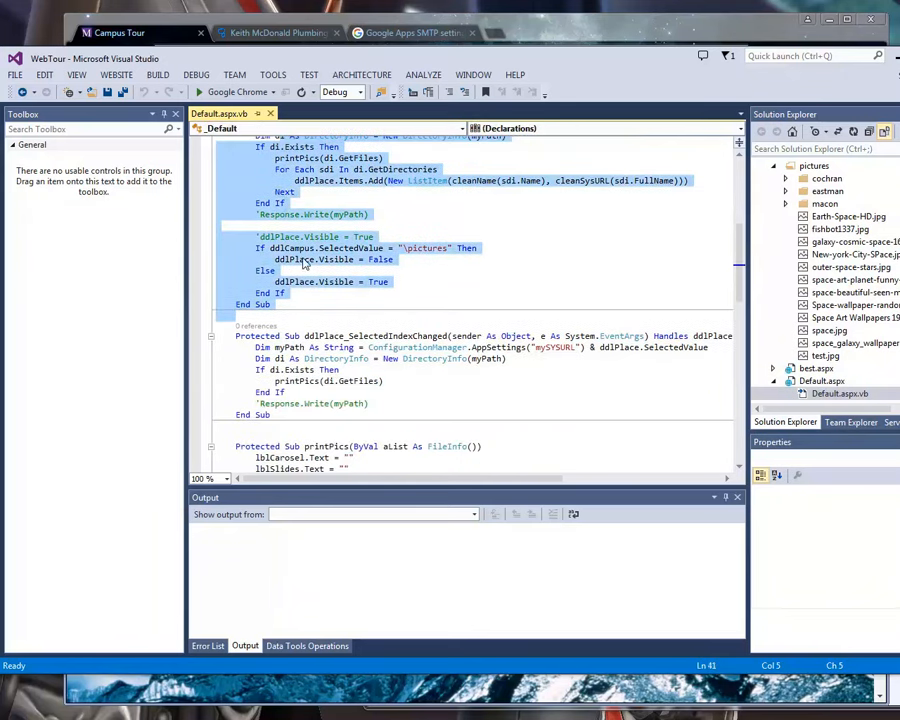
Highlight from ddlPlace_SelectedIndexChanged into the printPics procedure and place the cursor on its lblSlides.Text line.
{"action": "scroll", "coordinate": [314, 291], "scroll_direction": "down", "scroll_amount": 3}
{"action": "left_click_drag", "start_coordinate": [315, 235], "coordinate": [335, 412]}
{"action": "scroll", "coordinate": [391, 426], "scroll_direction": "down", "scroll_amount": 4}
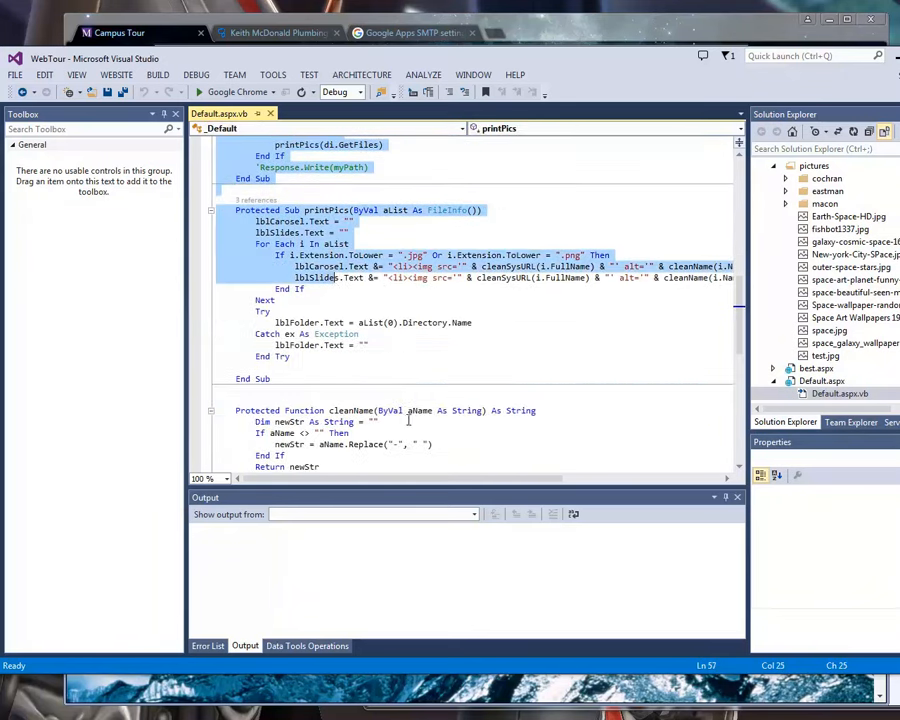
{"action": "left_click", "coordinate": [291, 237]}
{"action": "scroll", "coordinate": [295, 290], "scroll_direction": "down", "scroll_amount": 1}
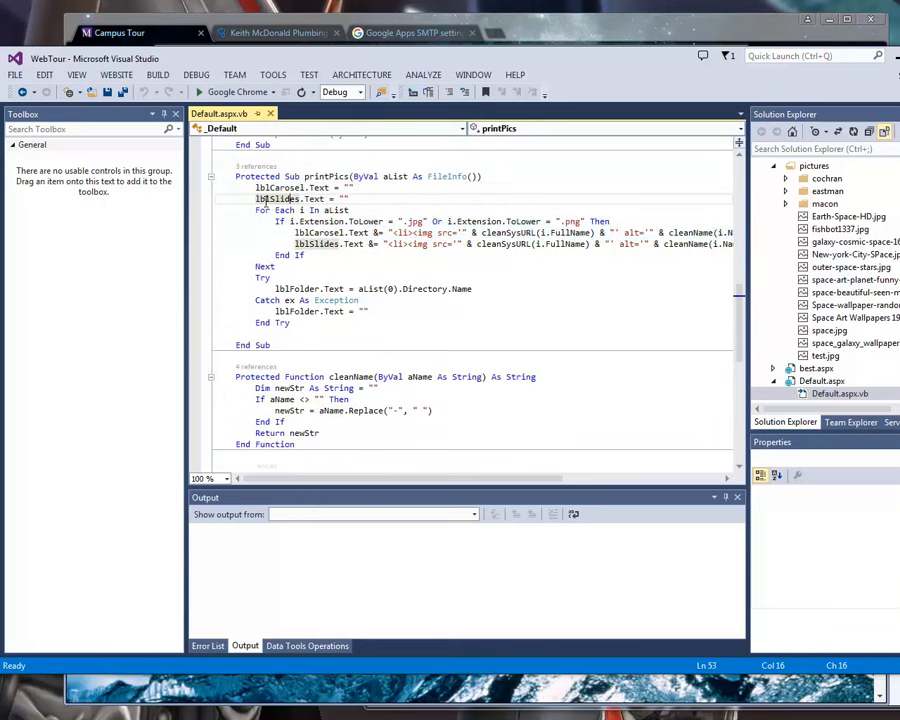
Examine printPics by highlighting its body and FileInfo() parameter, the full image markup lines, and the cleanName and cleanSysURL functions below it.
{"action": "left_click_drag", "start_coordinate": [256, 187], "coordinate": [302, 346]}
{"action": "left_click_drag", "start_coordinate": [419, 178], "coordinate": [477, 177]}
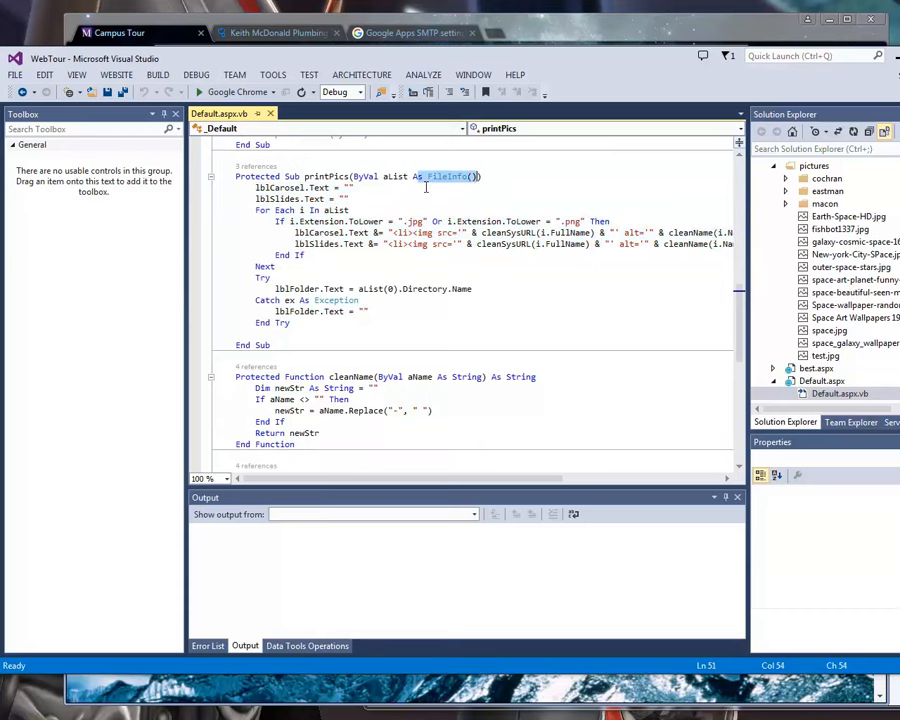
{"action": "left_click_drag", "start_coordinate": [286, 188], "coordinate": [299, 317]}
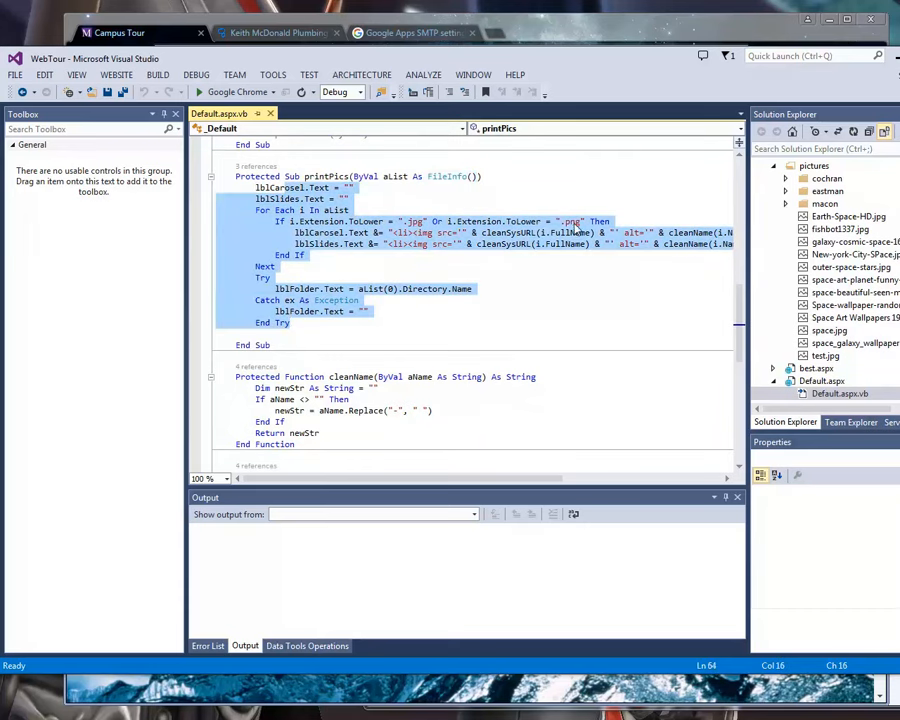
{"action": "left_click_drag", "start_coordinate": [392, 479], "coordinate": [497, 479]}
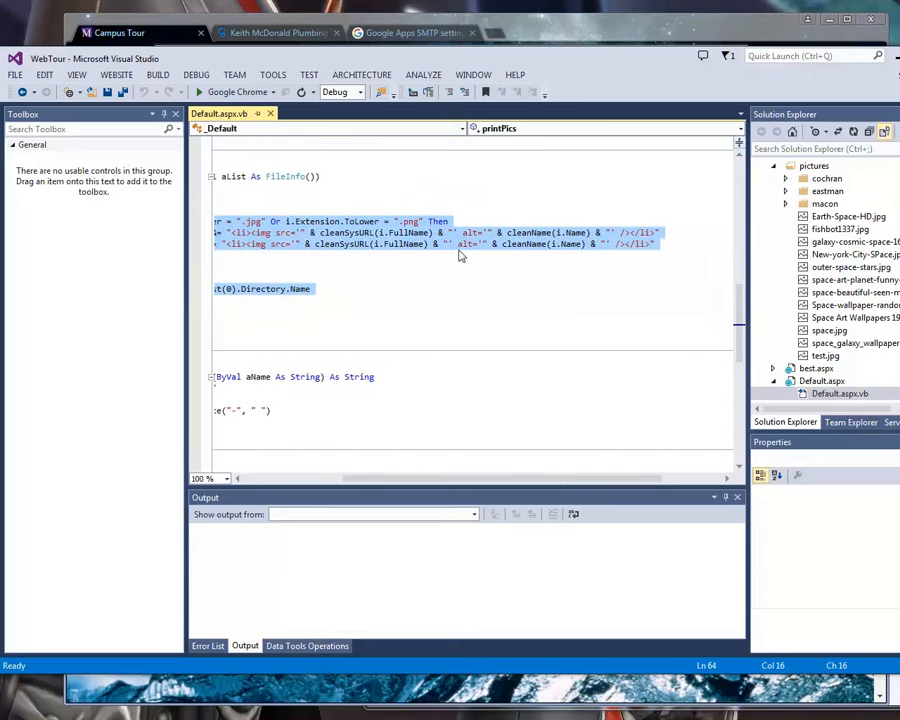
{"action": "left_click_drag", "start_coordinate": [558, 482], "coordinate": [336, 474]}
{"action": "scroll", "coordinate": [316, 388], "scroll_direction": "down", "scroll_amount": 2}
{"action": "scroll", "coordinate": [316, 388], "scroll_direction": "down", "scroll_amount": 1}
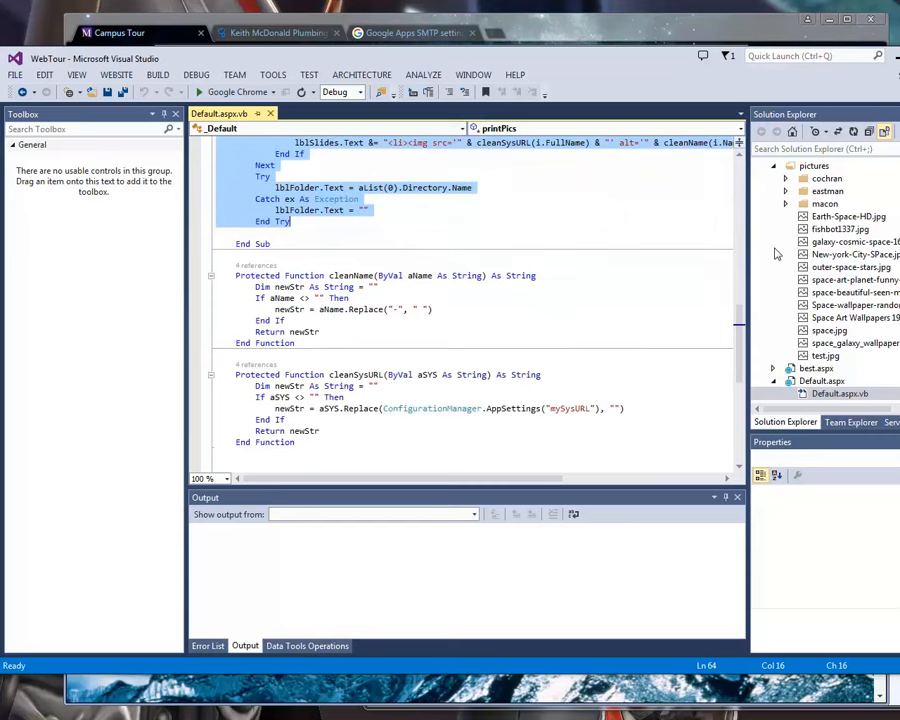
Open the pictures.ashx handler, highlight the body of its ProcessRequest procedure, and close the file.
{"action": "left_click", "coordinate": [839, 393]}
{"action": "scroll", "coordinate": [833, 345], "scroll_direction": "down", "scroll_amount": 1}
{"action": "double_click", "coordinate": [790, 357]}
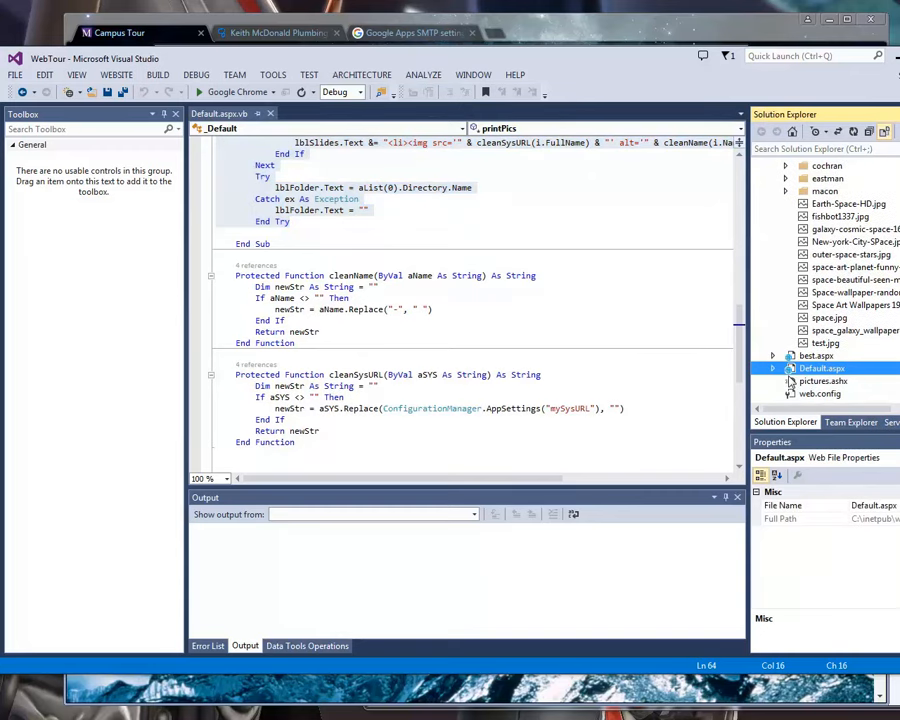
{"action": "double_click", "coordinate": [822, 381]}
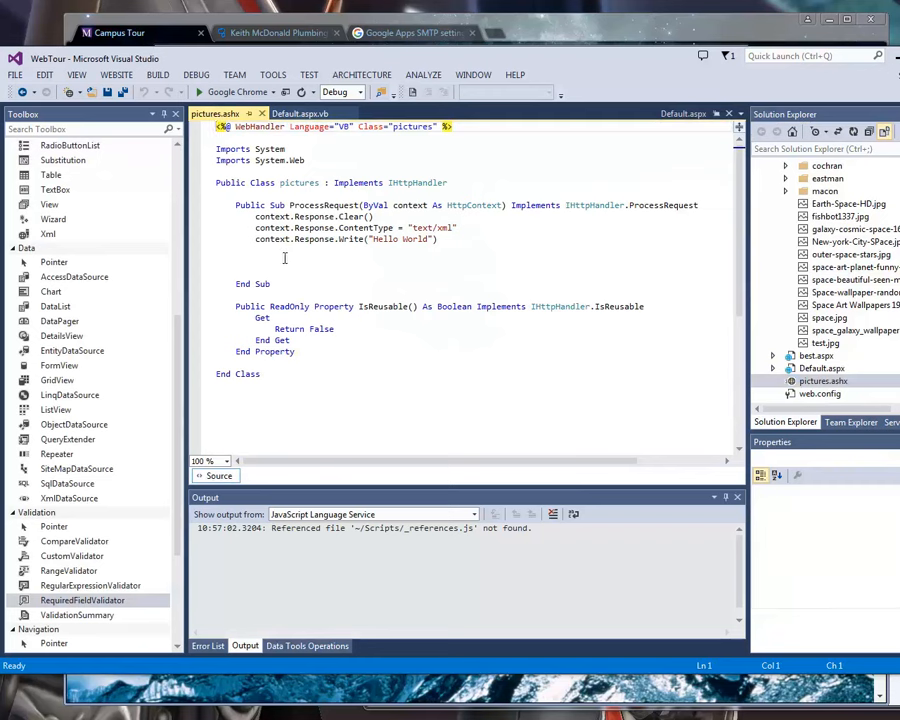
{"action": "left_click_drag", "start_coordinate": [285, 262], "coordinate": [222, 216]}
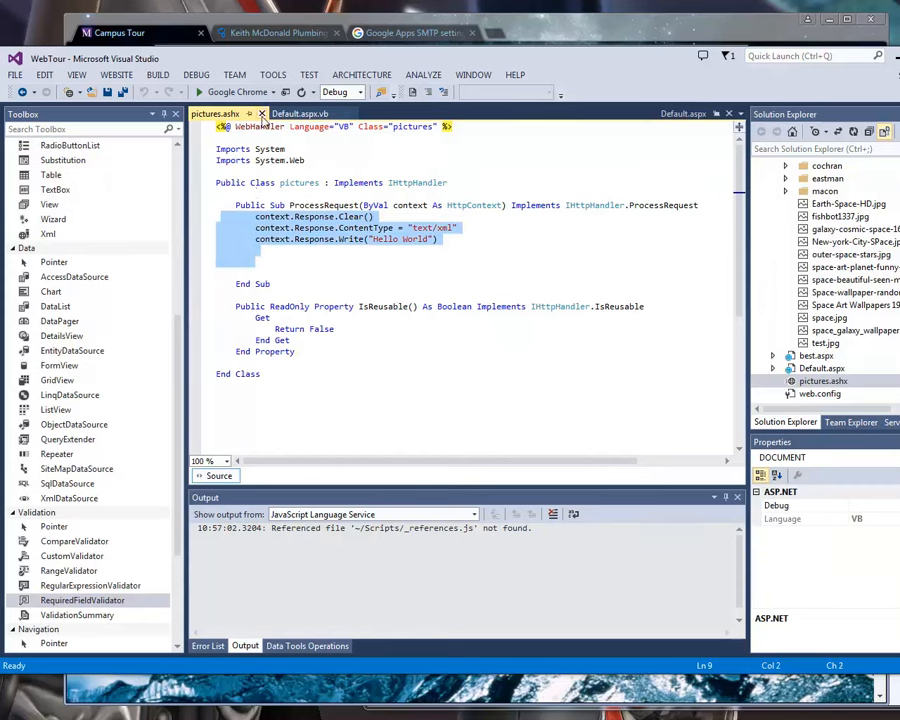
{"action": "left_click", "coordinate": [262, 114]}
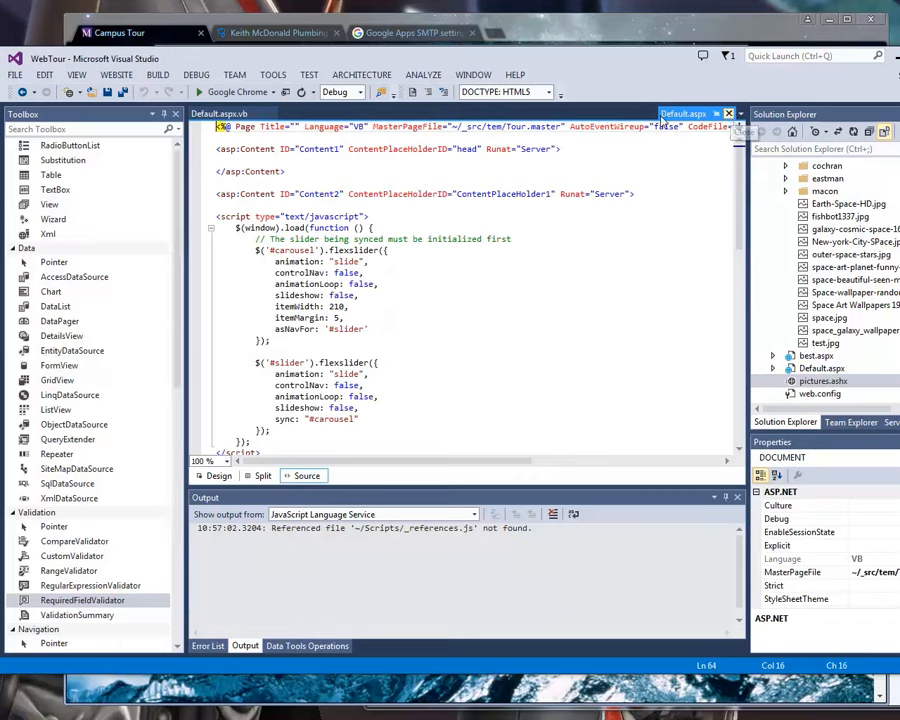
Reopen Default.aspx and highlight the window load script that initializes the carousel and slider.
{"action": "left_click", "coordinate": [728, 114]}
{"action": "double_click", "coordinate": [815, 369]}
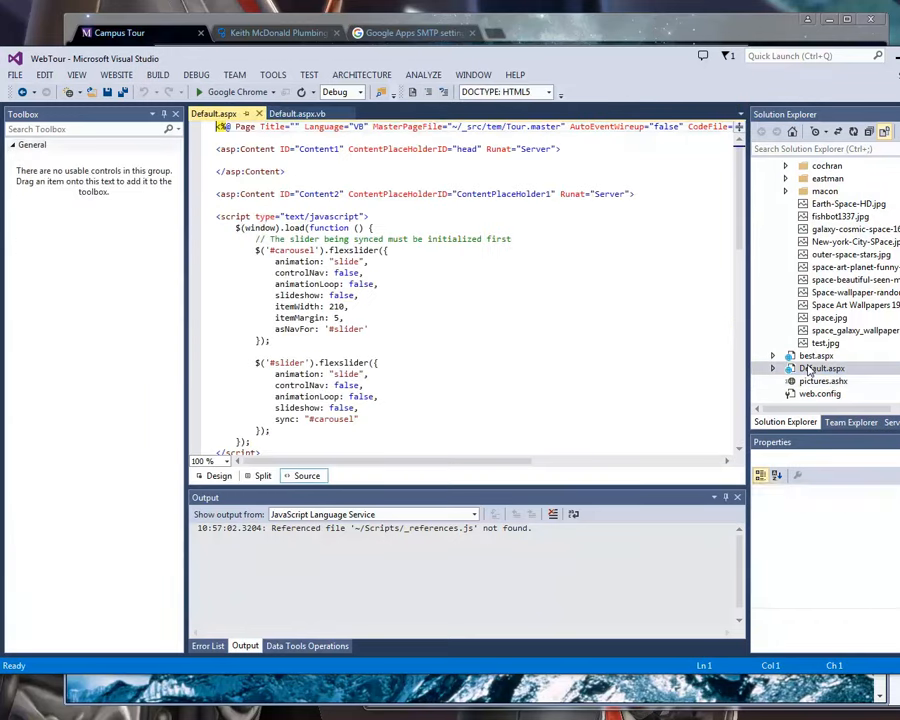
{"action": "scroll", "coordinate": [352, 295], "scroll_direction": "down", "scroll_amount": 1}
{"action": "left_click_drag", "start_coordinate": [234, 194], "coordinate": [297, 399]}
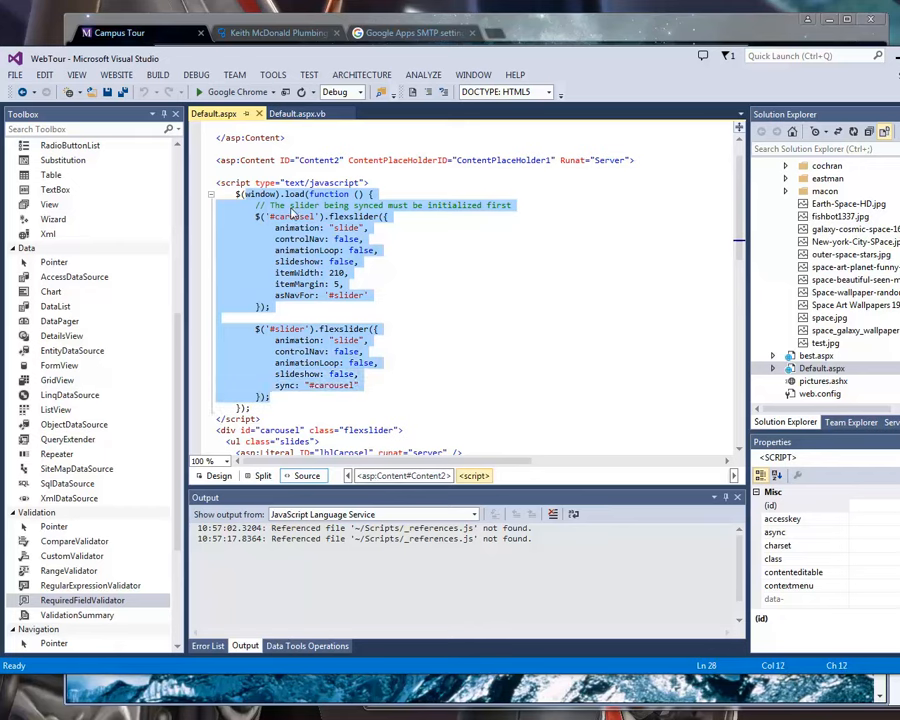
Examine the Default.aspx markup by highlighting the dropdown and slider sections, the lblSlides literal, the ddlCampus list item, and the lblCarosel literal.
{"action": "scroll", "coordinate": [291, 345], "scroll_direction": "down", "scroll_amount": 9}
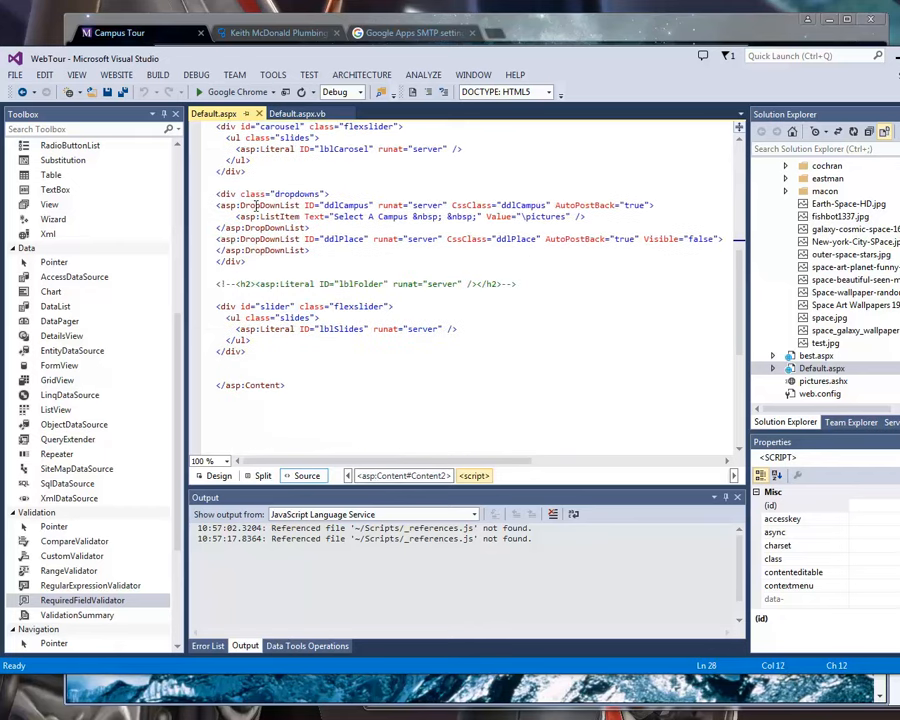
{"action": "left_click_drag", "start_coordinate": [258, 181], "coordinate": [355, 358]}
{"action": "left_click_drag", "start_coordinate": [236, 329], "coordinate": [517, 328]}
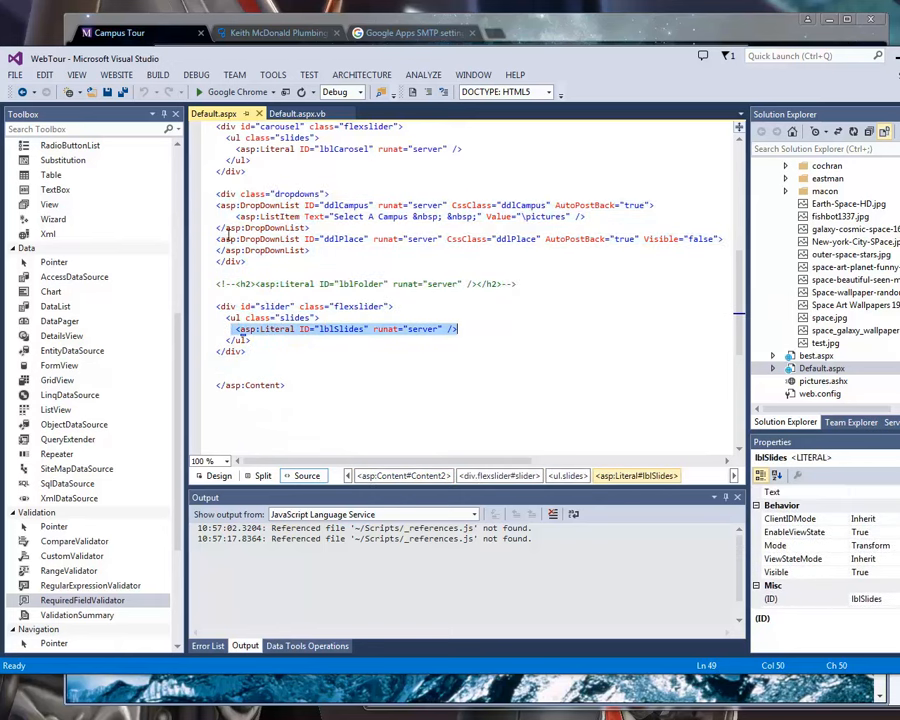
{"action": "left_click_drag", "start_coordinate": [230, 219], "coordinate": [417, 228]}
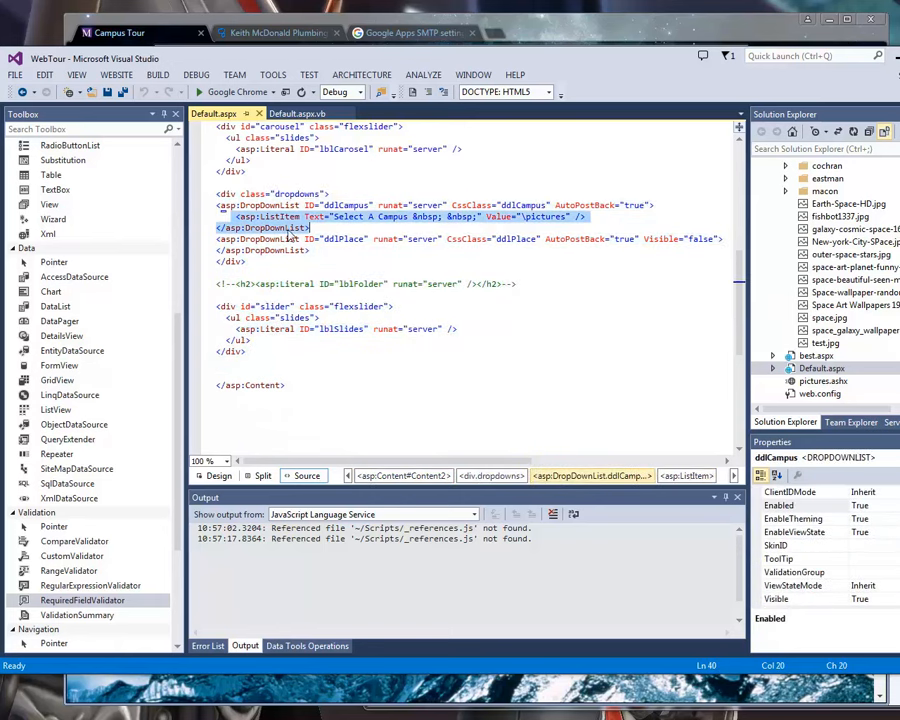
{"action": "scroll", "coordinate": [268, 240], "scroll_direction": "up", "scroll_amount": 1}
{"action": "left_click_drag", "start_coordinate": [236, 184], "coordinate": [472, 191]}
{"action": "left_click", "coordinate": [470, 192]}
{"action": "left_click_drag", "start_coordinate": [324, 184], "coordinate": [436, 184]}
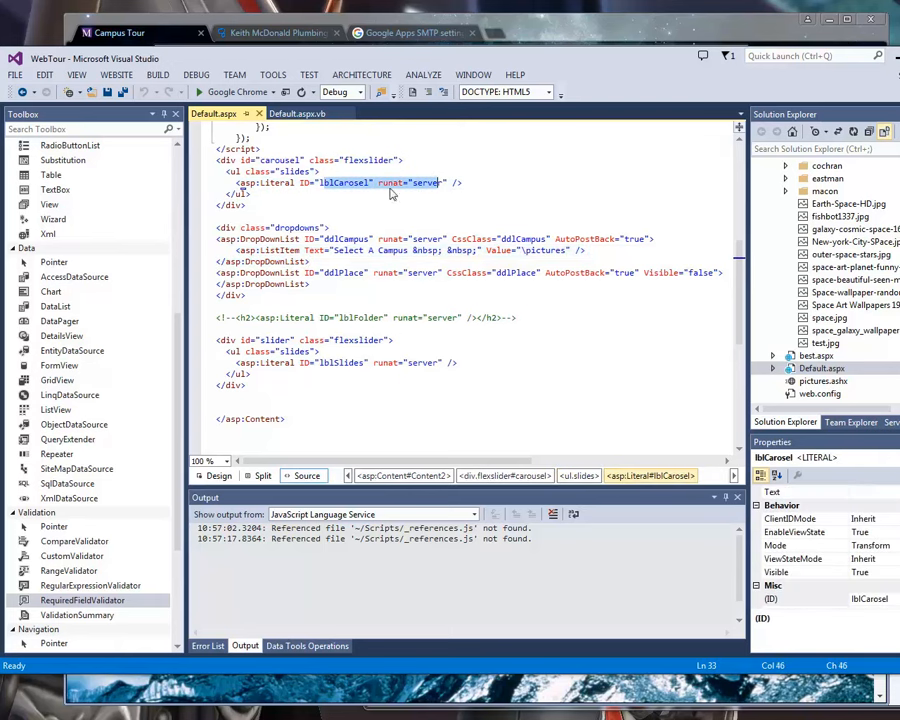
Highlight the option settings of the carousel and slider flexslider calls in the Default.aspx script.
{"action": "scroll", "coordinate": [323, 278], "scroll_direction": "up", "scroll_amount": 4}
{"action": "scroll", "coordinate": [297, 262], "scroll_direction": "up", "scroll_amount": 2}
{"action": "left_click_drag", "start_coordinate": [290, 161], "coordinate": [320, 341]}
{"action": "scroll", "coordinate": [460, 354], "scroll_direction": "up", "scroll_amount": 2}
{"action": "scroll", "coordinate": [455, 357], "scroll_direction": "up", "scroll_amount": 1}
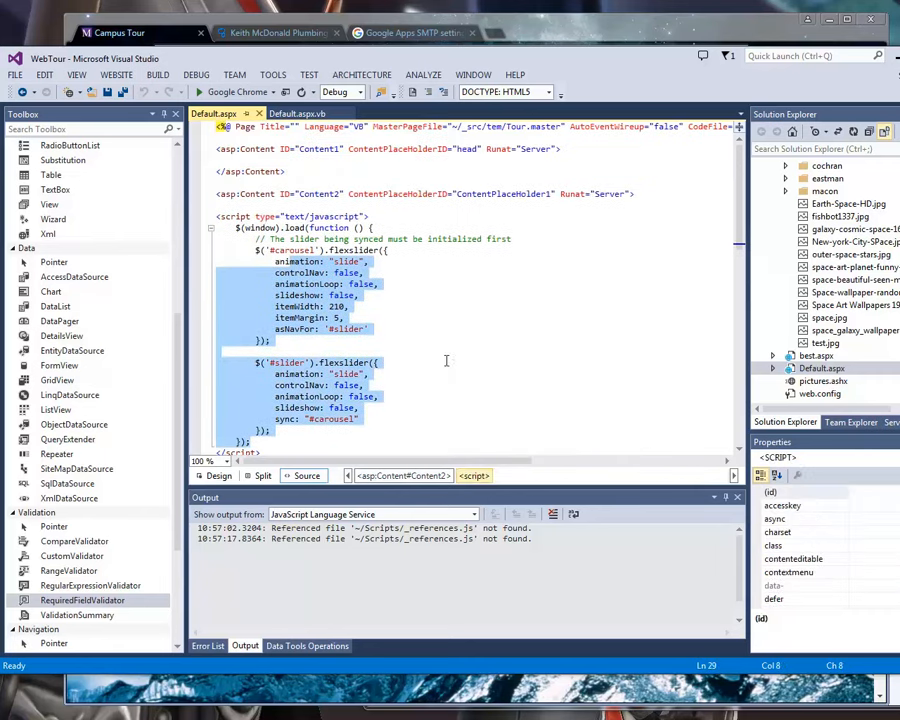
Switch to the Campus Tour page in Chrome, show the Eastman campus's Valcanos pictures, and narrow the browser window.
{"action": "left_click", "coordinate": [376, 42]}
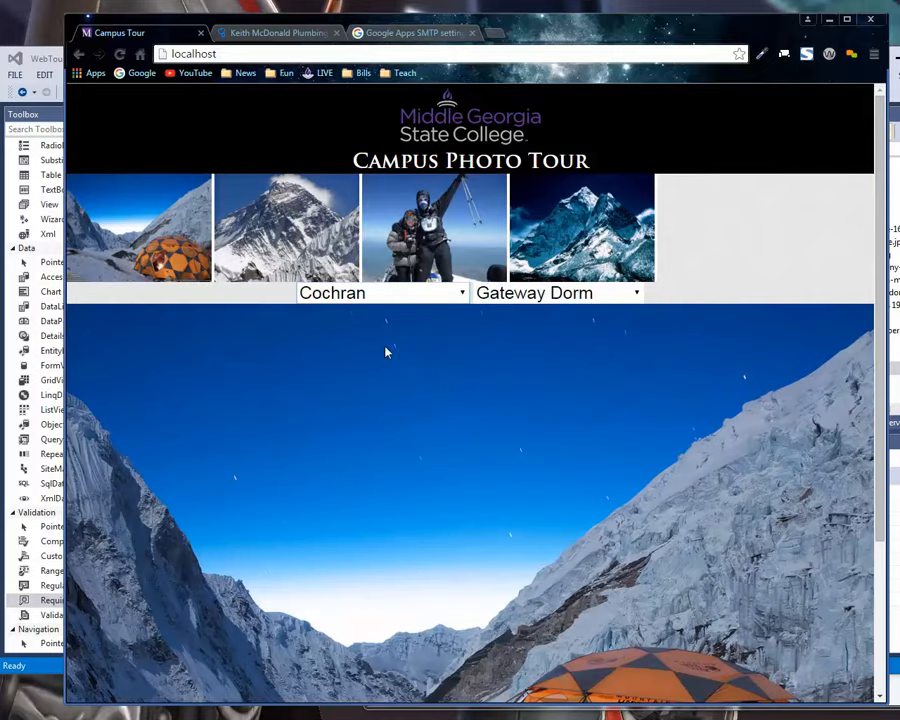
{"action": "left_click", "coordinate": [380, 293]}
{"action": "left_click", "coordinate": [380, 357]}
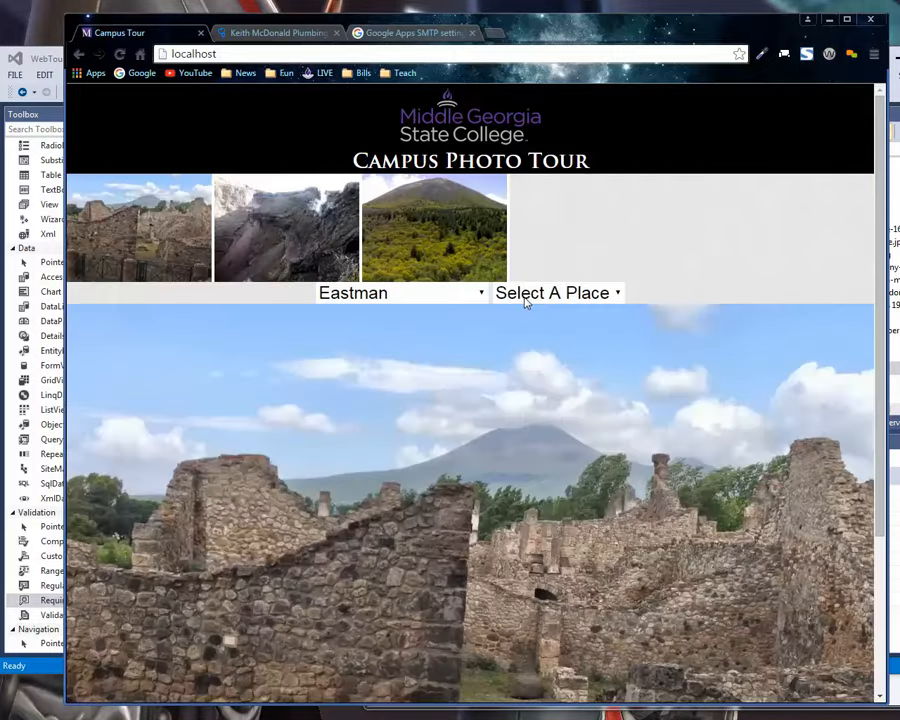
{"action": "left_click", "coordinate": [556, 292]}
{"action": "left_click", "coordinate": [536, 360]}
{"action": "scroll", "coordinate": [456, 536], "scroll_direction": "down", "scroll_amount": 2}
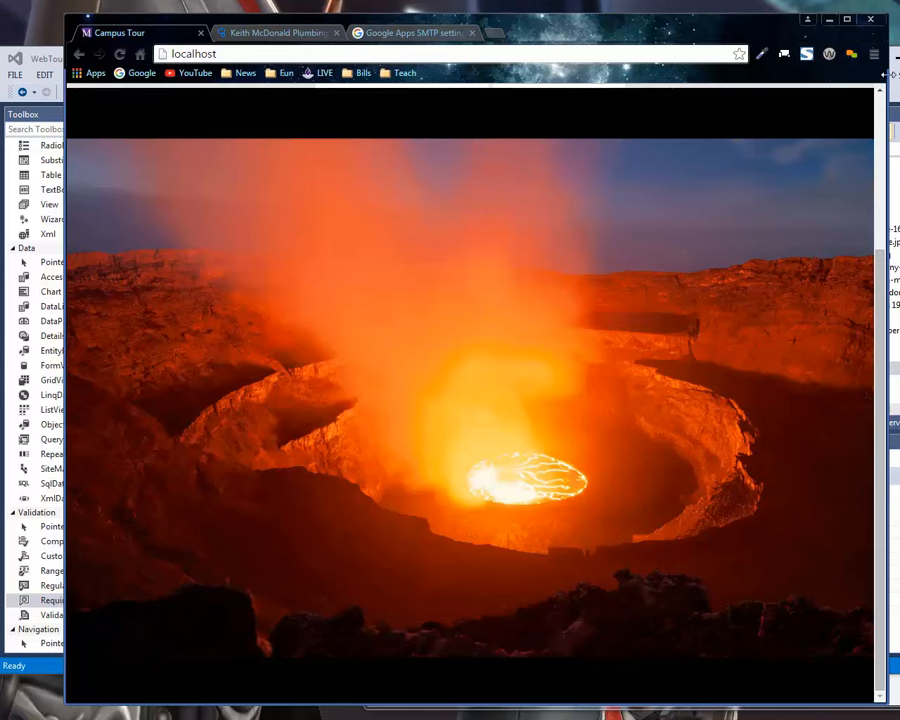
{"action": "left_click_drag", "start_coordinate": [886, 72], "coordinate": [703, 155]}
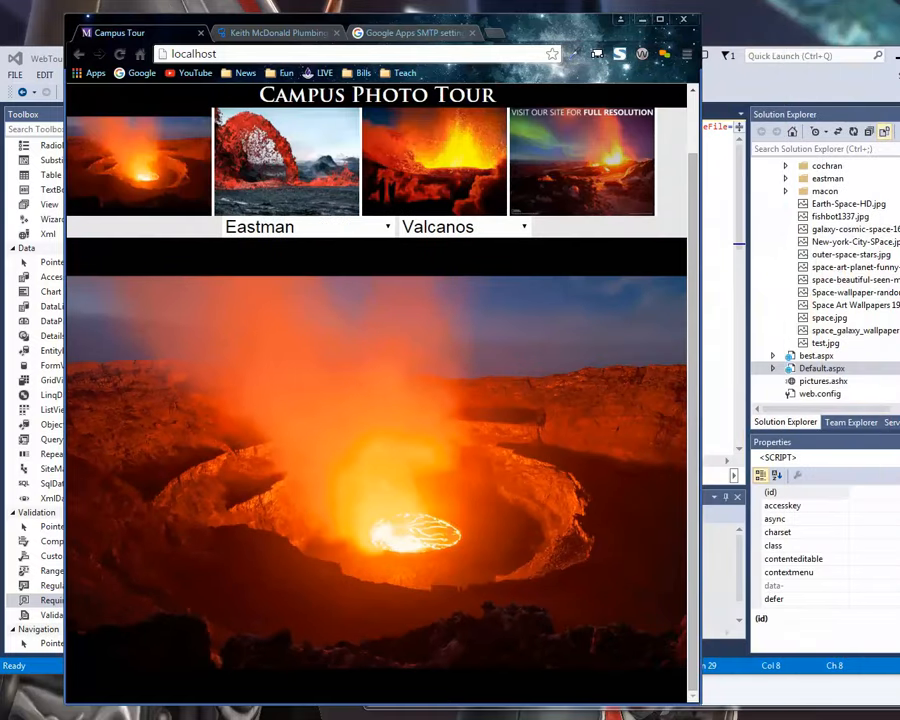
Switch to Computer Management, open the Default Web Site's advanced settings, and browse the folders for its physical path.
{"action": "key", "text": "alt+Tab"}
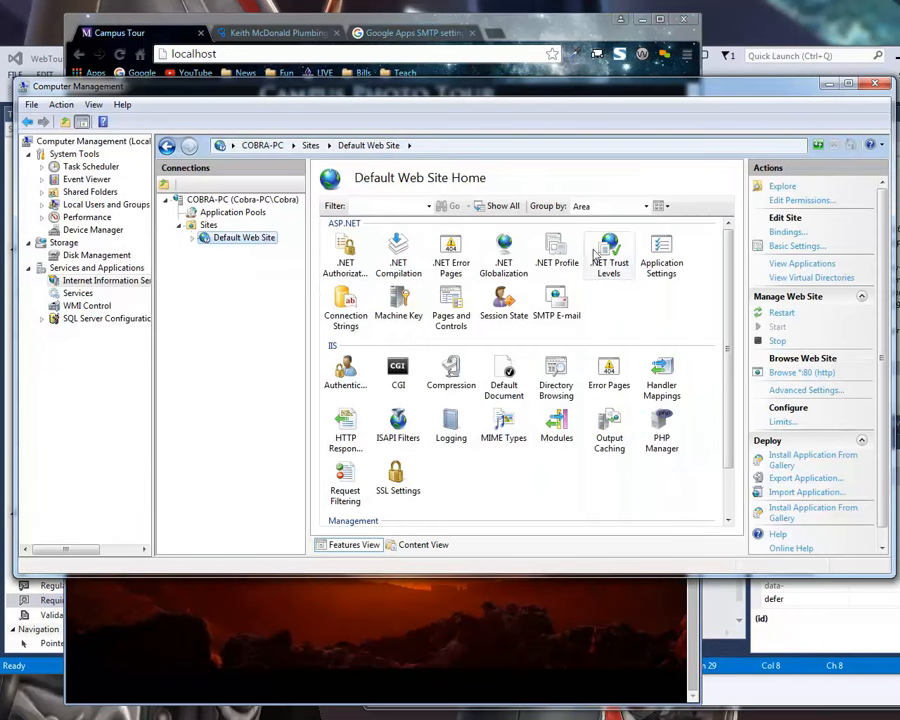
{"action": "double_click", "coordinate": [245, 240]}
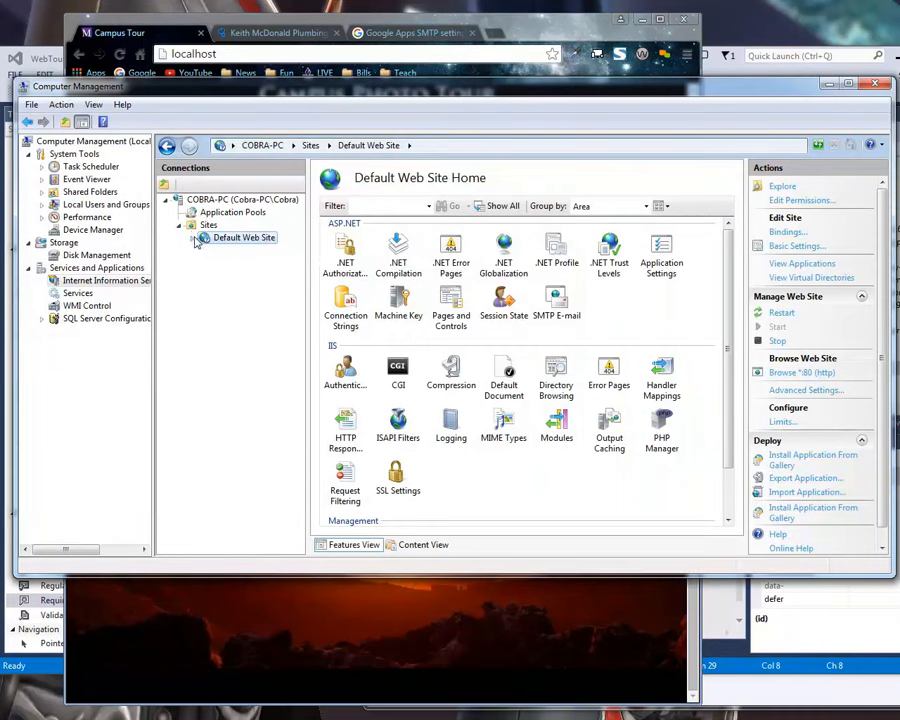
{"action": "left_click", "coordinate": [193, 238]}
{"action": "left_click", "coordinate": [193, 238]}
{"action": "right_click", "coordinate": [219, 241]}
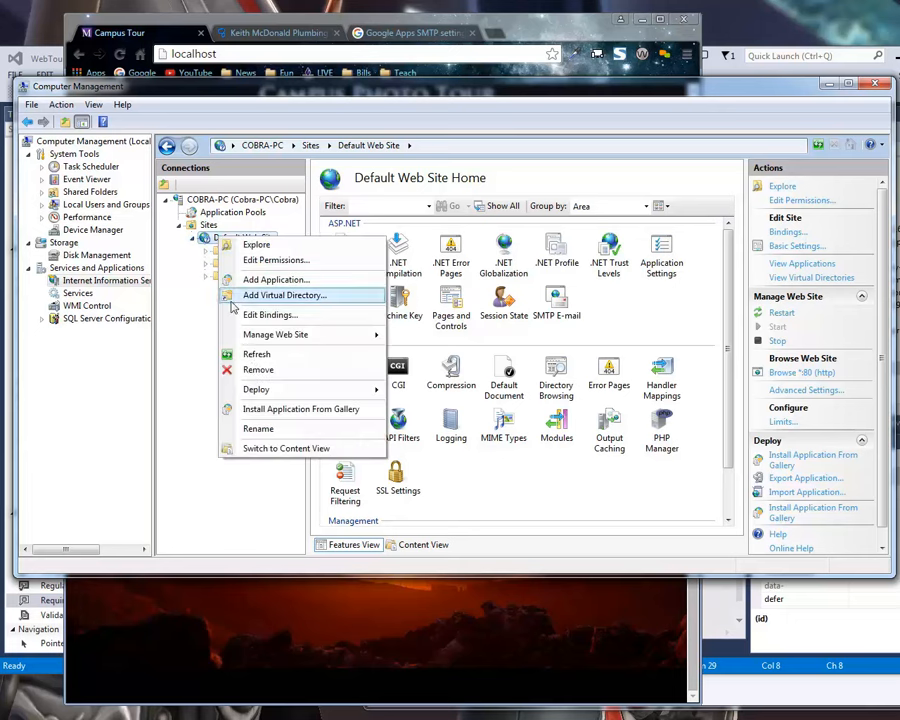
{"action": "mouse_move", "coordinate": [370, 335]}
{"action": "left_click", "coordinate": [440, 406]}
{"action": "left_click", "coordinate": [591, 237]}
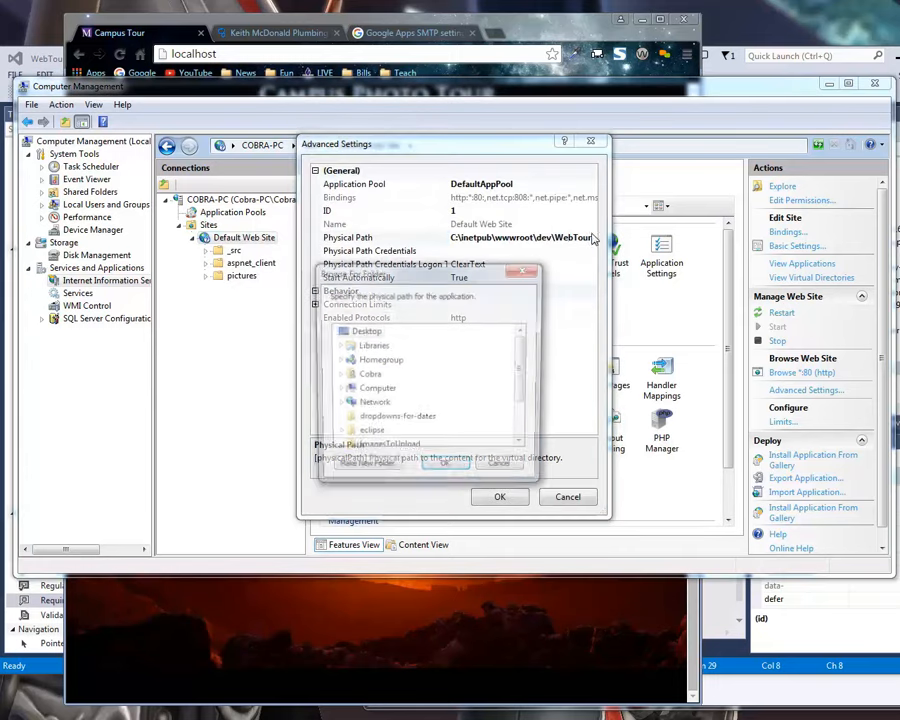
{"action": "scroll", "coordinate": [505, 373], "scroll_direction": "down", "scroll_amount": 2}
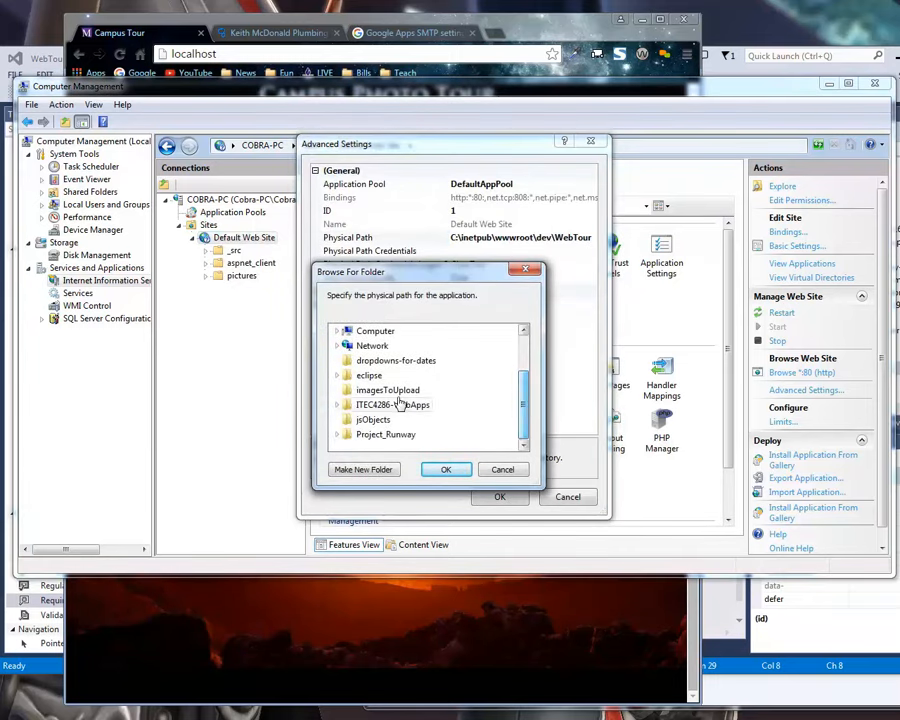
Return to the Campus Tour page in Chrome, widen the window, and view Valcanos pictures through their thumbnails.
{"action": "left_click", "coordinate": [556, 32]}
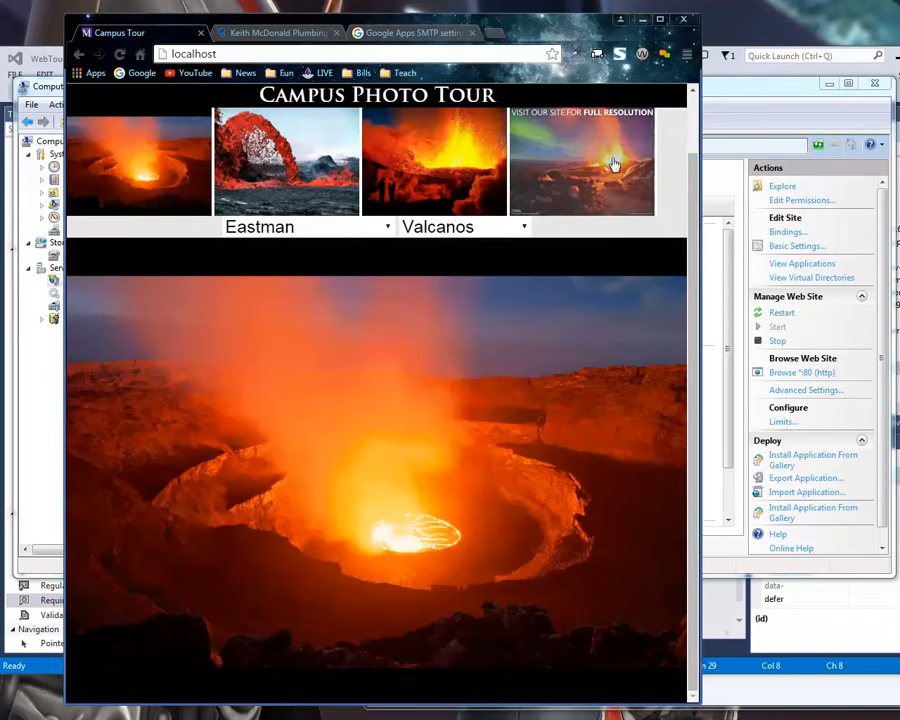
{"action": "left_click_drag", "start_coordinate": [703, 115], "coordinate": [868, 115]}
{"action": "left_click", "coordinate": [538, 152]}
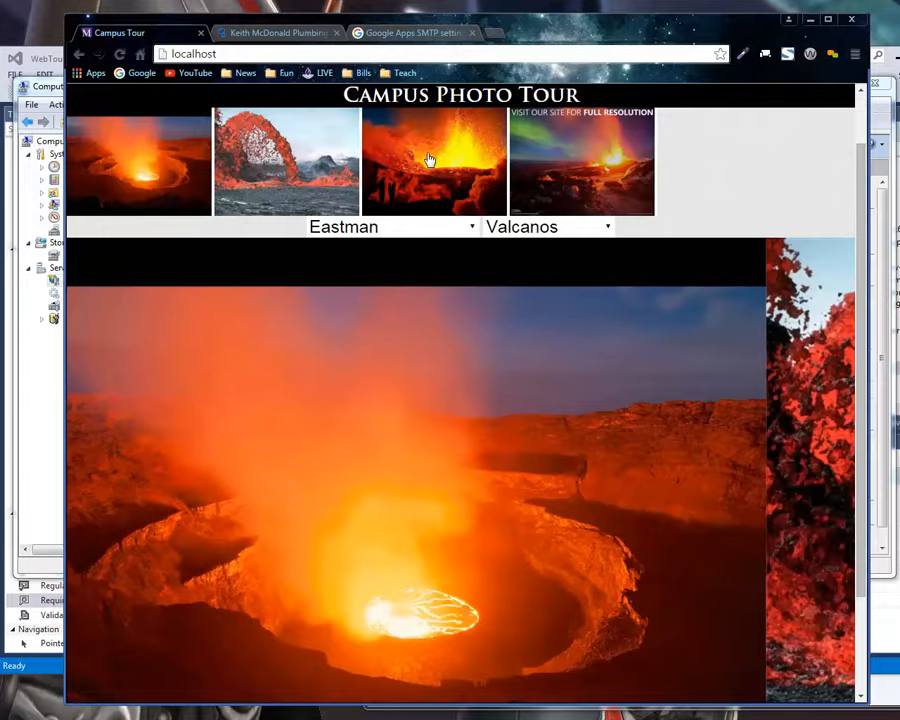
{"action": "scroll", "coordinate": [300, 380], "scroll_direction": "down", "scroll_amount": 2}
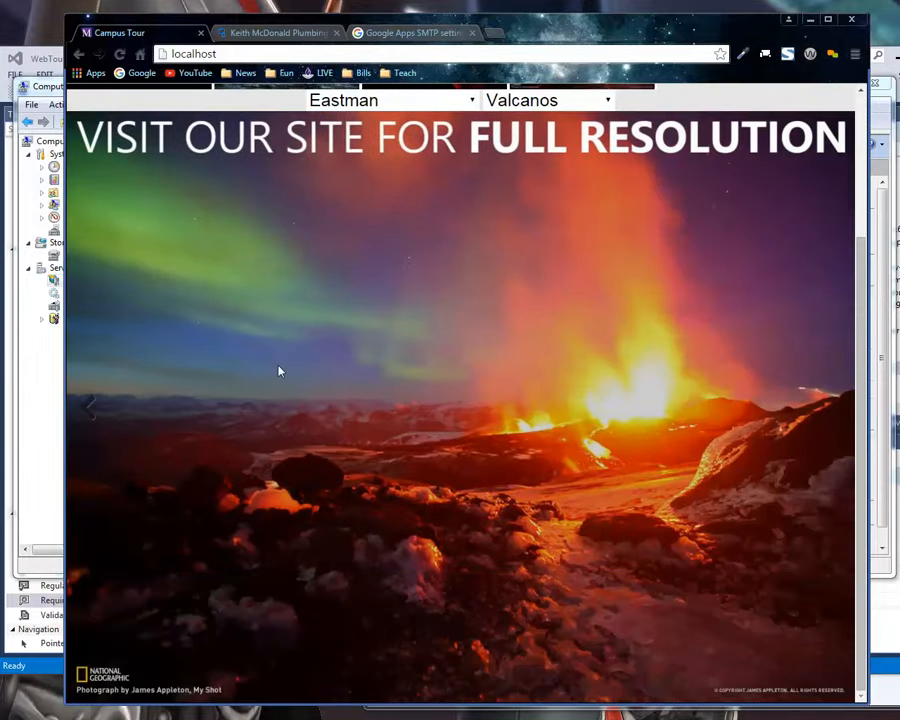
{"action": "scroll", "coordinate": [260, 300], "scroll_direction": "up", "scroll_amount": 3}
{"action": "left_click", "coordinate": [240, 243]}
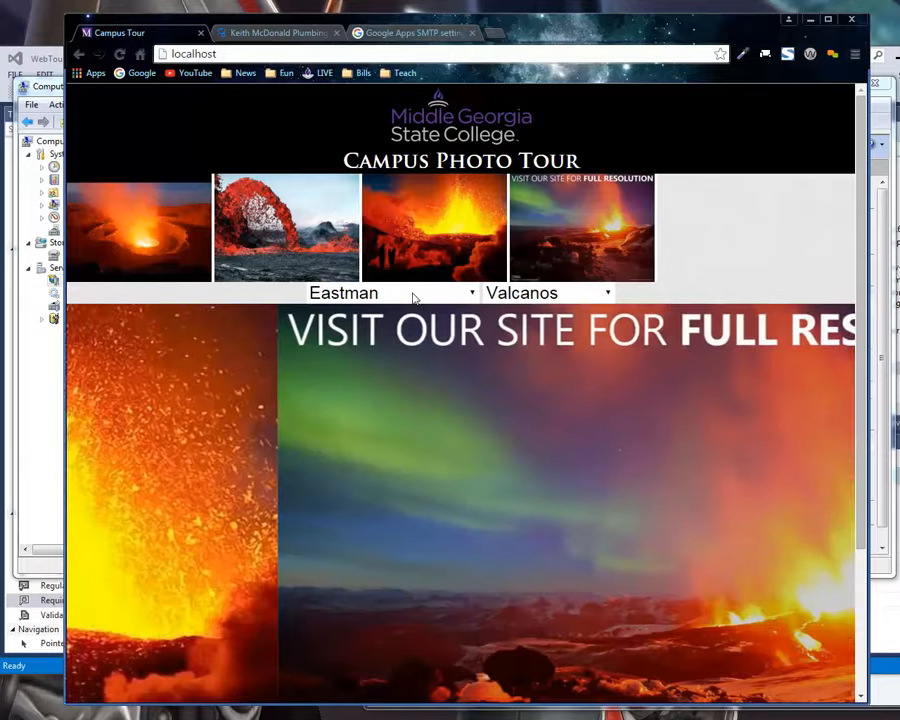
Set the place list to Select A Place for the Eastman campus and view its first full-size picture.
{"action": "left_click", "coordinate": [413, 296]}
{"action": "left_click", "coordinate": [404, 402]}
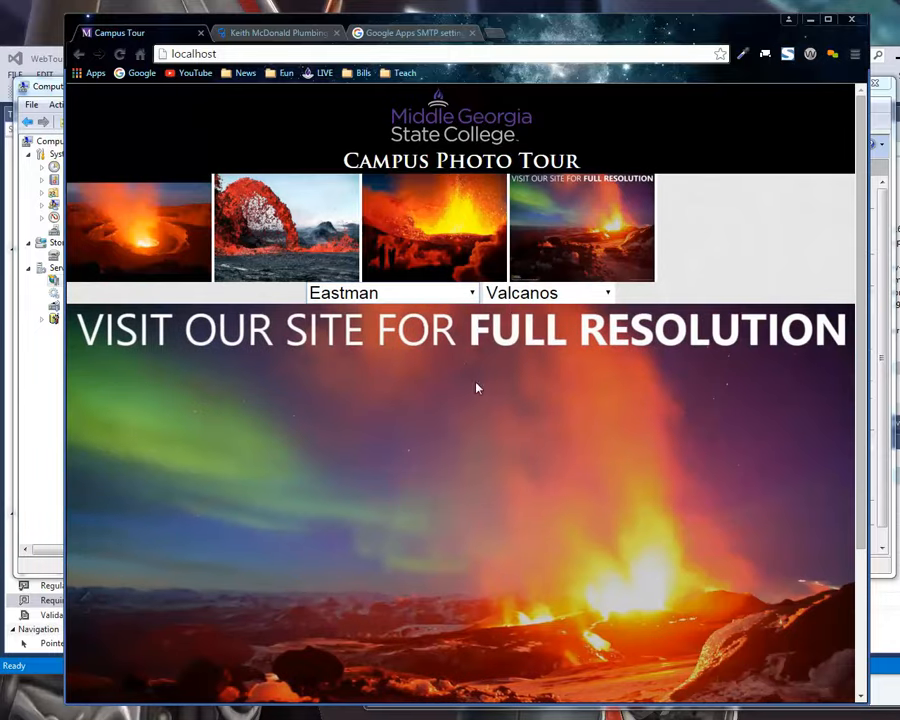
{"action": "left_click", "coordinate": [512, 297]}
{"action": "left_click", "coordinate": [510, 336]}
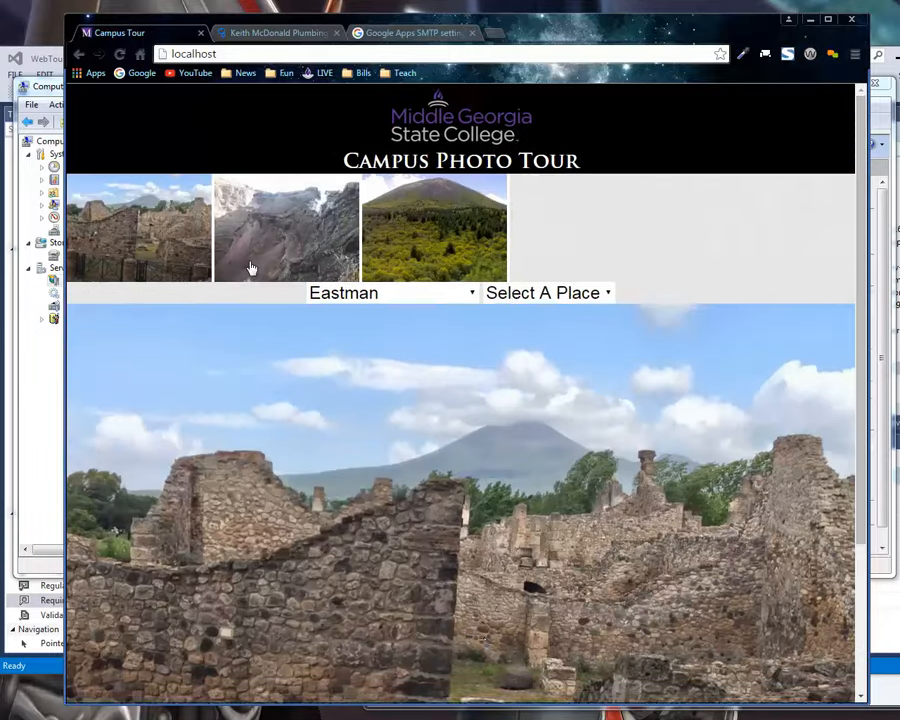
{"action": "scroll", "coordinate": [598, 480], "scroll_direction": "down", "scroll_amount": 2}
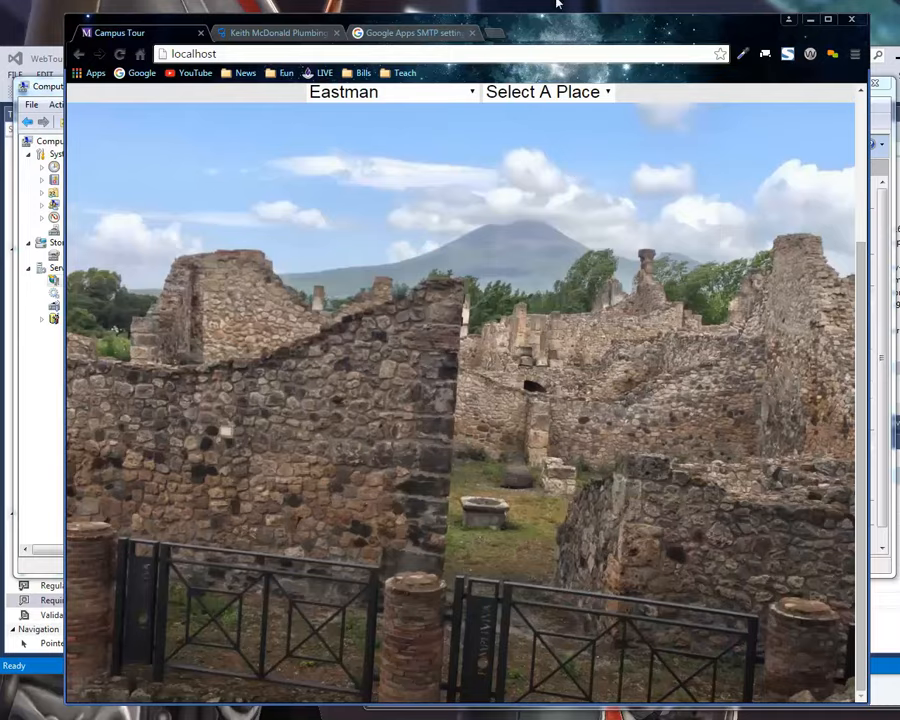
{"action": "scroll", "coordinate": [880, 232], "scroll_direction": "up", "scroll_amount": 2}
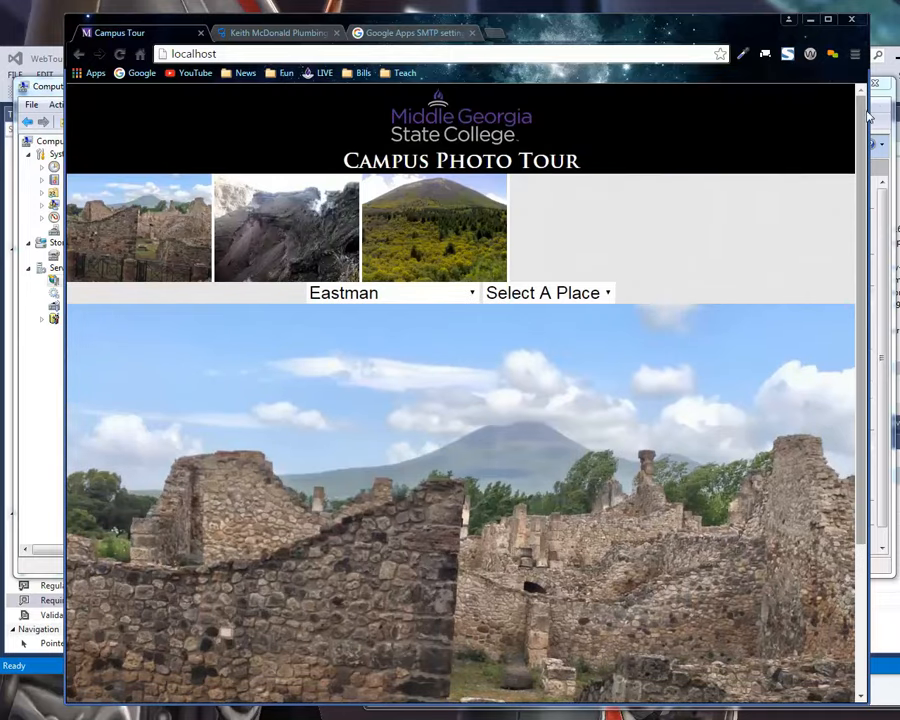
Return to the Campus Tour page in Chrome, view the Eastman pictures through their thumbnails, and narrow the browser window.
{"action": "key", "text": "alt+Tab"}
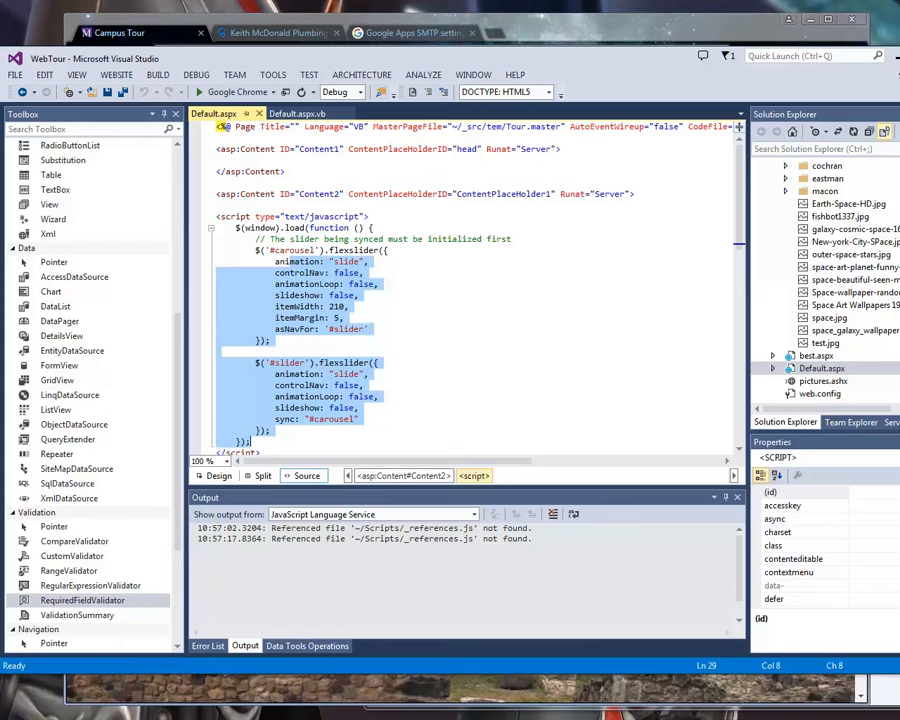
{"action": "left_click", "coordinate": [637, 24]}
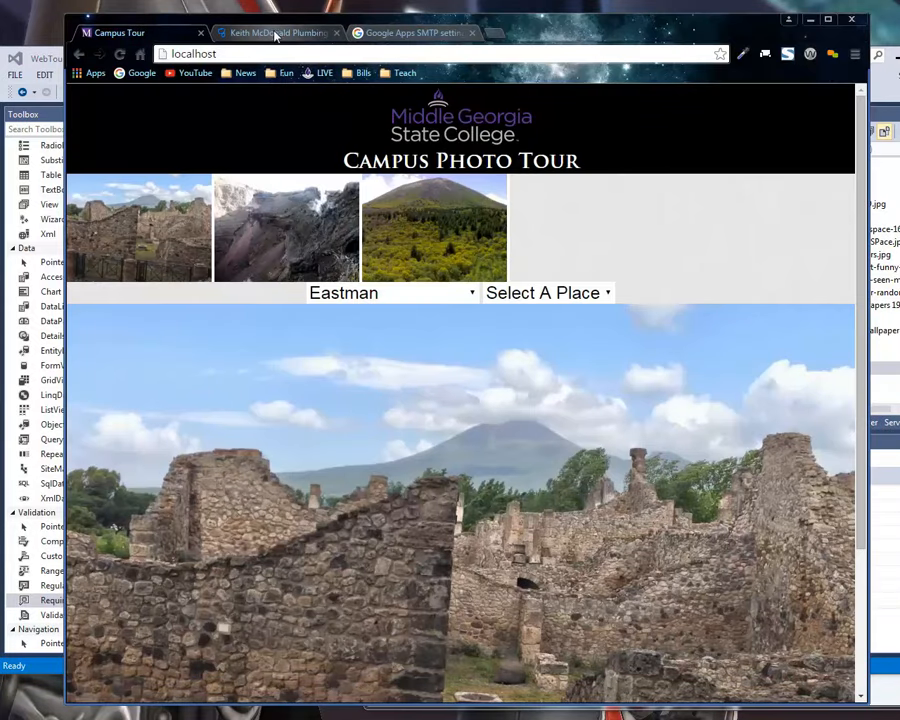
{"action": "left_click", "coordinate": [448, 204]}
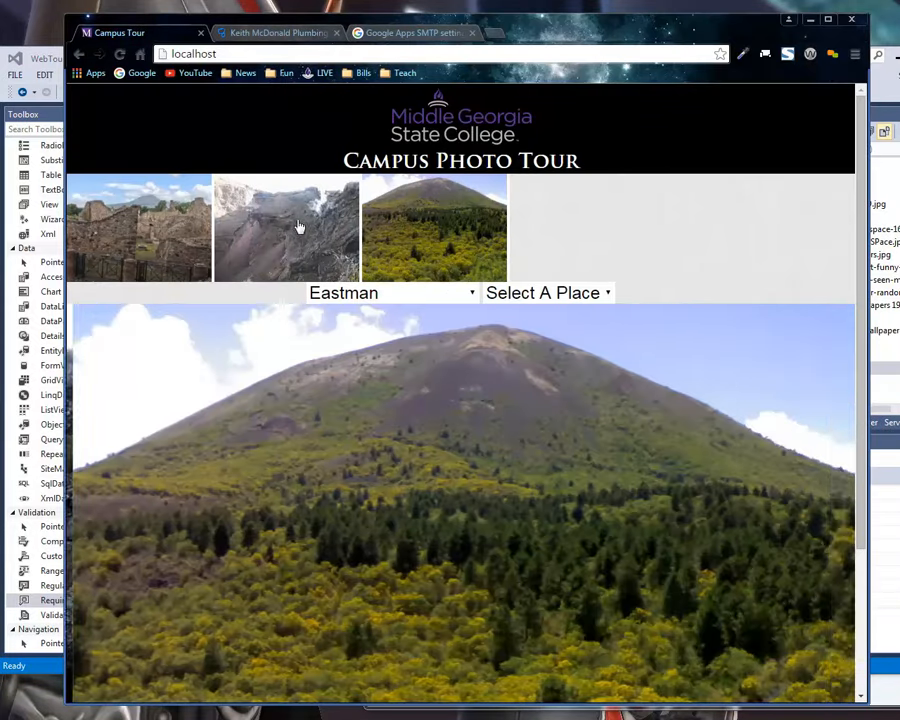
{"action": "left_click", "coordinate": [299, 226]}
{"action": "left_click", "coordinate": [190, 243]}
{"action": "left_click", "coordinate": [464, 247]}
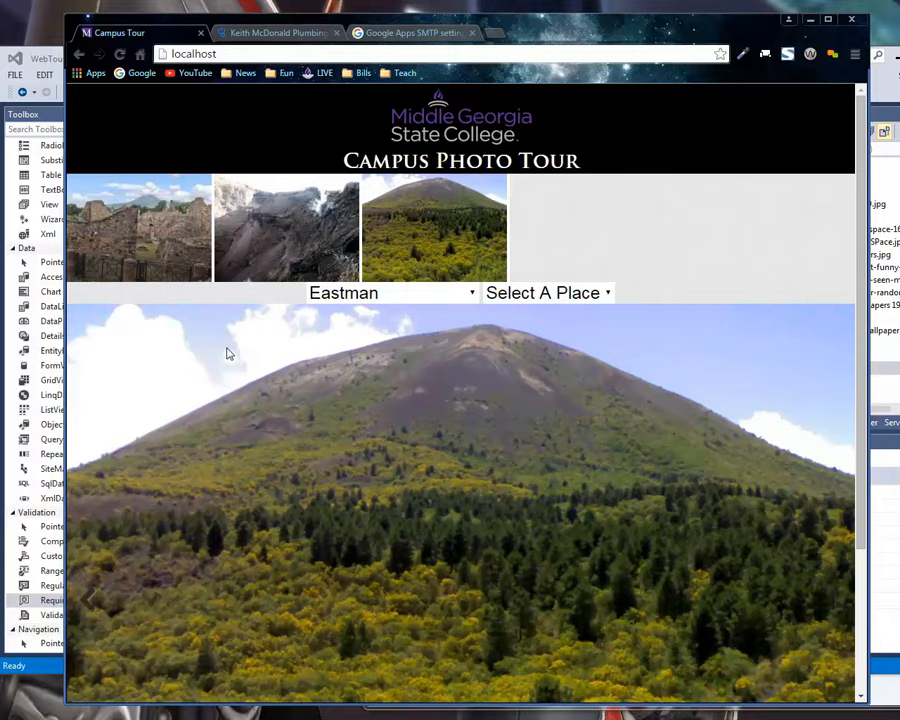
{"action": "left_click_drag", "start_coordinate": [65, 148], "coordinate": [93, 94]}
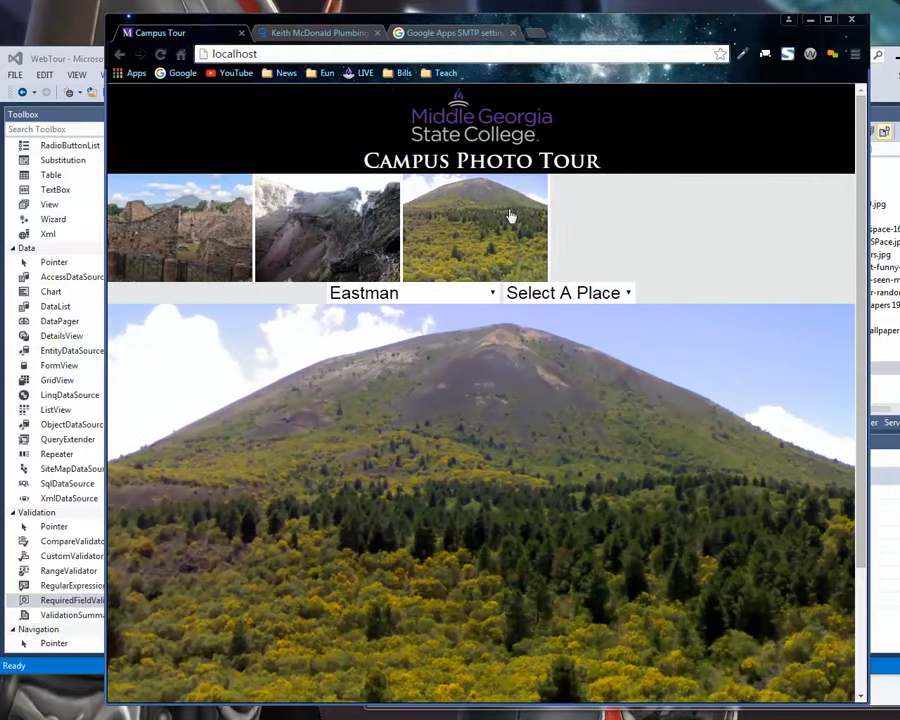
Set the campus list to Cochran and the place list to Mount Saint Helens to load its pictures.
{"action": "left_click", "coordinate": [352, 292]}
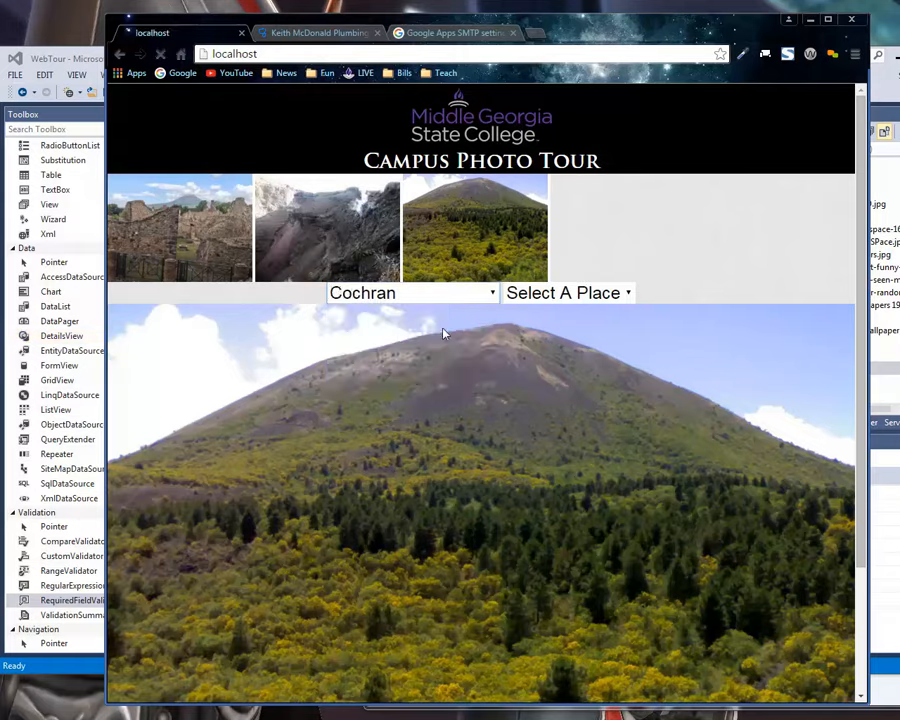
{"action": "left_click", "coordinate": [363, 336]}
{"action": "left_click", "coordinate": [546, 293]}
{"action": "left_click", "coordinate": [544, 379]}
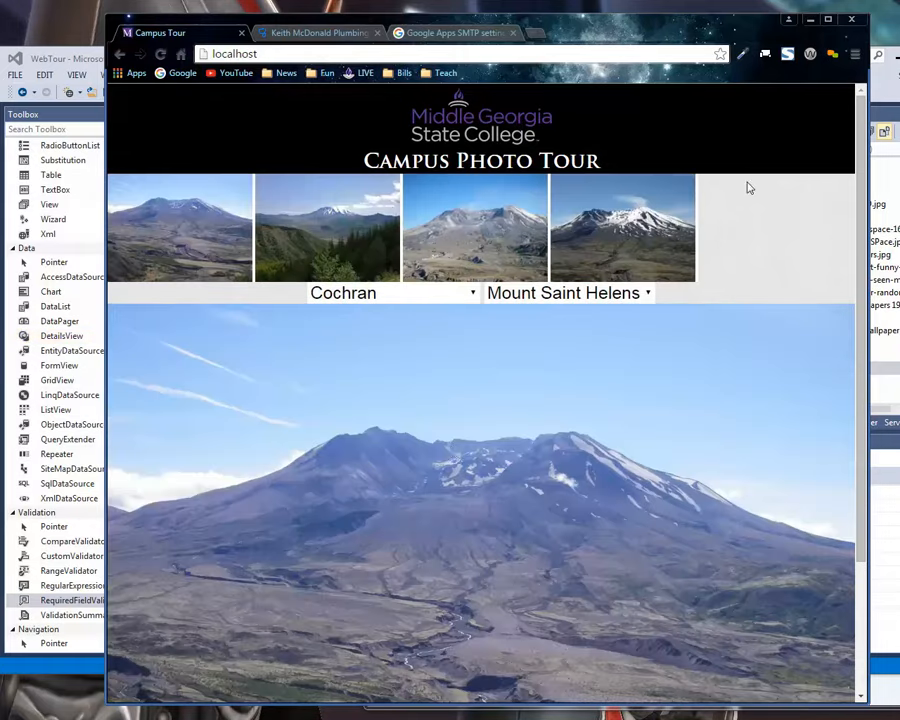
{"action": "key", "text": "ctrl+t"}
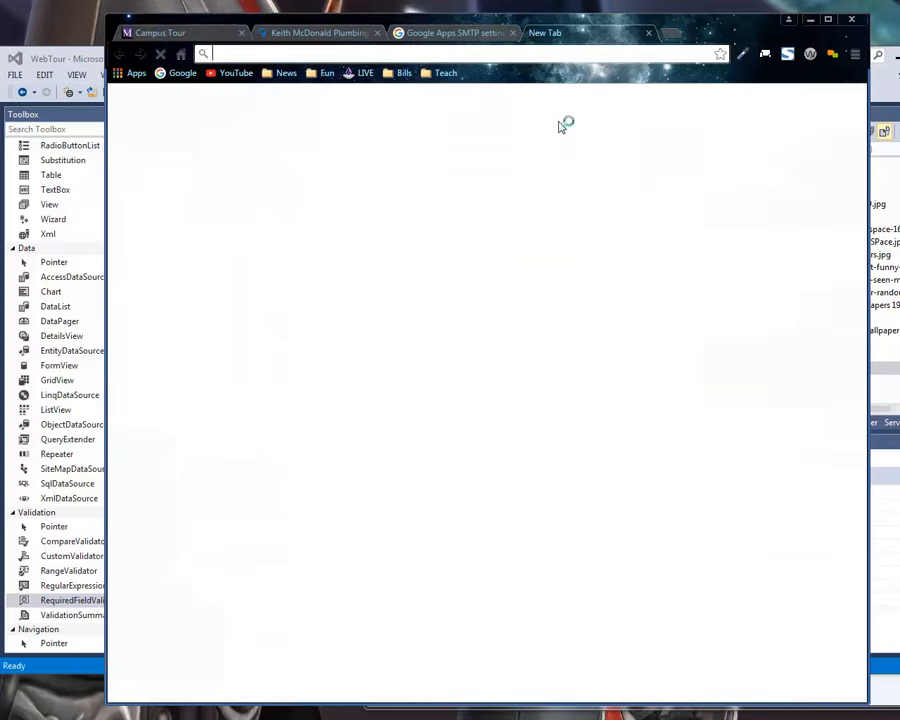
{"action": "type", "text": "www.mga.edu"}
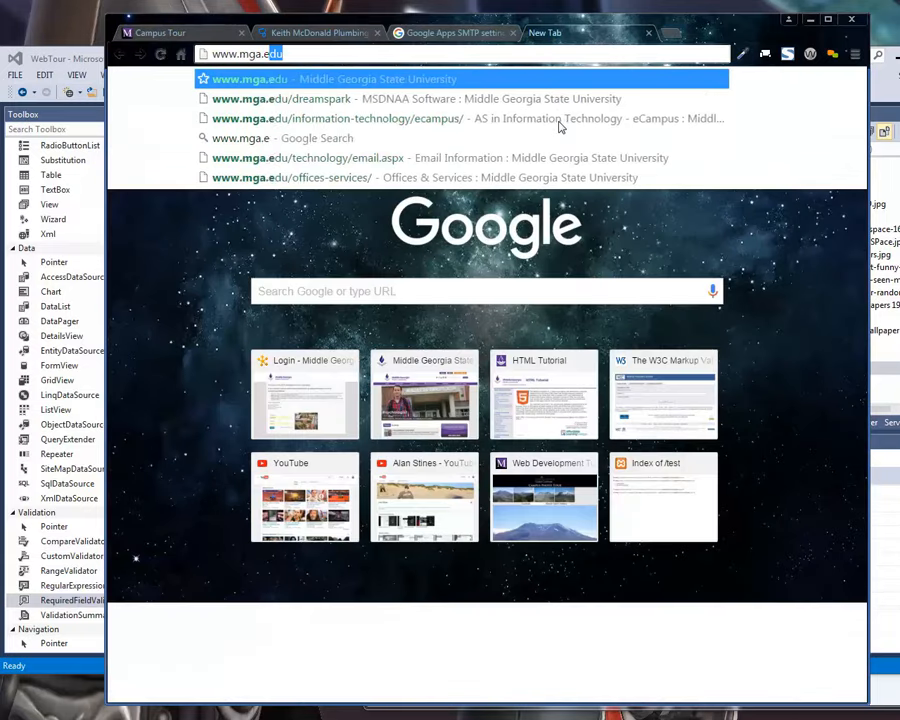
{"action": "key", "text": "Return"}
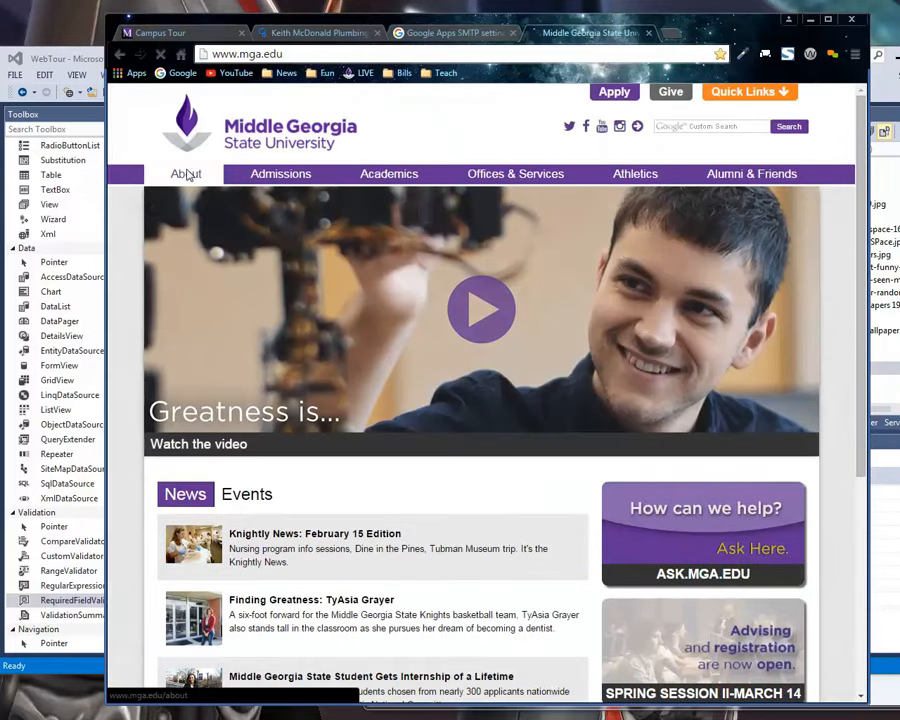
{"action": "left_click", "coordinate": [185, 173]}
{"action": "scroll", "coordinate": [270, 440], "scroll_direction": "down", "scroll_amount": 3}
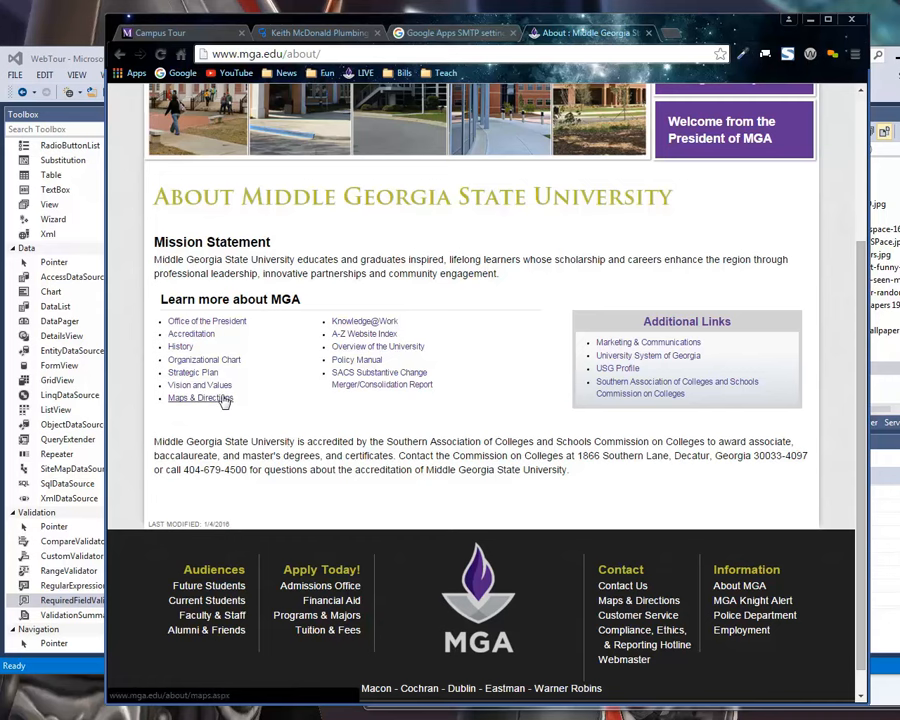
{"action": "scroll", "coordinate": [453, 389], "scroll_direction": "up", "scroll_amount": 2}
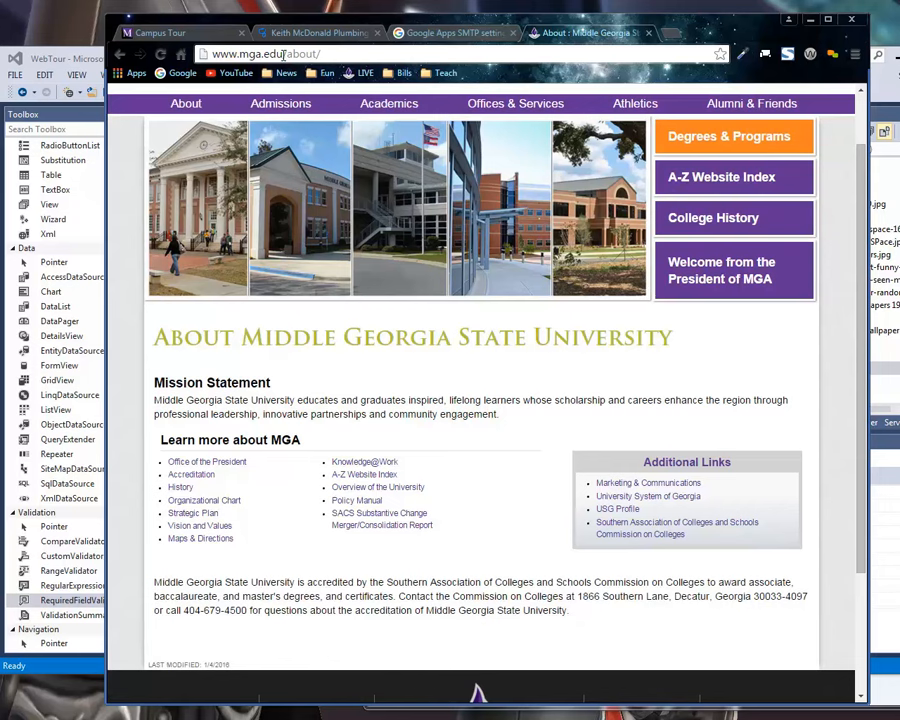
Go to the university site's Admissions page and open the MGA Photo Tour.
{"action": "left_click", "coordinate": [305, 104]}
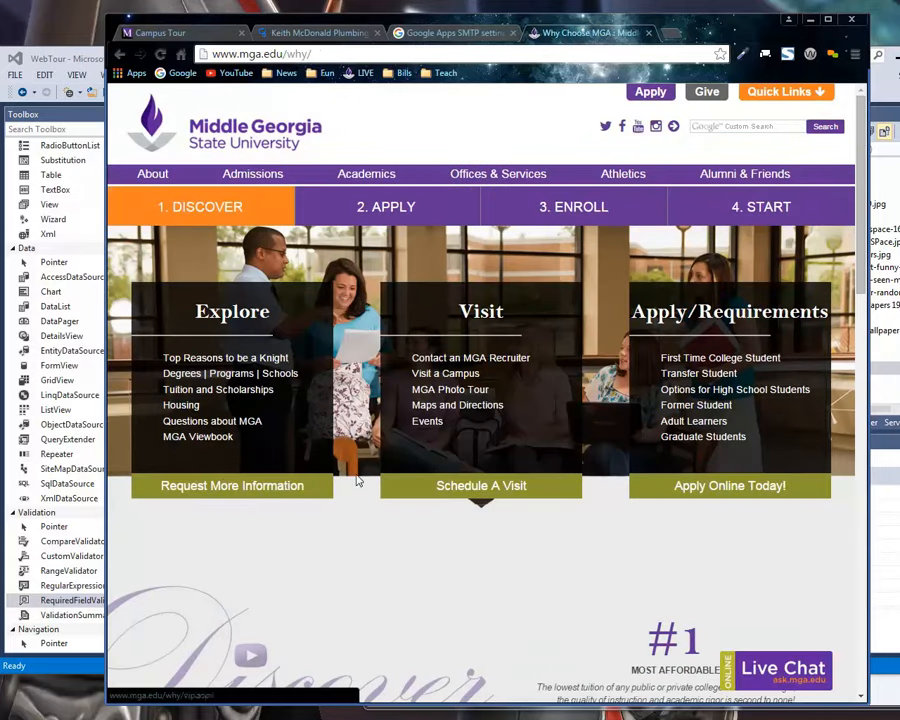
{"action": "left_click", "coordinate": [447, 391]}
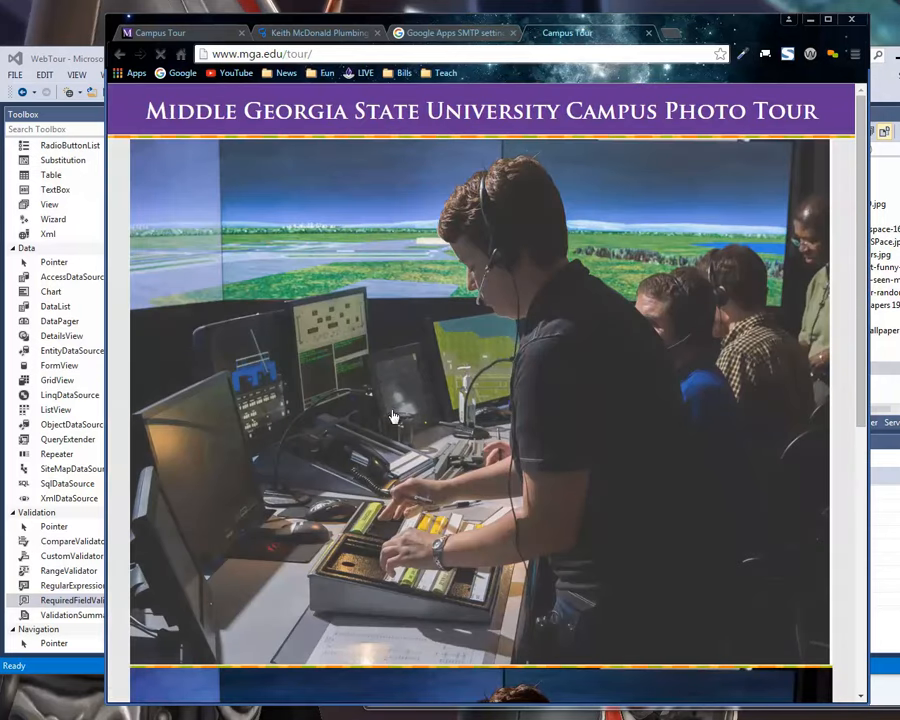
{"action": "scroll", "coordinate": [390, 410], "scroll_direction": "down", "scroll_amount": 3}
{"action": "scroll", "coordinate": [390, 410], "scroll_direction": "up", "scroll_amount": 3}
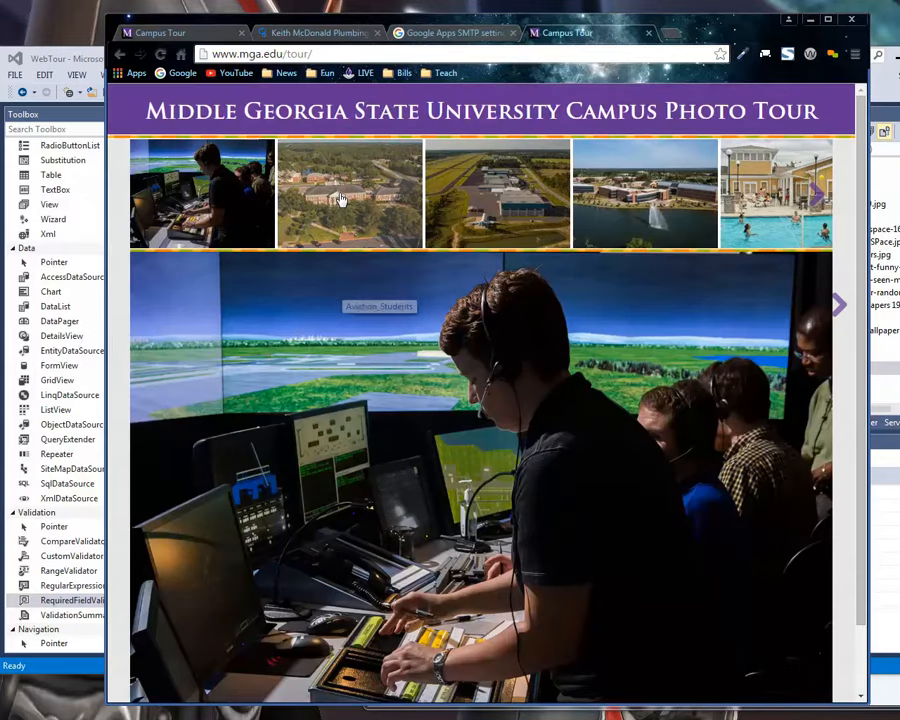
Browse forward through the live photo tour's thumbnails up to the tennis player picture at the end.
{"action": "left_click", "coordinate": [342, 202]}
{"action": "left_click", "coordinate": [490, 208]}
{"action": "left_click", "coordinate": [622, 213]}
{"action": "left_click", "coordinate": [758, 214]}
{"action": "left_click", "coordinate": [492, 206]}
{"action": "left_click", "coordinate": [648, 203]}
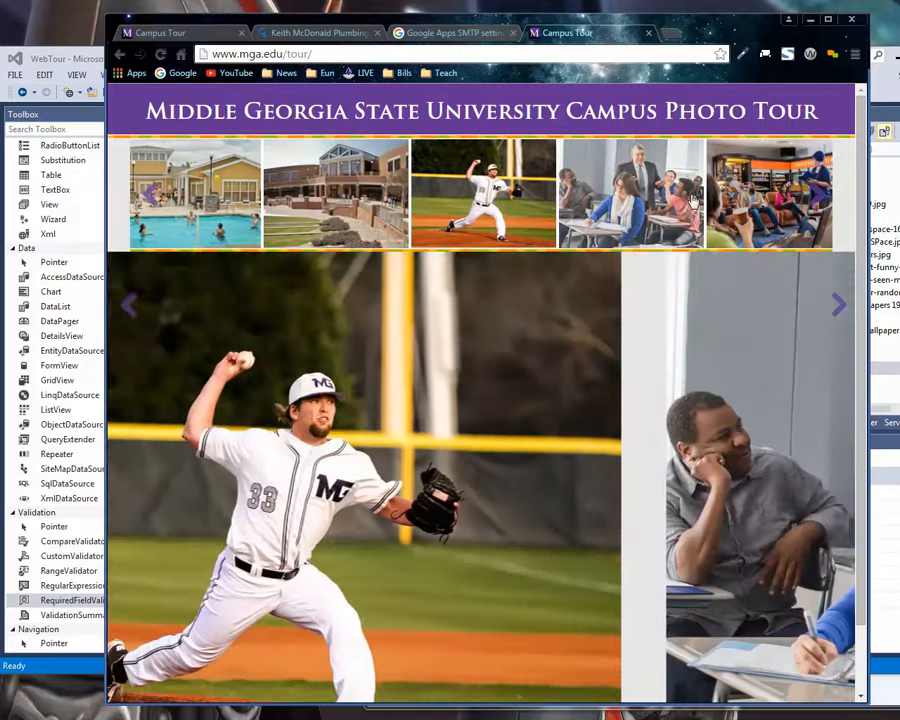
{"action": "left_click", "coordinate": [752, 213]}
{"action": "left_click", "coordinate": [732, 226]}
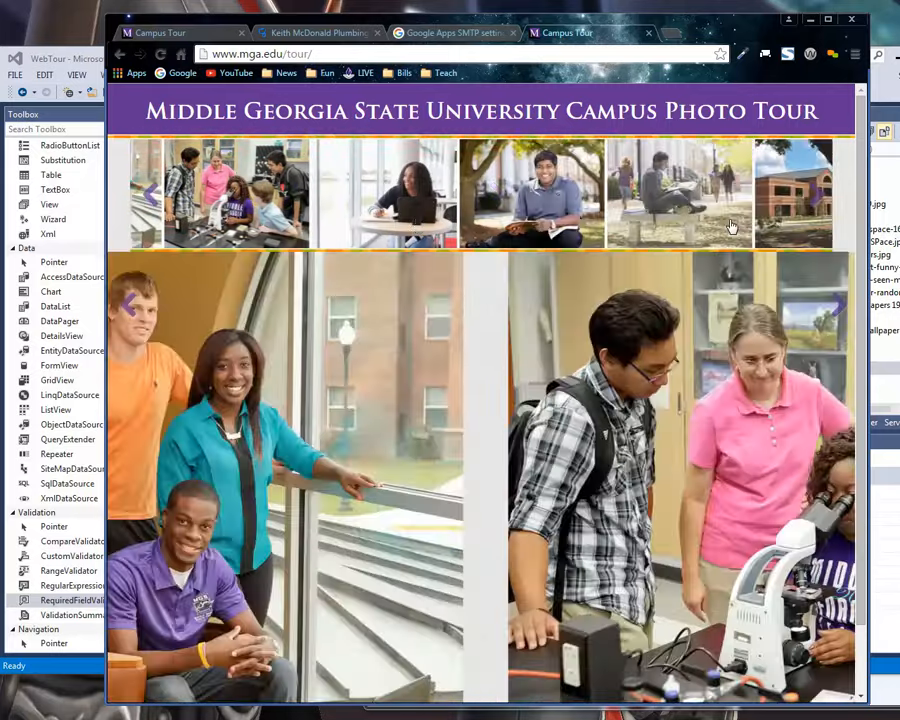
{"action": "left_click", "coordinate": [722, 231]}
{"action": "left_click", "coordinate": [706, 236]}
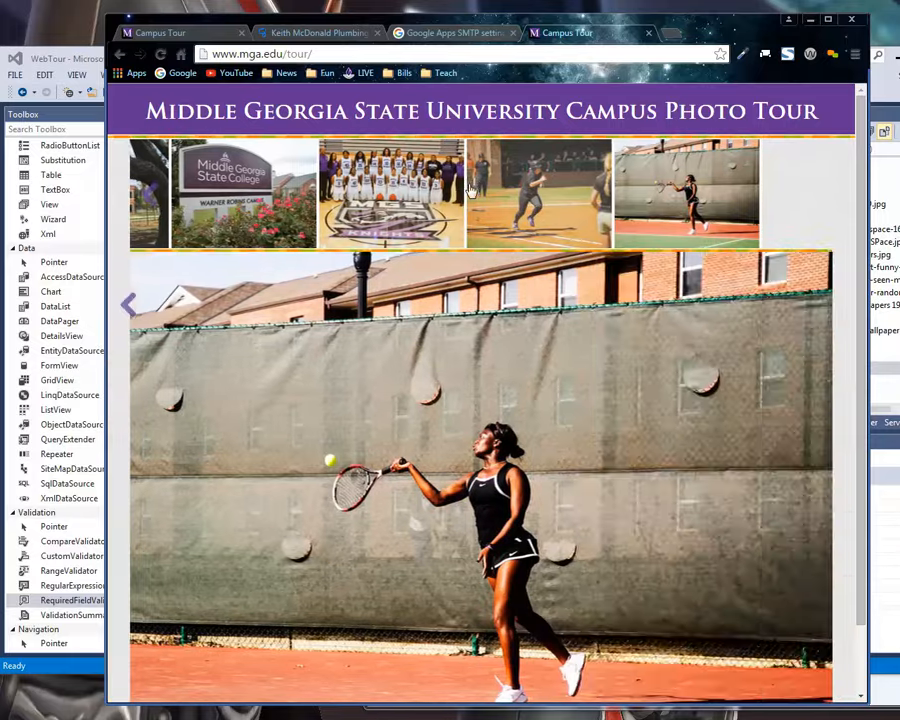
Browse back through the live photo tour from the tennis picture using its thumbnails and carousel navigation.
{"action": "left_click", "coordinate": [500, 198]}
{"action": "left_click", "coordinate": [382, 192]}
{"action": "left_click", "coordinate": [240, 183]}
{"action": "left_click", "coordinate": [168, 184]}
{"action": "left_click", "coordinate": [150, 200]}
{"action": "left_click", "coordinate": [152, 201]}
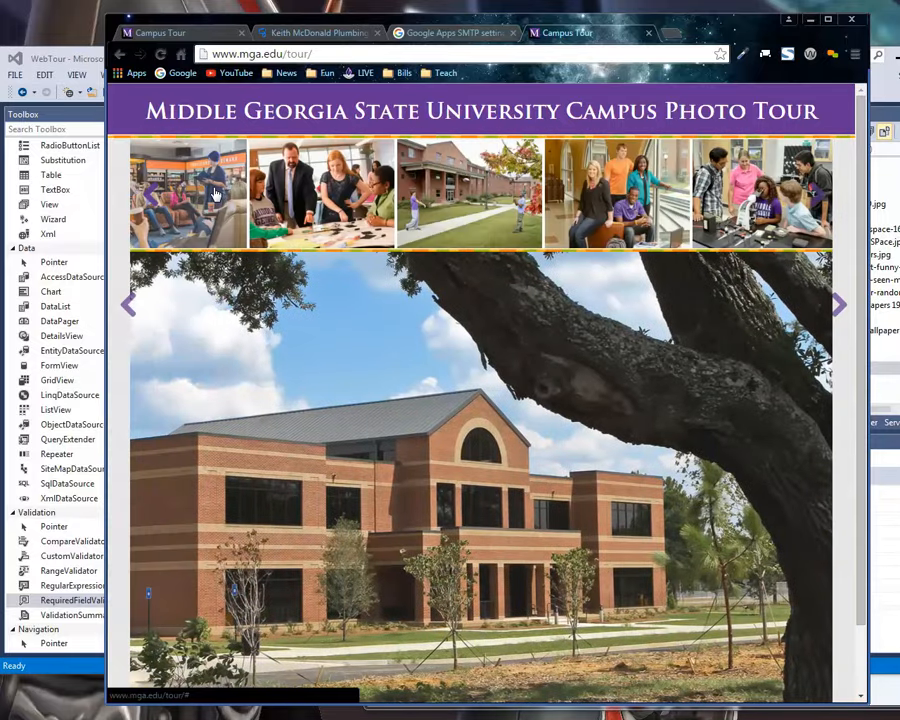
{"action": "left_click", "coordinate": [202, 197]}
Switch to Visual Studio and expand the cochran picture folder with its gateway-dorm, mount-mckinley and mount-saint-helens subfolders.
{"action": "left_click", "coordinate": [890, 98]}
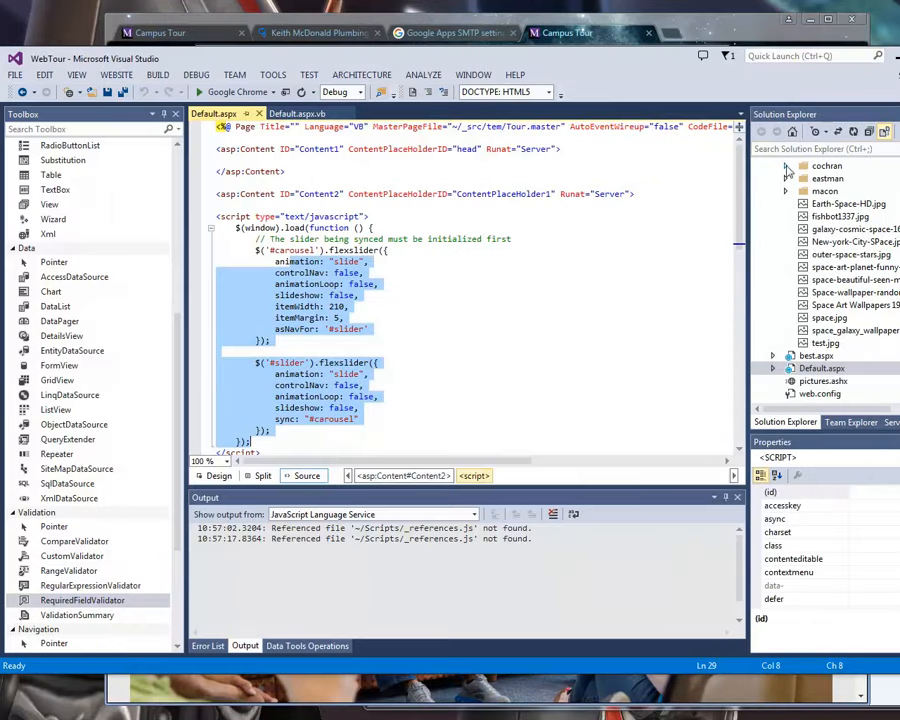
{"action": "left_click", "coordinate": [786, 168]}
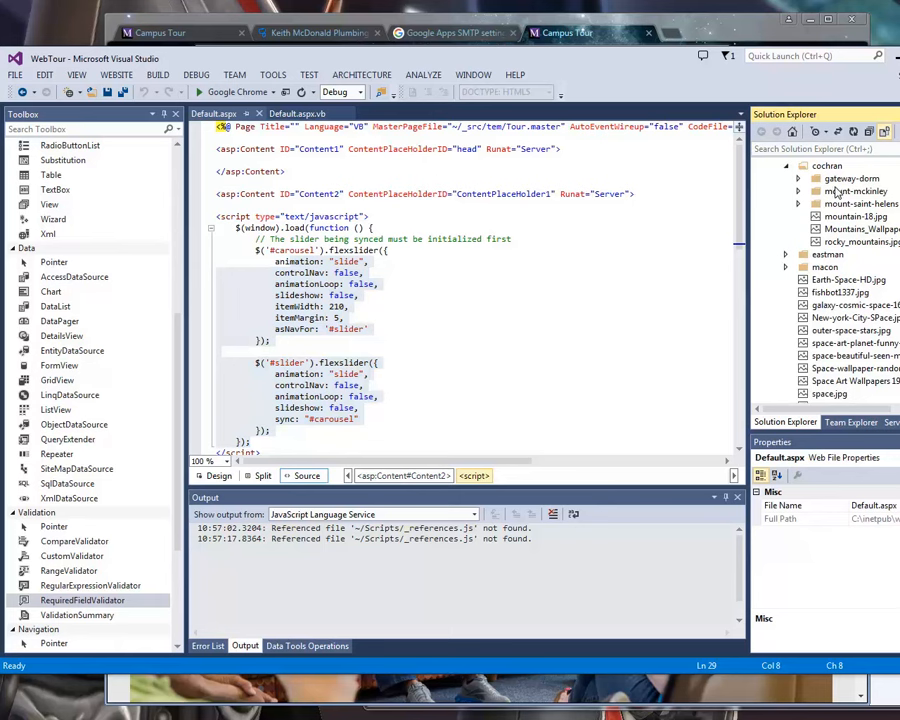
{"action": "left_click", "coordinate": [840, 180]}
{"action": "left_click", "coordinate": [800, 179]}
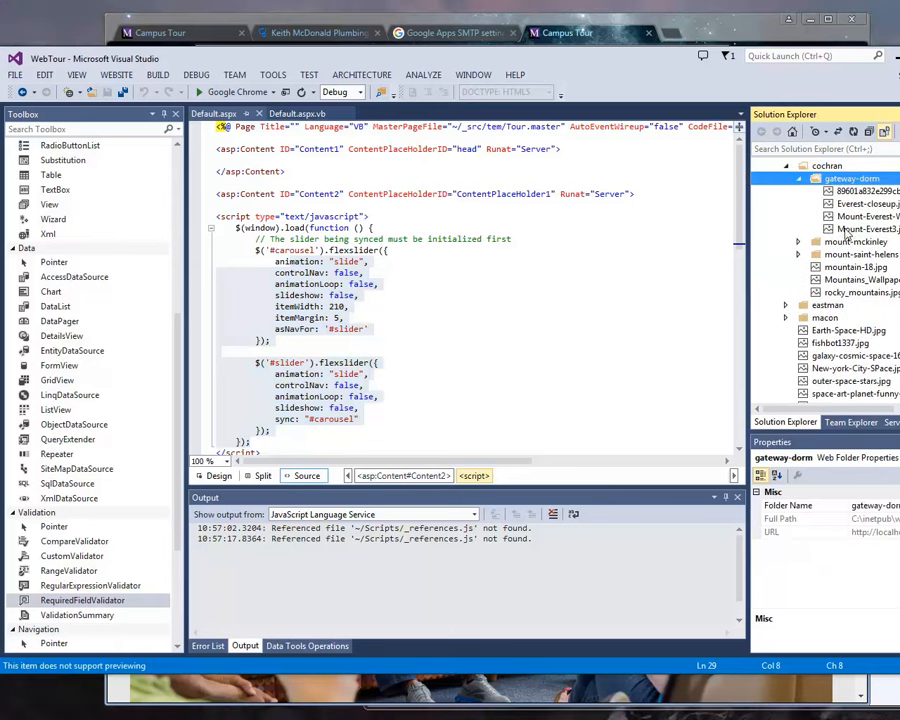
{"action": "left_click", "coordinate": [799, 242]}
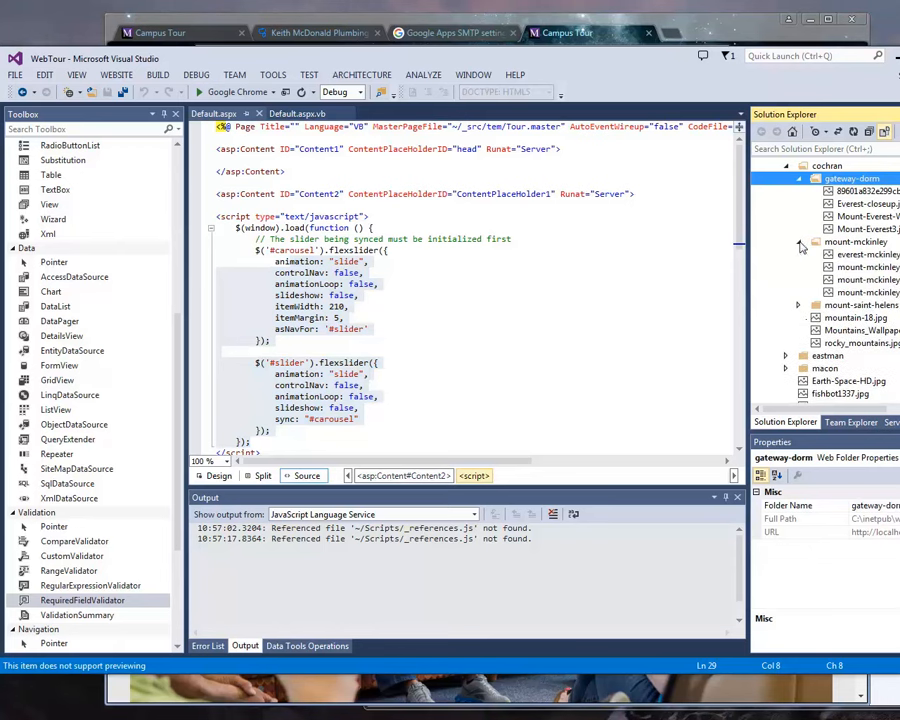
{"action": "left_click", "coordinate": [799, 305]}
{"action": "scroll", "coordinate": [799, 347], "scroll_direction": "down", "scroll_amount": 4}
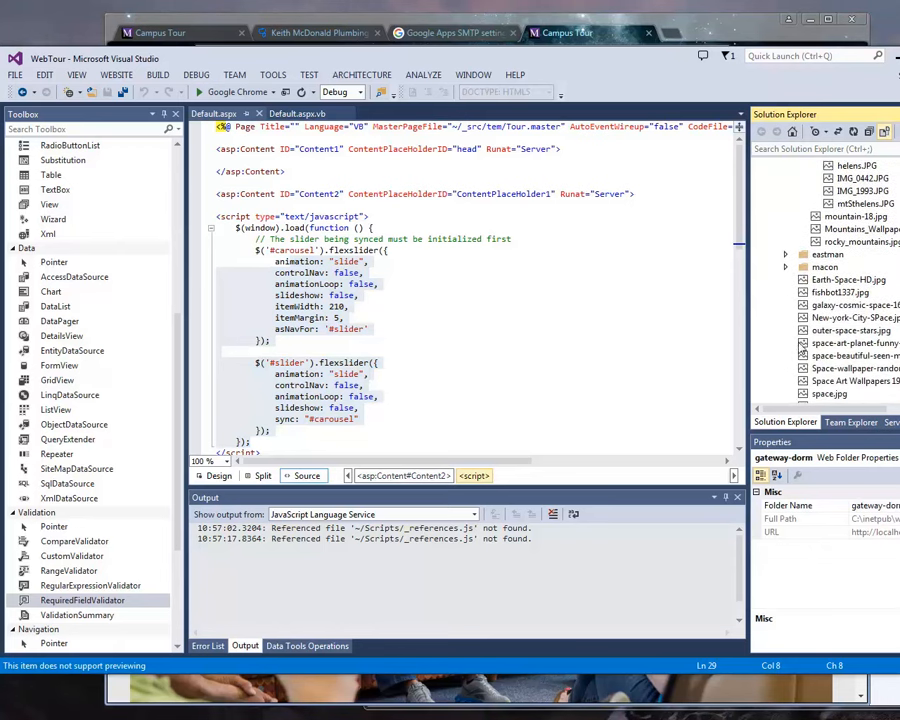
Expand the eastman picture folder with its hawaii and valcanos subfolders and review the pictures folder structure.
{"action": "left_click", "coordinate": [786, 255]}
{"action": "scroll", "coordinate": [797, 278], "scroll_direction": "down", "scroll_amount": 1}
{"action": "left_click", "coordinate": [798, 229]}
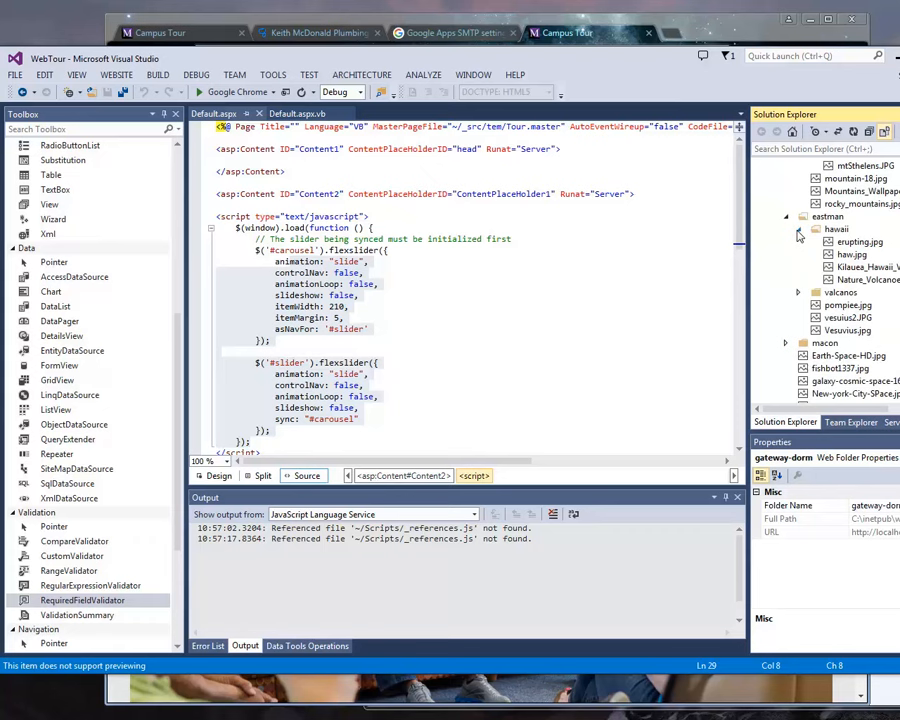
{"action": "left_click", "coordinate": [800, 292]}
{"action": "scroll", "coordinate": [795, 355], "scroll_direction": "down", "scroll_amount": 2}
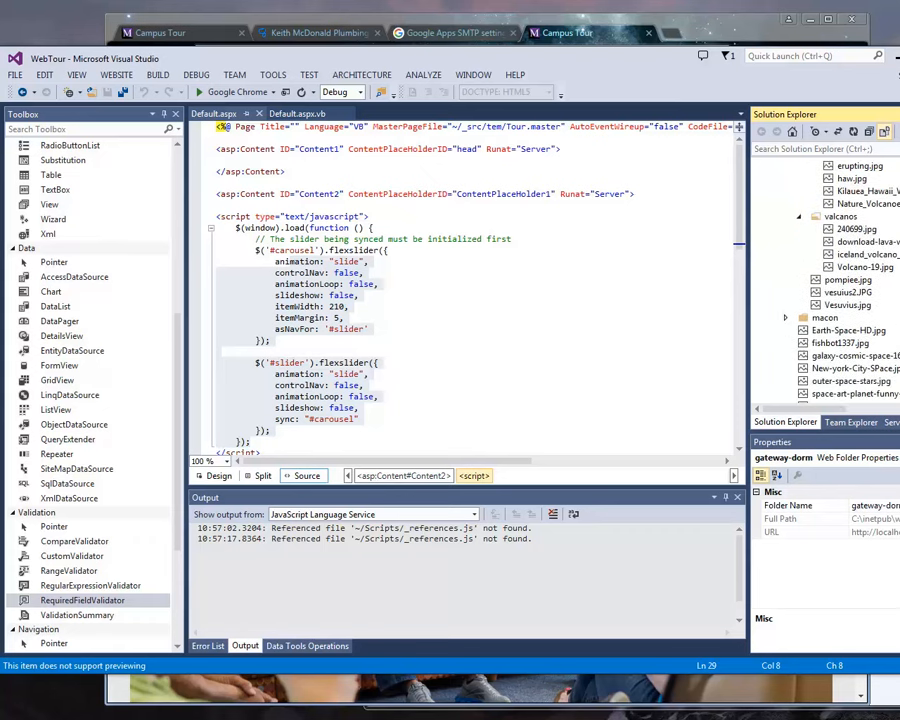
{"action": "scroll", "coordinate": [825, 280], "scroll_direction": "up", "scroll_amount": 9}
{"action": "scroll", "coordinate": [825, 280], "scroll_direction": "down", "scroll_amount": 11}
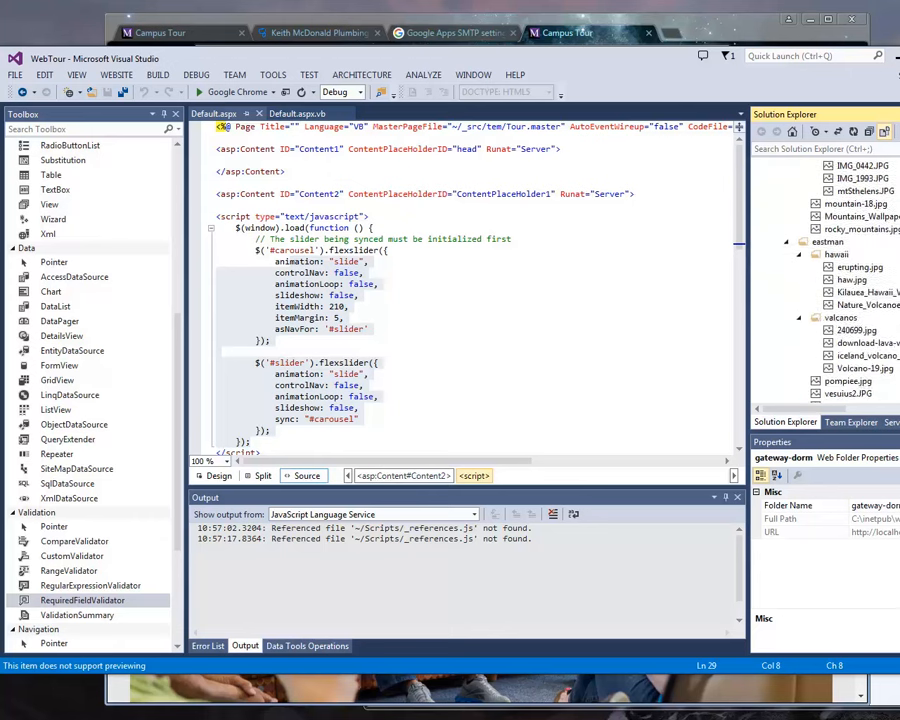
{"action": "scroll", "coordinate": [825, 280], "scroll_direction": "up", "scroll_amount": 8}
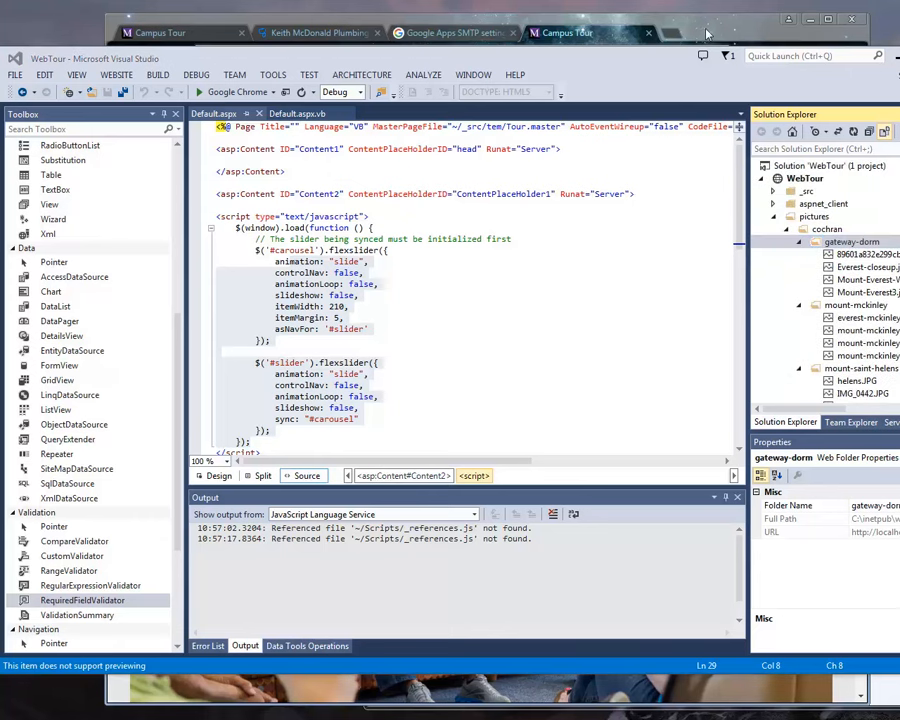
Return to the live photo tour in Chrome and browse back through its thumbnails to the first picture.
{"action": "left_click", "coordinate": [496, 19]}
{"action": "left_click", "coordinate": [405, 208]}
{"action": "left_click", "coordinate": [300, 204]}
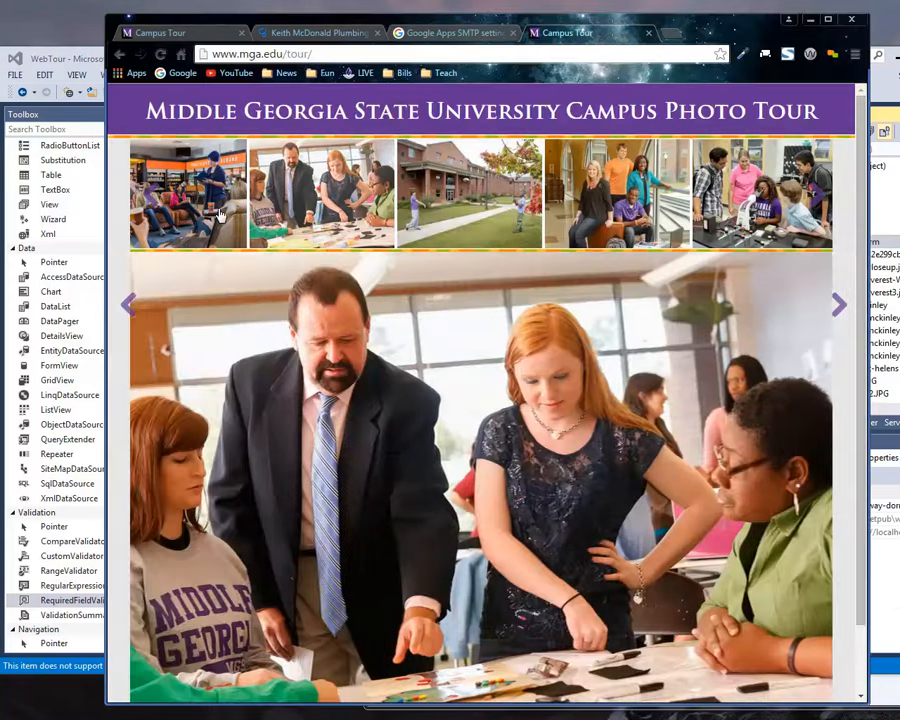
{"action": "left_click", "coordinate": [190, 212]}
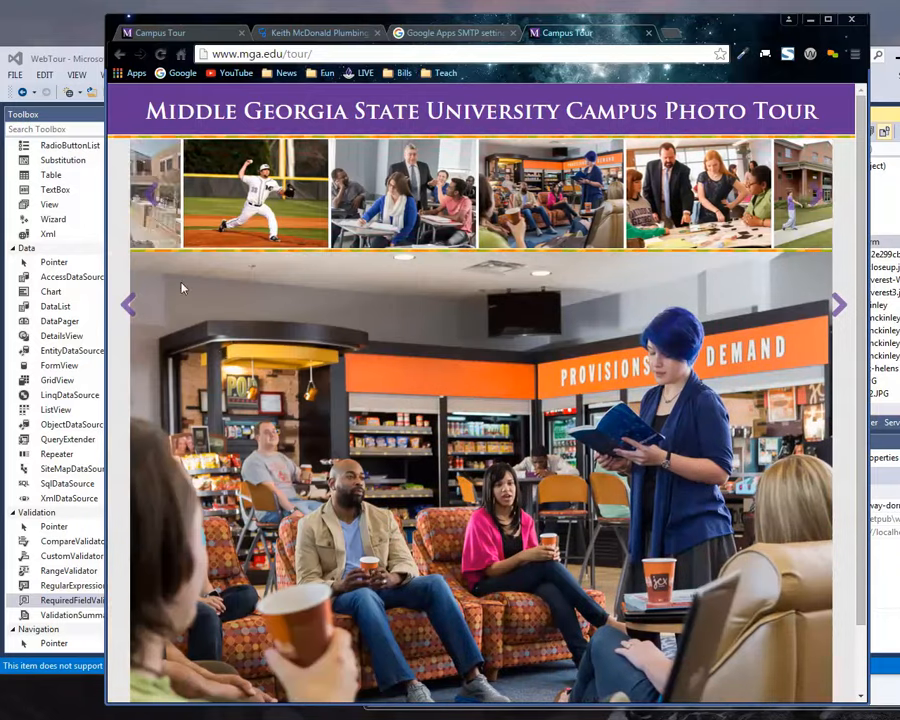
{"action": "left_click", "coordinate": [211, 244]}
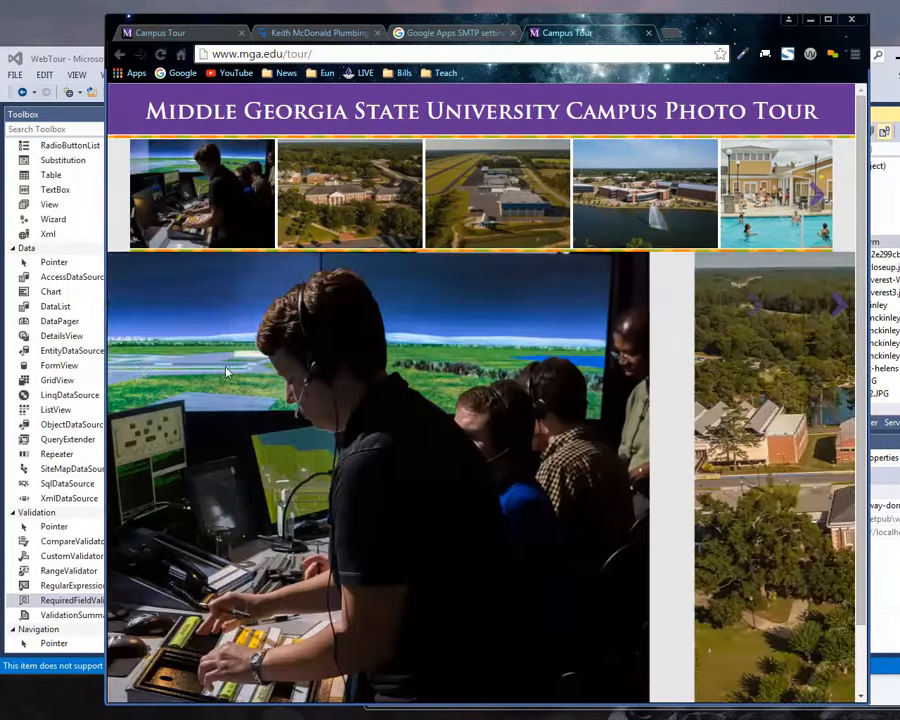